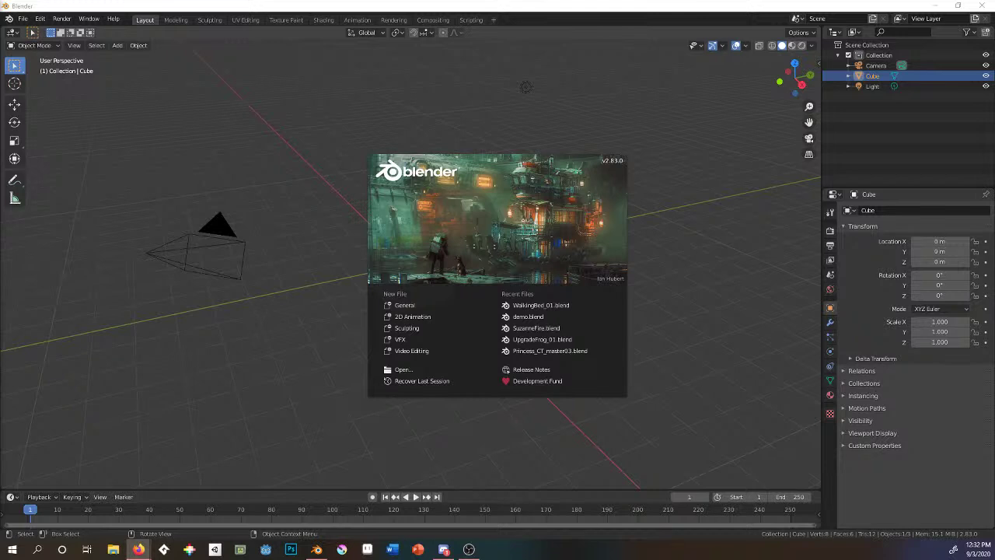
left_click(154, 14)
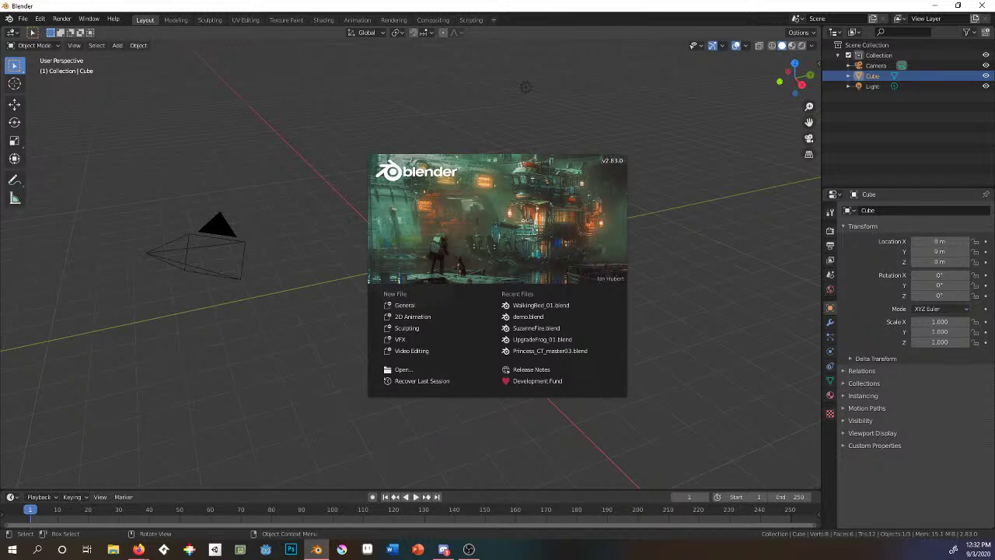
left_click(138, 549)
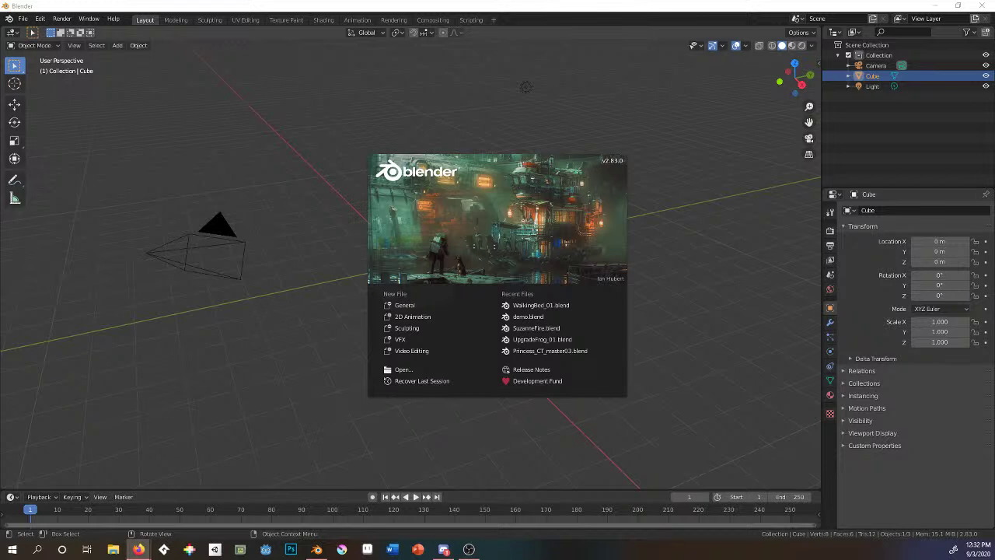
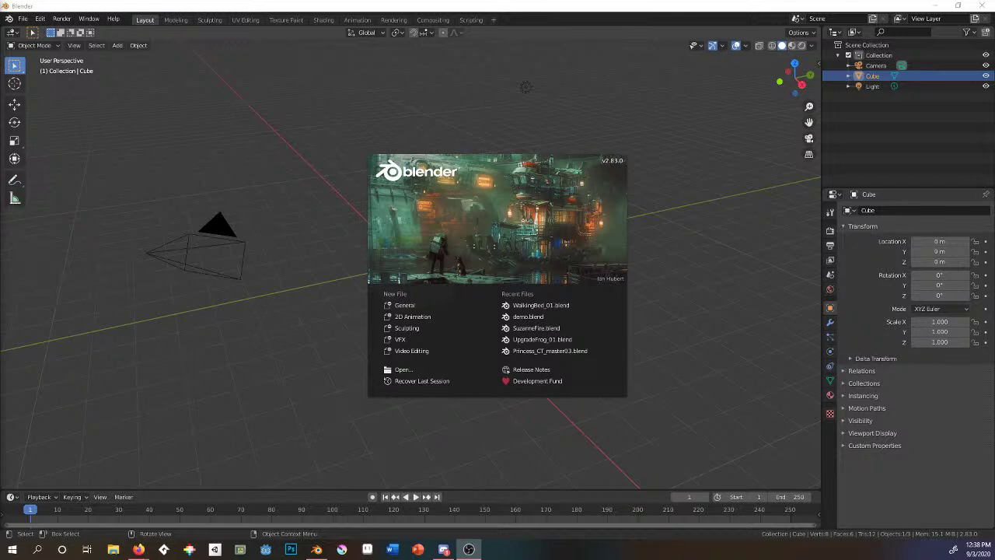
left_click(154, 7)
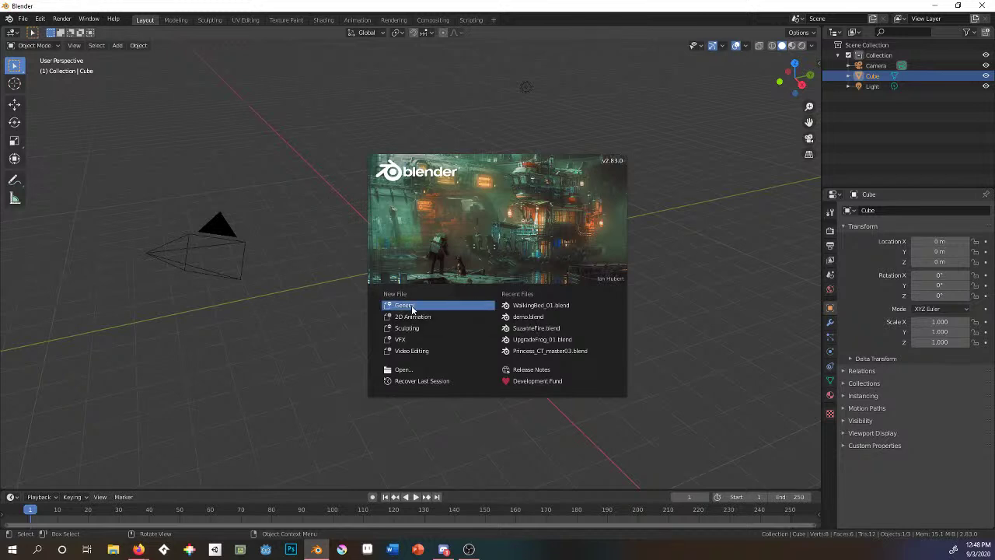
Start a new General file and bring the default cube closer in the 3D viewport.
left_click(412, 307)
scroll(397, 293, "up", 4)
scroll(396, 293, "down", 4)
scroll(396, 293, "up", 3)
scroll(397, 293, "down", 2)
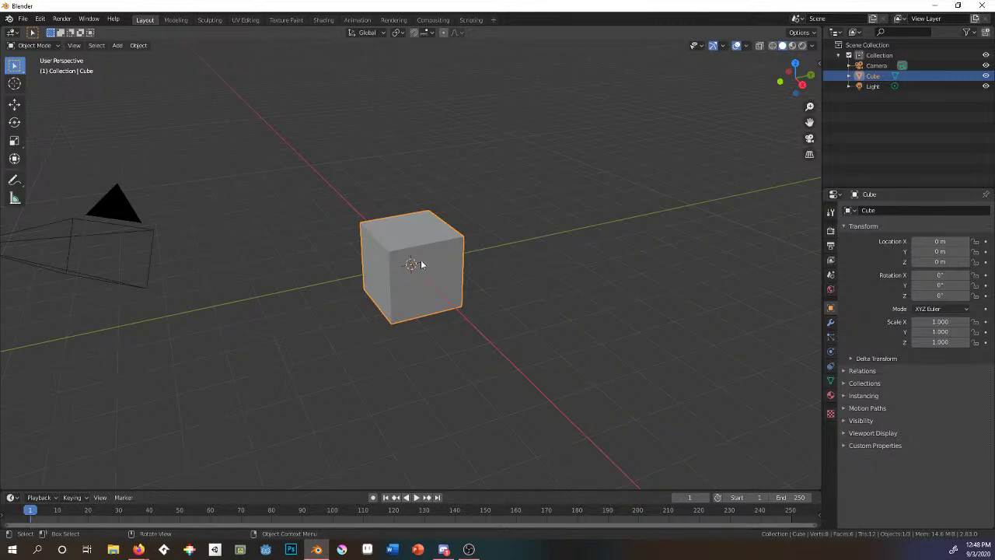
scroll(421, 265, "up", 2)
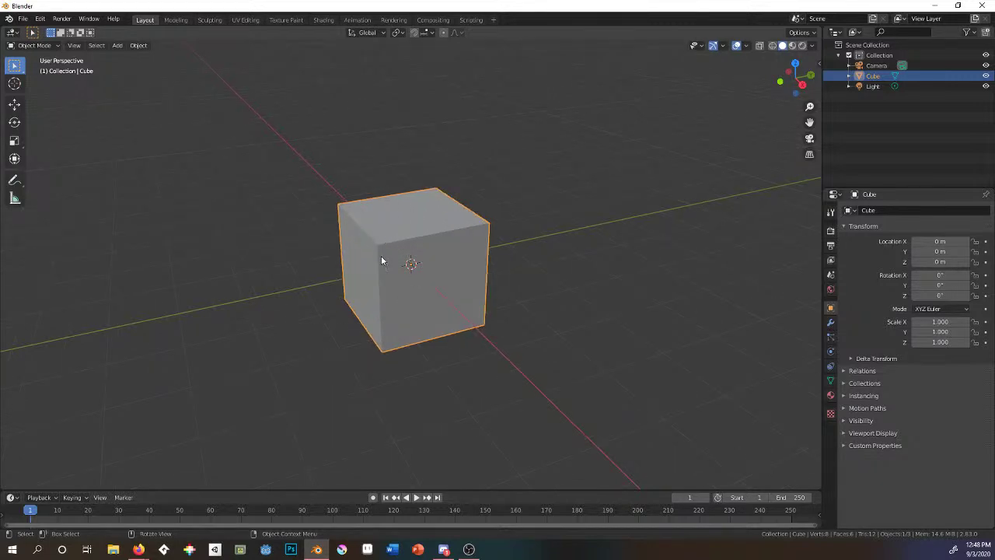
Examine the default cube from different angles and distances.
middle_click_drag(415, 276, 372, 229)
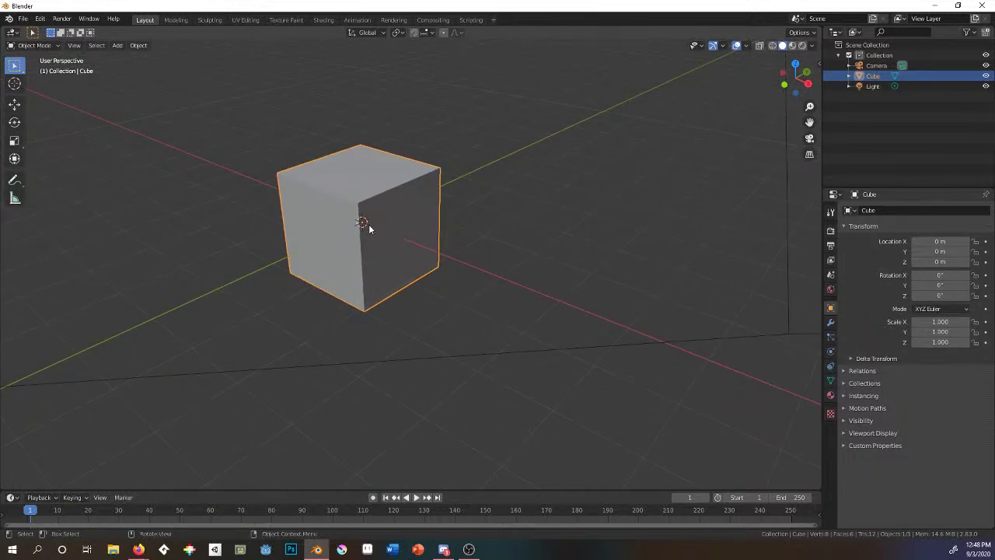
scroll(368, 224, "down", 5)
scroll(363, 224, "up", 6)
scroll(367, 225, "down", 5)
scroll(362, 226, "up", 6)
middle_click_drag(376, 218, 411, 245)
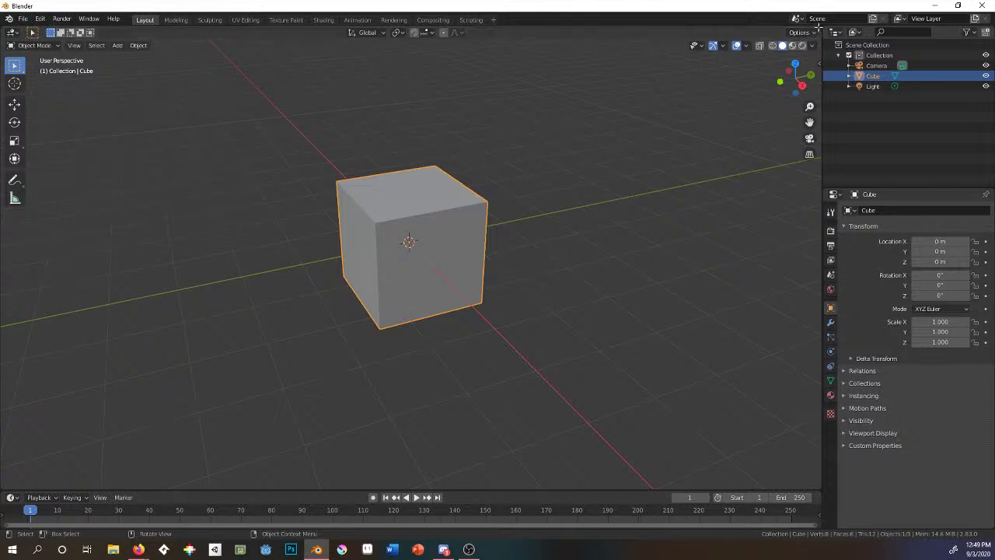
Split the 3D viewport into two side-by-side areas and join them back into a single viewport.
left_click_drag(818, 29, 278, 113)
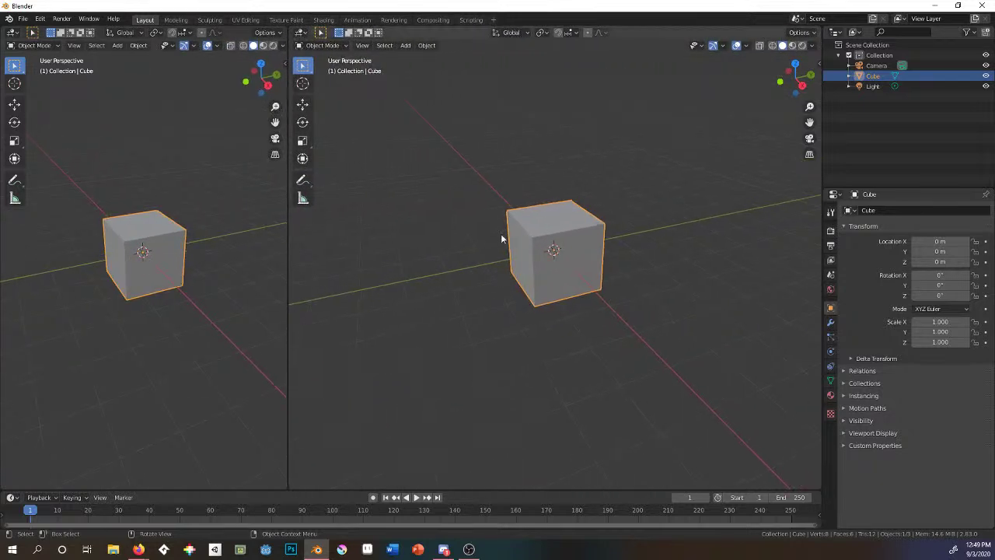
middle_click_drag(578, 248, 575, 268)
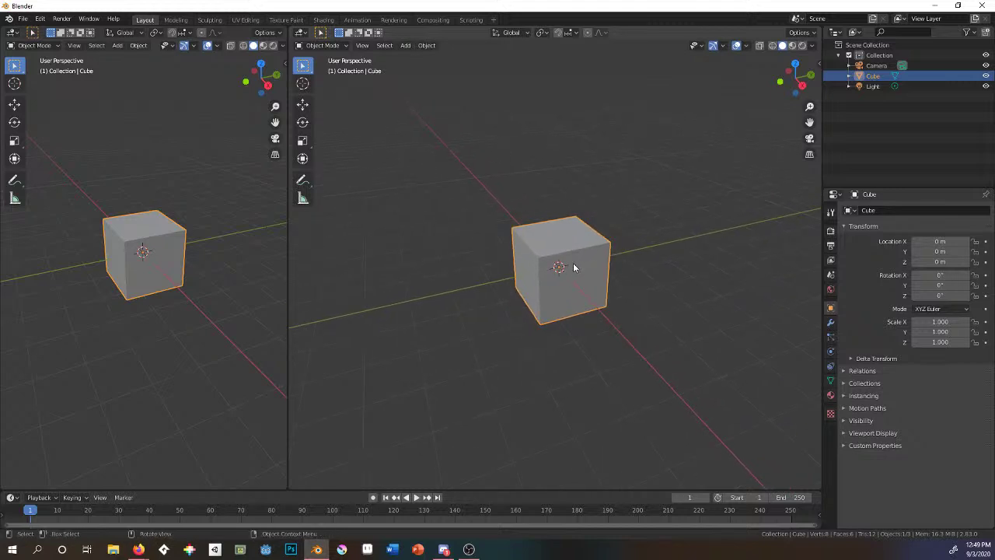
scroll(572, 267, "up", 1)
scroll(572, 266, "down", 1)
left_click_drag(284, 30, 524, 151)
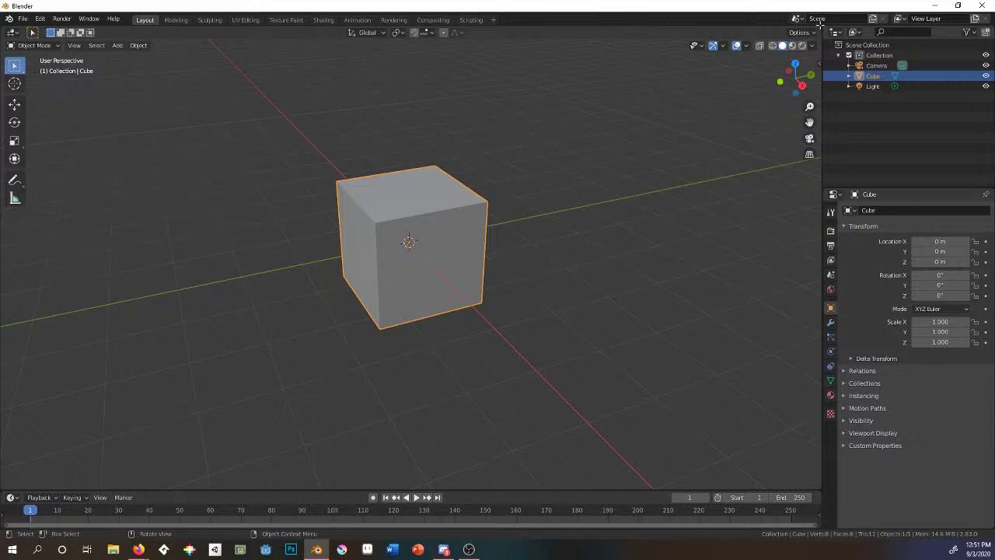
Split the 3D viewport into two side-by-side areas and change the new area to the Video Sequencer.
left_click_drag(820, 24, 360, 130)
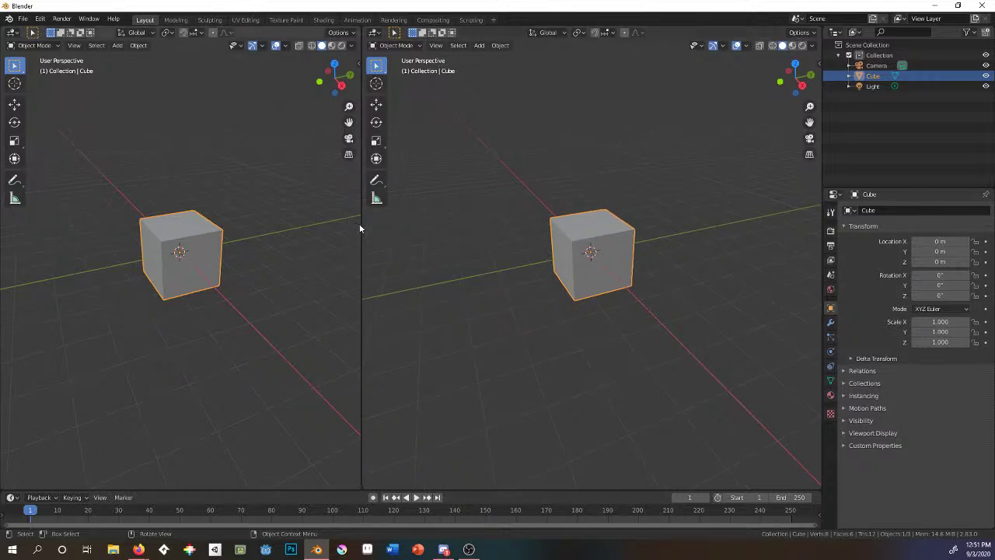
left_click(374, 32)
left_click(376, 33)
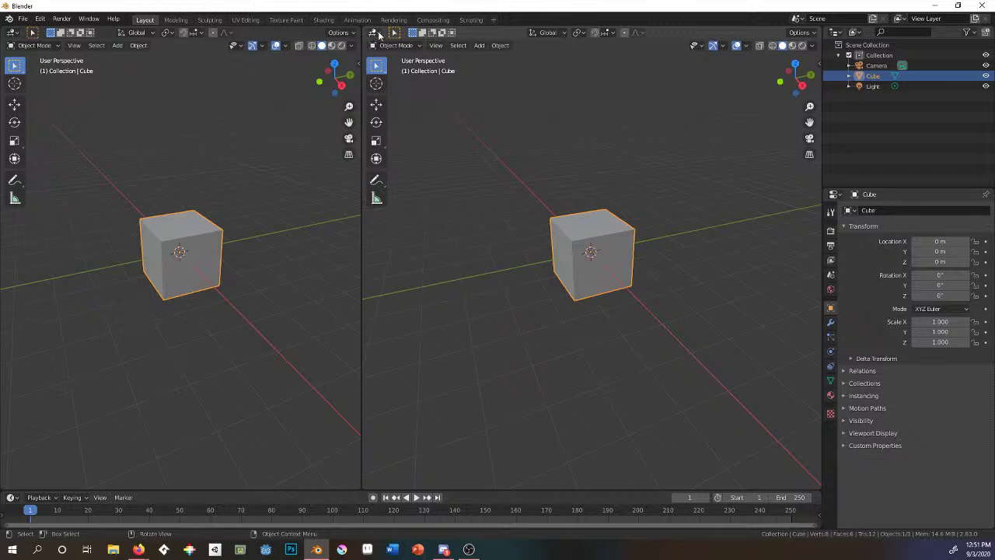
left_click(376, 32)
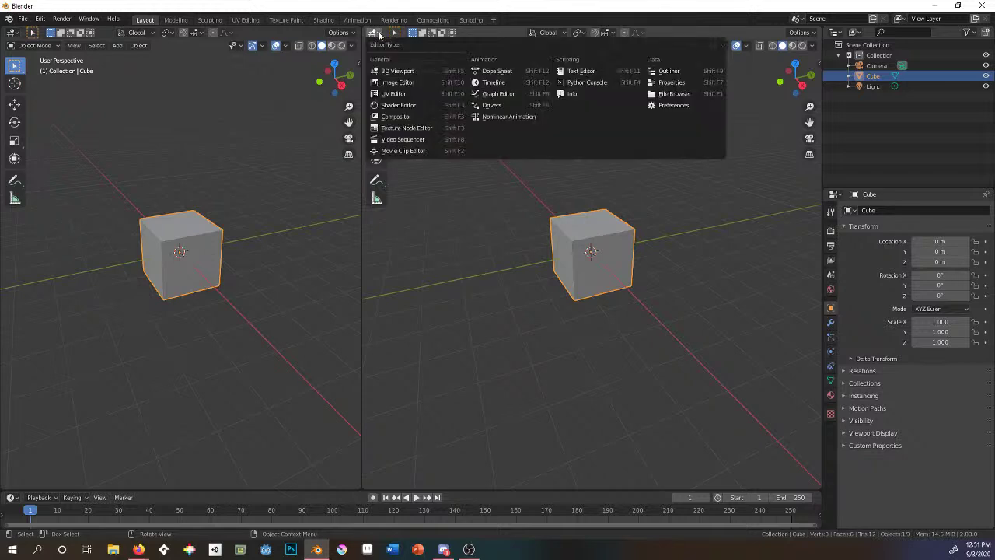
left_click(402, 140)
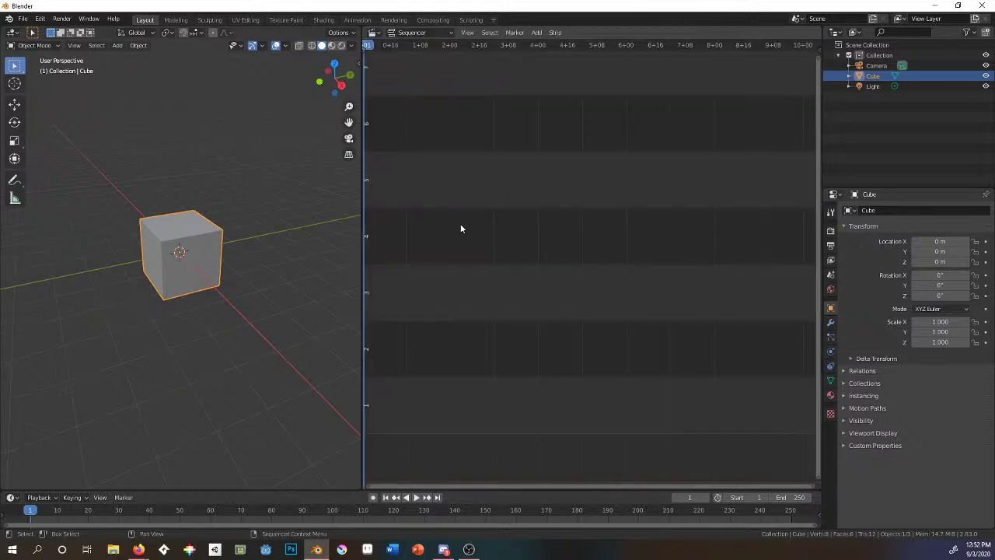
Change the new area to the Movie Clip Editor and from there to the Graph Editor.
left_click(374, 33)
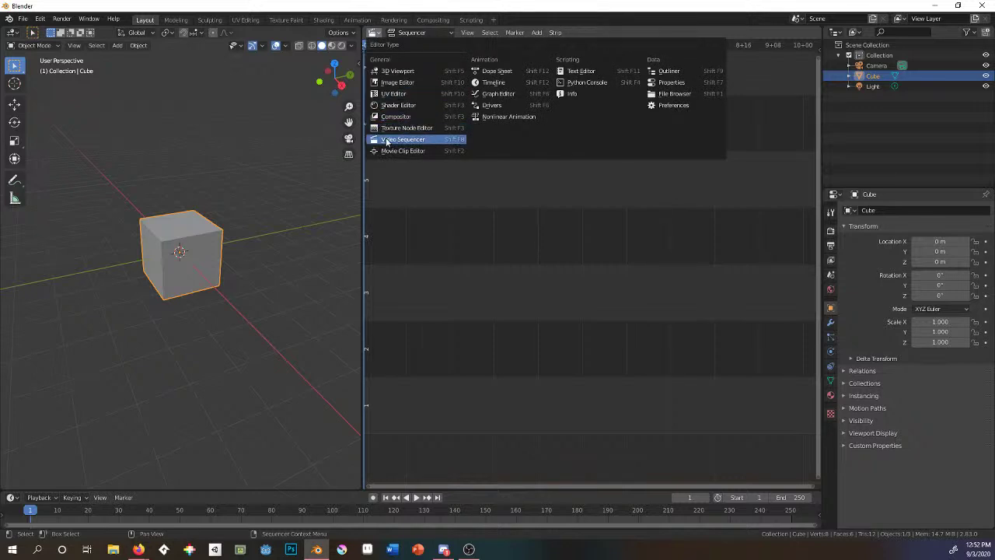
left_click(401, 151)
left_click(374, 34)
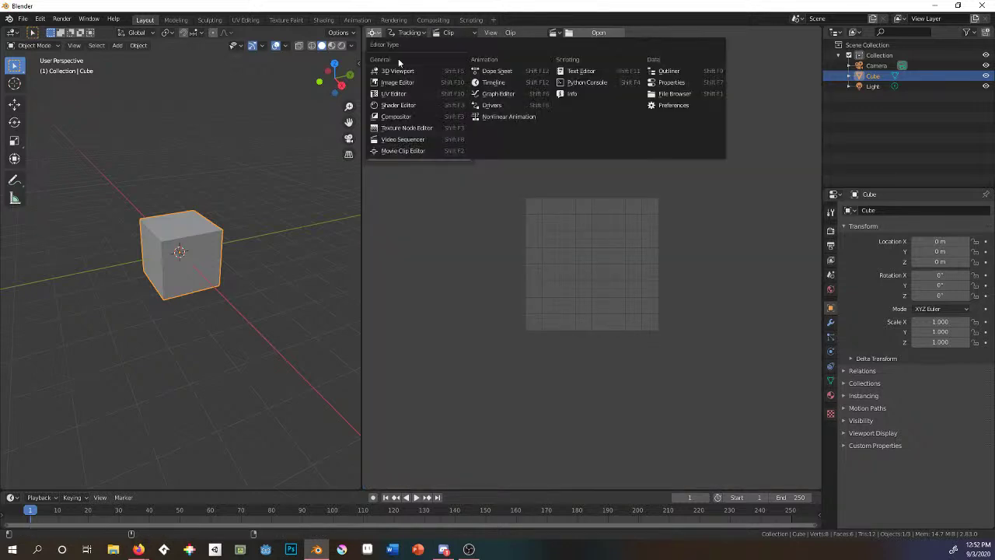
left_click(497, 94)
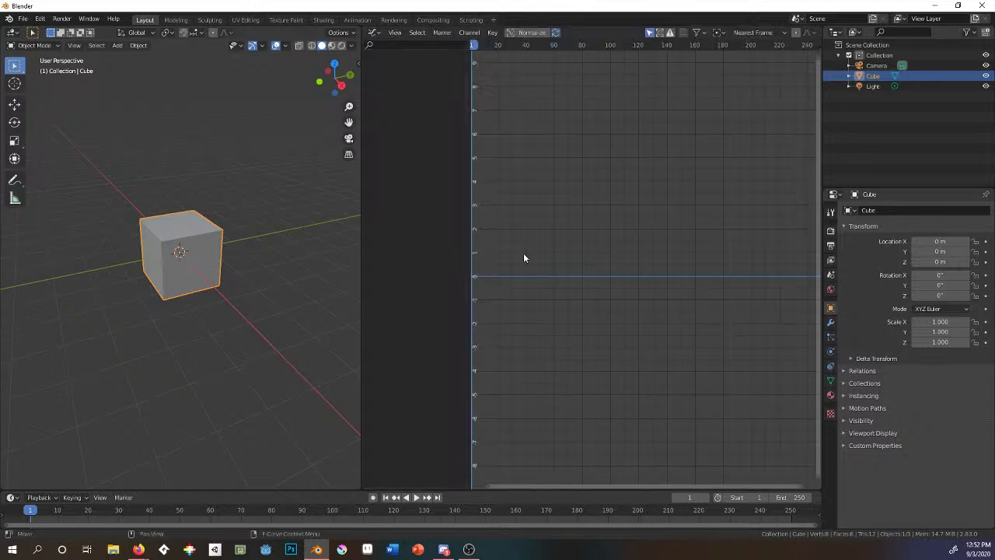
Change the area showing the Graph Editor to the UV Editor.
left_click(380, 35)
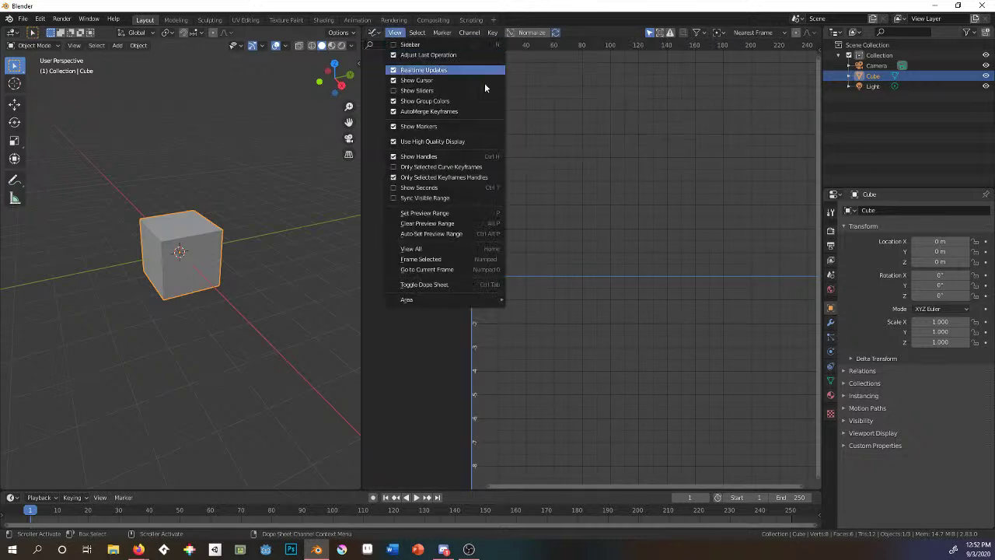
left_click(373, 34)
left_click(373, 34)
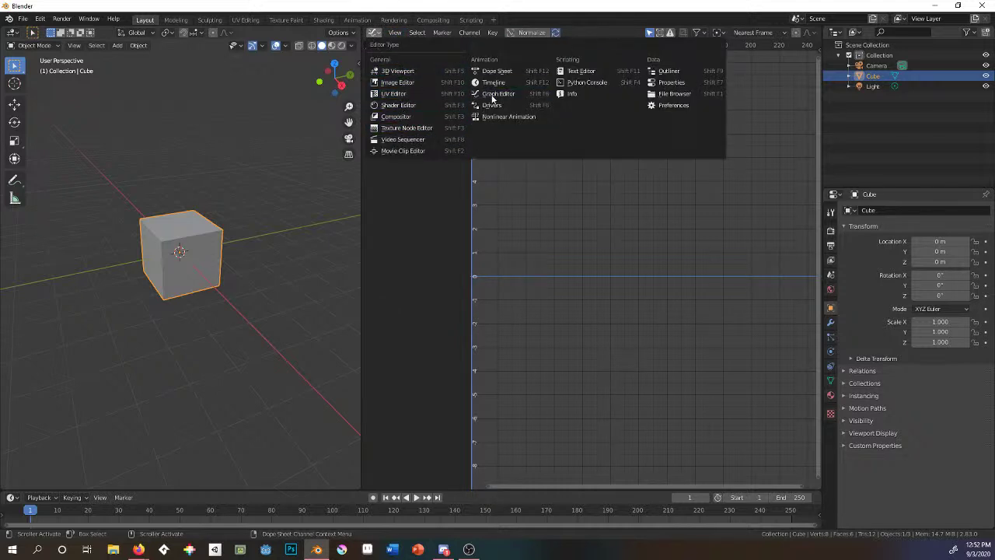
left_click(409, 93)
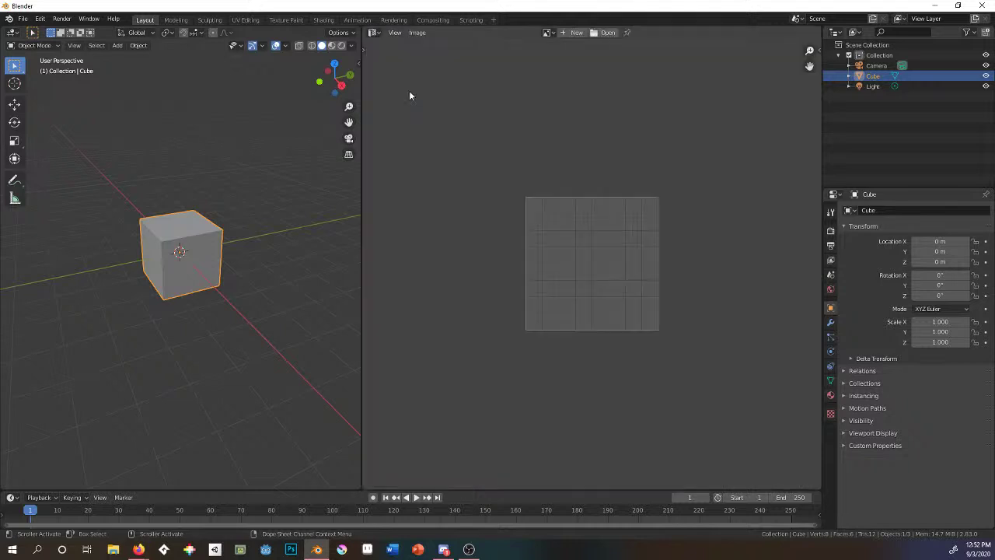
Change the new area to the Text Editor and from there to the Python Console.
left_click(374, 33)
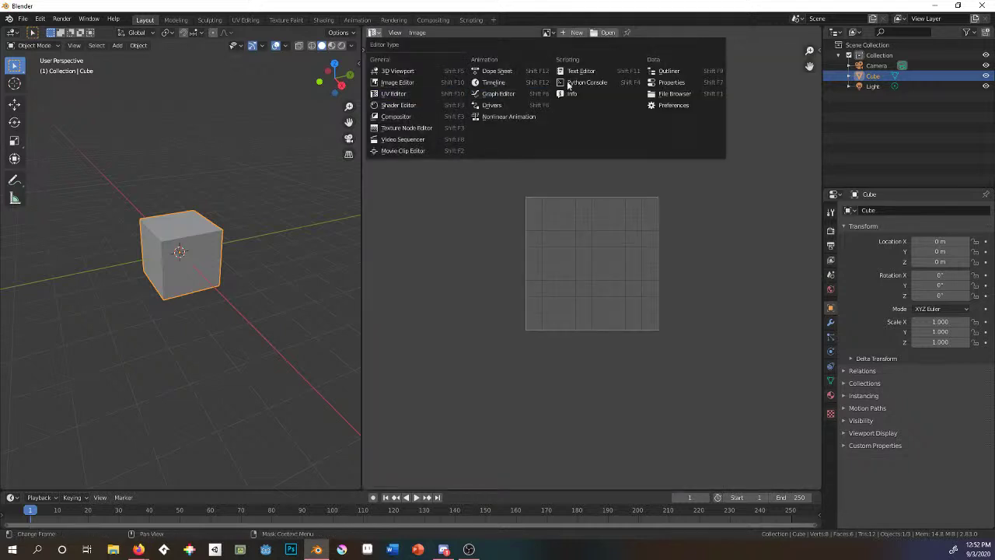
left_click(579, 71)
left_click(374, 33)
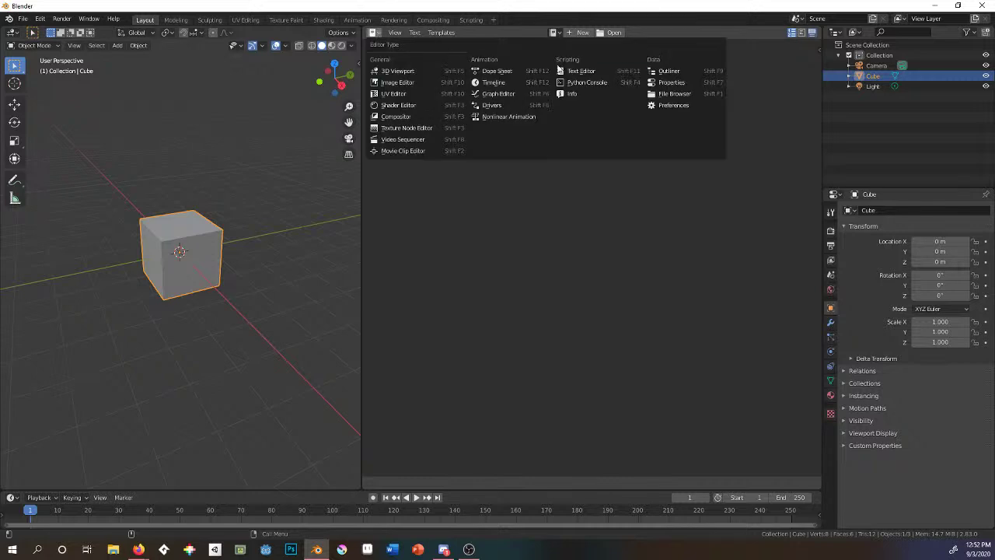
left_click(577, 81)
Change the Python Console area to the Preferences editor and display its Navigation settings.
left_click(375, 33)
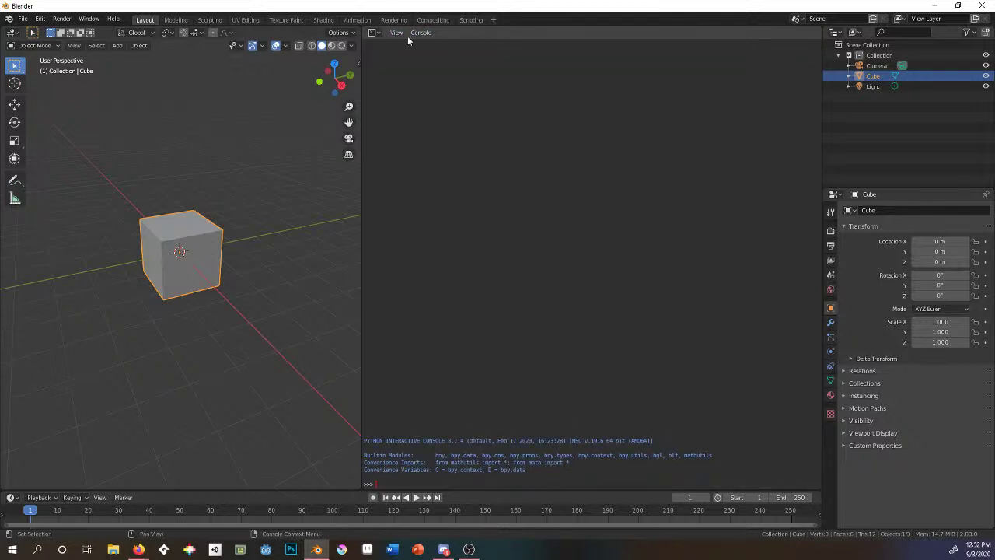
left_click(374, 32)
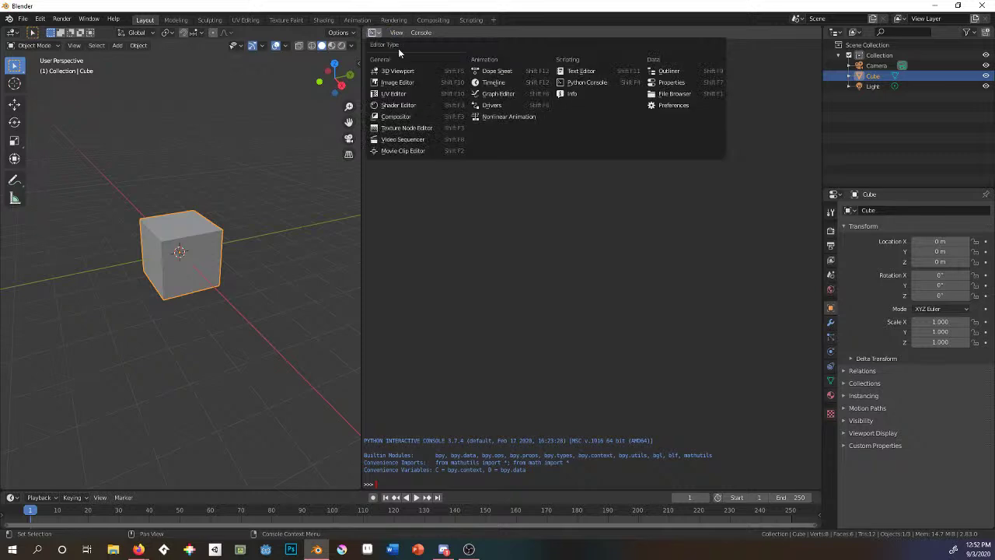
left_click(674, 107)
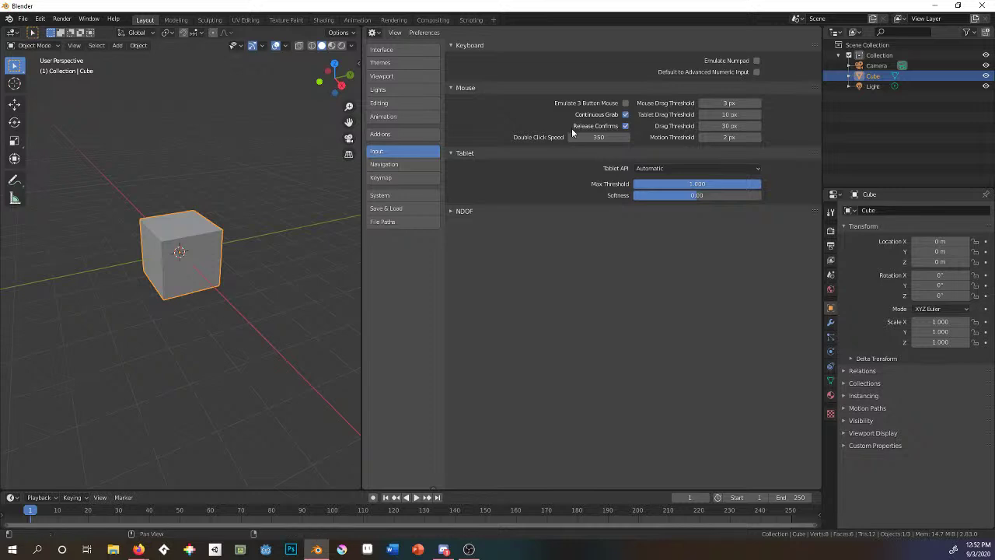
left_click(389, 164)
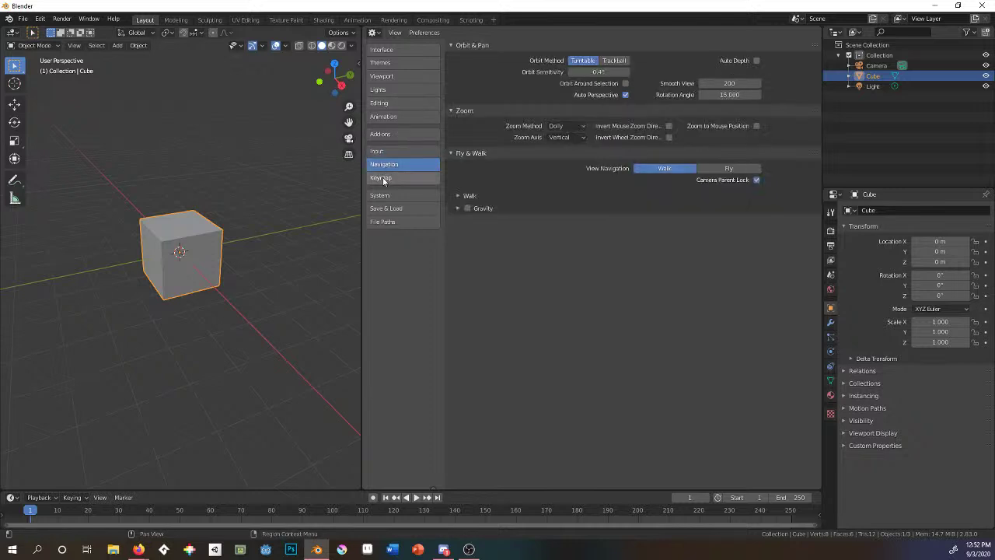
Examine the Keymap preferences, including the Grease Pencil (Global) shortcuts and the Name and Key-Binding search modes.
left_click(395, 178)
scroll(486, 289, "down", 5)
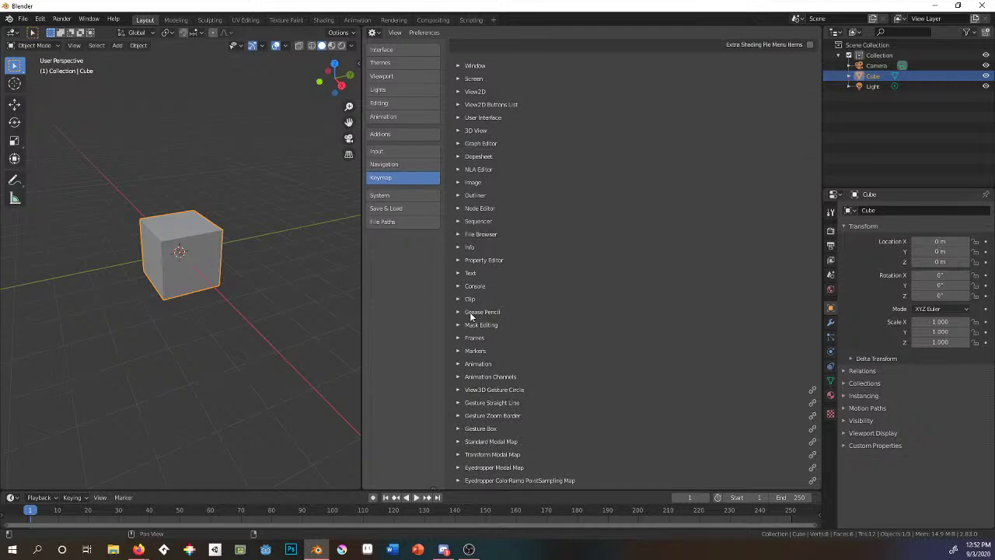
left_click(457, 313)
left_click(469, 323)
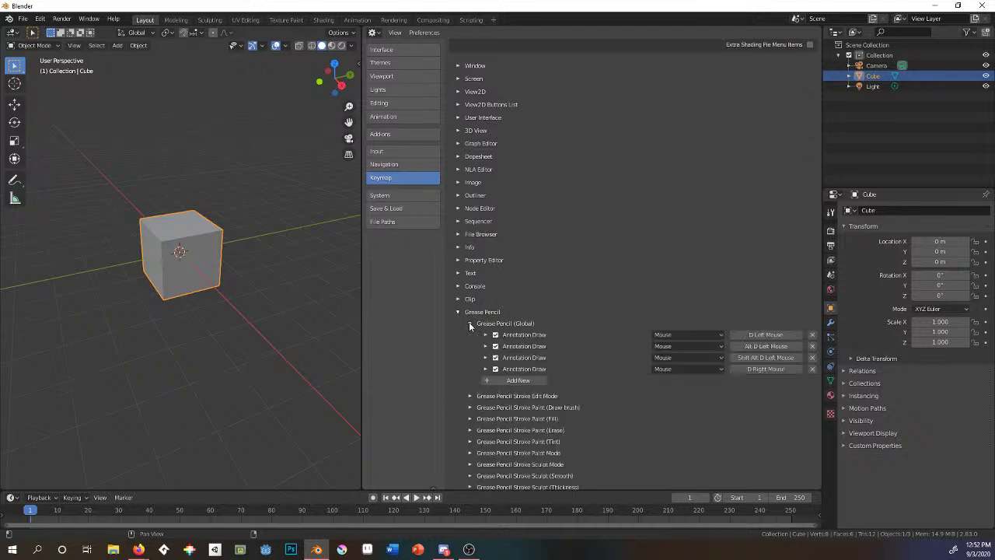
left_click(469, 324)
scroll(490, 249, "up", 5)
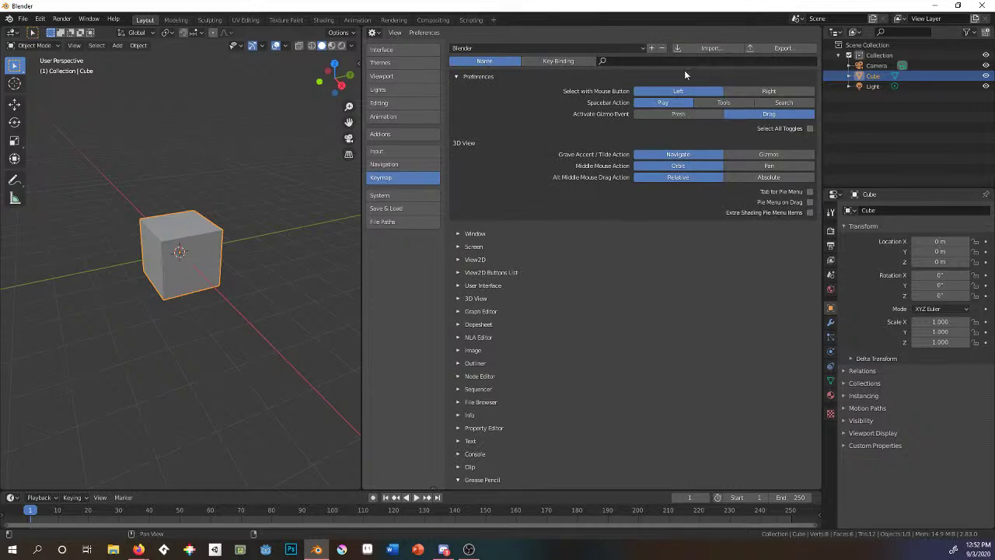
left_click(557, 62)
left_click(501, 61)
Review the Input, Navigation, Interface and Themes preferences, expanding the Text Style theme settings.
left_click(402, 154)
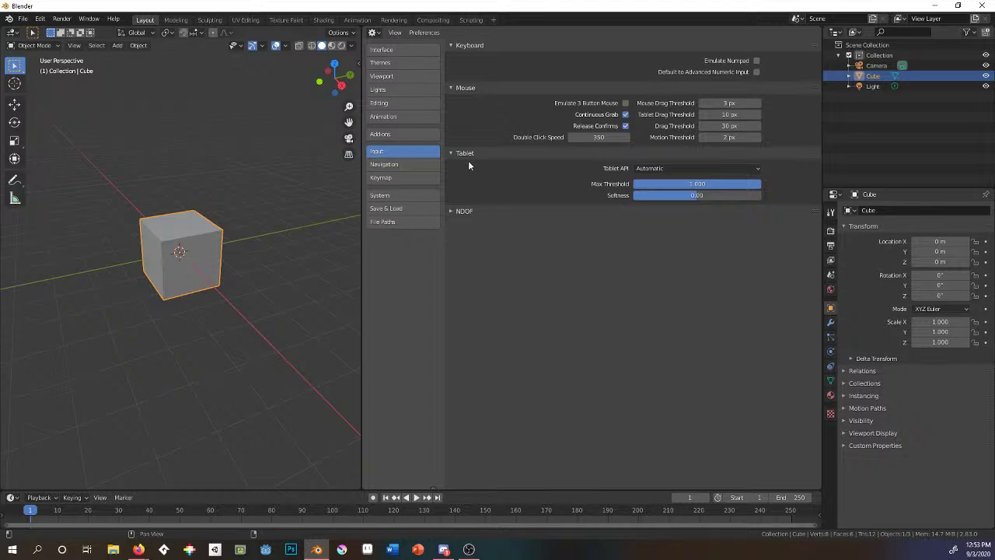
left_click(381, 164)
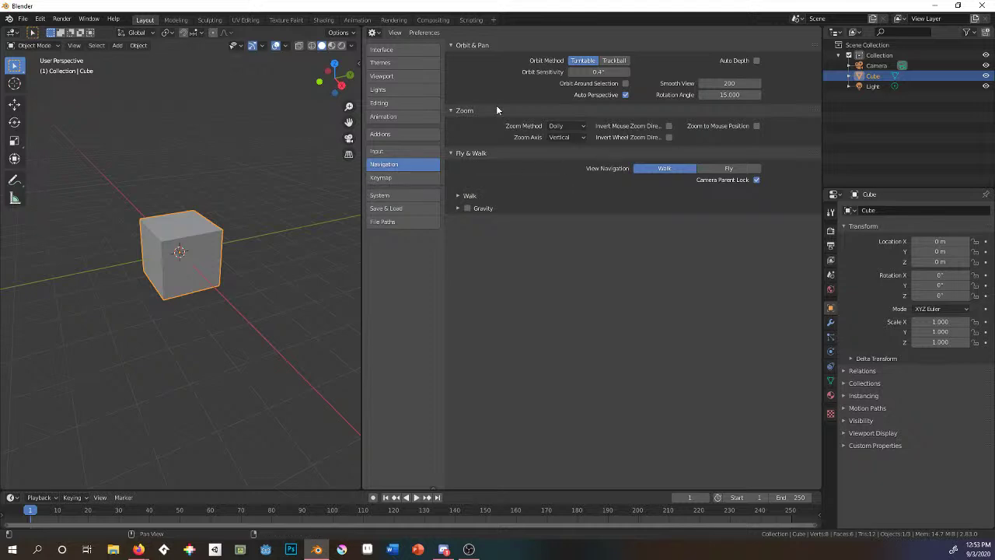
left_click(413, 51)
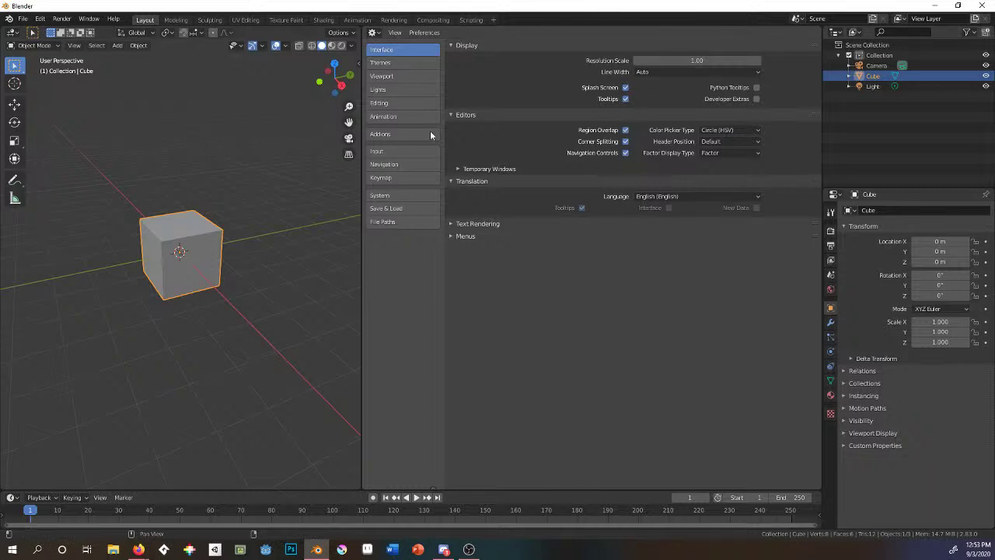
left_click(386, 66)
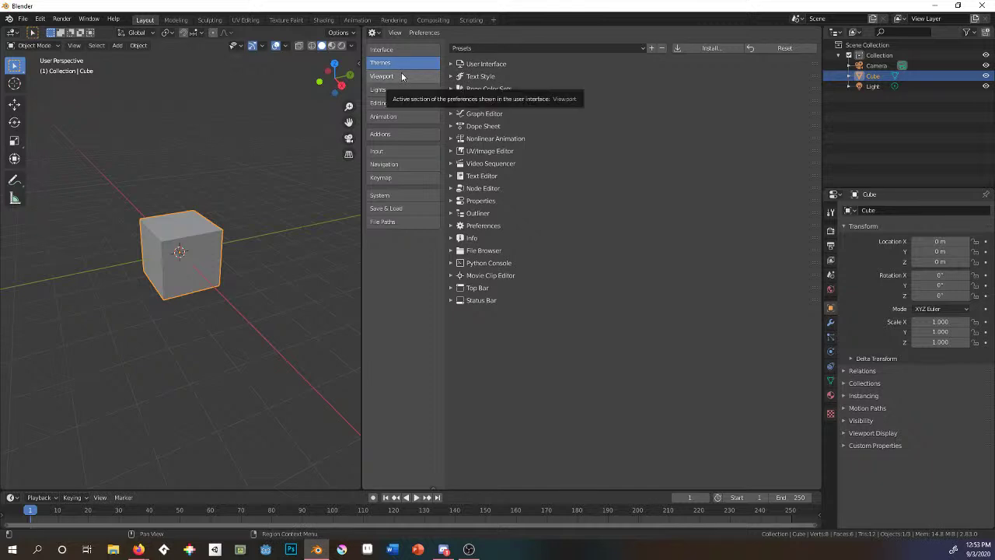
left_click(449, 77)
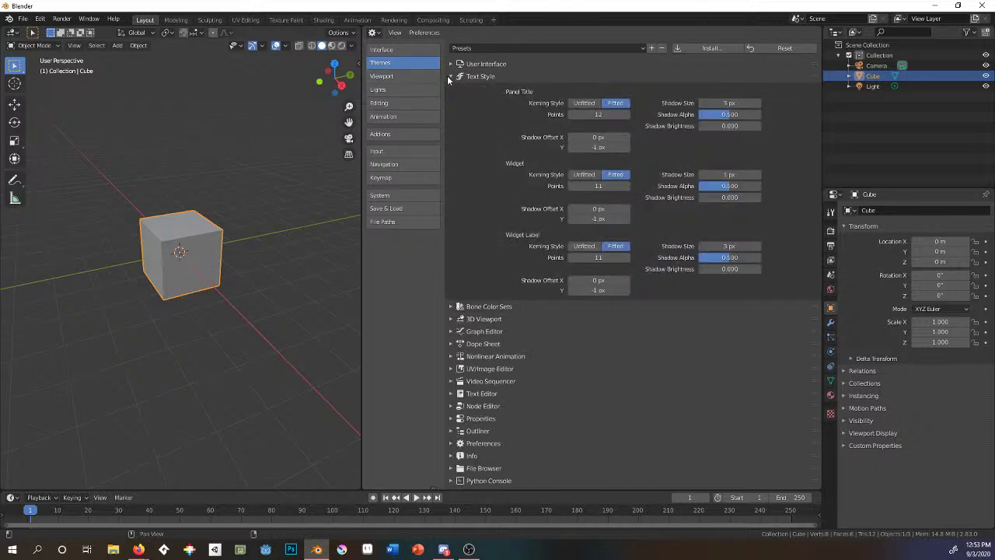
Collapse the Text Style theme settings, then review the Add-ons and Input preferences, including the NDOF settings.
left_click(450, 77)
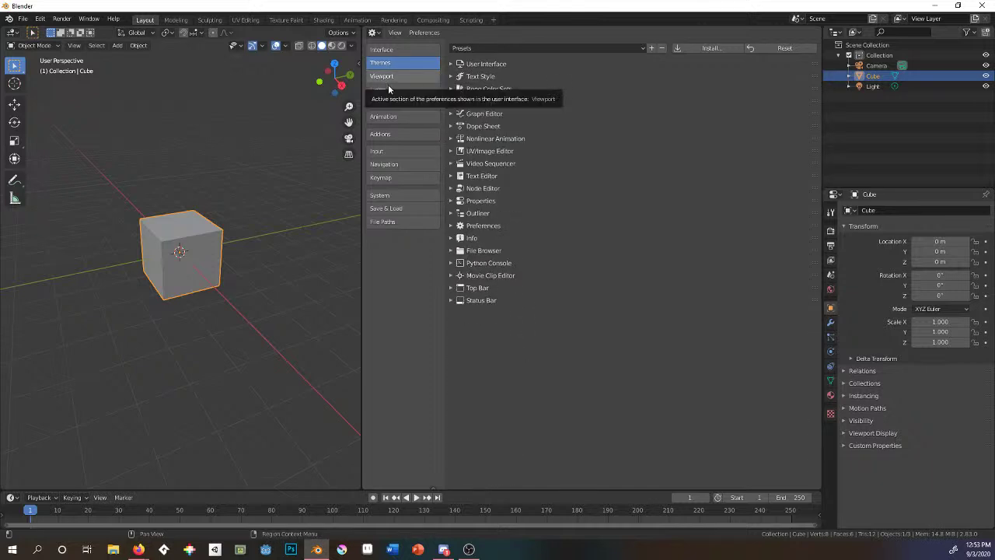
left_click(389, 136)
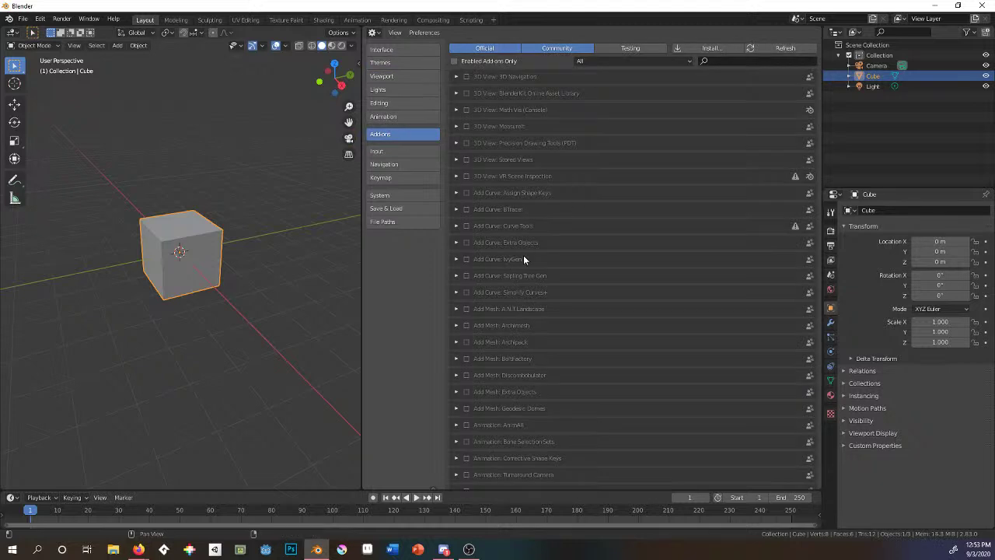
left_click(379, 153)
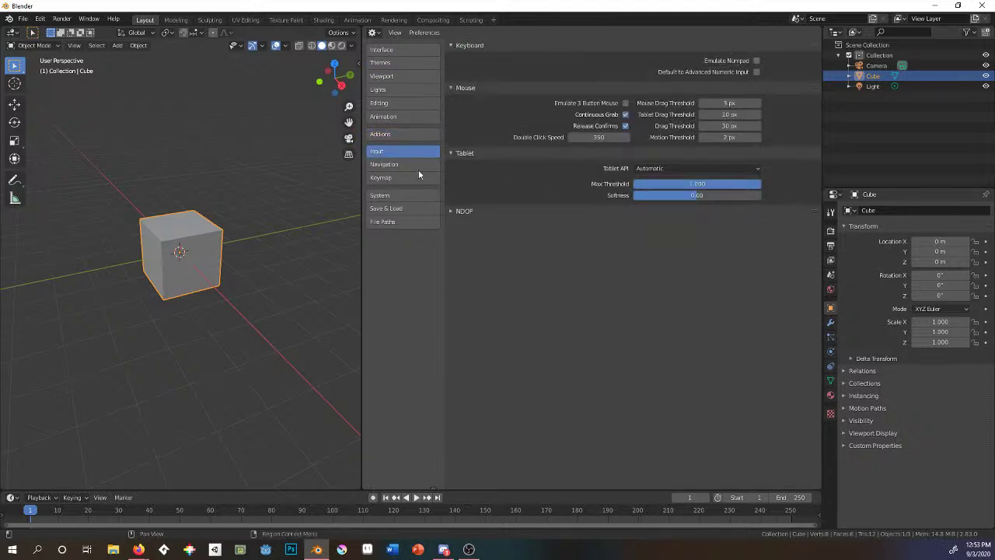
left_click(451, 212)
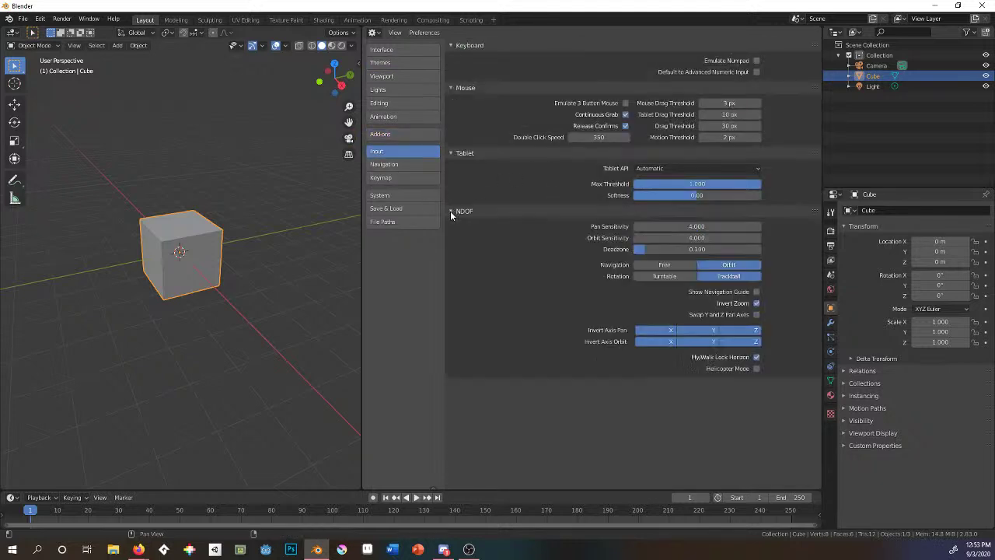
left_click(451, 212)
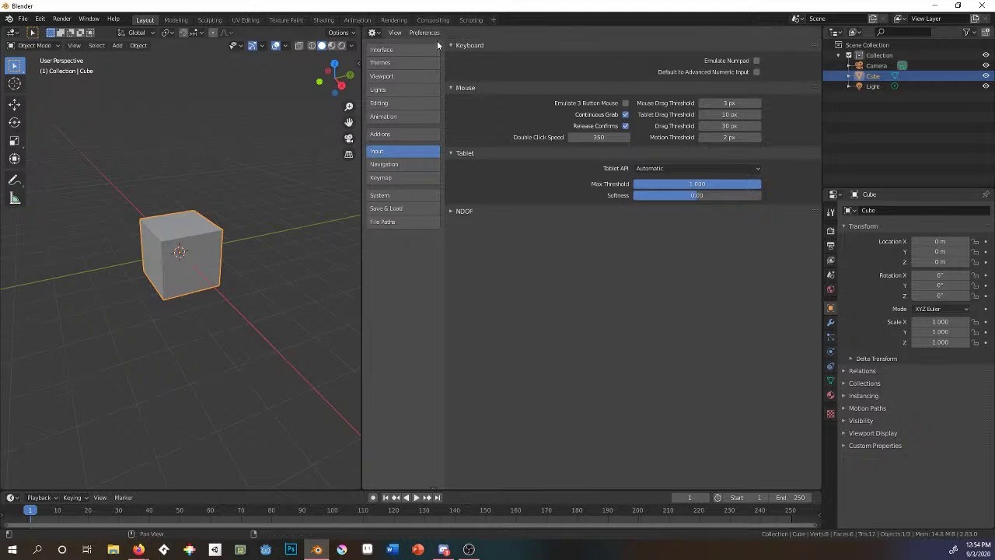
Remove the Preferences area so that a single 3D Viewport fills the space.
left_click(378, 34)
left_click(419, 178)
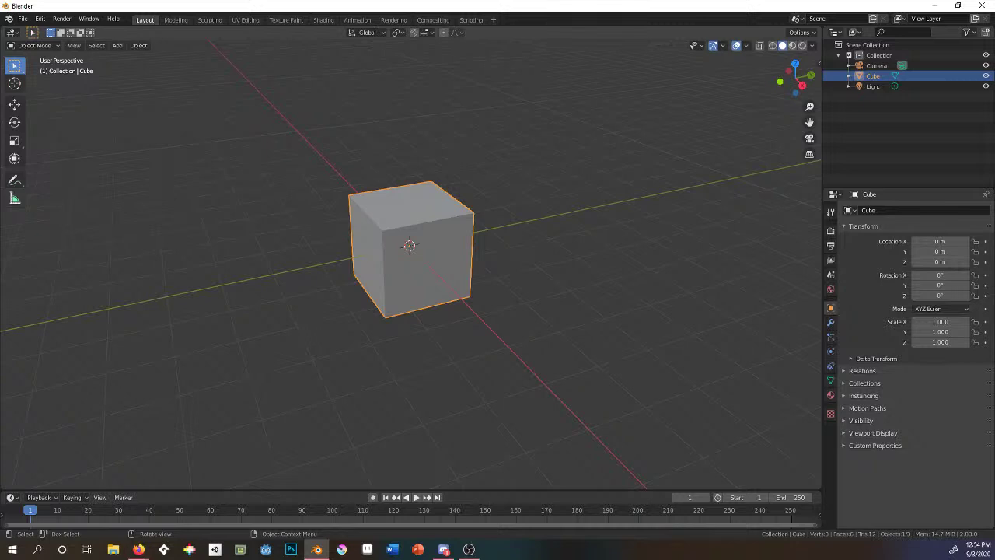
left_click(138, 548)
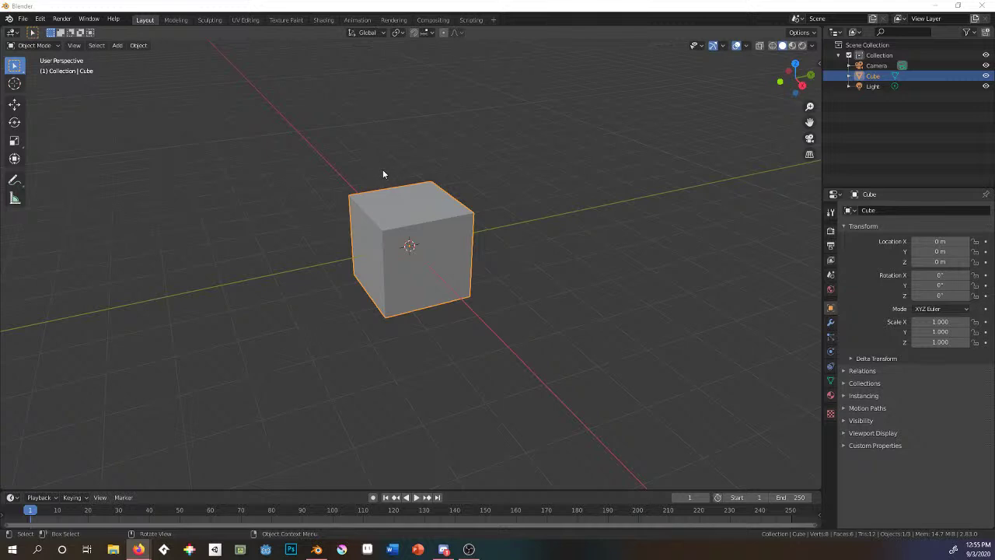
Toggle the cube back and forth between Object Mode and Edit Mode, ending in Object Mode.
key("Tab")
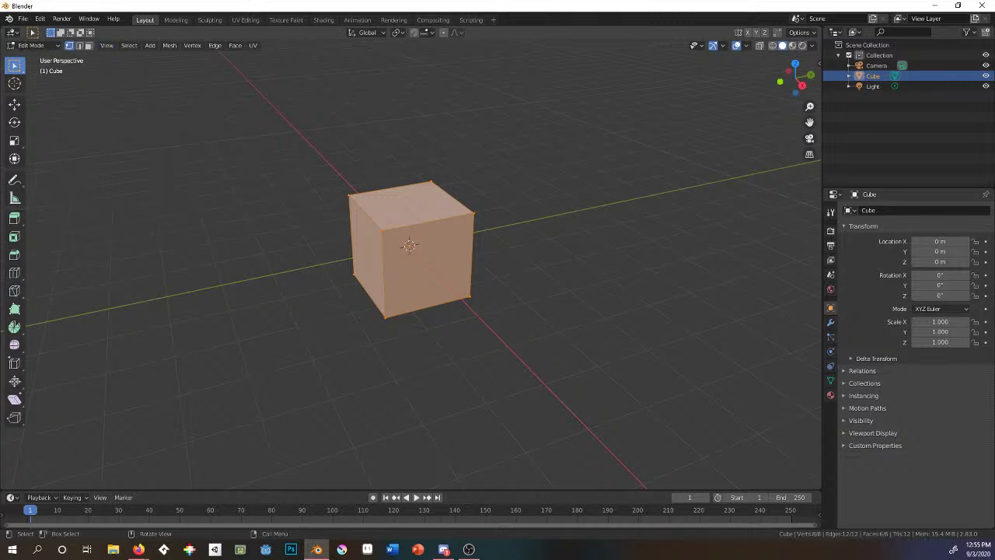
left_click(32, 45)
key("Tab")
key("Tab")
key("Tab")
key("Tab")
key("Tab")
key("Tab")
key("Tab")
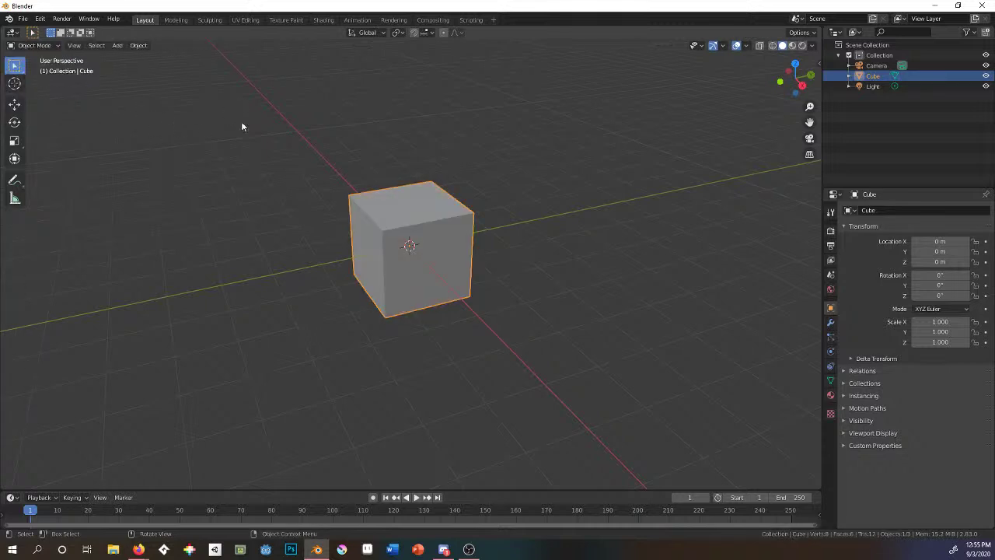
key("Tab")
key("Tab")
key("Tab")
key("Tab")
key("Tab")
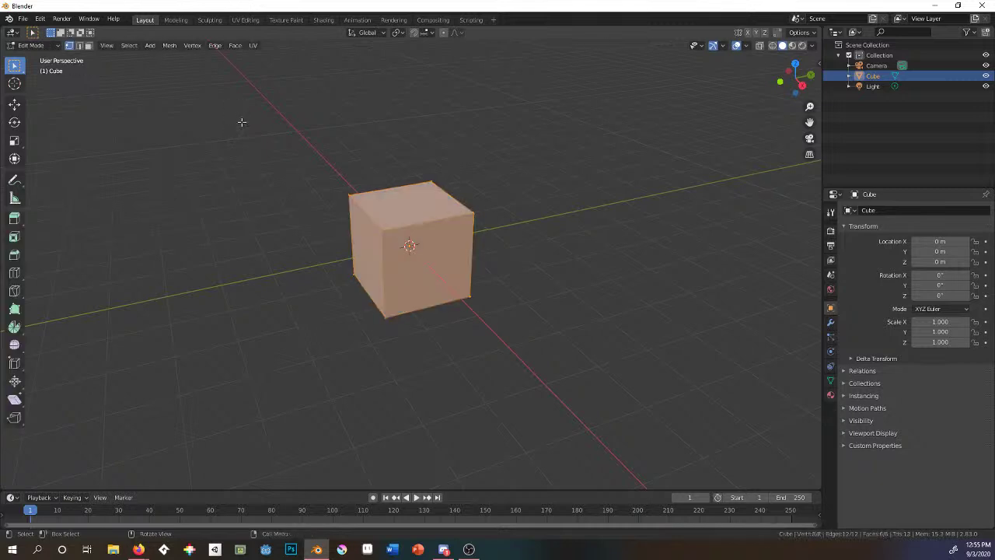
key("Tab")
key("Tab")
key("Tab")
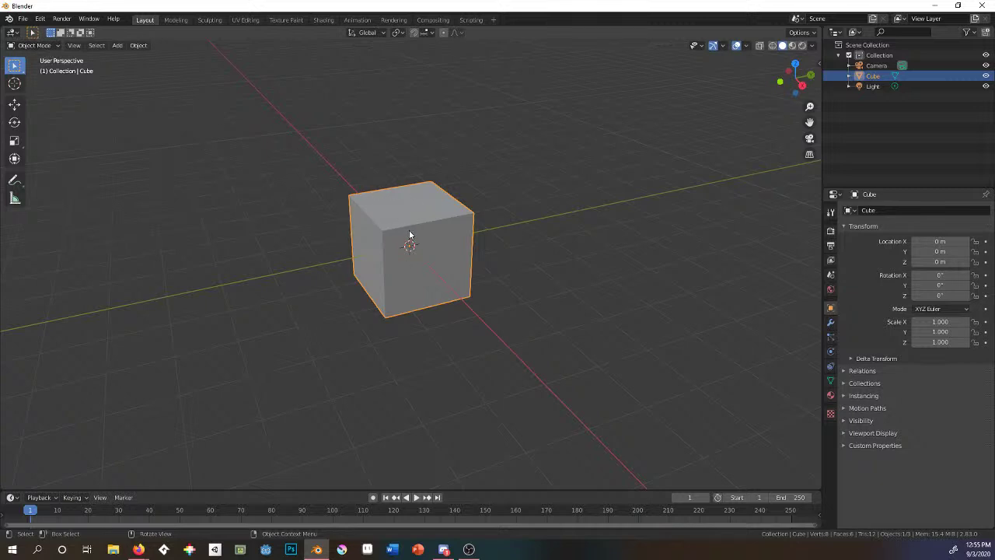
key("Tab")
key("Tab")
key("alt+Tab")
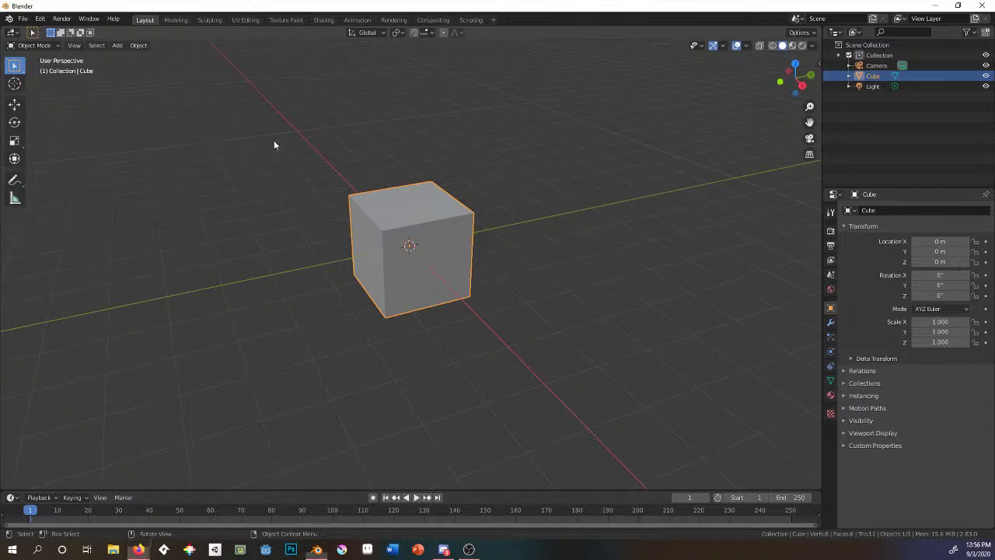
left_click(262, 168)
left_click(398, 220)
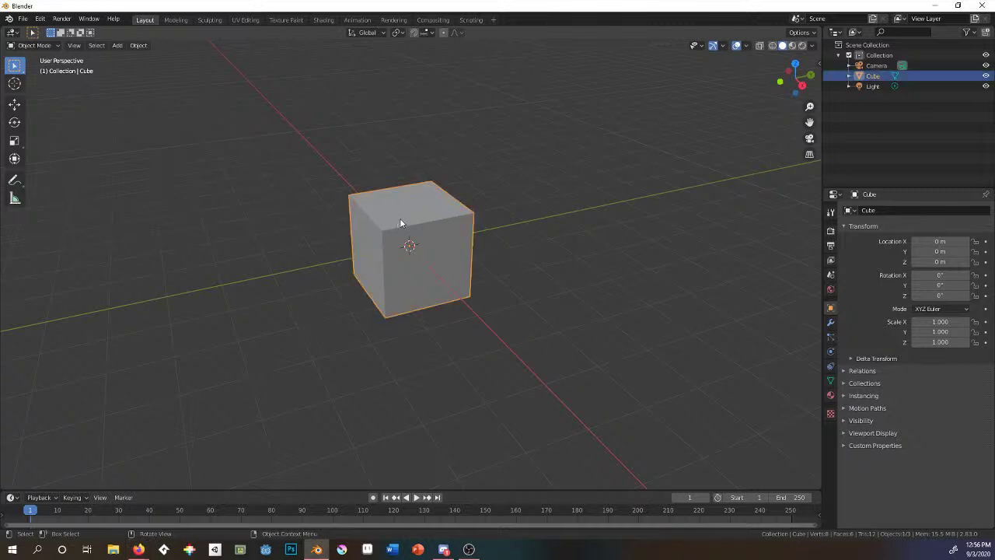
key("Tab")
key("Tab")
Switch the viewport shading to Wireframe and back to Solid.
key("z")
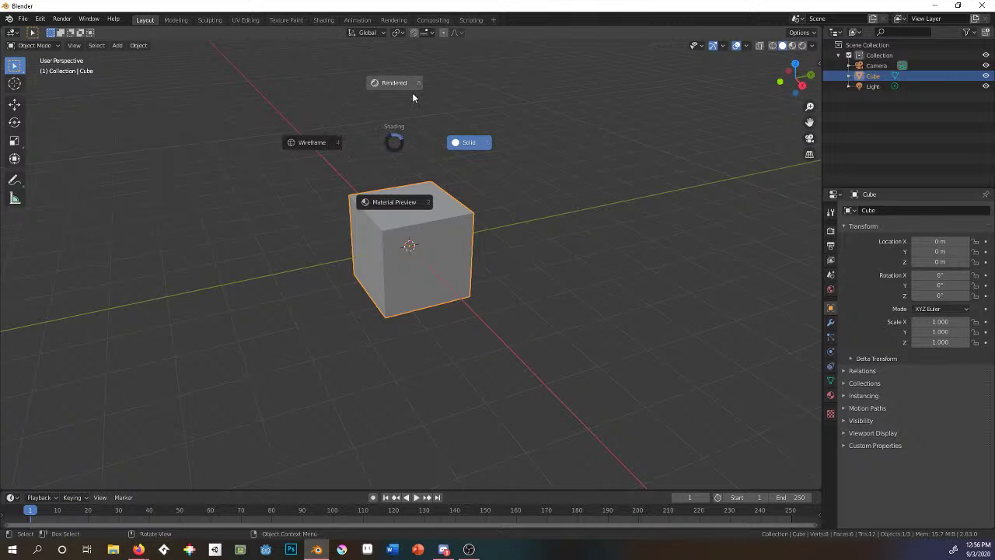
left_click(315, 143)
key("z")
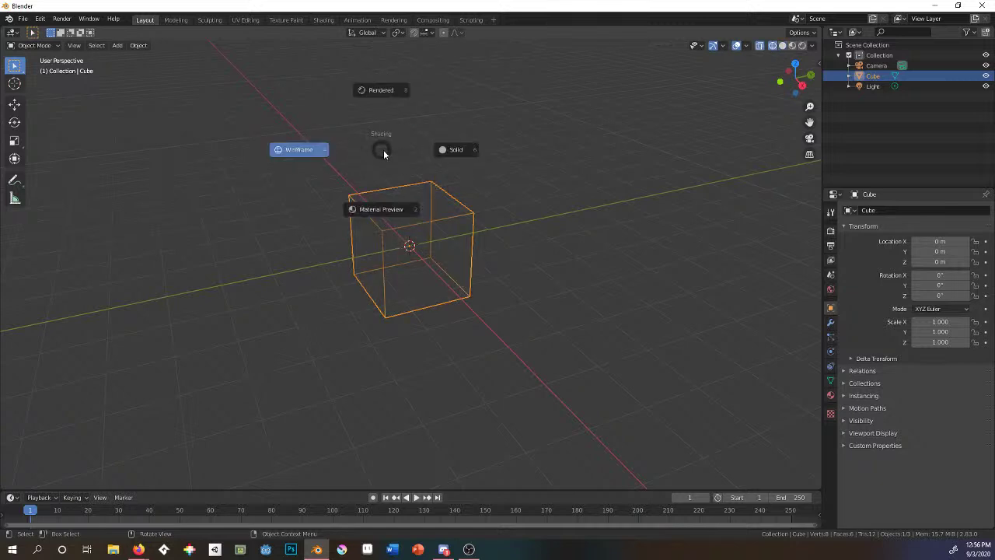
left_click(462, 149)
key("shift+z")
key("z")
left_click(463, 132)
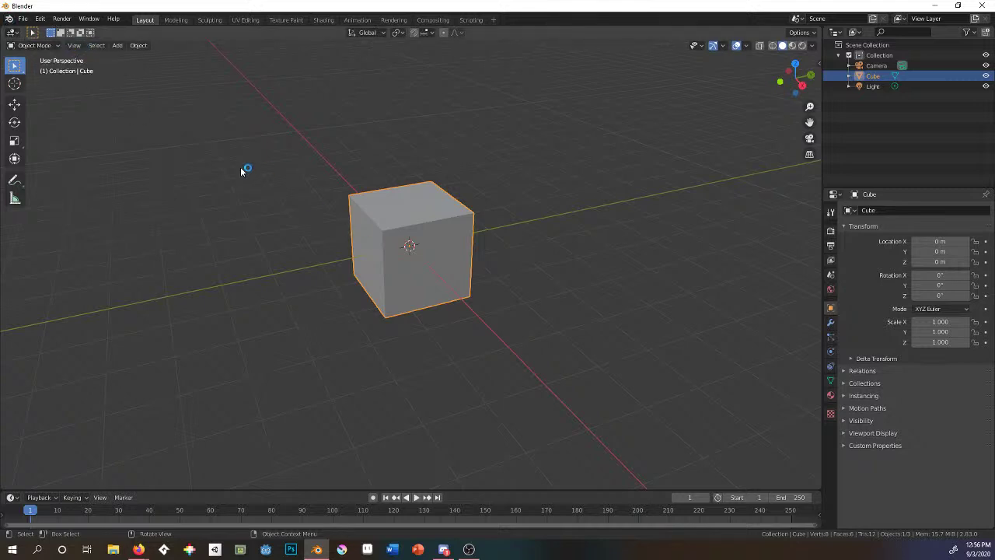
Enter Edit Mode on the cube and switch the mesh selection mode to Face select.
key("Tab")
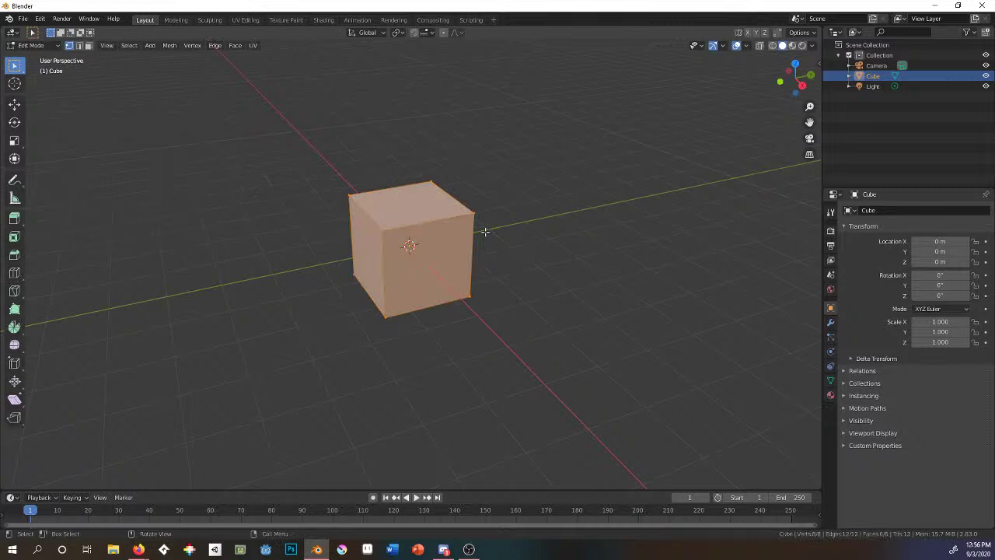
left_click(56, 47)
key("Escape")
left_click(89, 45)
left_click(79, 45)
left_click(89, 46)
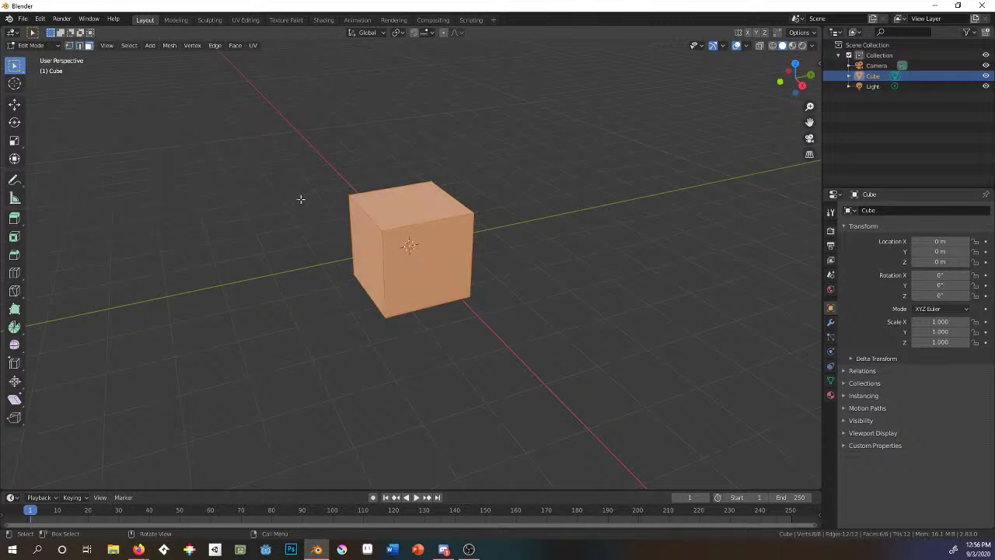
Examine the pie menu of interaction modes without changing the current mode.
key("ctrl+Tab")
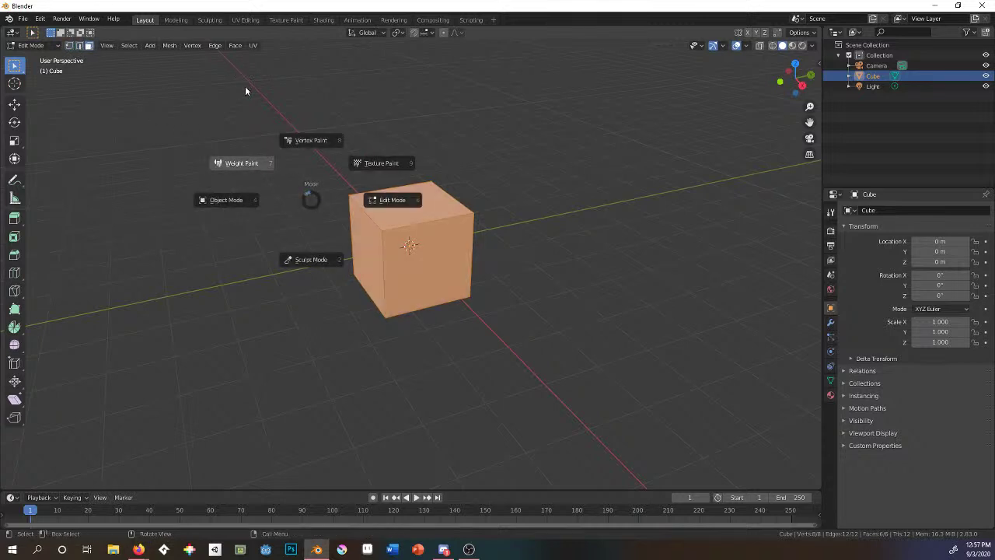
key("Escape")
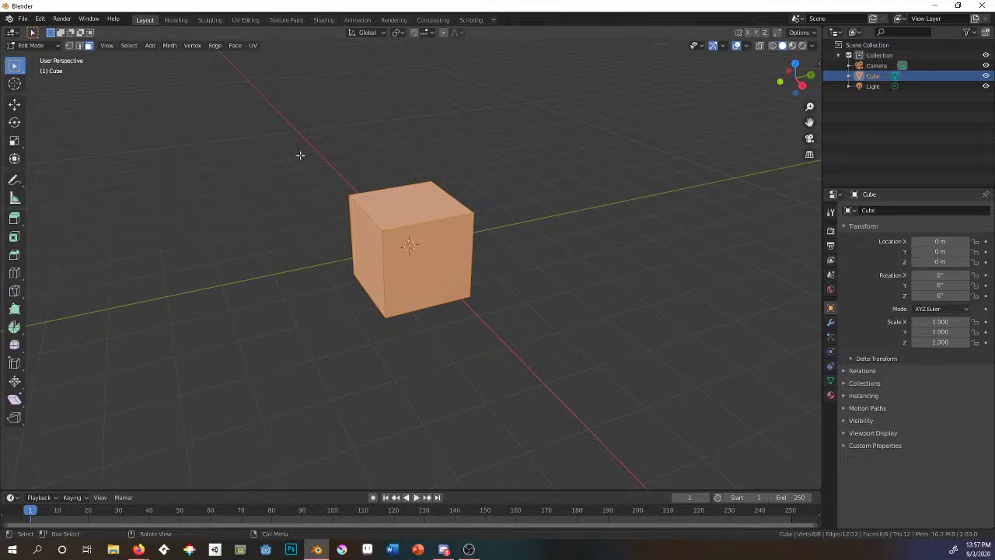
key("ctrl+Tab")
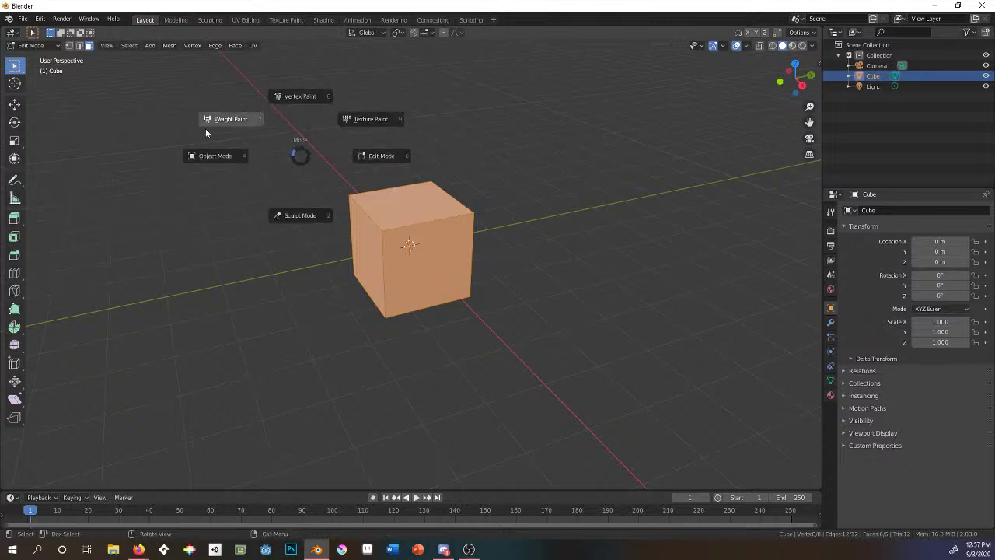
key("Escape")
key("alt+Tab")
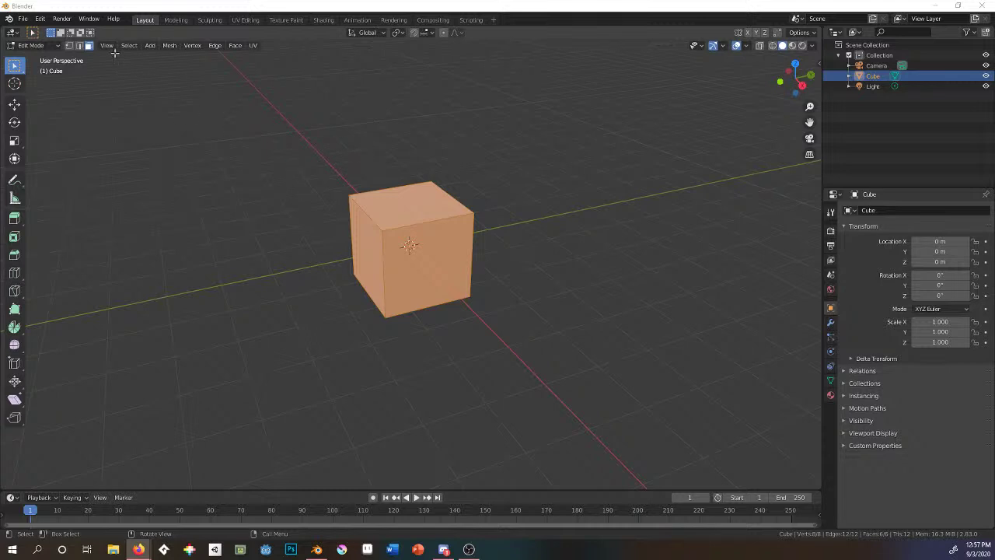
Cycle through Vertex, Edge and Face select, ending in Face select, and select the cube's front face.
left_click(69, 45)
left_click(70, 47)
left_click(81, 46)
left_click(90, 46)
left_click(69, 47)
left_click(80, 46)
left_click(88, 47)
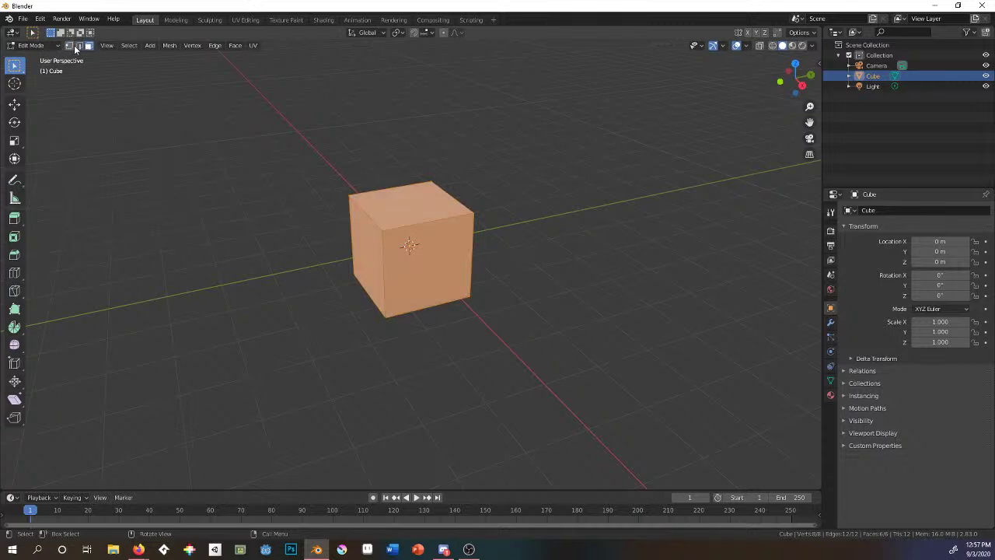
left_click(436, 264)
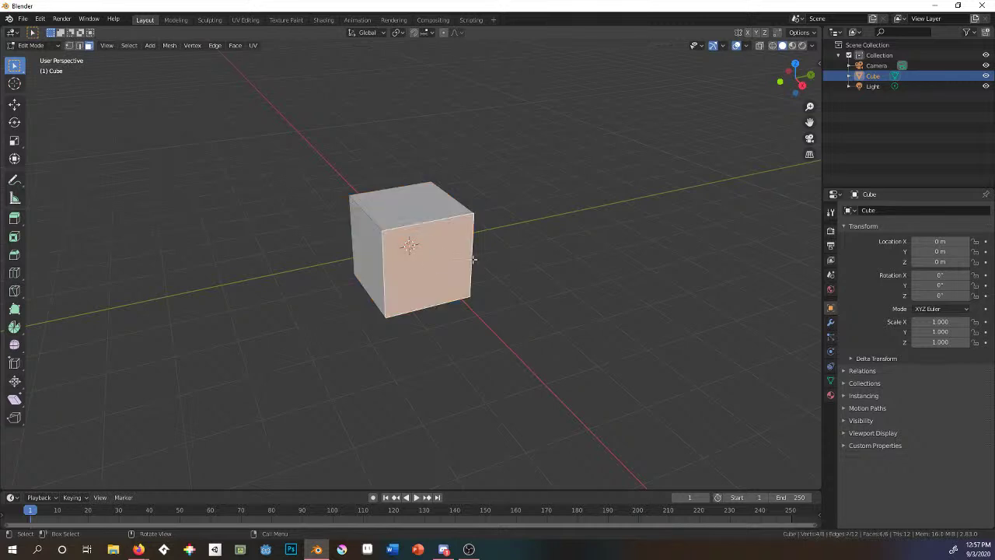
Try moving, scaling and rotating the selected front face, cancelling each transform.
key("g")
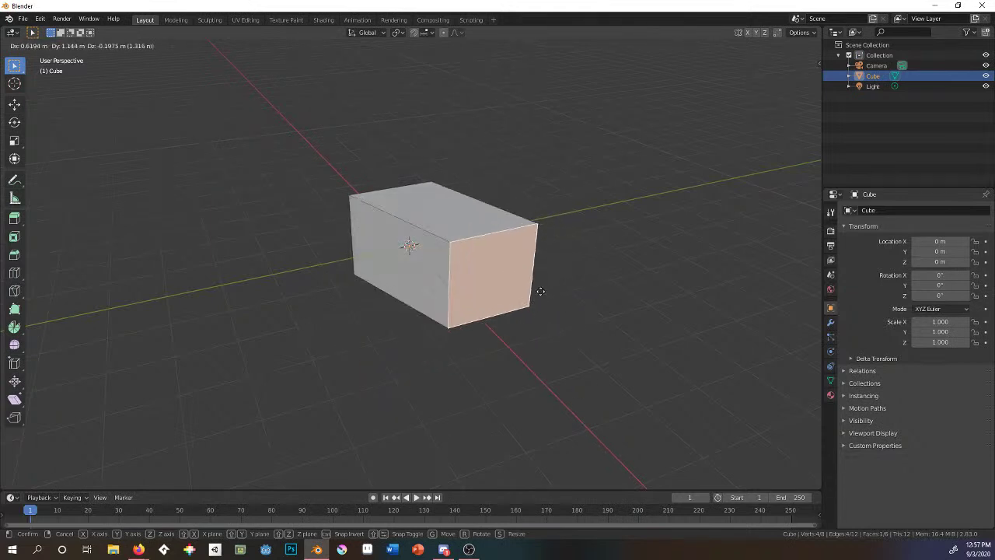
right_click(538, 290)
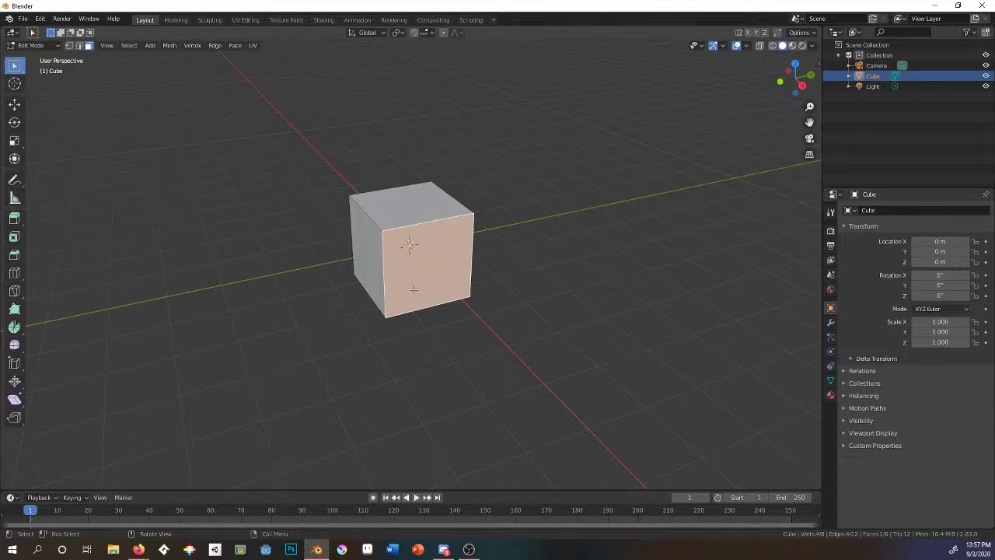
key("s")
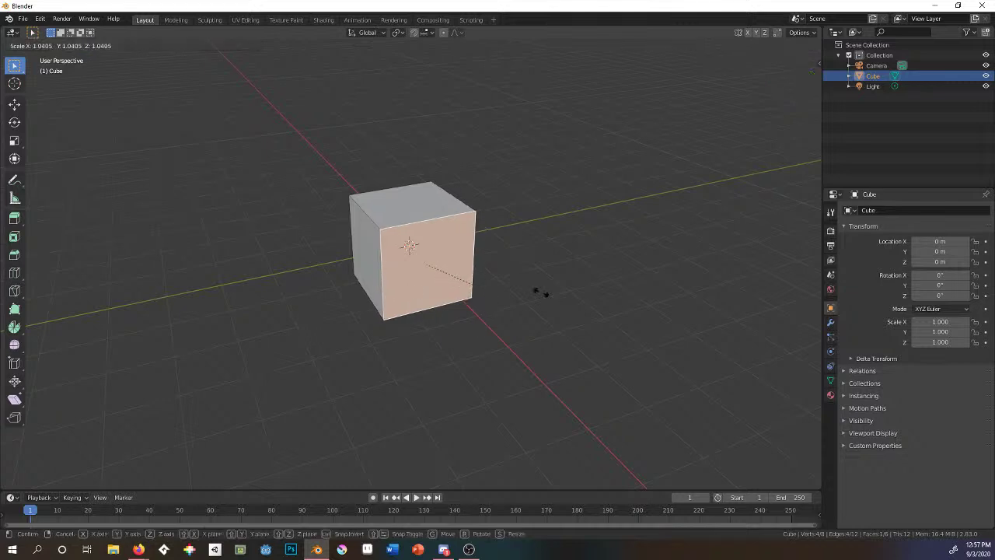
key("r")
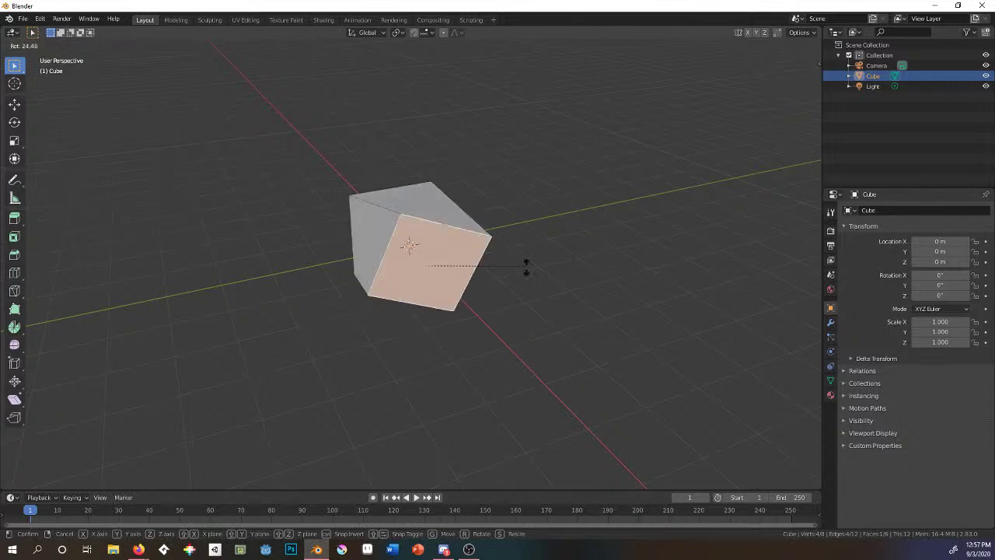
right_click(514, 238)
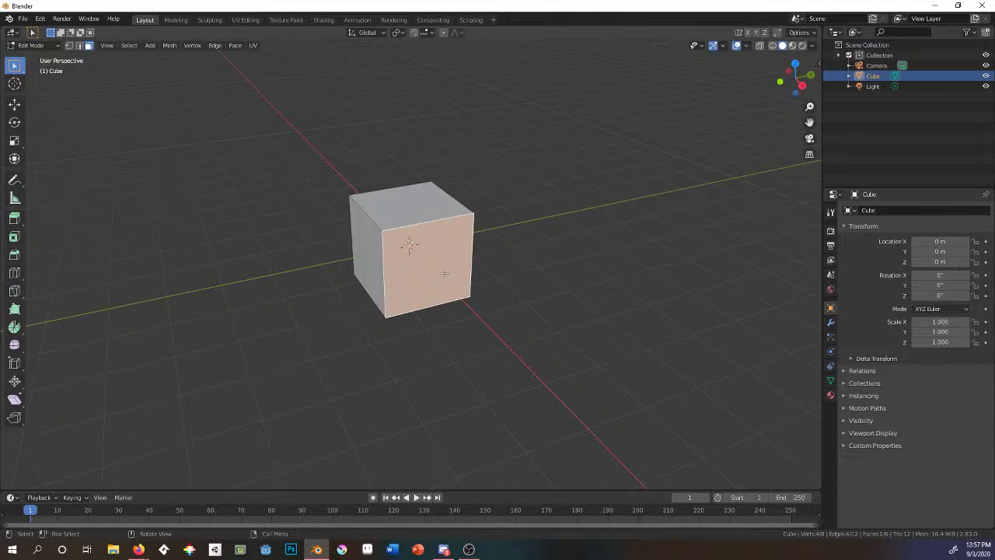
Extrude the selected front face outward and undo the extrusion.
key("e")
left_click(541, 367)
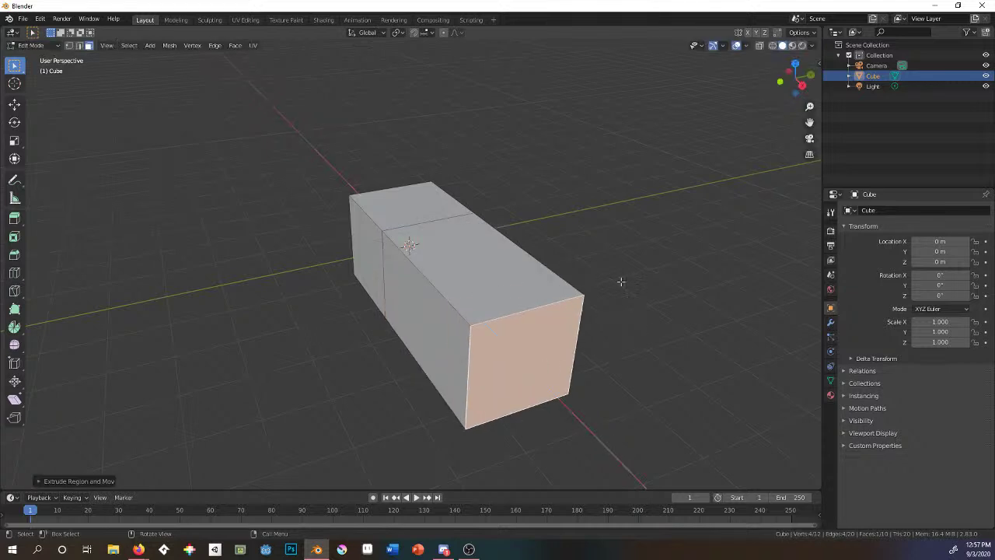
key("ctrl+z")
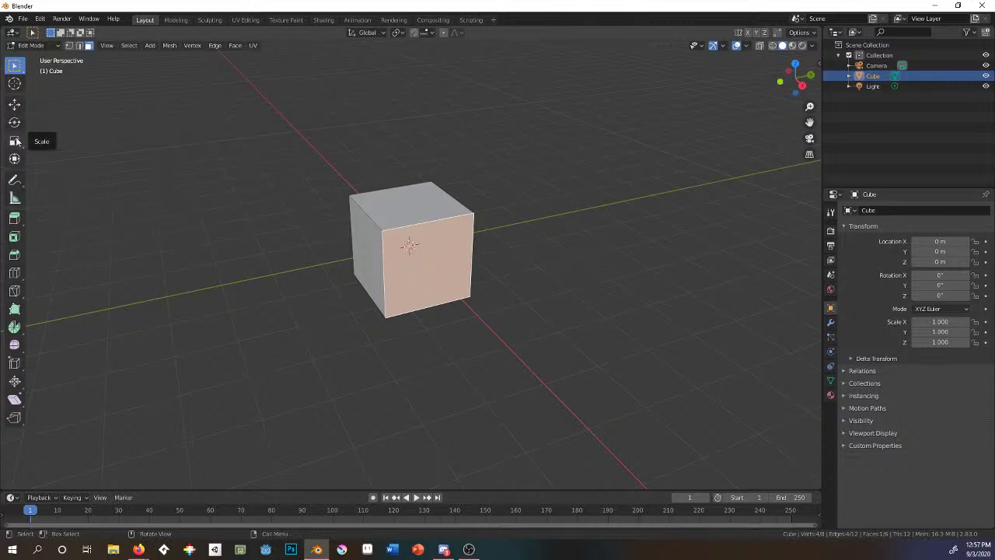
Inset the selected front face with the Inset Faces tool, leaving a narrow border around it.
left_click(16, 236)
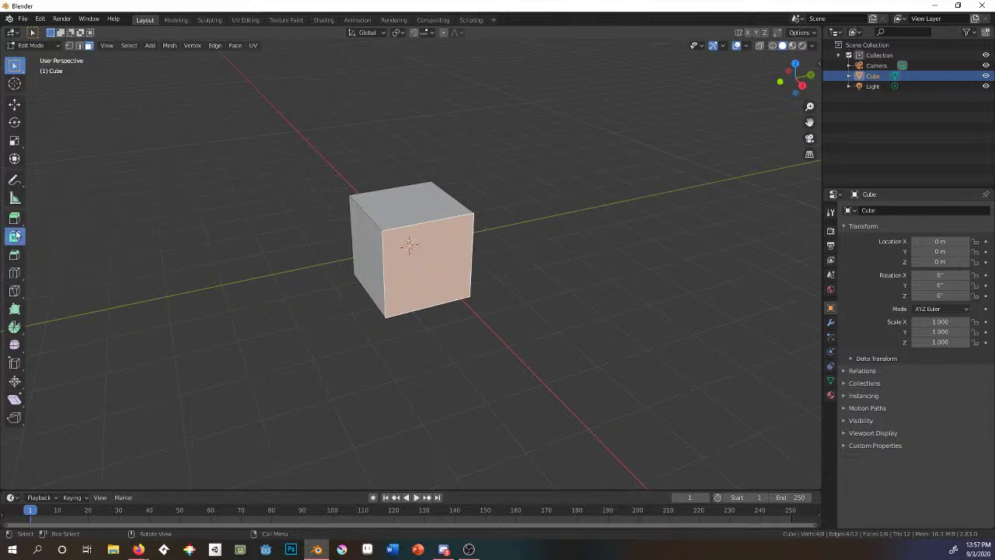
mouse_move(456, 289)
left_mouse_down()
mouse_move(449, 275)
mouse_move(455, 289)
left_mouse_up()
Extrude the cube's top face in place and scale it down to leave a border around it.
left_click(416, 201)
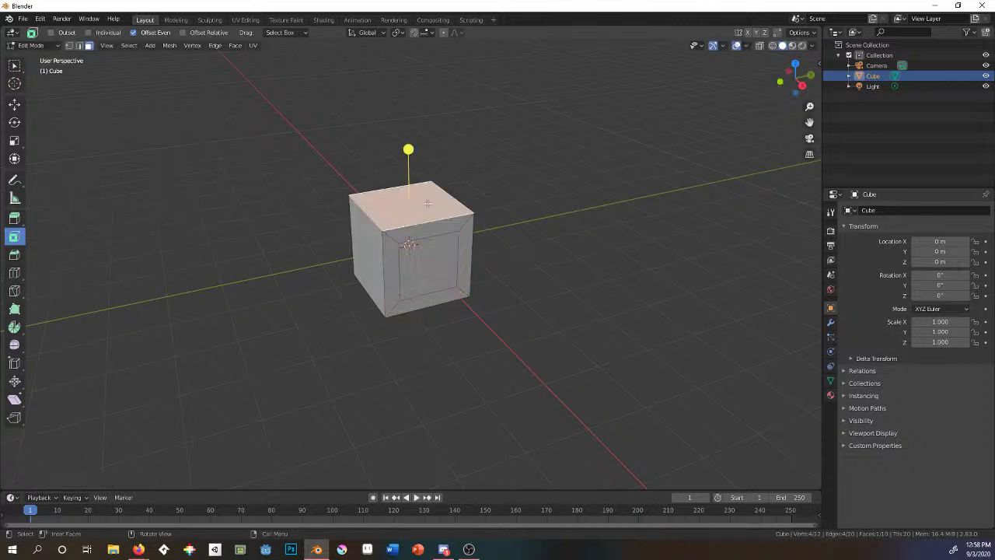
key("e")
left_click(394, 171)
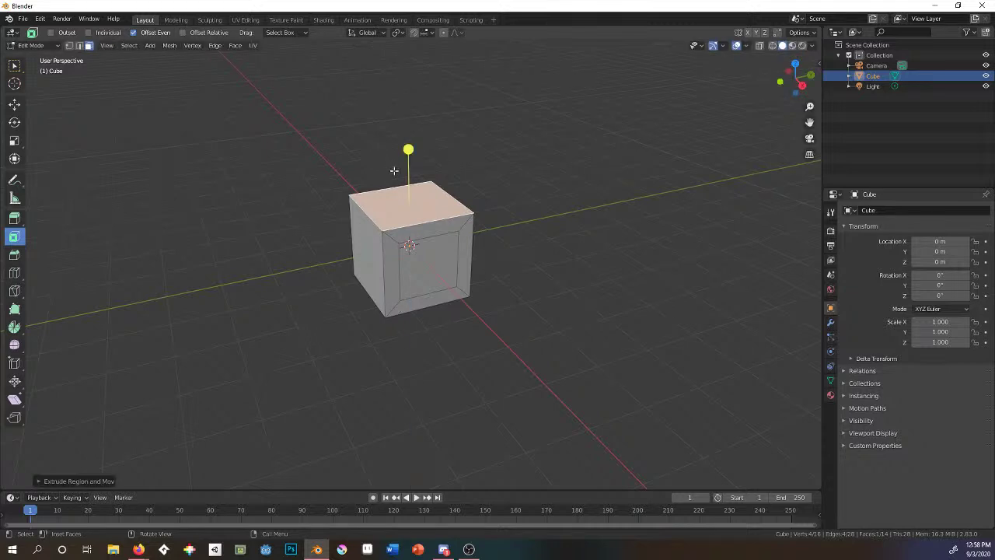
key("s")
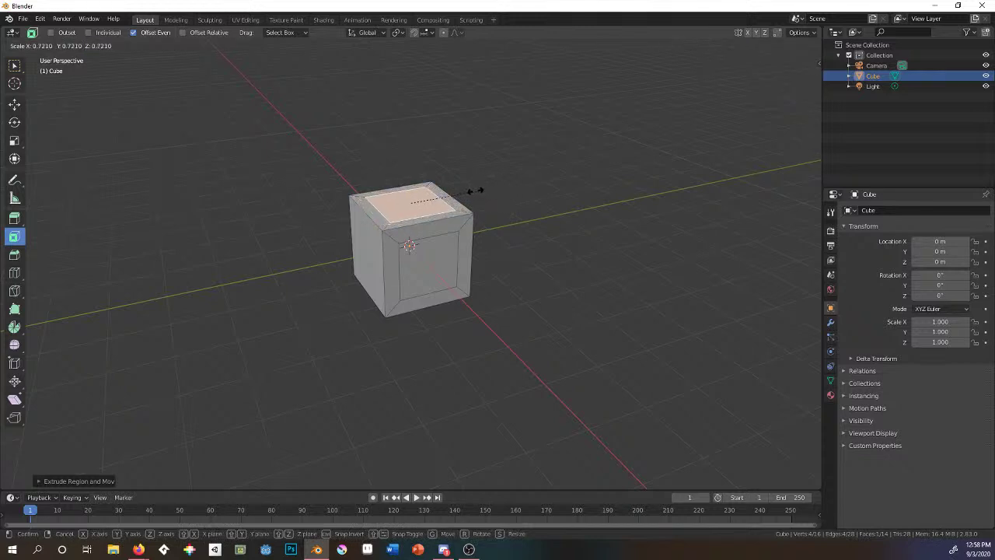
left_click(465, 191)
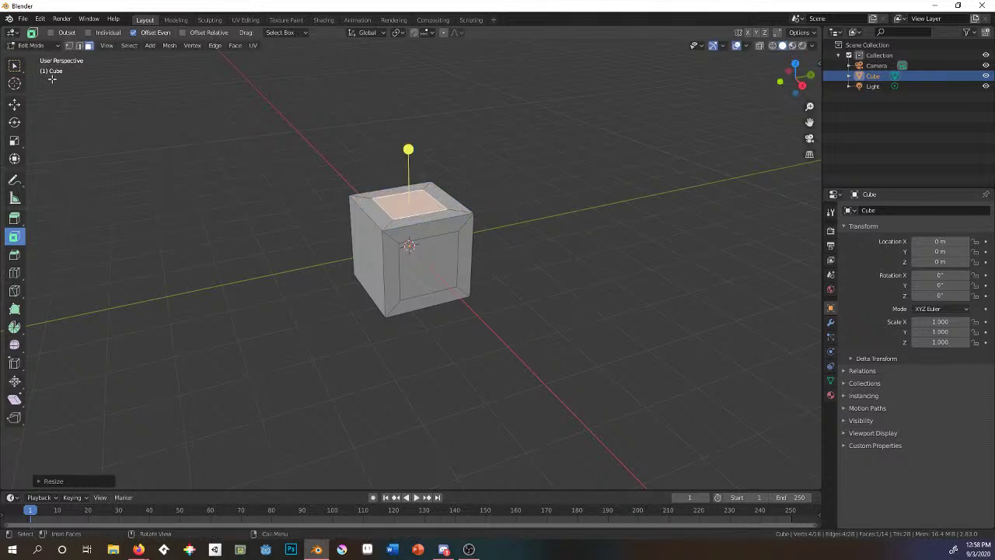
Switch to the Select Box tool and extrude the smaller top face upward into a block on the cube.
key("w")
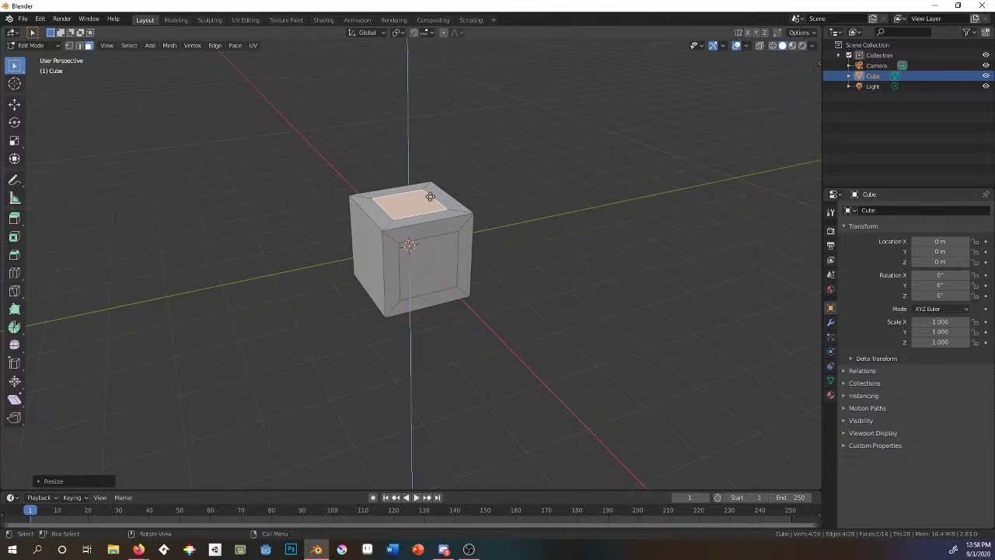
key("e")
left_click(423, 138)
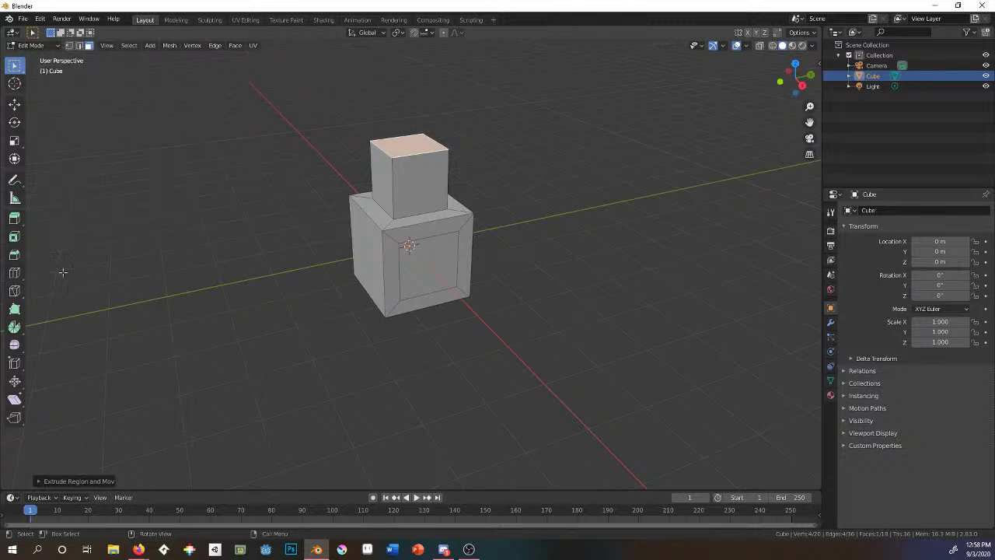
left_click(21, 21)
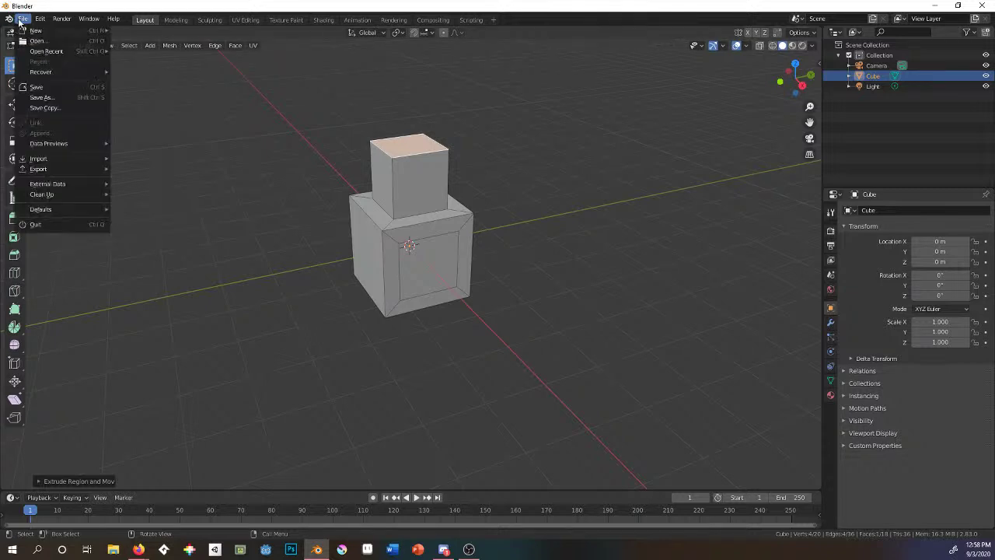
mouse_move(26, 31)
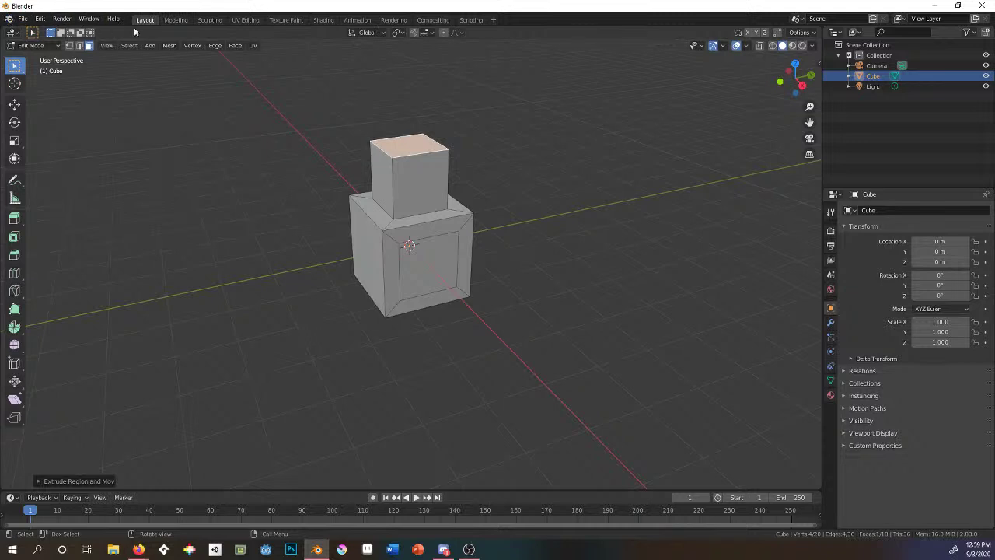
Look through the workspaces from Modeling, Sculpting and UV Editing to Rendering, Compositing and Scripting, ending back in Layout.
left_click(185, 23)
left_click(209, 20)
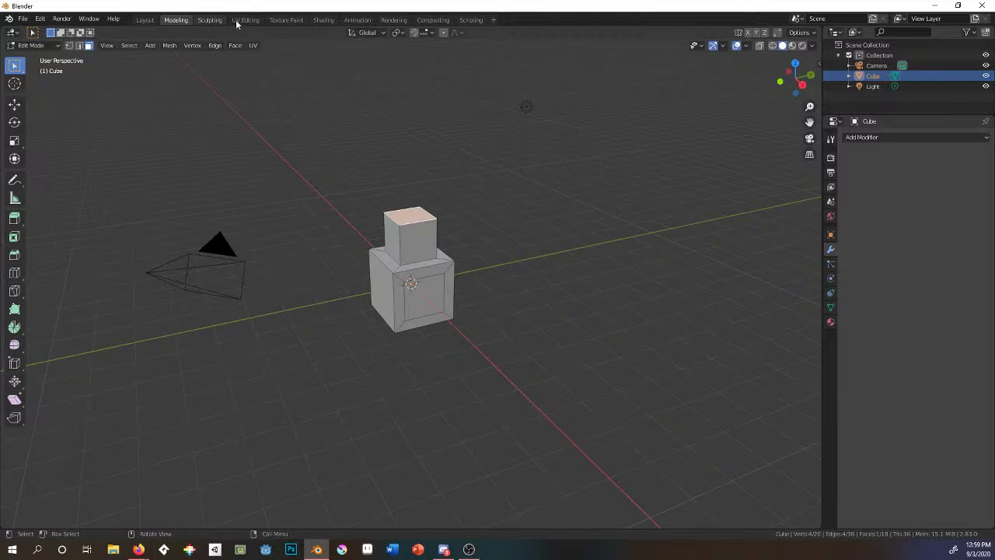
left_click(244, 21)
left_click(295, 20)
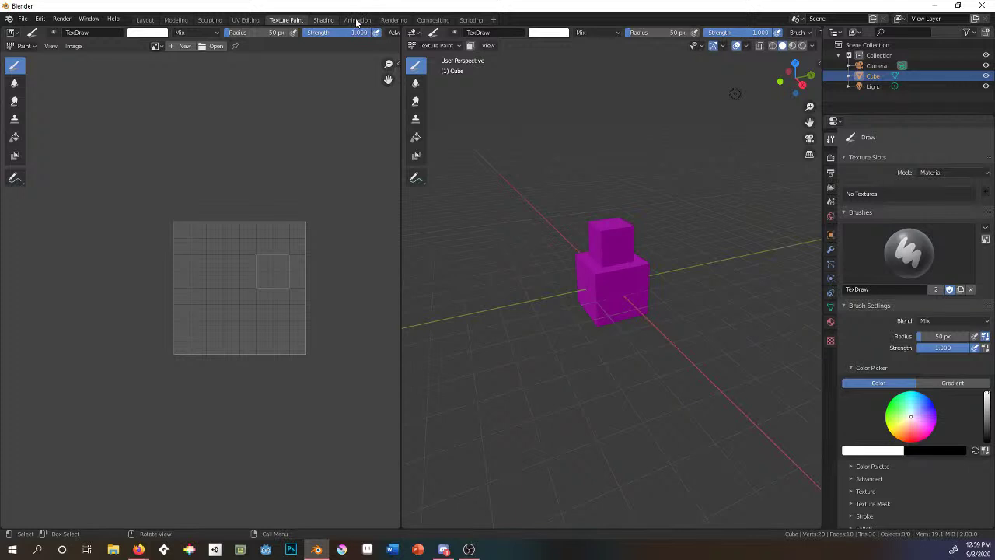
left_click(323, 20)
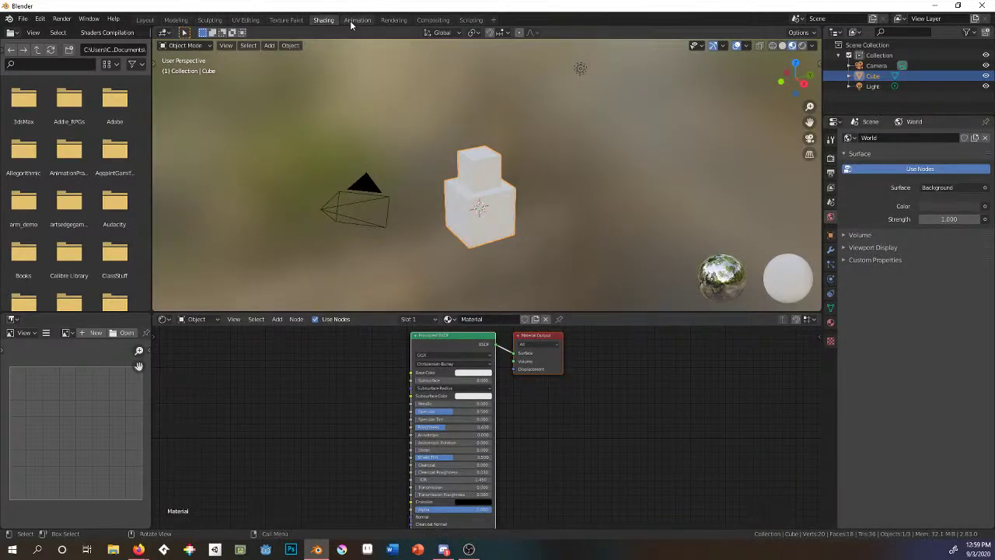
left_click(356, 20)
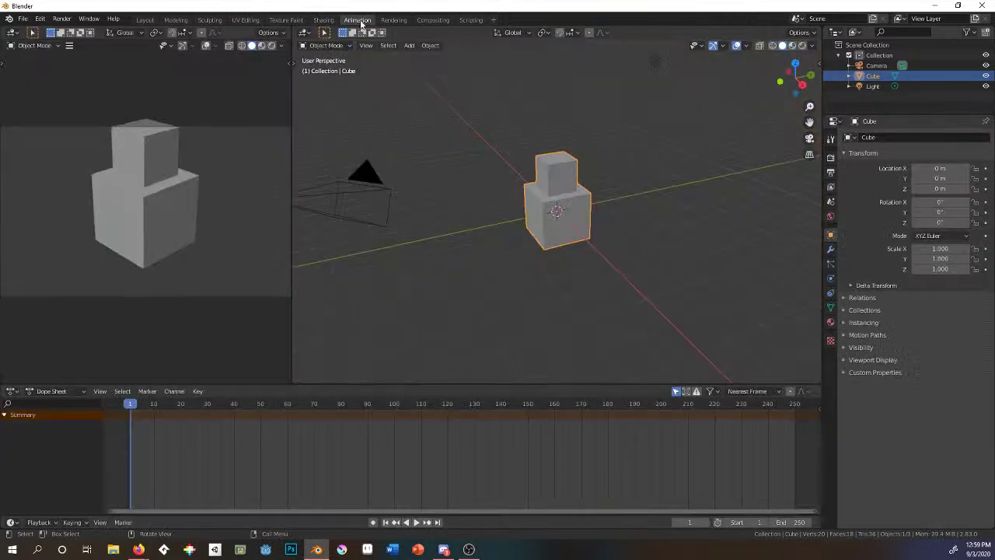
left_click(394, 20)
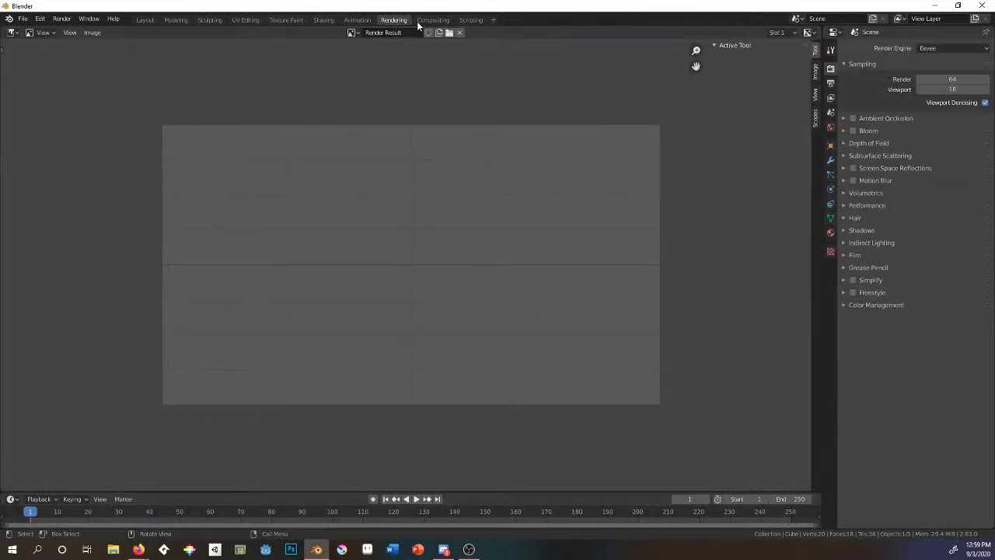
left_click(433, 20)
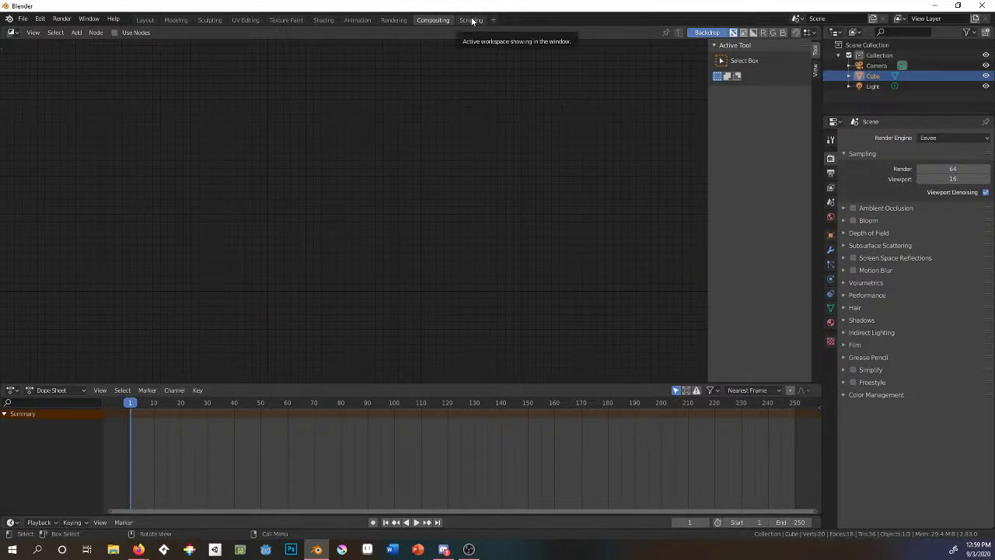
left_click(471, 21)
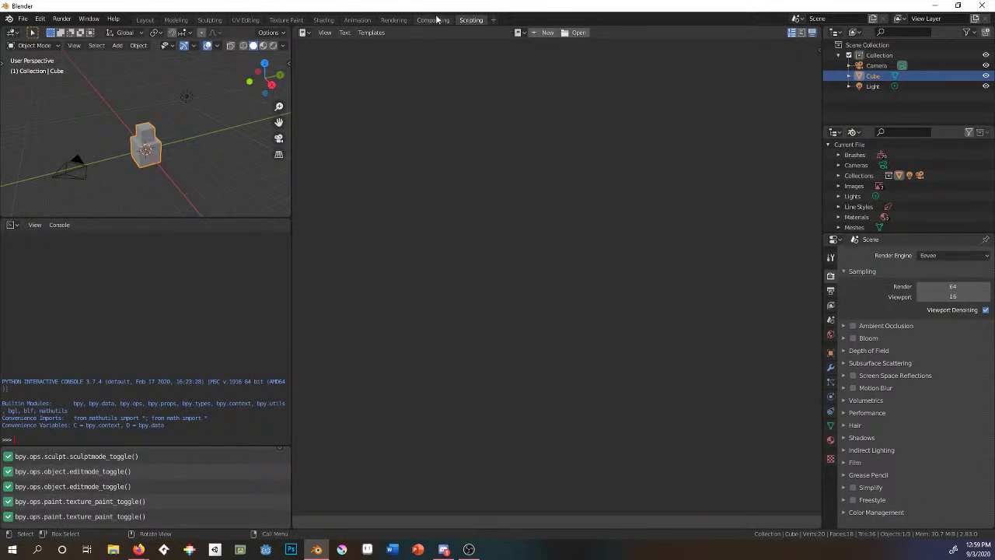
left_click(145, 20)
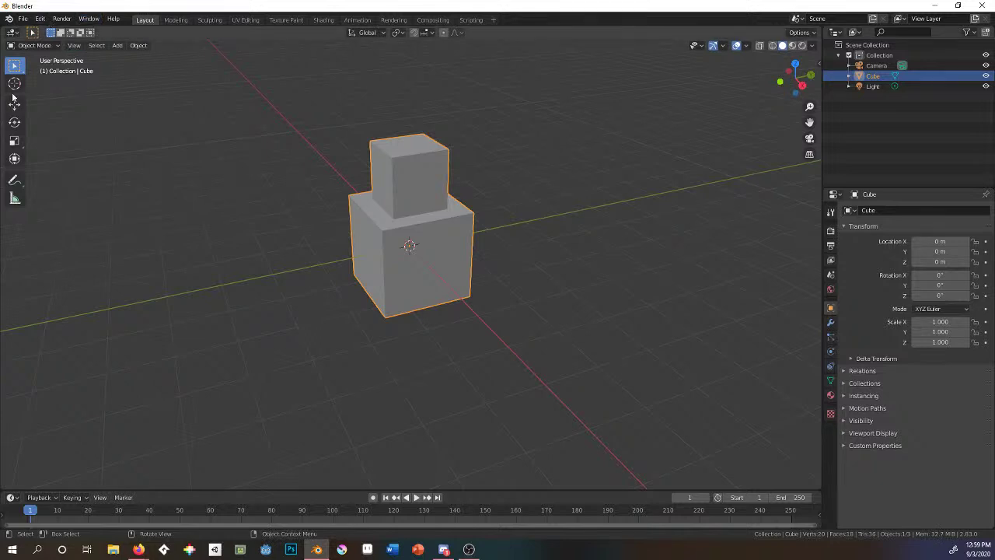
Create a new 2D Animation file, discarding the unsaved changes to the current scene.
left_click(21, 21)
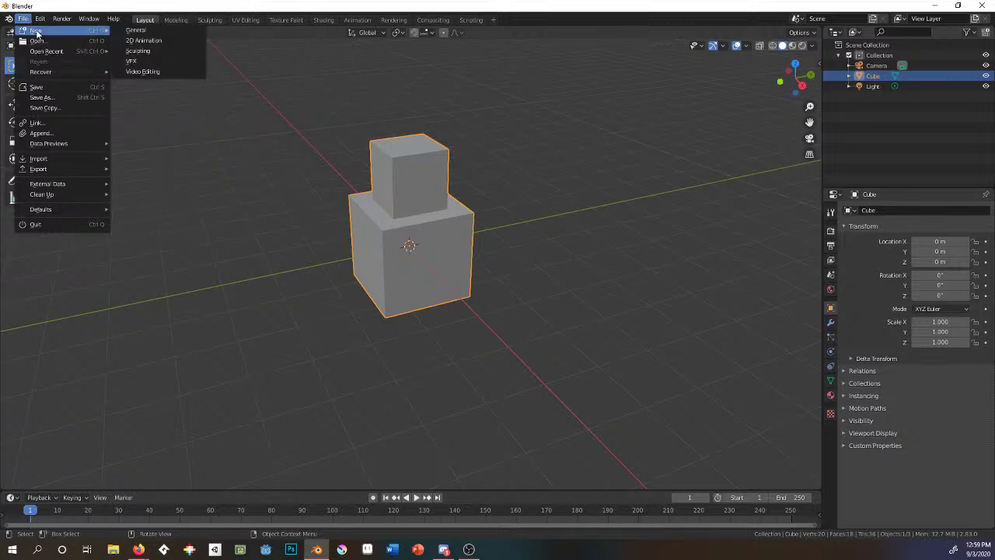
left_click(150, 43)
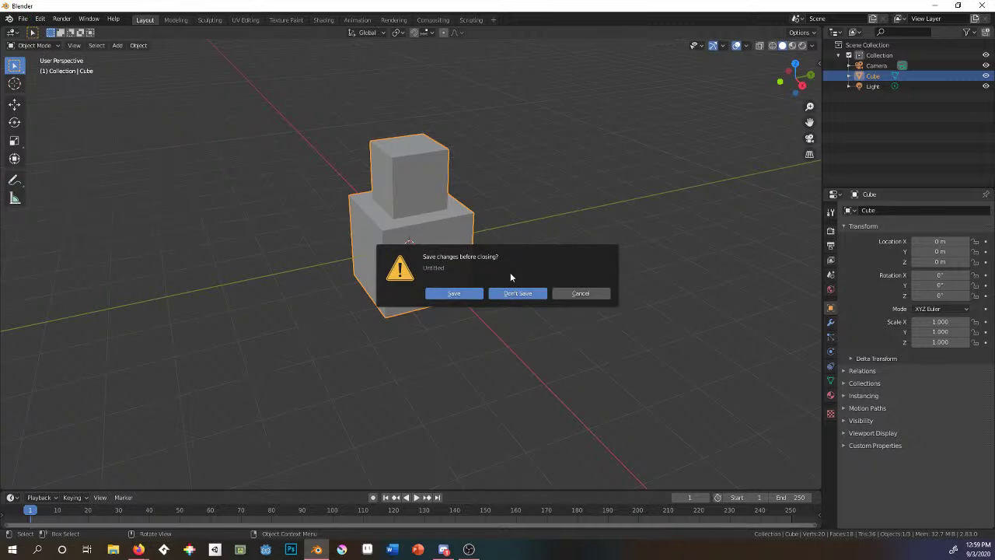
left_click(517, 293)
scroll(281, 245, "up", 1)
scroll(280, 246, "up", 1)
scroll(284, 237, "down", 1)
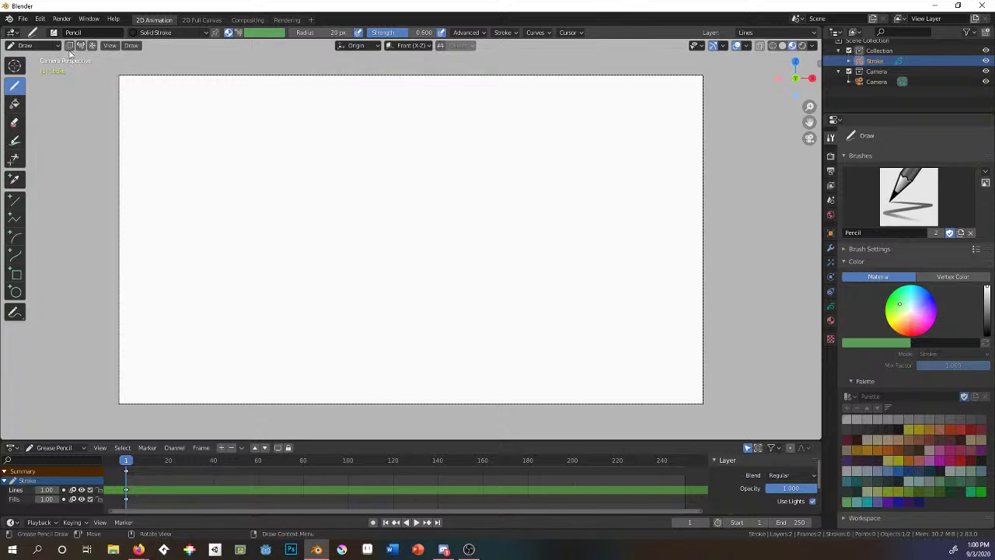
Hide the drawing viewport's toolbar and show it again.
left_click(16, 48)
key("t")
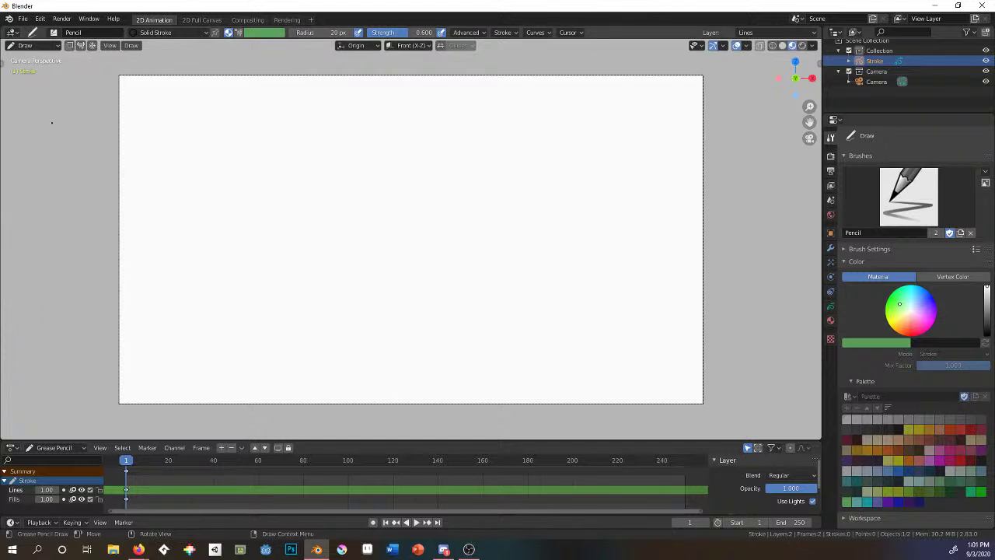
key("t")
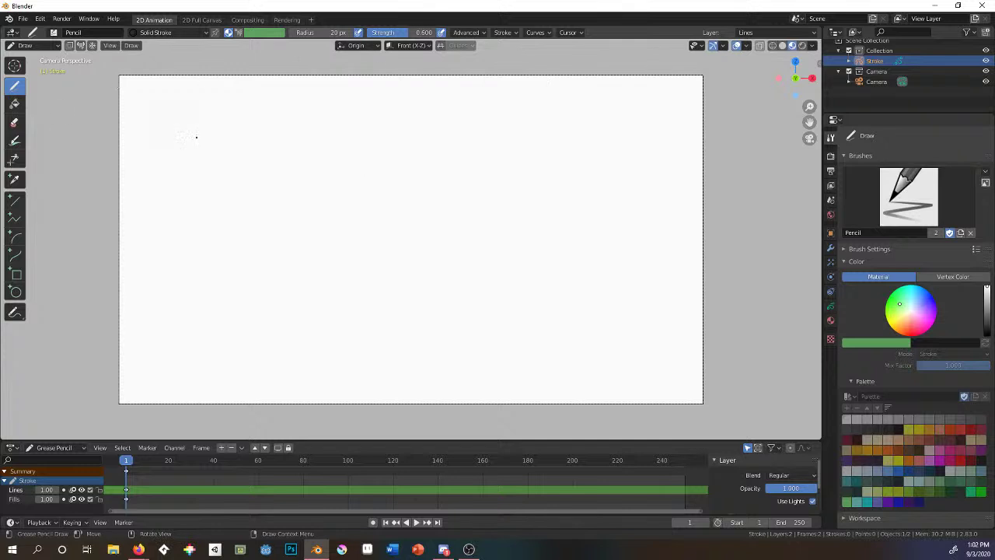
Show the viewport's sidebar with the Draw tool's brush and color settings.
scroll(877, 98, "up", 1)
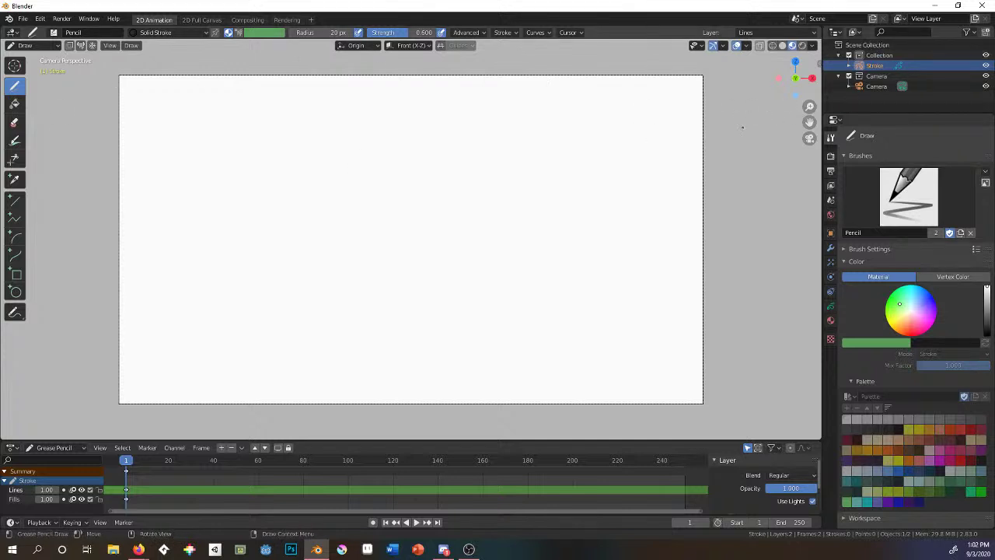
key("n")
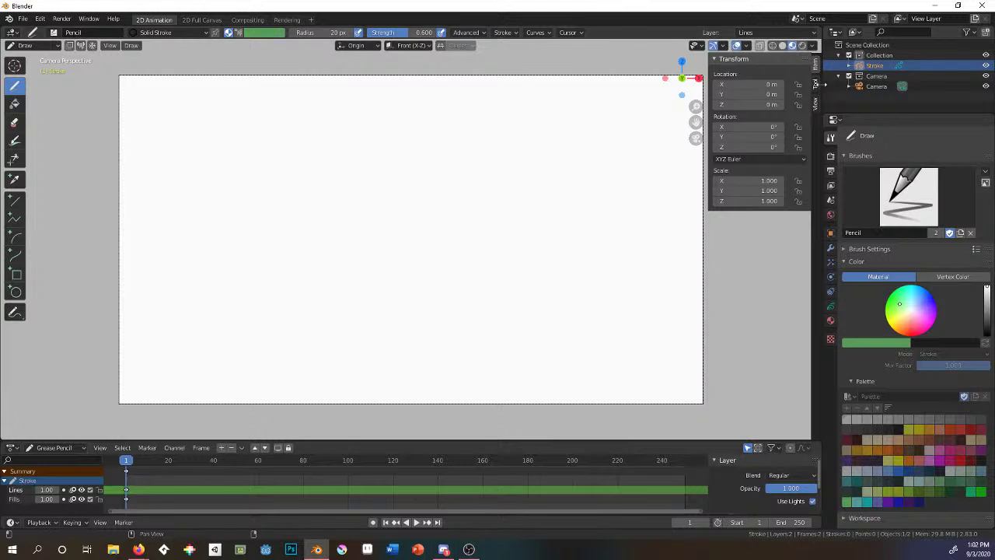
left_click(815, 86)
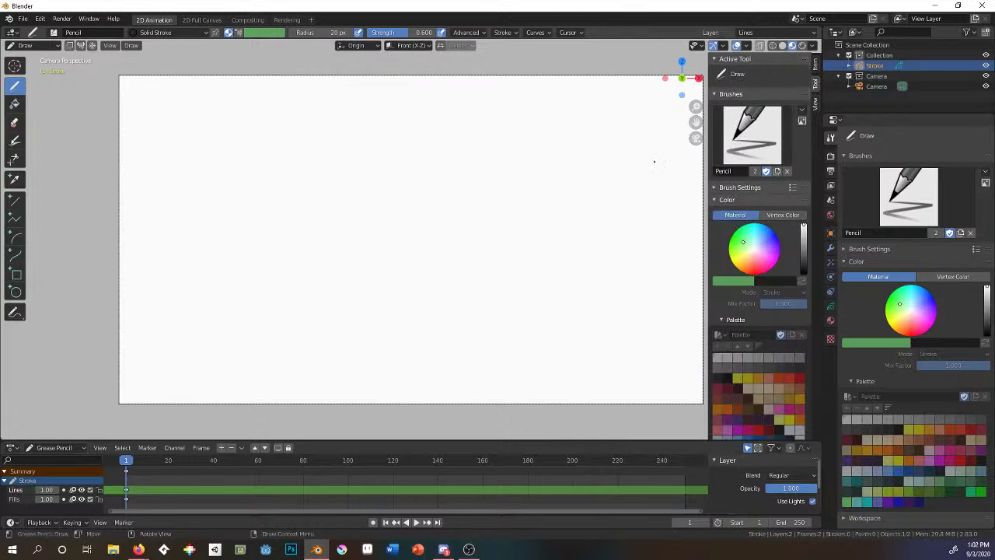
middle_click_drag(627, 290, 564, 304, "shift")
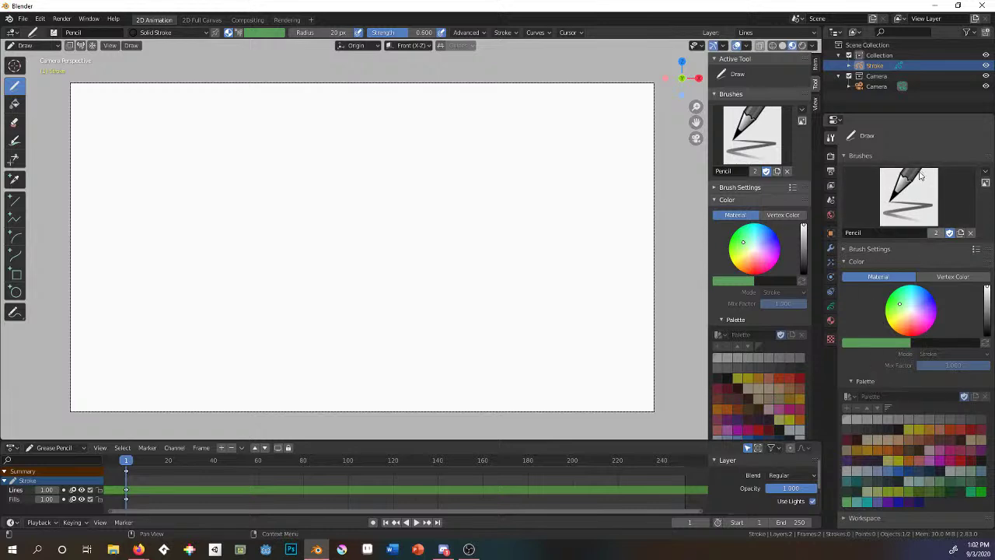
Split the Properties editor into two stacked areas and show the stroke's data properties with its layers in the upper one.
left_click(833, 121)
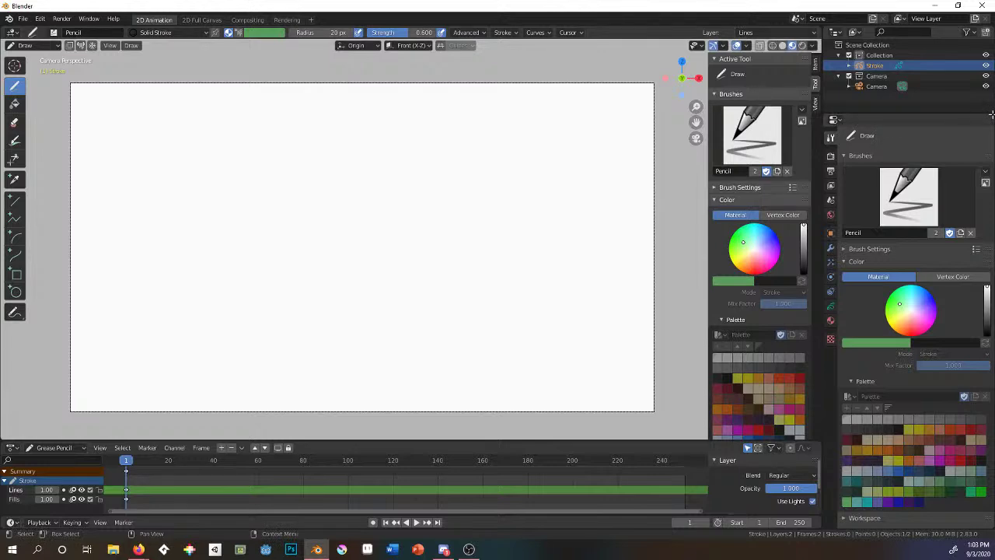
left_click_drag(989, 118, 960, 266)
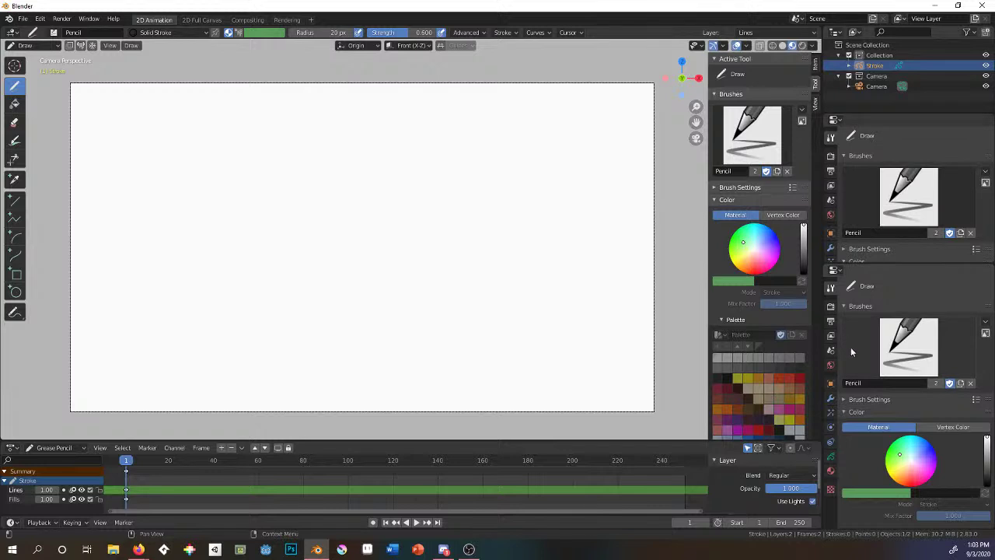
left_click_drag(910, 262, 911, 283)
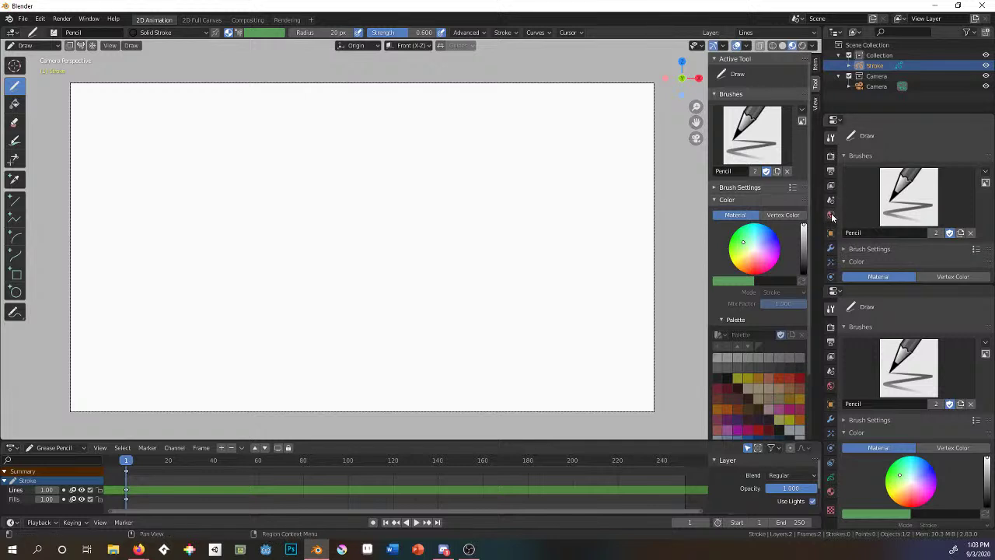
scroll(828, 225, "down", 4)
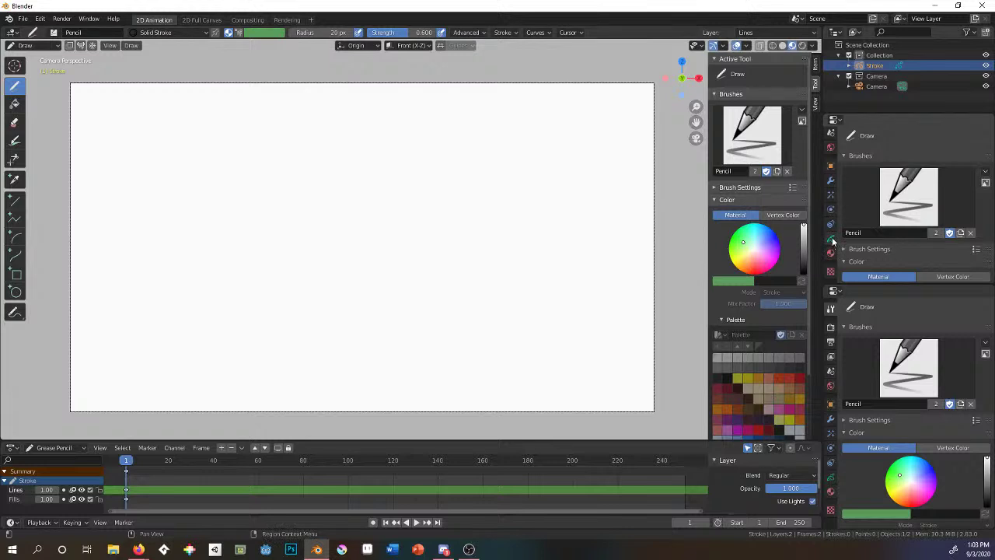
left_click(831, 240)
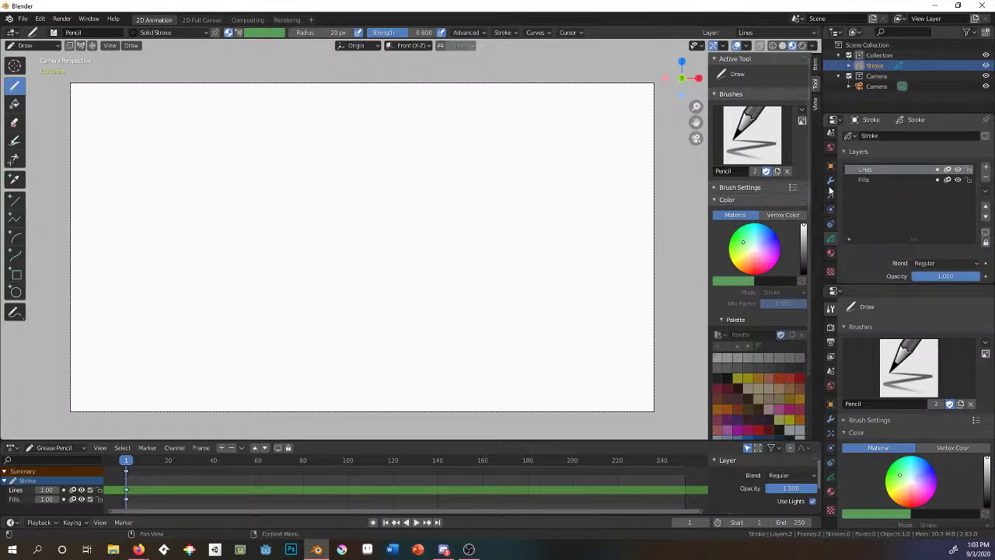
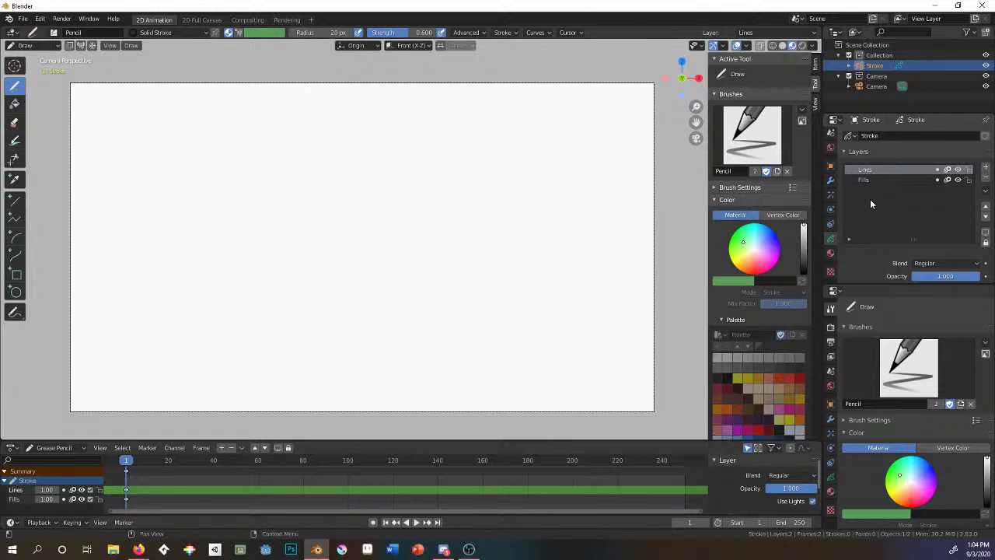
Switch the drawing brush to Ink Pen and expand its Brush Settings in the sidebar.
left_click(752, 136)
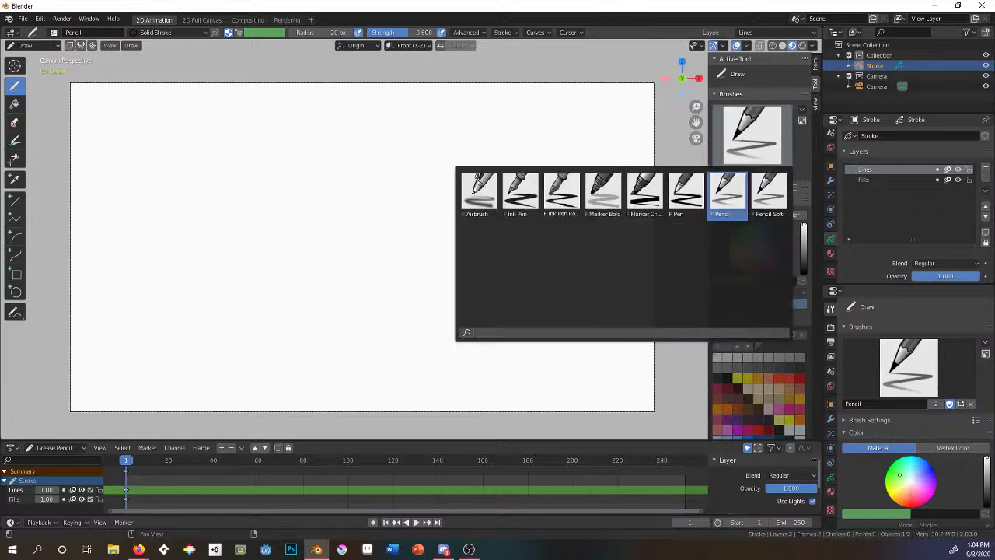
left_click(524, 190)
left_click(788, 152)
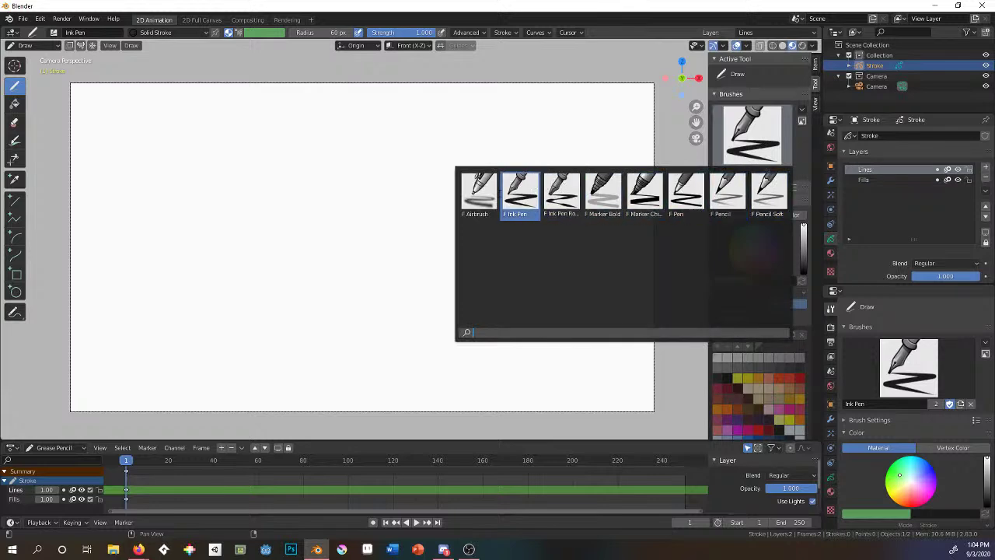
left_click(534, 192)
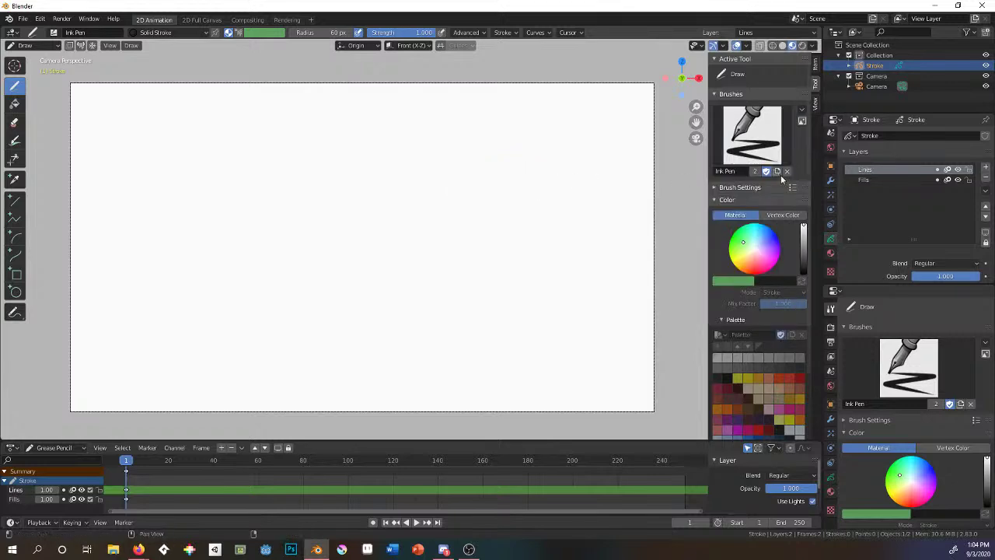
left_click(725, 188)
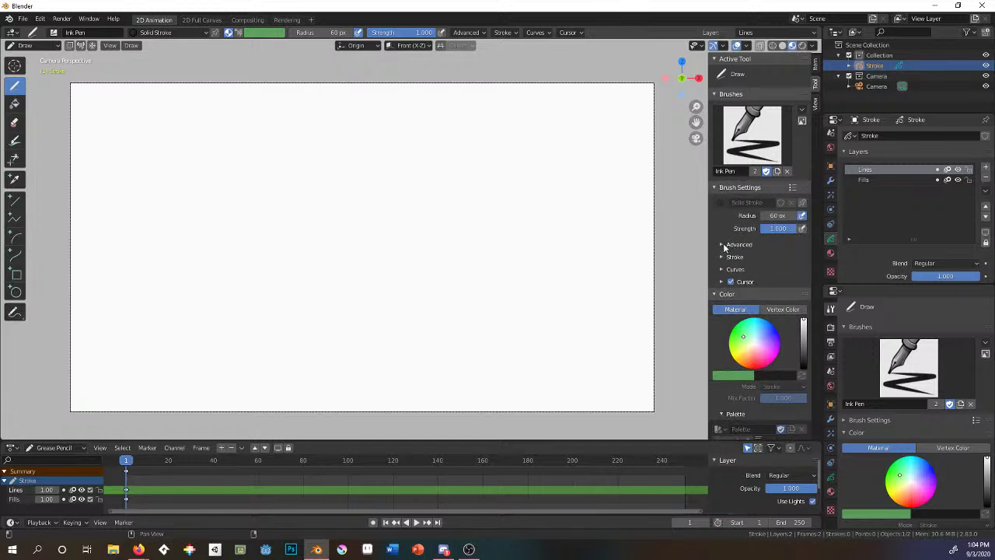
Expand the Ink Pen brush's Advanced, Stroke and Curves settings and draw a large freehand circle near the canvas centre.
left_click(729, 245)
left_click(732, 347)
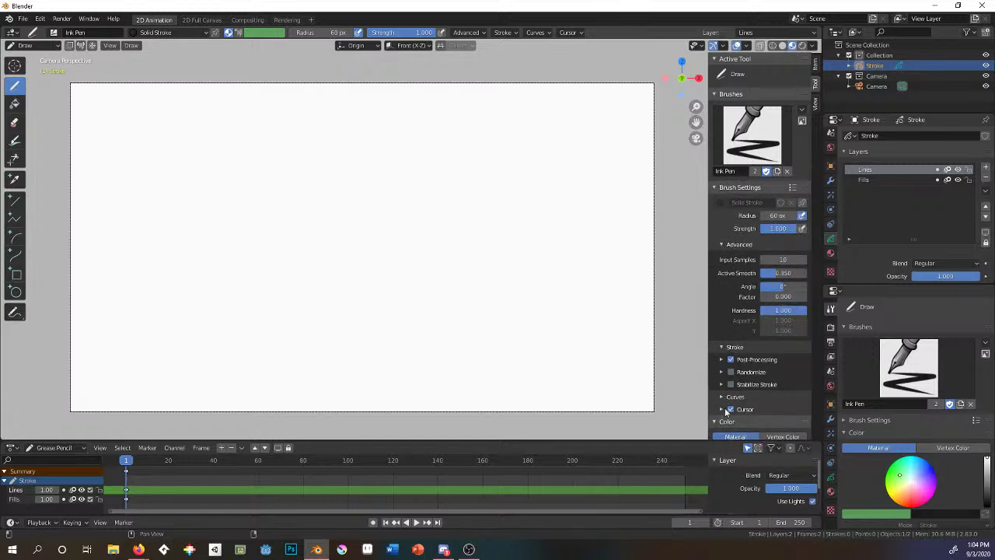
left_click(724, 396)
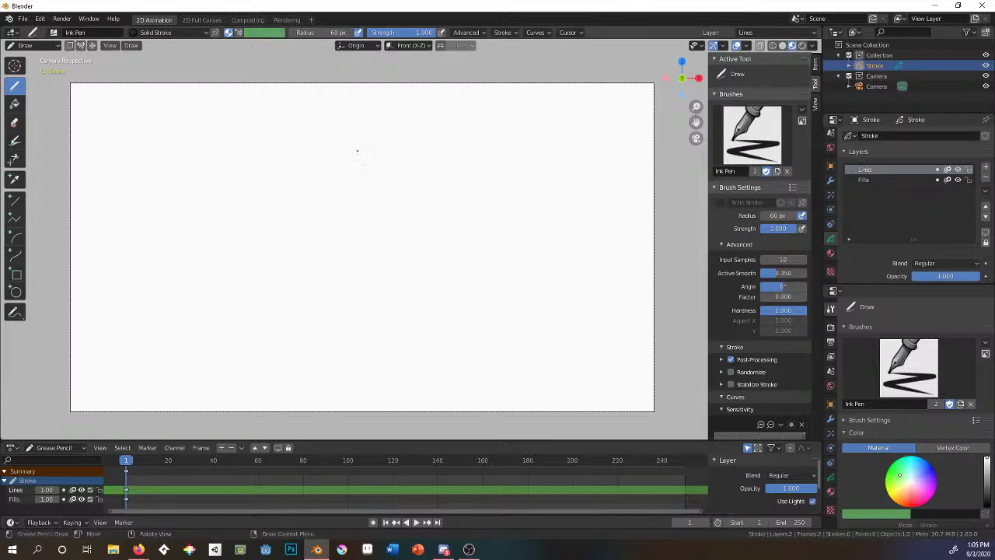
mouse_move(349, 168)
left_mouse_down()
mouse_move(282, 259)
mouse_move(444, 264)
mouse_move(386, 162)
mouse_move(350, 156)
left_mouse_up()
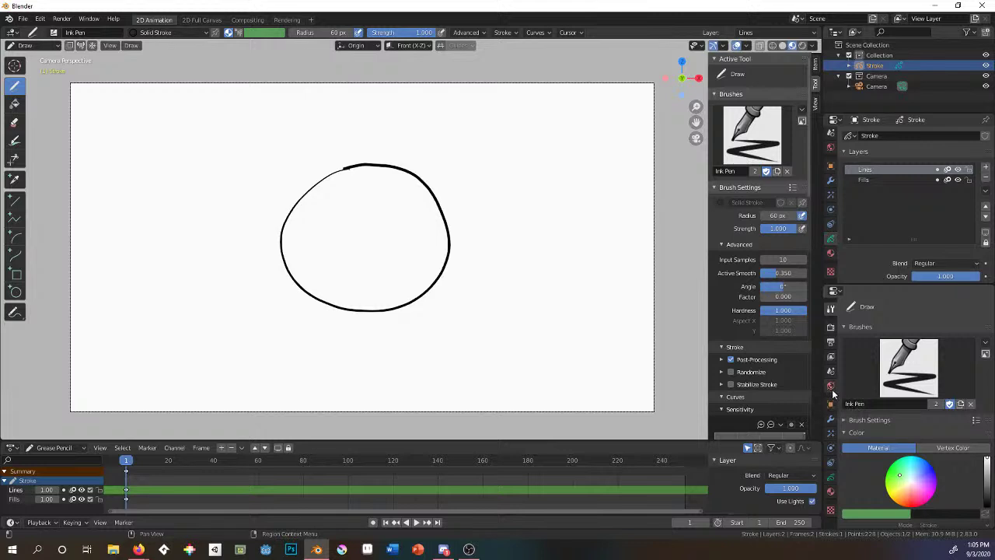
Show the stroke's materials in the lower Properties editor and try a Squares Stroke squiggle beside the circle, undoing the squiggle.
left_click(831, 493)
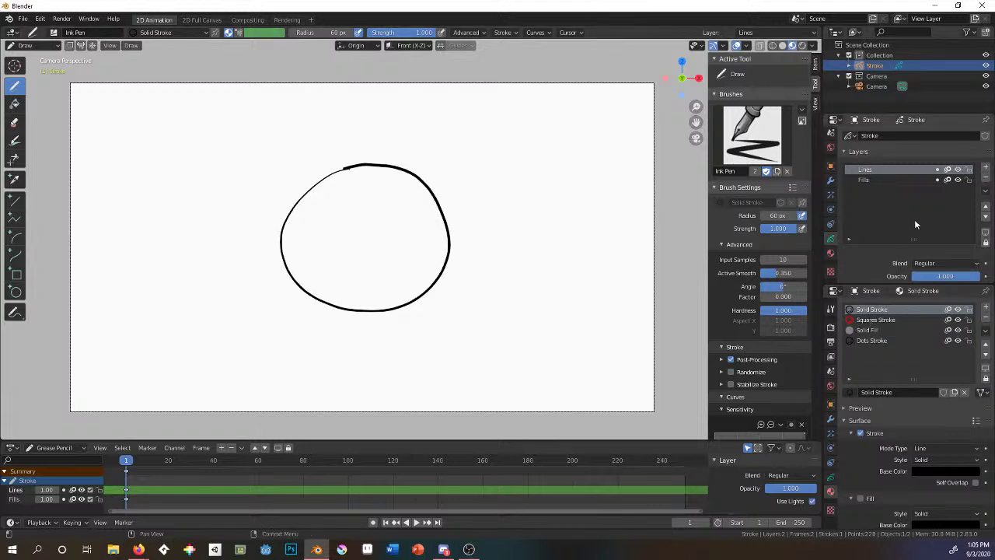
left_click(877, 319)
mouse_move(503, 250)
left_mouse_down()
mouse_move(519, 307)
mouse_move(622, 345)
left_mouse_up()
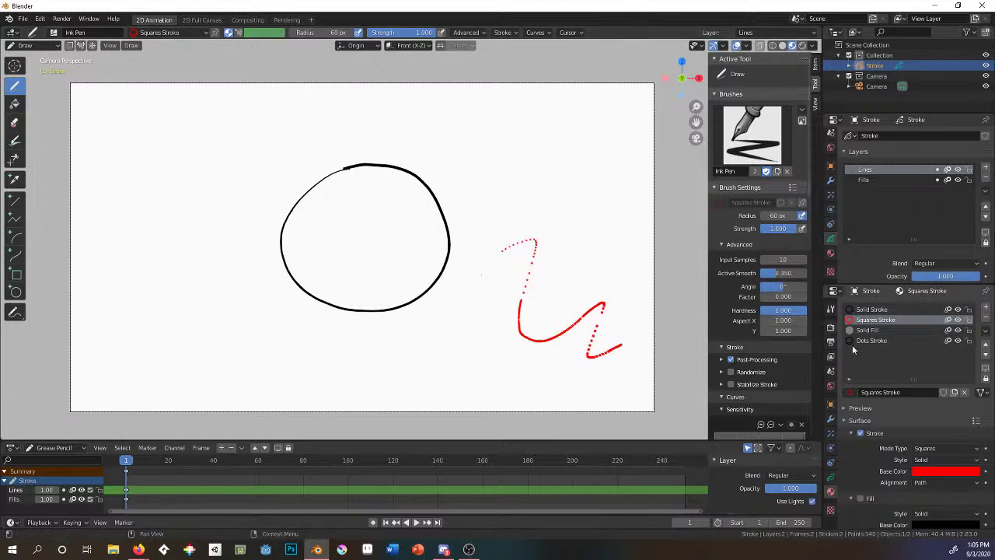
key("ctrl+z")
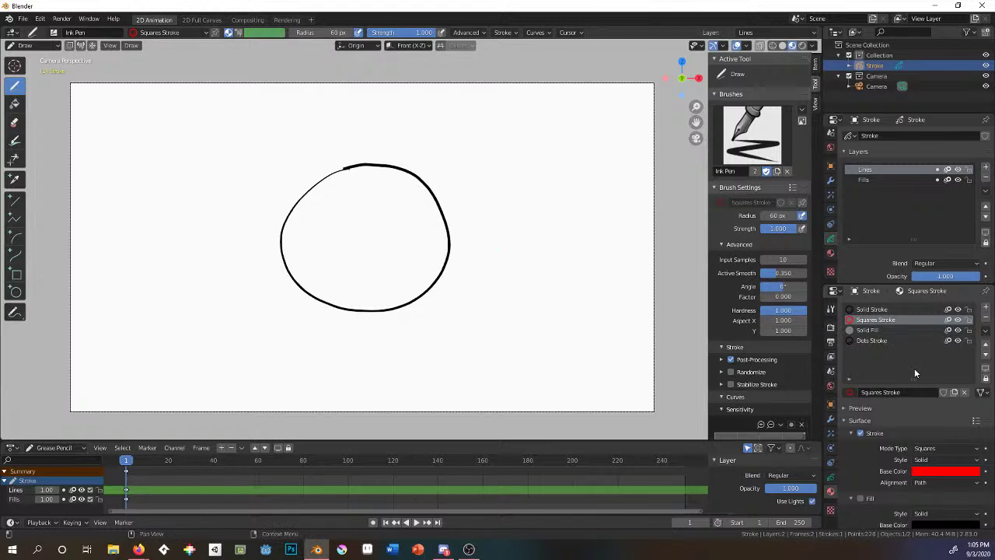
Try the Dots Stroke material with a wavy line beside the circle and undo the line.
left_click(882, 339)
mouse_move(486, 309)
left_mouse_down()
mouse_move(571, 340)
mouse_move(636, 330)
left_mouse_up()
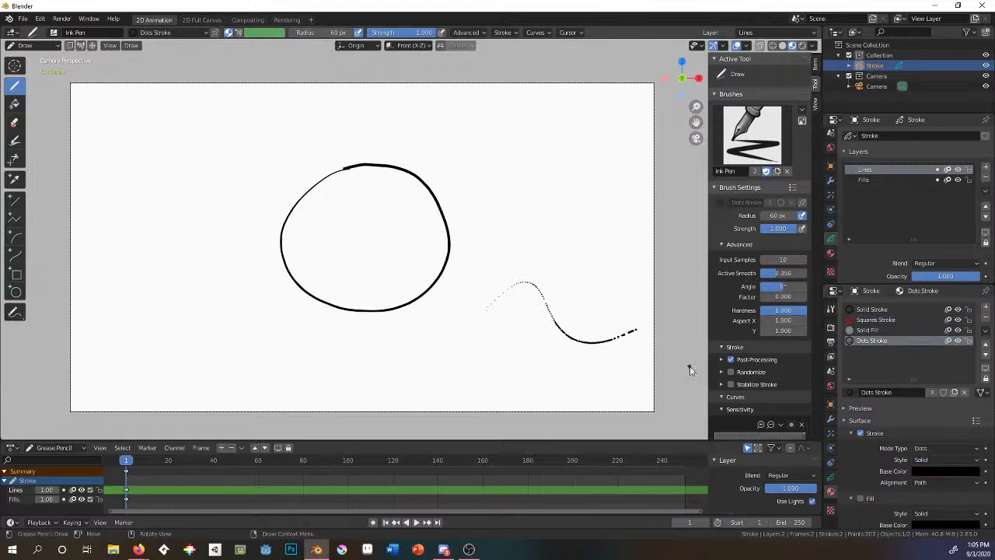
key("ctrl+z")
Try the Solid Fill material with a freehand closed shape beside the circle and undo the shape.
left_click(872, 329)
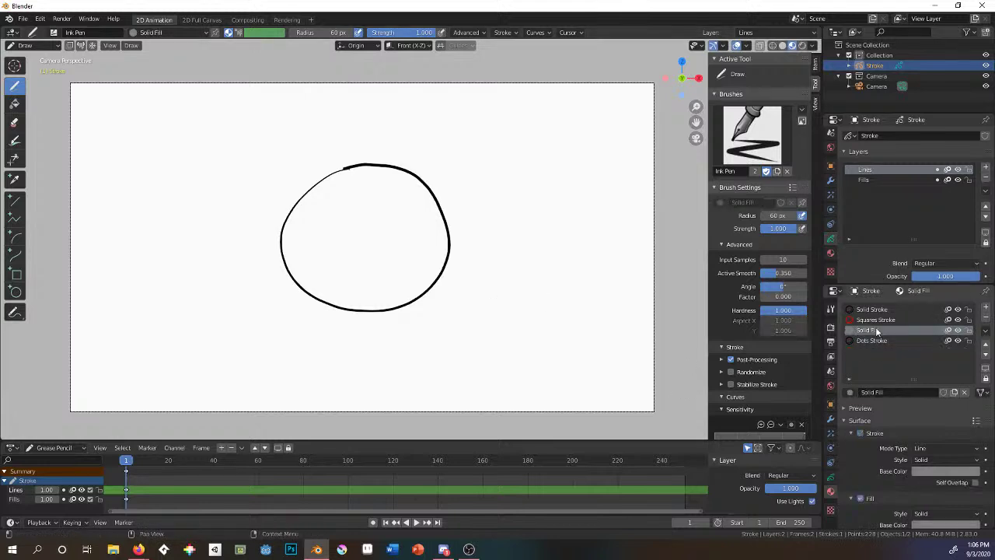
mouse_move(517, 295)
left_mouse_down()
mouse_move(624, 345)
mouse_move(530, 270)
mouse_move(514, 292)
left_mouse_up()
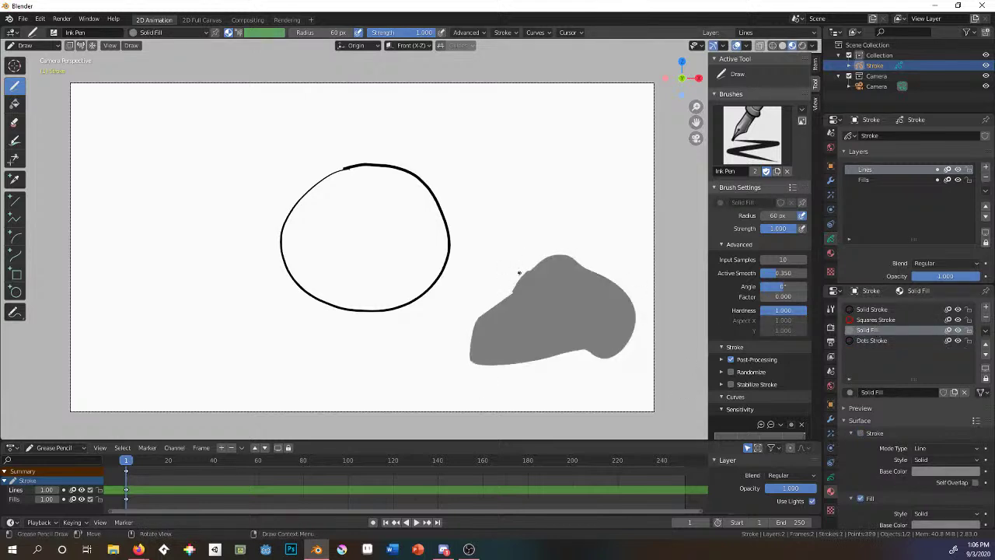
key("ctrl+z")
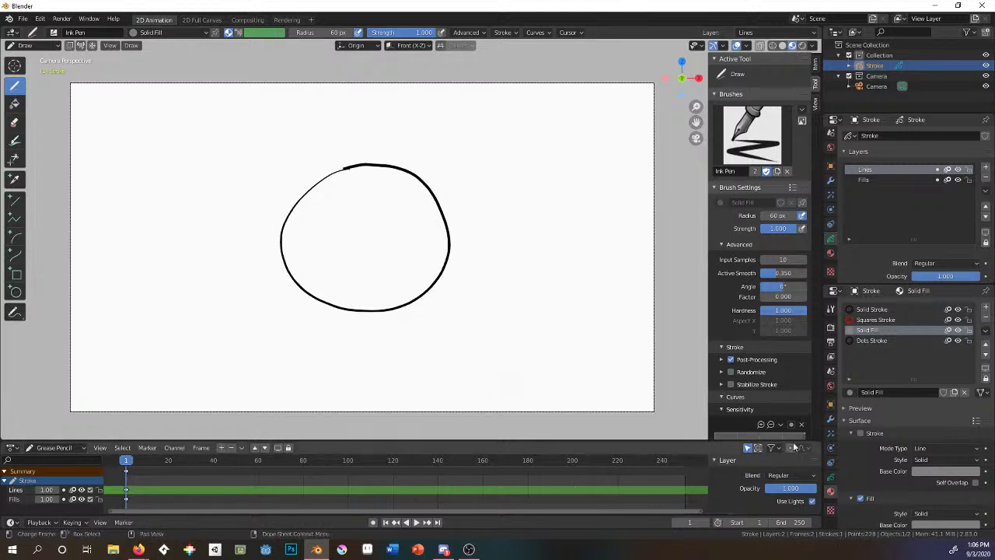
Enable Fill on the Solid Stroke material and set its fill base color to purple.
left_click(871, 309)
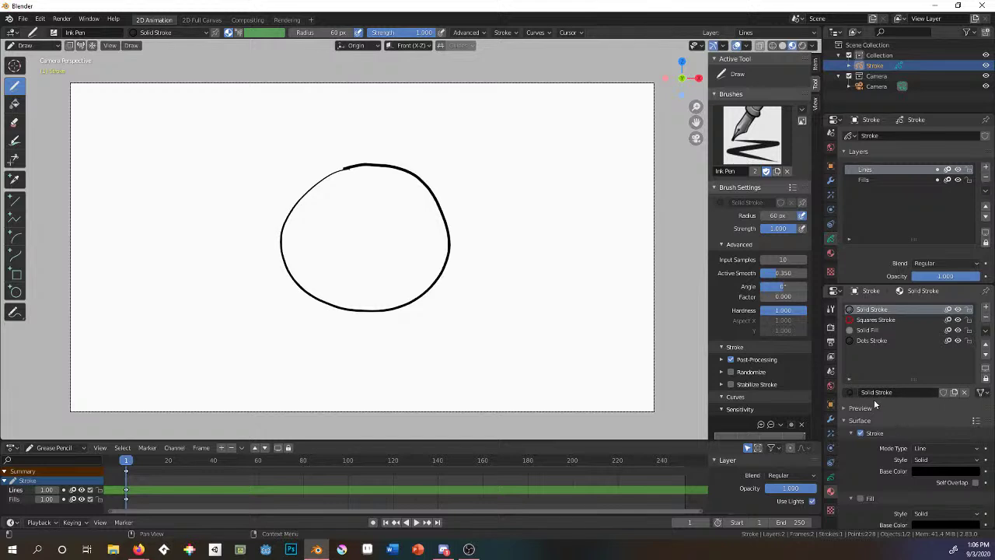
scroll(873, 417, "down", 1)
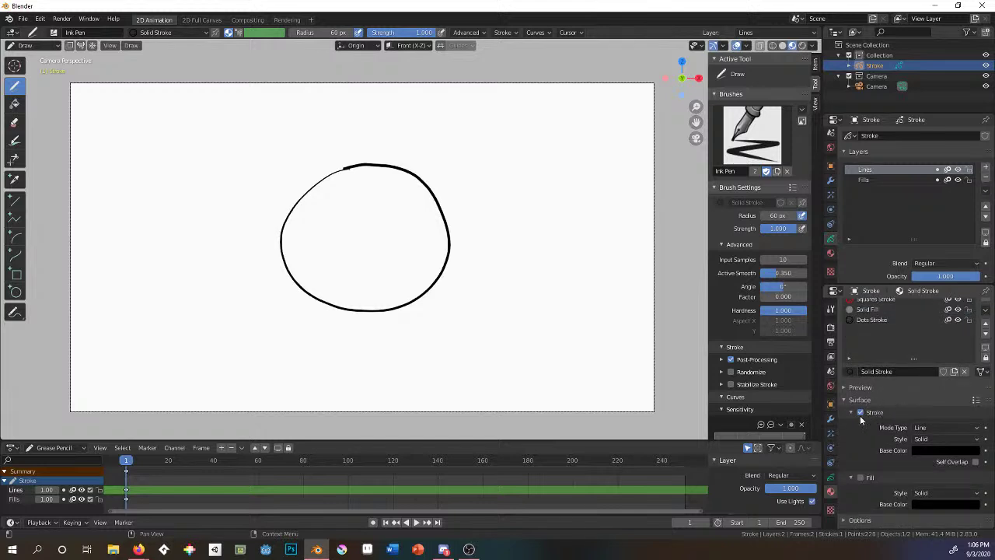
left_click(862, 477)
left_click(944, 503)
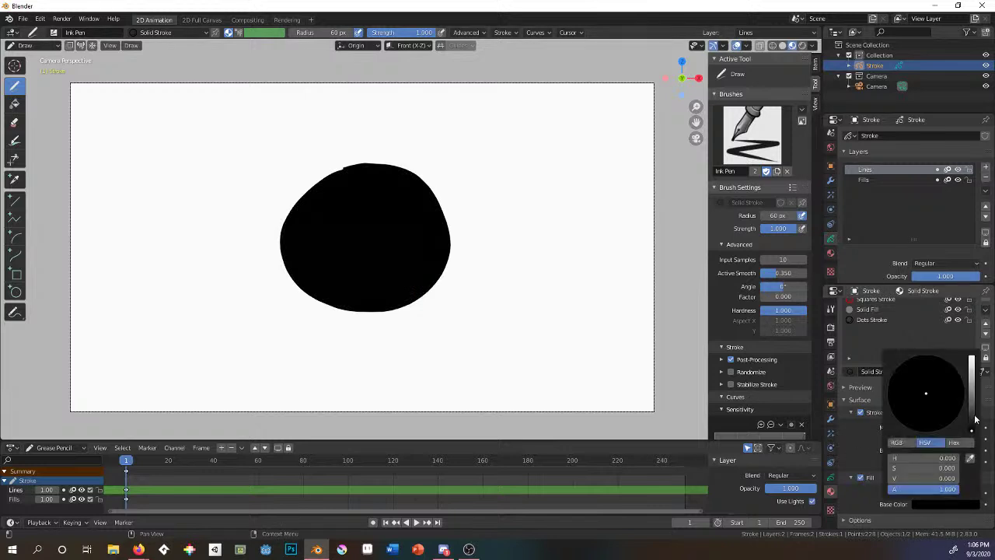
left_click(971, 381)
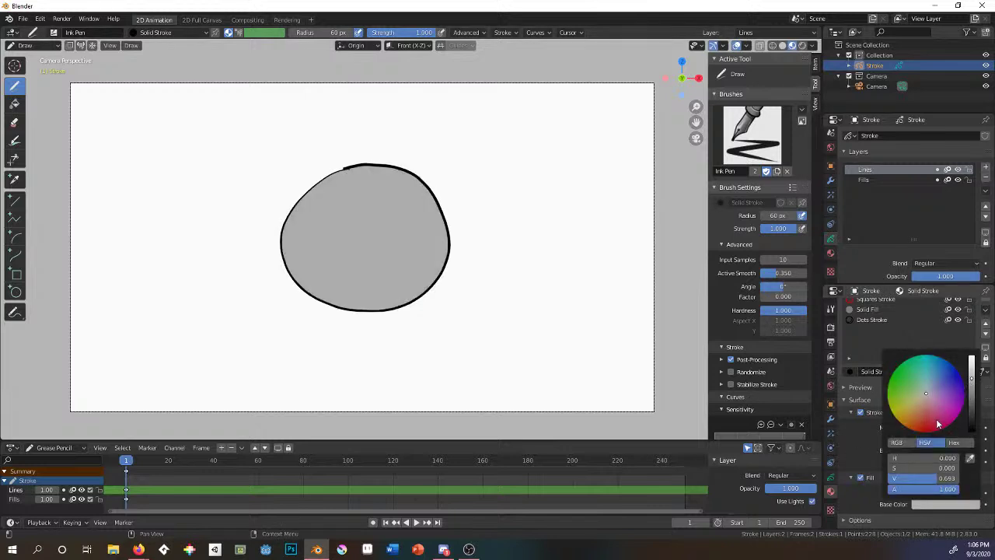
left_click(962, 408)
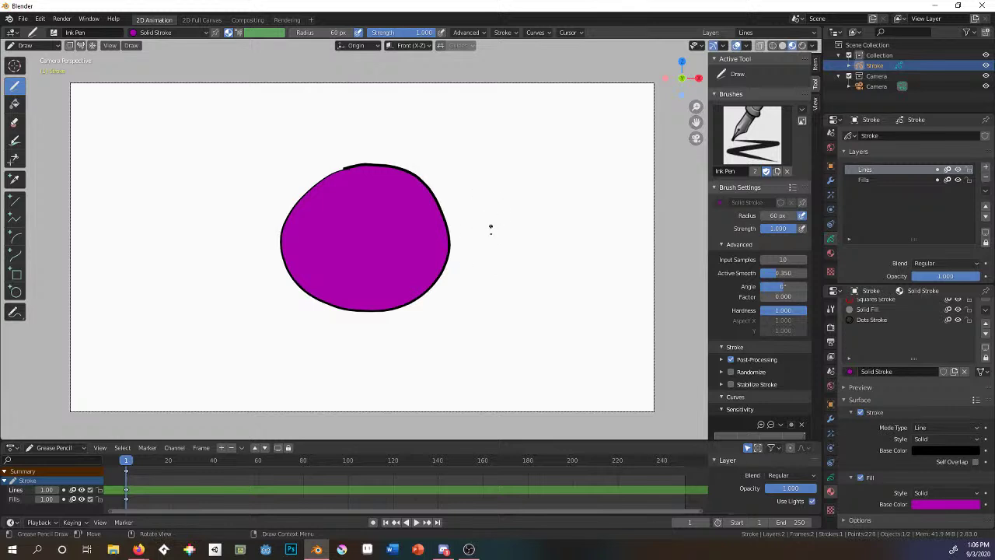
Draw a filled shirt and a pair of trousers beside the circle, and undo both strokes.
mouse_move(490, 229)
left_mouse_down()
mouse_move(490, 249)
mouse_move(509, 247)
mouse_move(501, 289)
mouse_move(567, 294)
mouse_move(568, 247)
mouse_move(580, 228)
mouse_move(490, 227)
left_mouse_up()
mouse_move(510, 296)
left_mouse_down()
mouse_move(508, 315)
mouse_move(564, 326)
mouse_move(565, 297)
mouse_move(510, 296)
left_mouse_up()
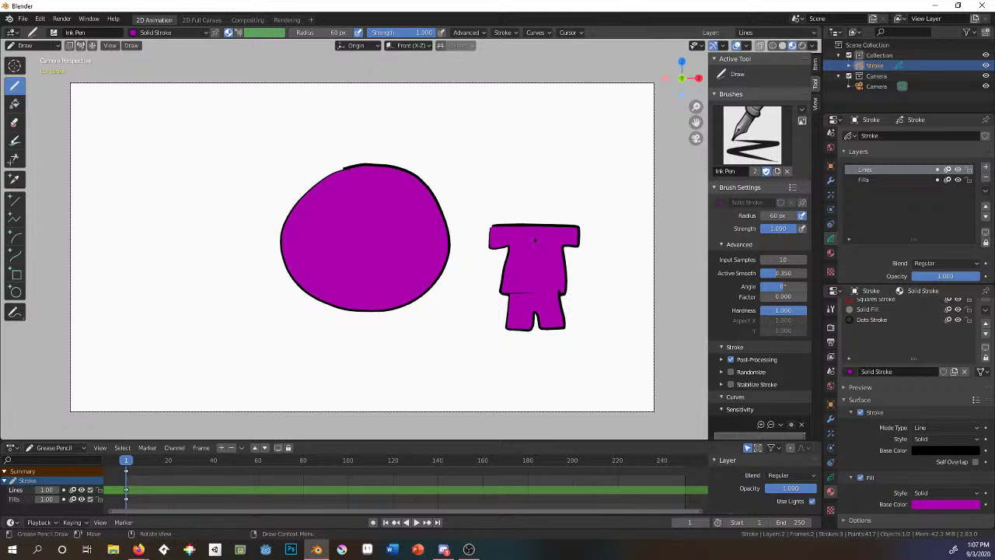
key("ctrl+z")
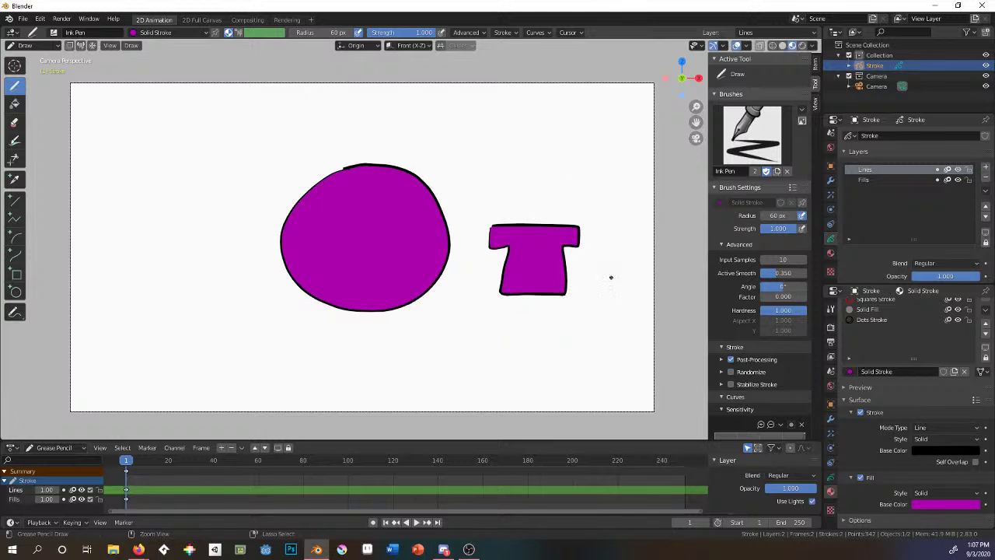
key("ctrl+z")
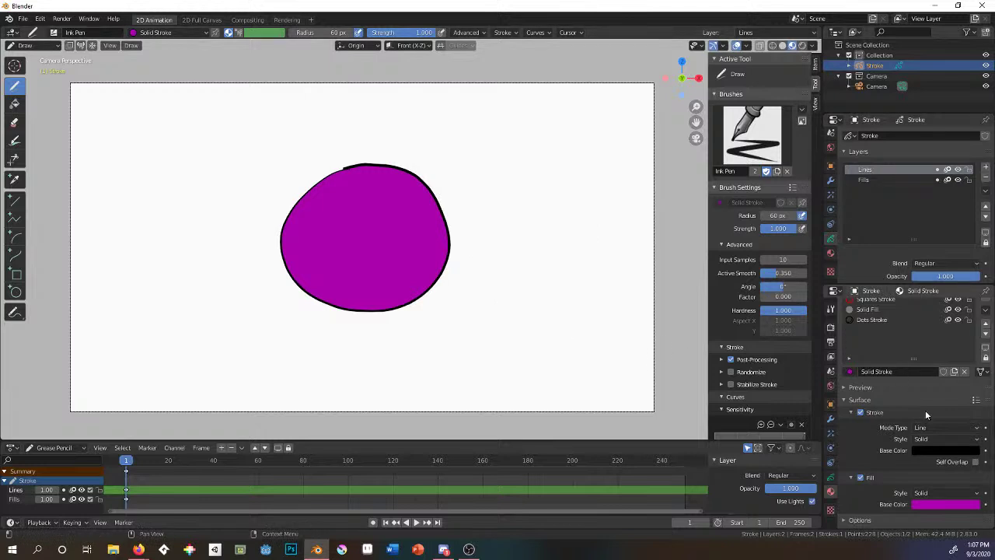
Disable Fill on the Solid Stroke material and draw two eyes and a smile inside the circle.
left_click(860, 477)
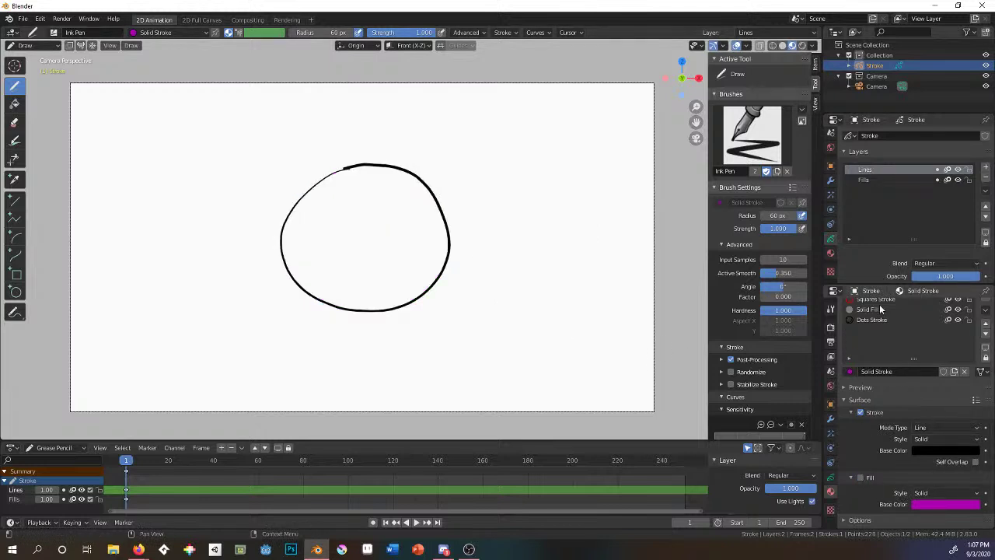
scroll(918, 411, "up", 1)
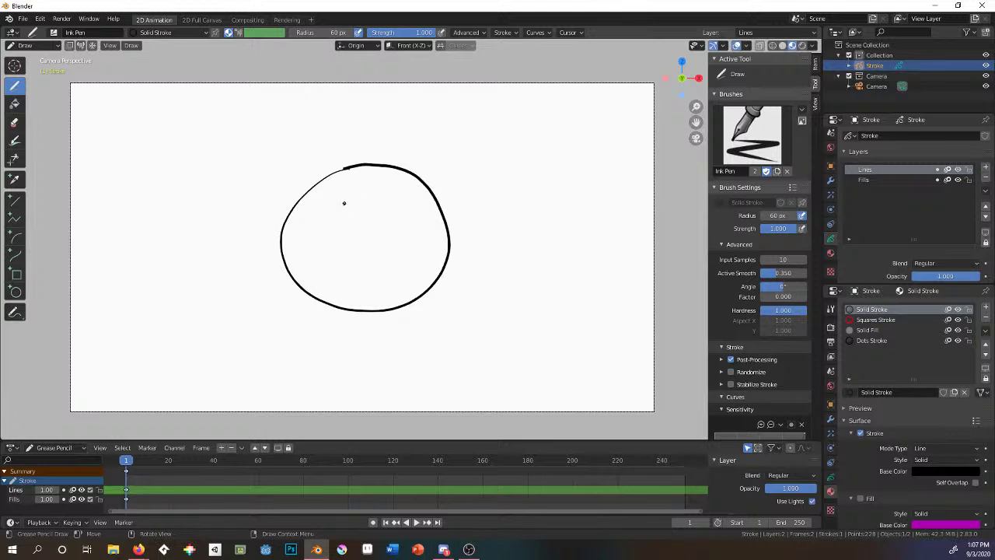
left_click_drag(337, 206, 386, 202)
left_click_drag(318, 247, 413, 245)
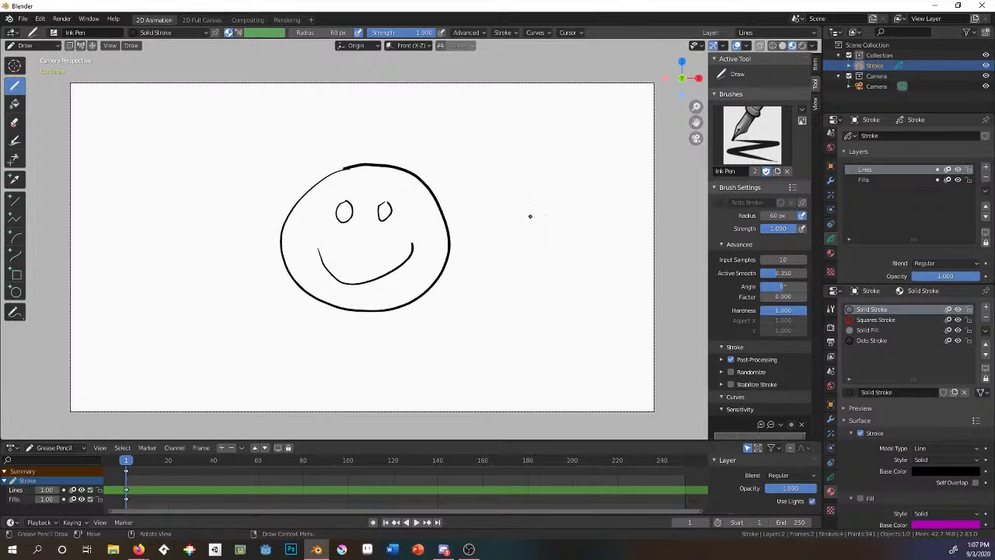
left_click(31, 45)
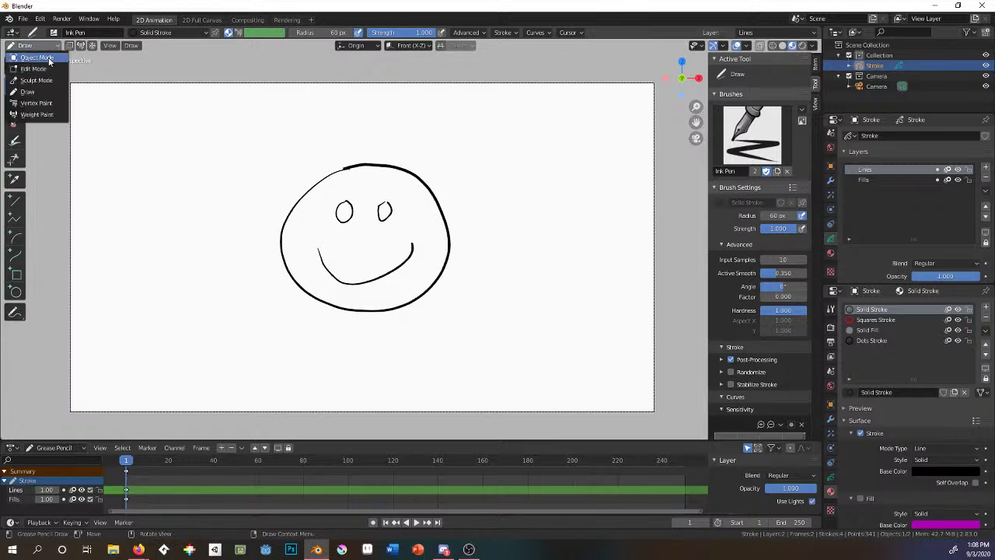
left_click(54, 47)
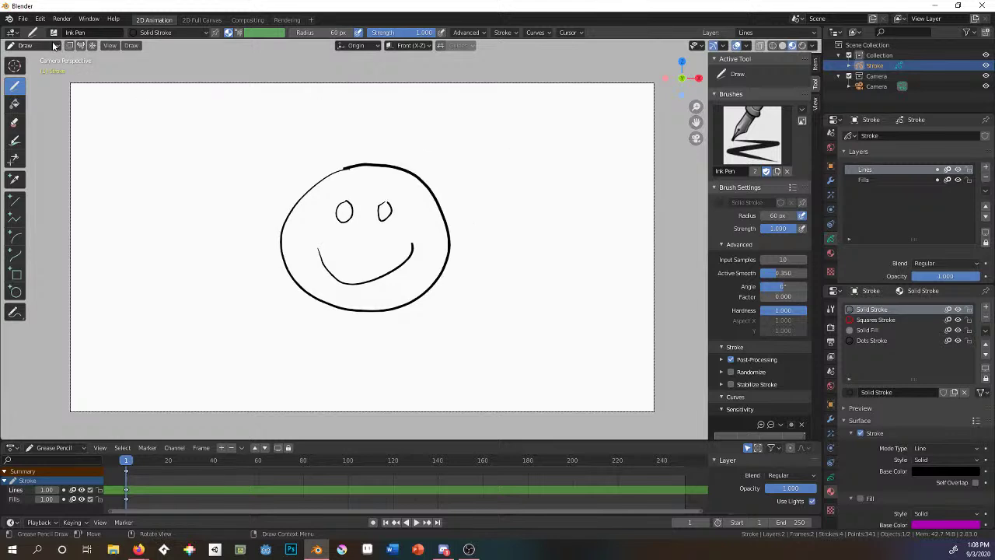
Add a new layer to the stroke object and name it OuterLines.
left_click(986, 167)
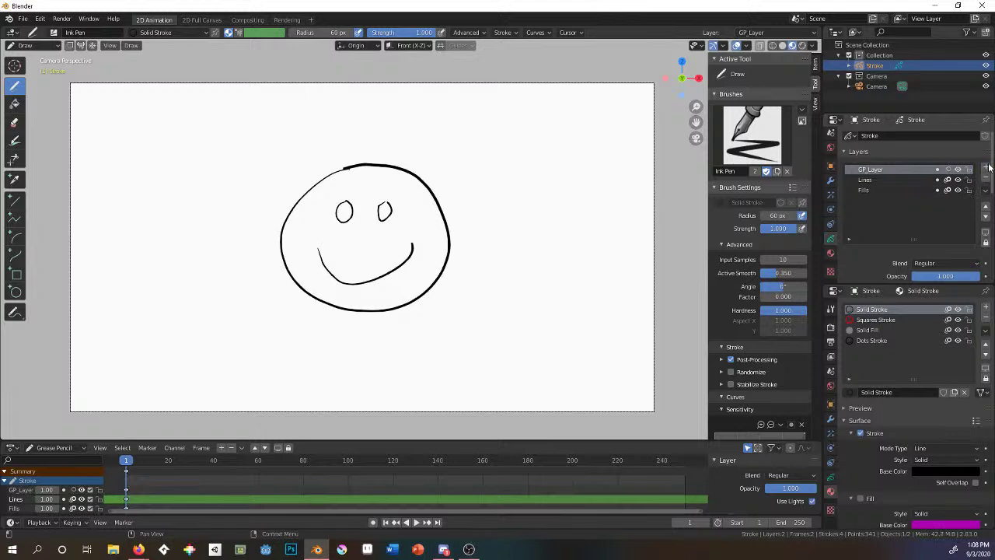
double_click(876, 168)
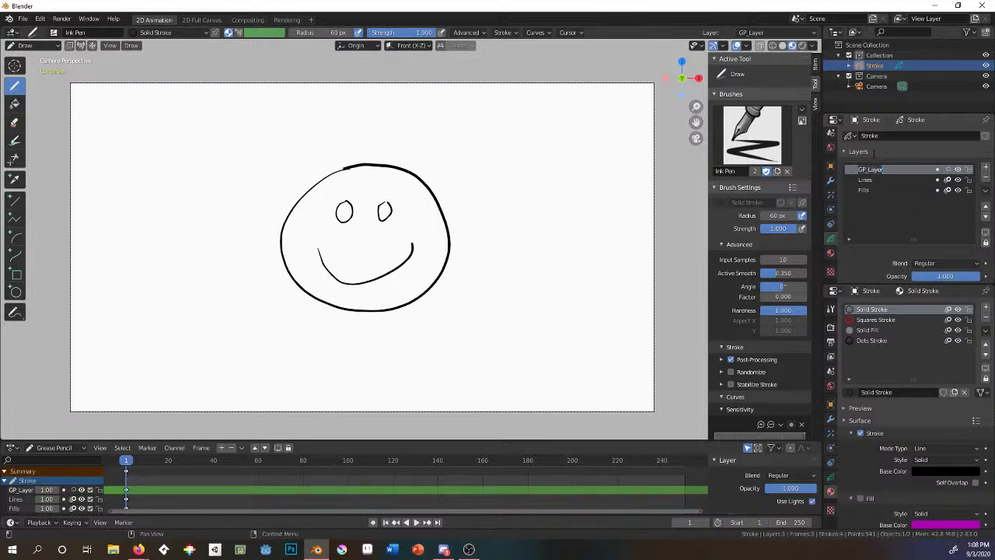
type("OuterLines")
key("Return")
Rename the Lines layer as InnerLines.
left_click(865, 179)
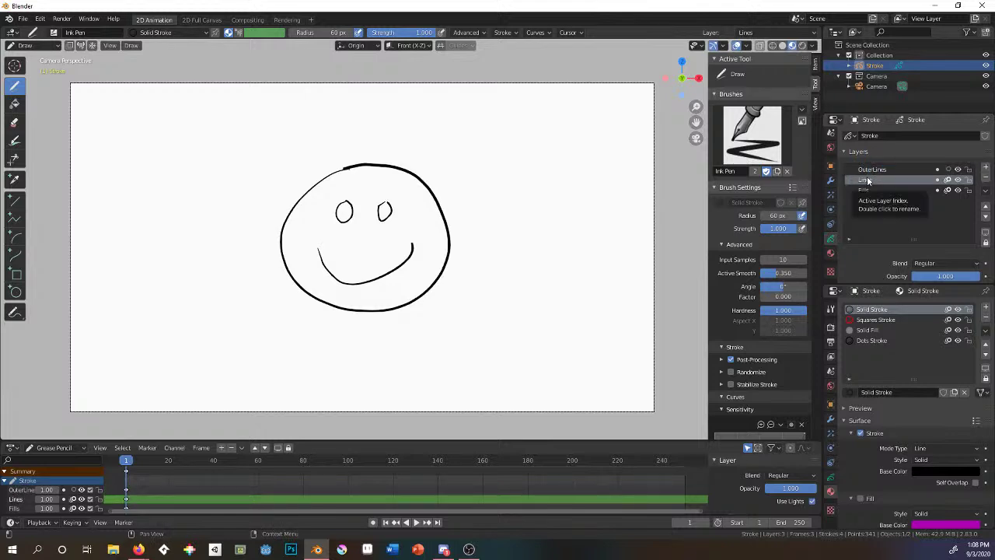
double_click(868, 180)
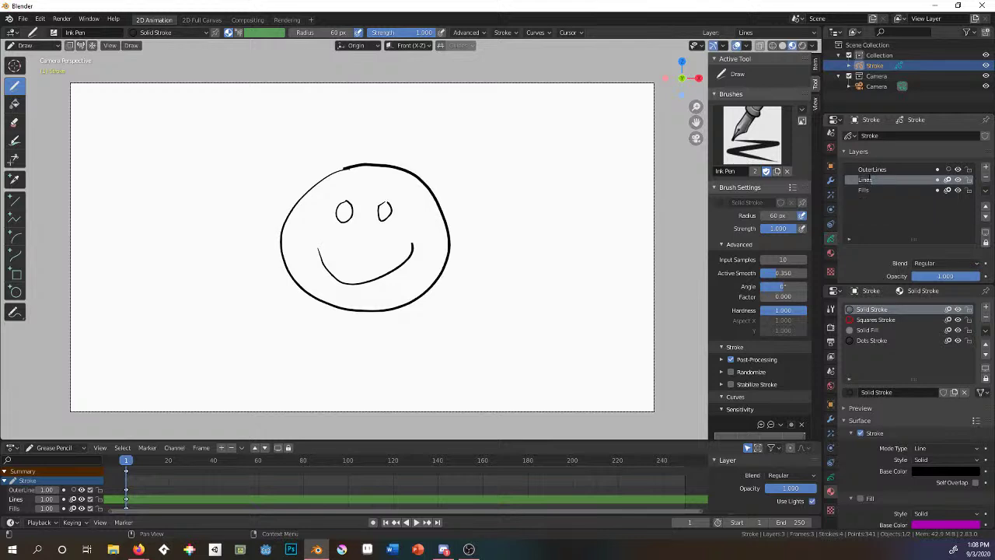
type("InnerLines")
key("Return")
Move the InnerLines layer down and back up in the layer order twice.
left_click(872, 169)
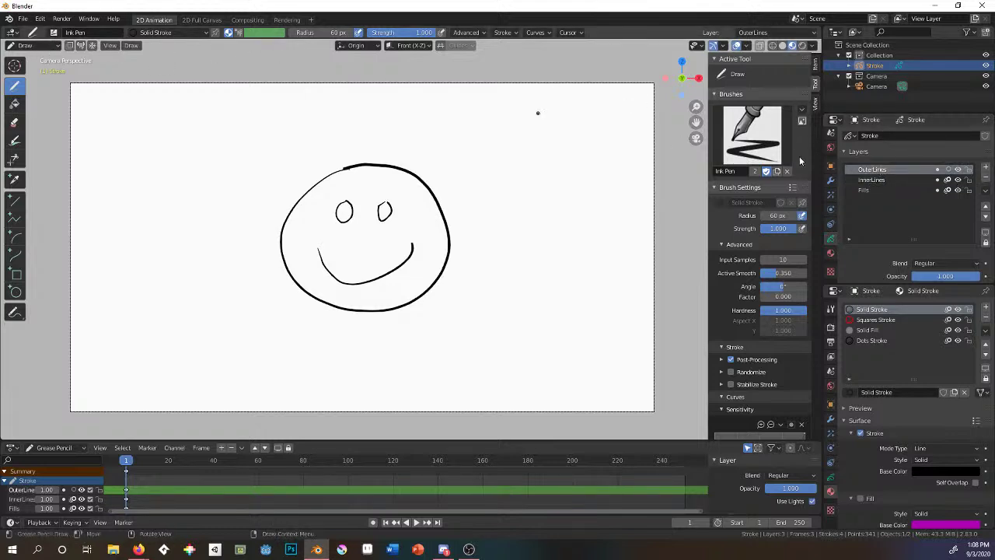
left_click(877, 181)
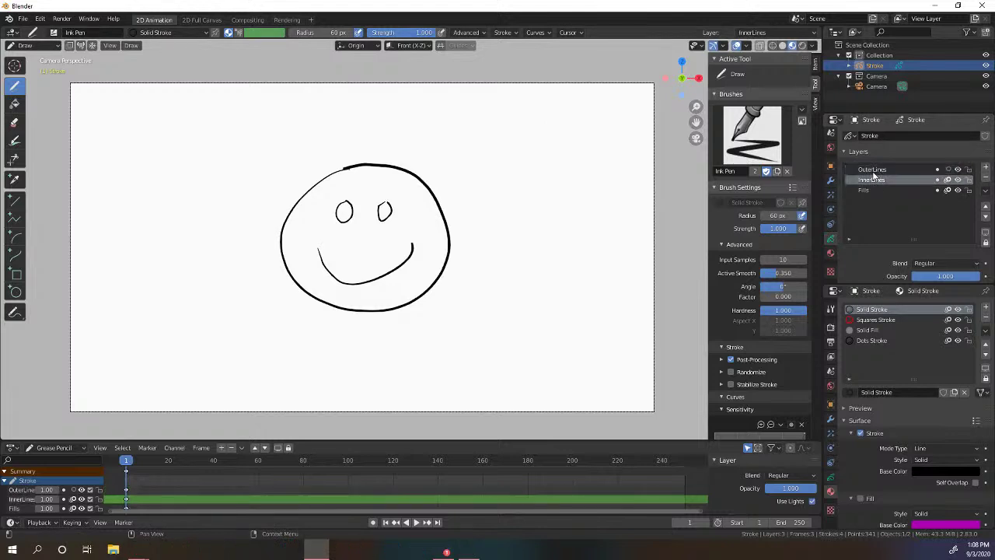
left_click(986, 217)
left_click(986, 207)
left_click(986, 217)
left_click(986, 207)
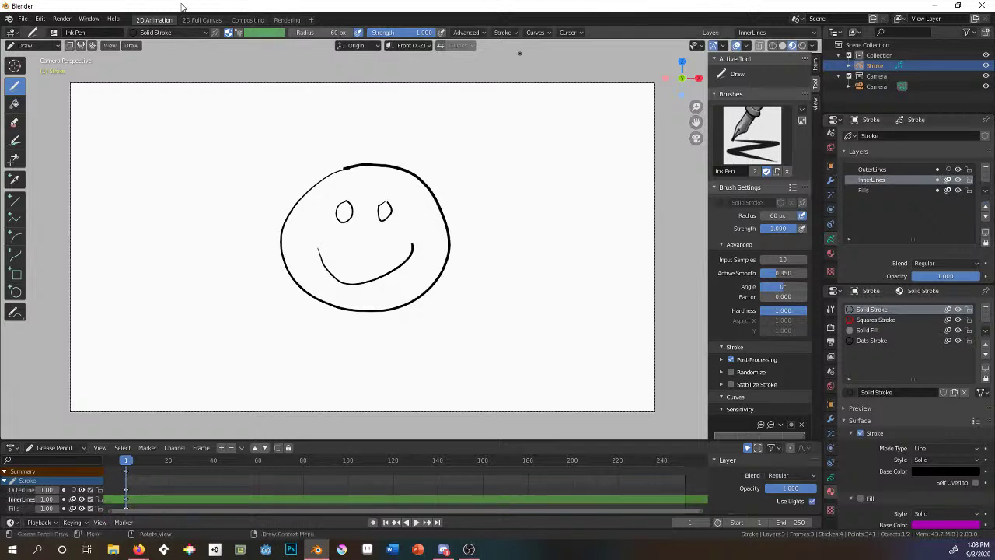
Switch to Object Mode and try rotating the whole smiley drawing, cancelling the rotation.
left_click(55, 48)
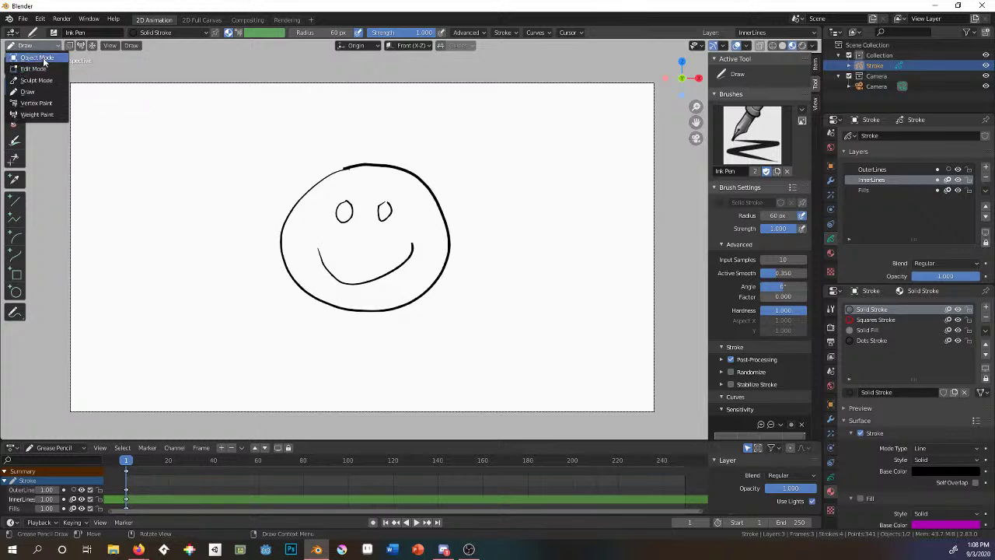
left_click(39, 59)
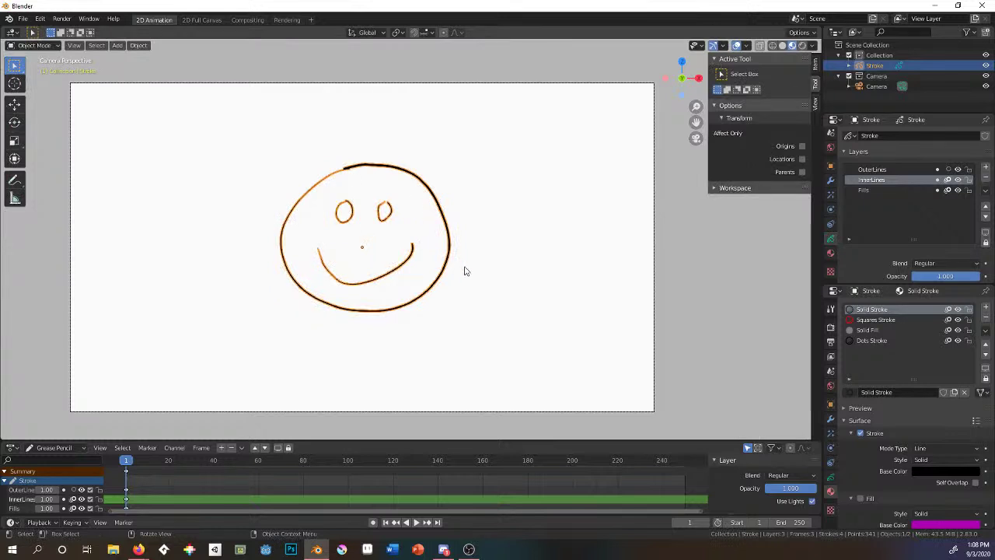
key("r")
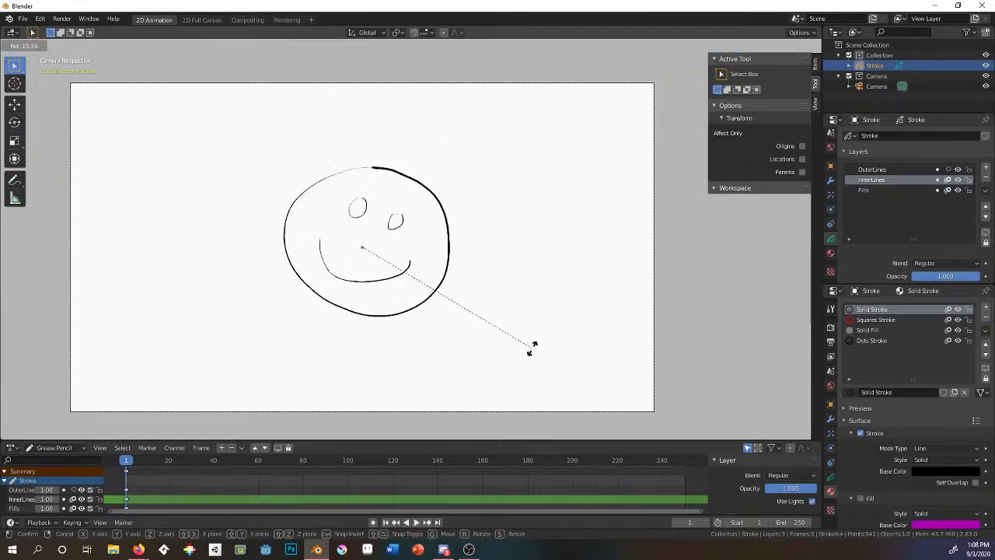
right_click(495, 298)
Switch the smiley drawing to Edit Mode and box-select points on the face outline's upper-right edge.
left_click(27, 46)
left_click(35, 70)
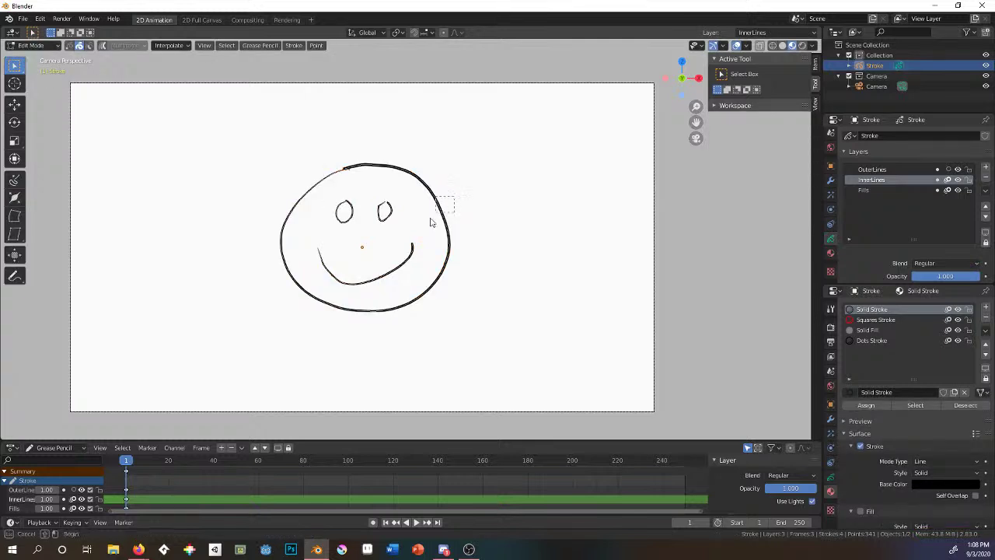
left_click_drag(432, 223, 432, 223)
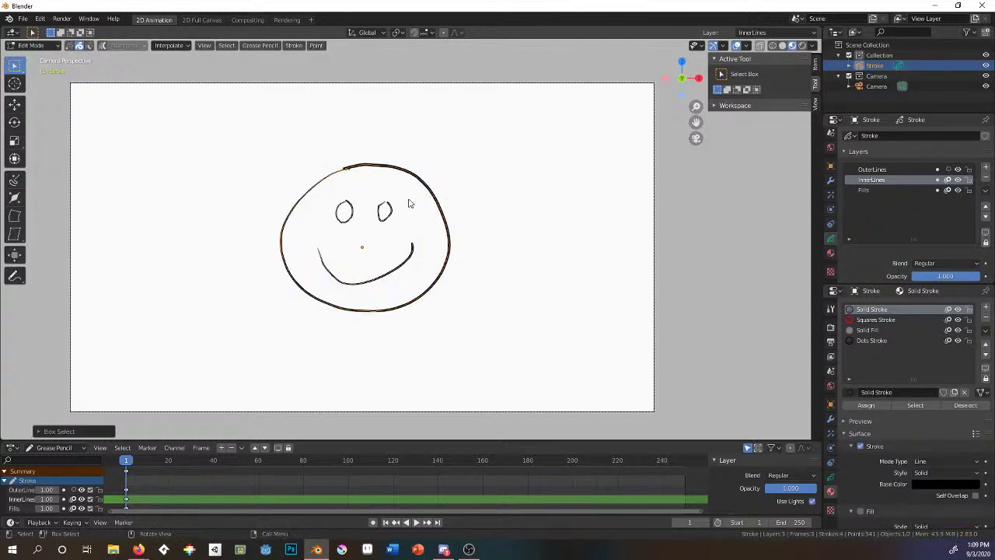
Try extruding the selected points of the face outline, then undo the extrusion.
key("e")
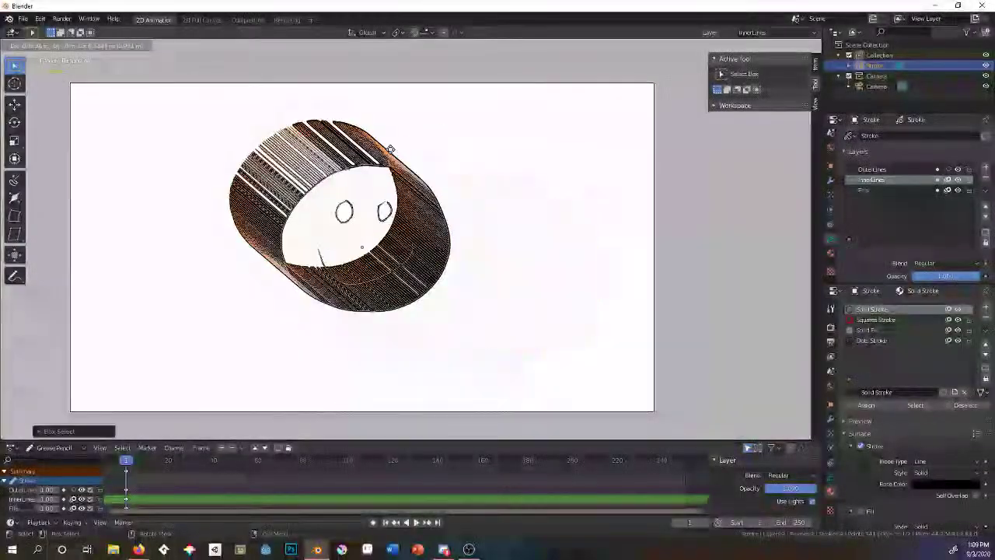
right_click(402, 206)
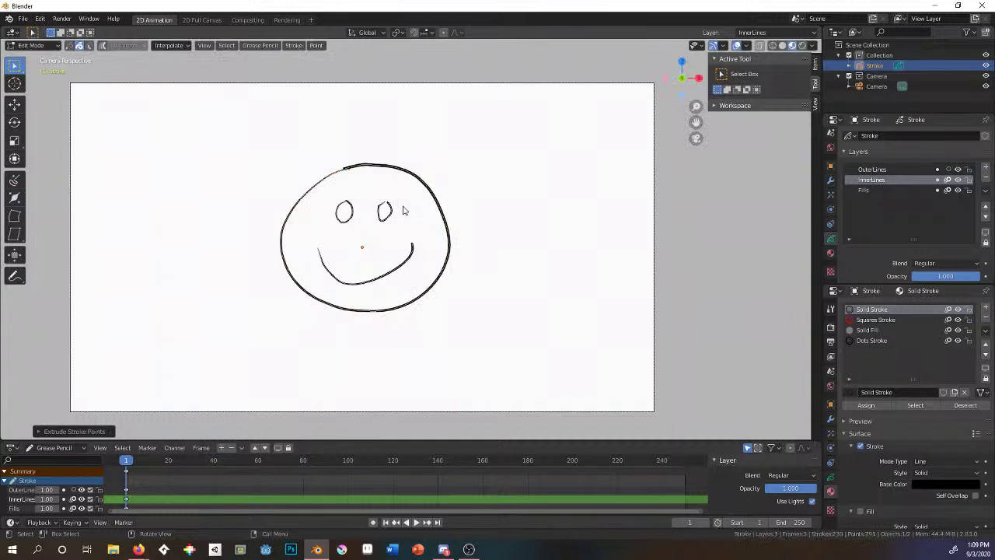
key("ctrl+z")
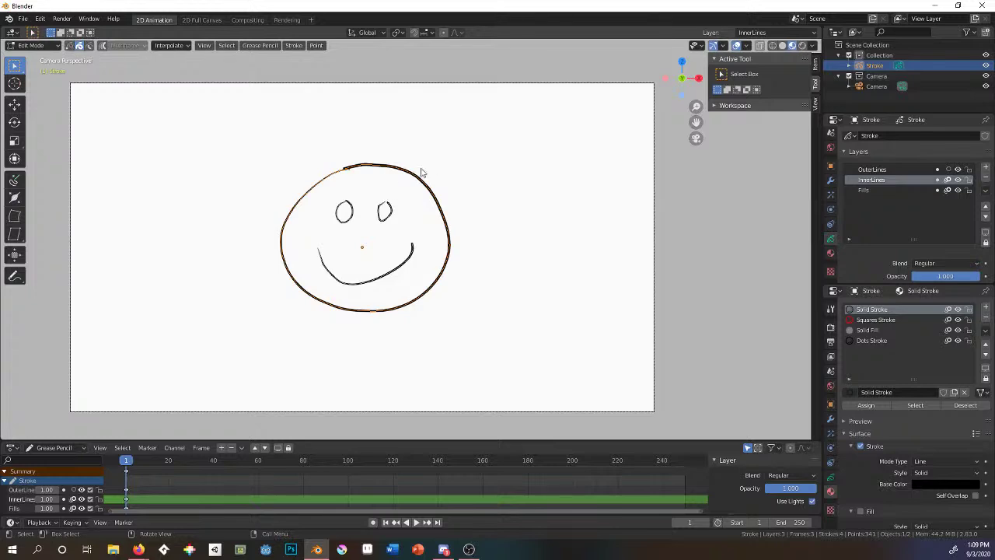
Try moving a single point on the face outline's right edge outward, cancelling the move.
scroll(394, 195, "up", 6)
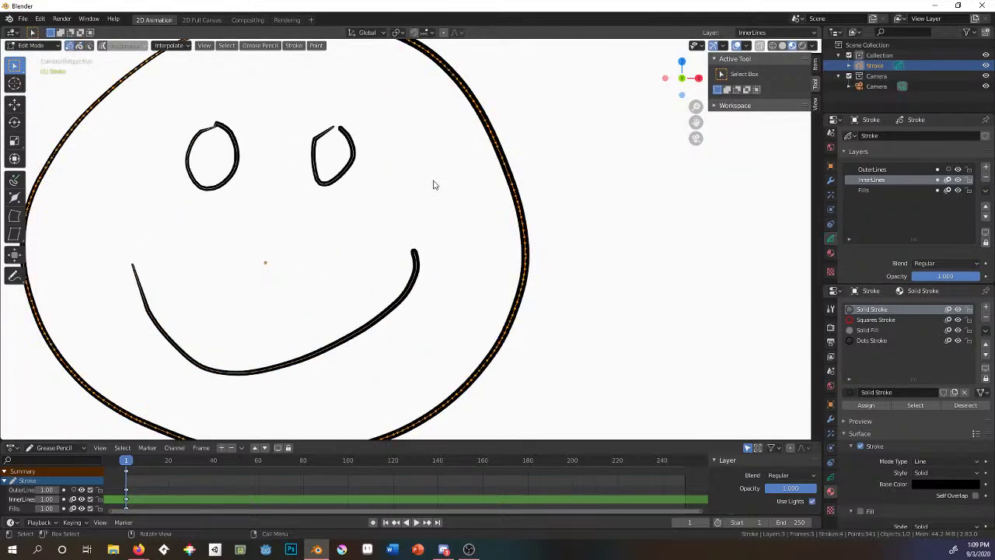
scroll(417, 172, "up", 1)
scroll(601, 211, "up", 4)
scroll(649, 211, "down", 1)
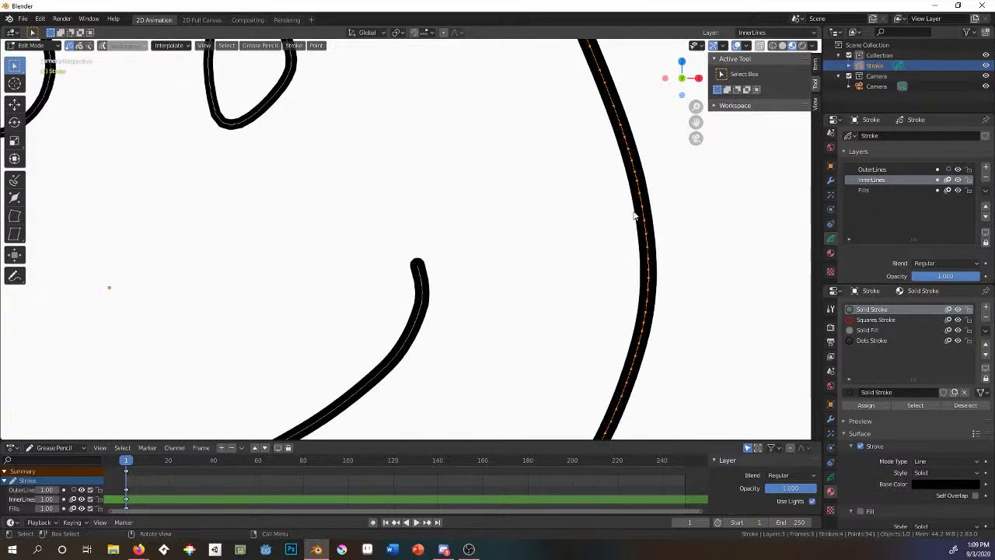
key("g")
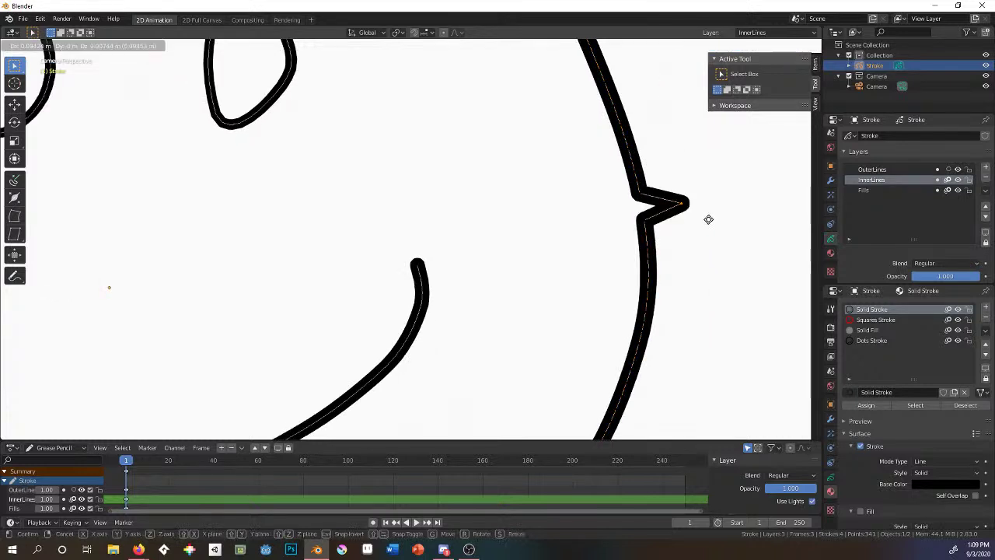
right_click(613, 213)
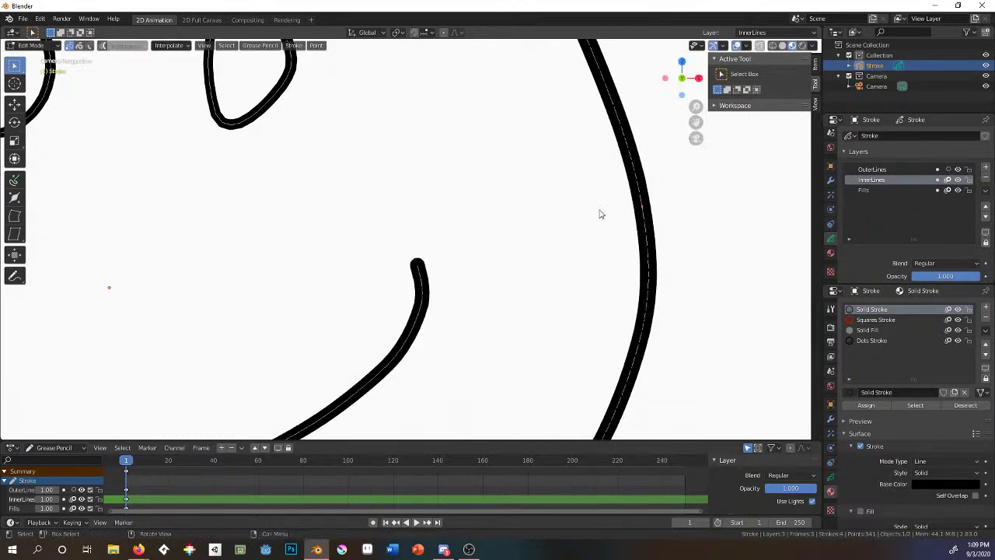
Select the entire face outline in stroke selection mode and move it to the OuterLines layer.
scroll(572, 203, "down", 5)
scroll(570, 203, "down", 1)
scroll(537, 202, "down", 1)
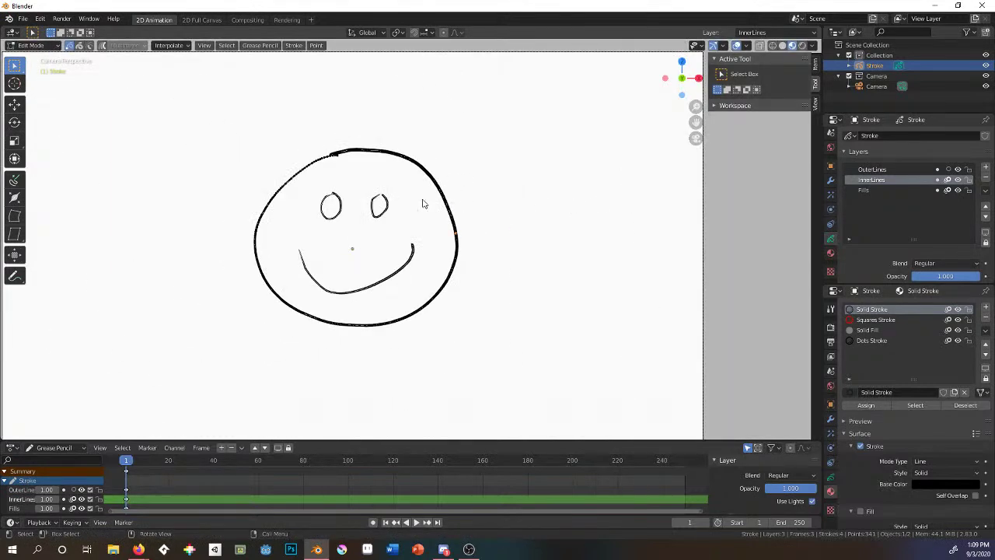
scroll(426, 204, "up", 1)
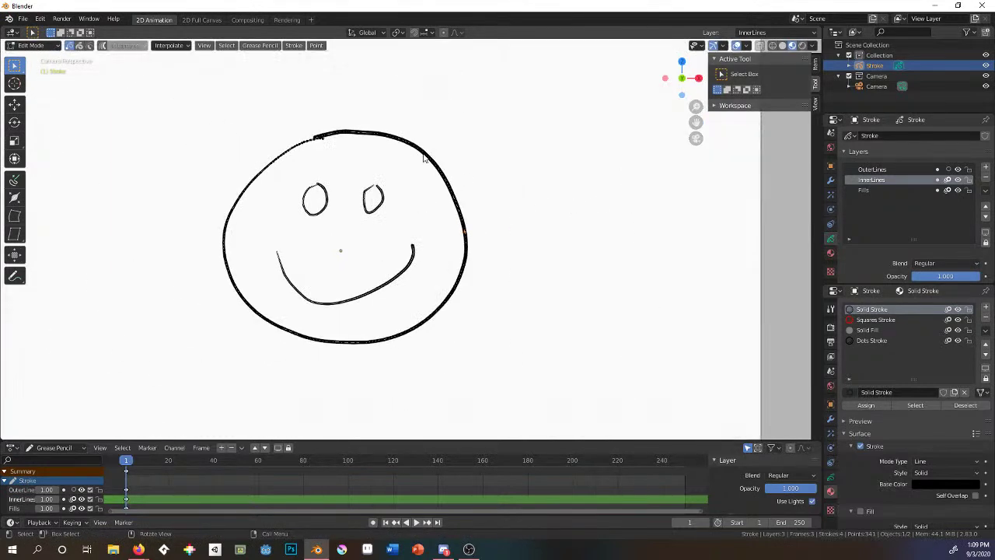
left_click(79, 46)
left_click_drag(460, 136, 388, 173)
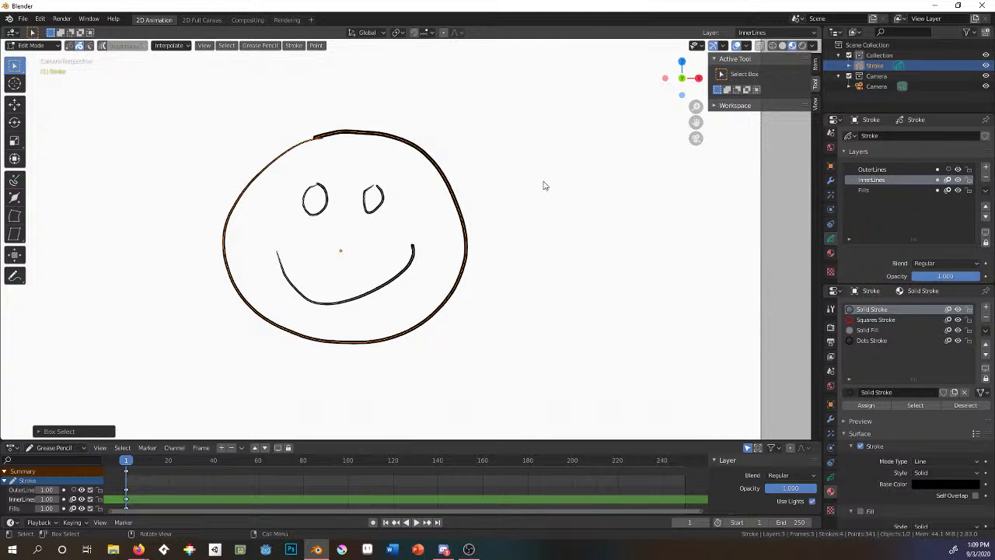
key("m")
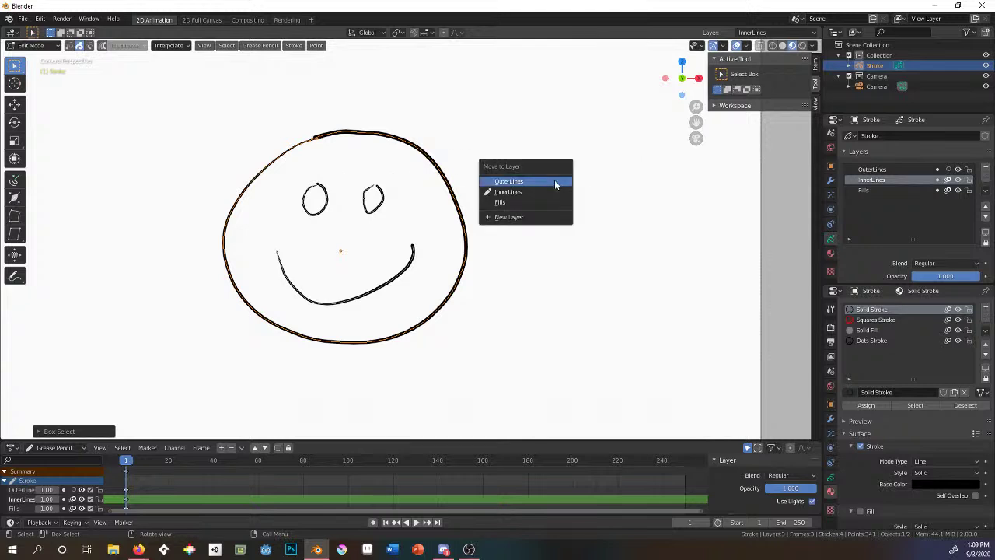
left_click(509, 182)
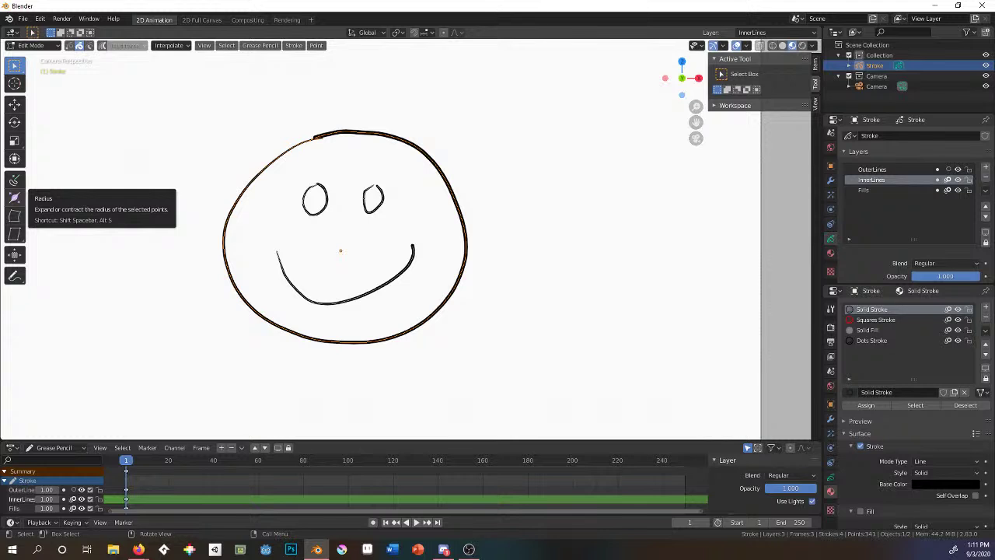
key("m")
left_click(427, 183)
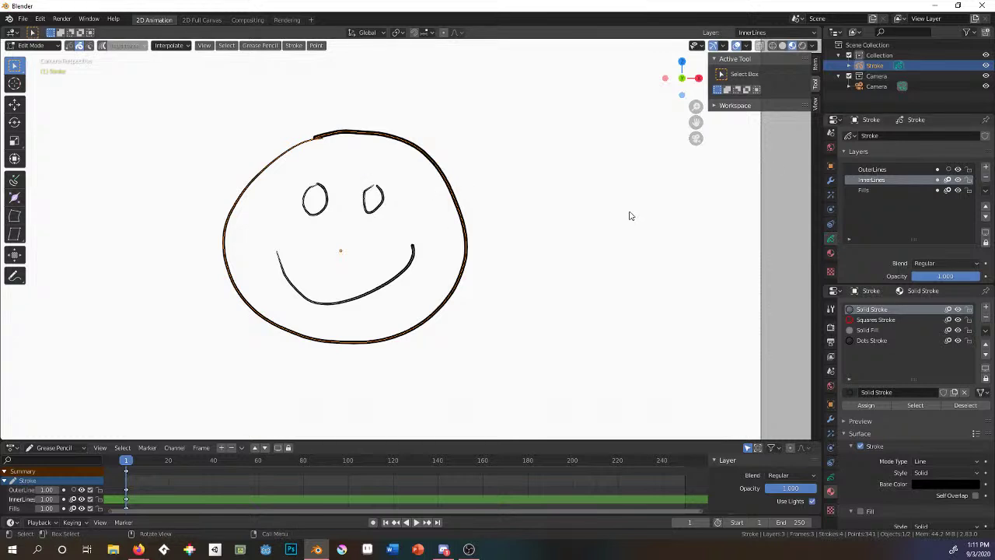
Slightly increase the stroke thickness in the InnerLines layer's adjustments.
scroll(873, 251, "down", 2)
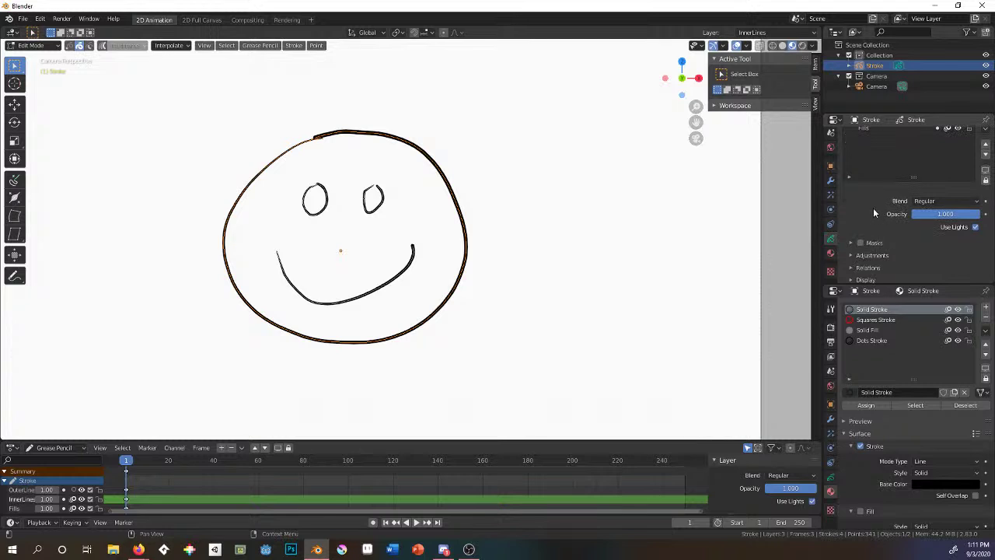
scroll(879, 168, "up", 2)
scroll(879, 225, "down", 5)
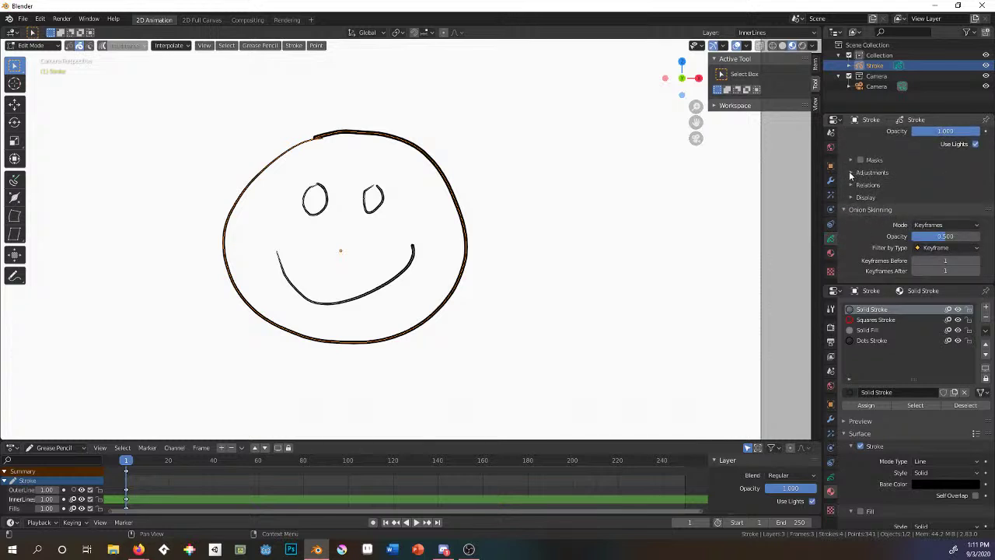
left_click(855, 173)
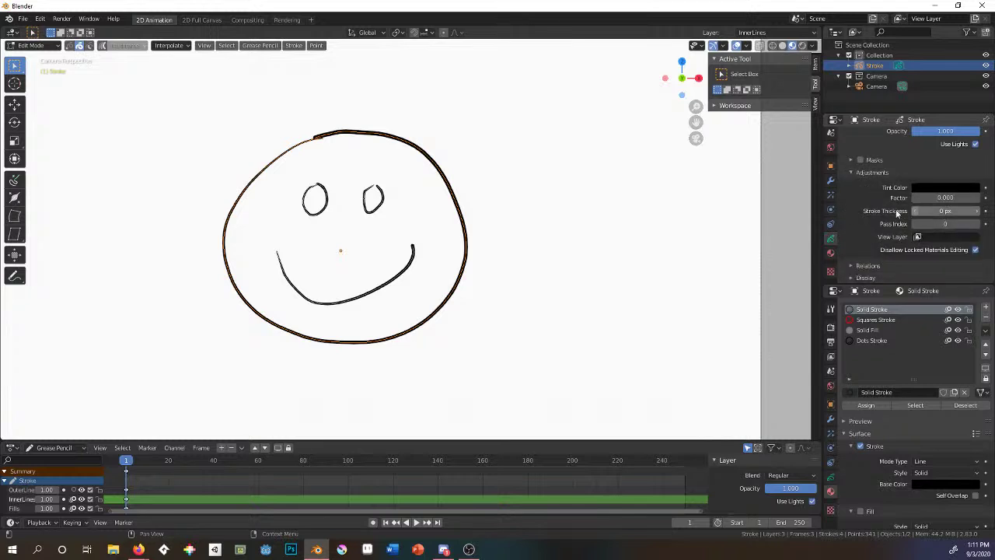
mouse_move(933, 210)
left_mouse_down()
mouse_move(982, 211)
mouse_move(942, 211)
left_mouse_up()
Set the OuterLines layer's stroke thickness adjustment to 100 px.
scroll(862, 185, "up", 5)
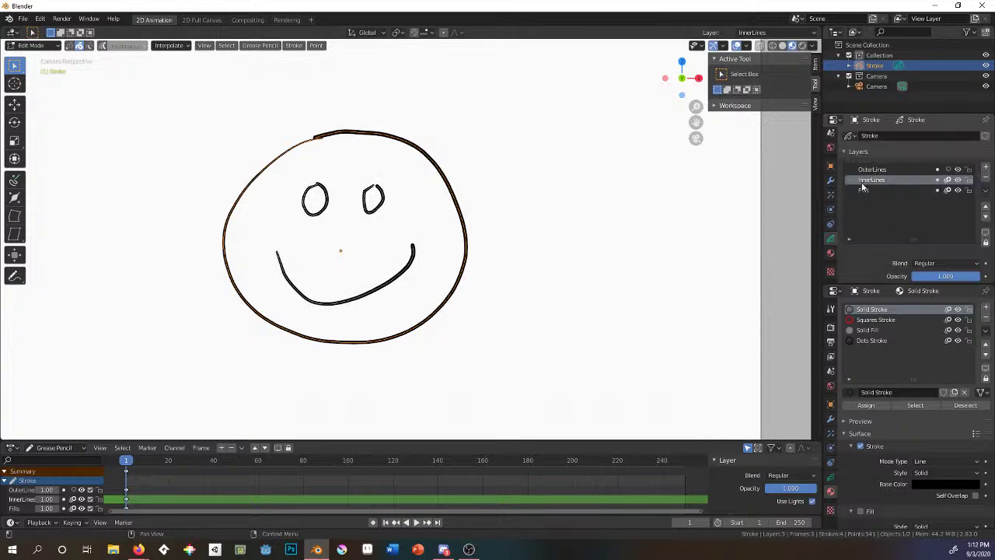
left_click(869, 171)
scroll(897, 227, "down", 5)
left_click_drag(942, 232, 981, 232)
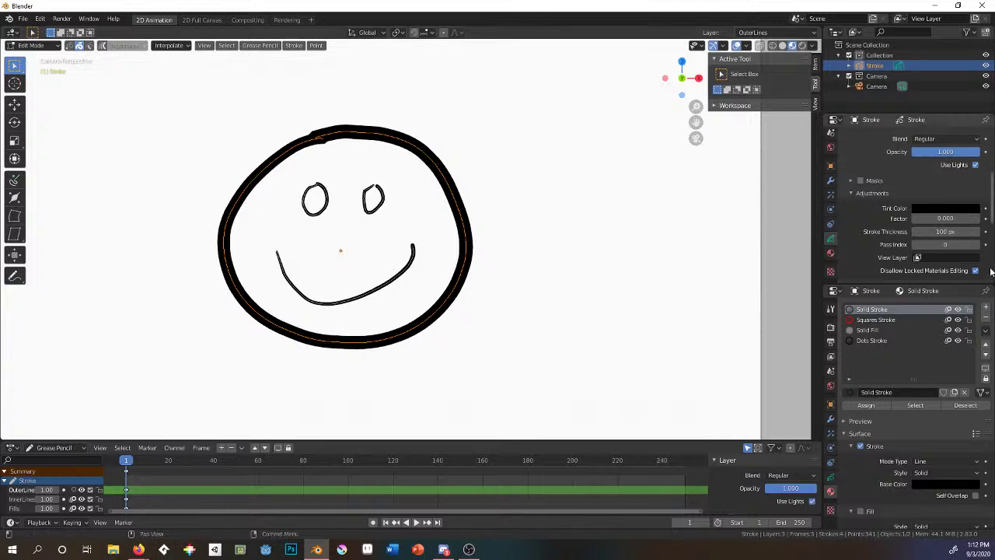
scroll(993, 189, "up", 5)
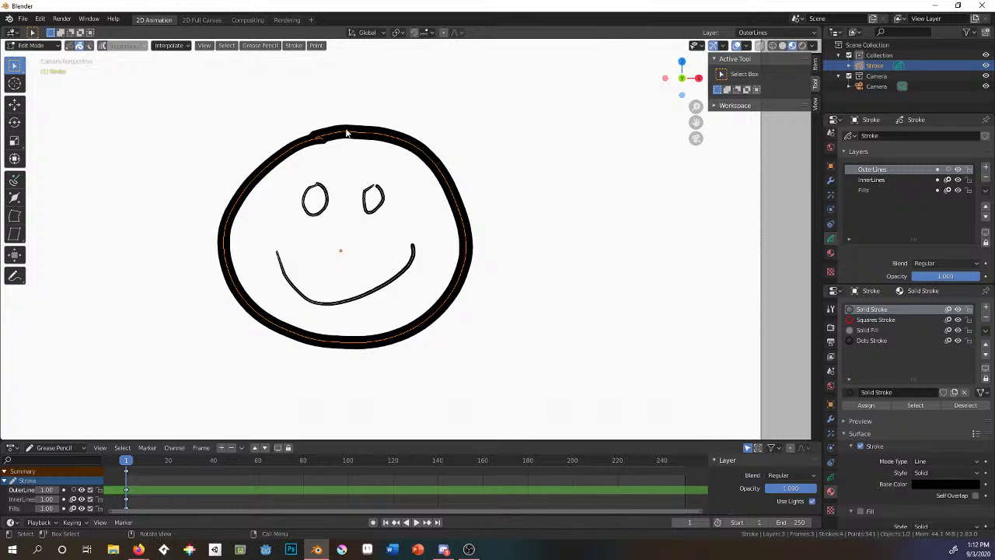
Switch the smiley drawing to Sculpt Mode and set the Push brush radius to 171 px.
left_click(52, 46)
left_click(36, 80)
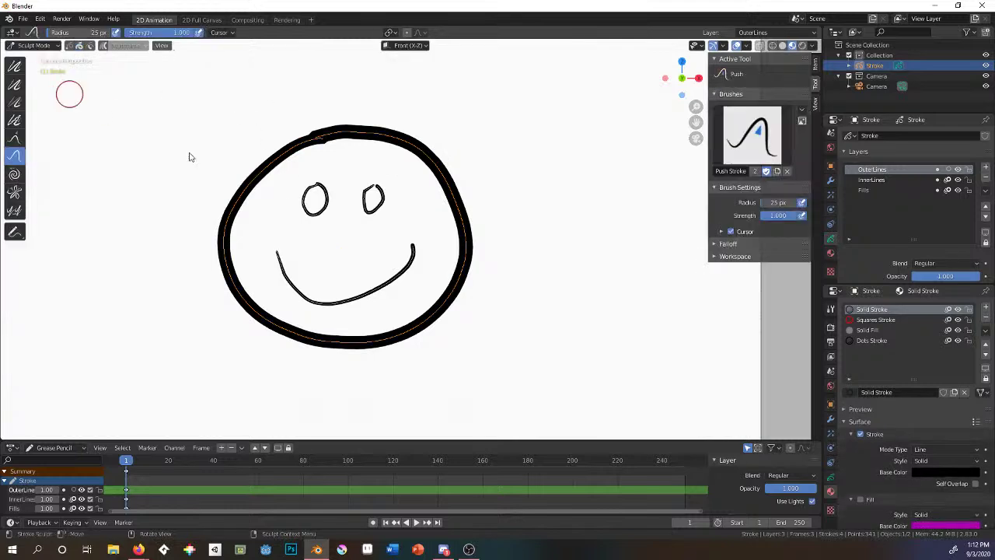
mouse_move(780, 201)
left_mouse_down()
mouse_move(832, 200)
mouse_move(790, 202)
left_mouse_up()
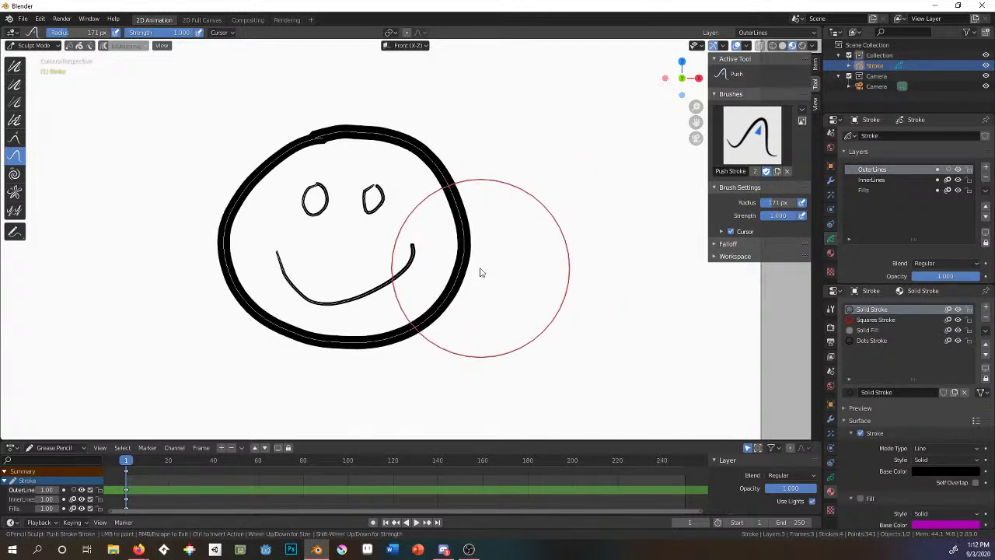
Nudge the sides and corners of the face outline with the Push brush to form a rounder circle.
mouse_move(480, 225)
left_mouse_down()
mouse_move(262, 222)
mouse_move(237, 238)
mouse_move(262, 248)
left_mouse_up()
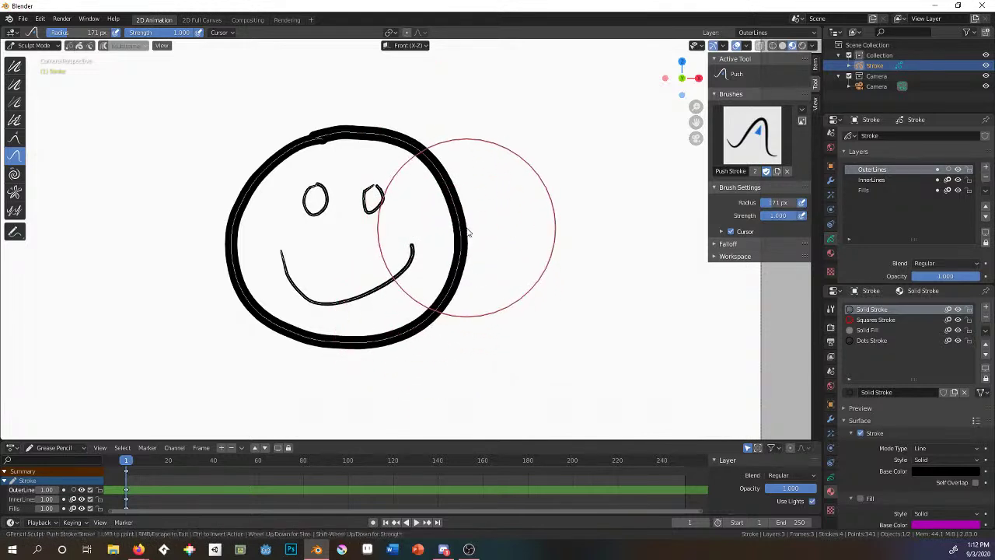
mouse_move(231, 233)
left_mouse_down()
mouse_move(262, 174)
mouse_move(268, 181)
left_mouse_up()
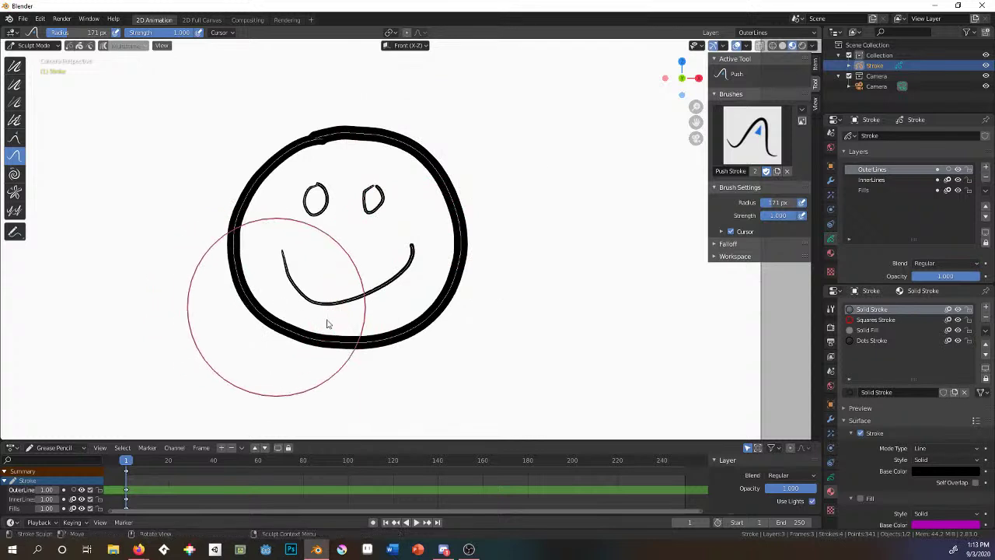
left_click_drag(435, 327, 446, 311)
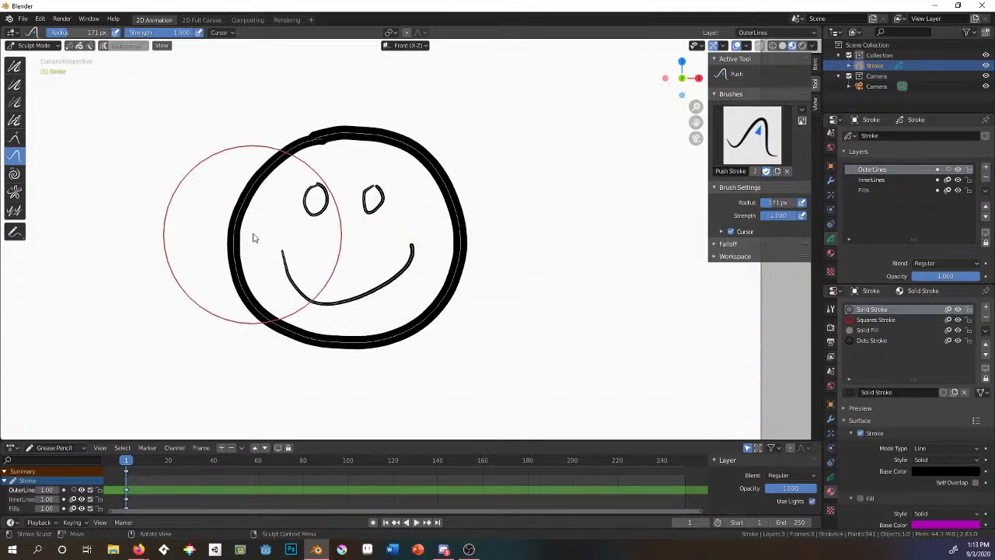
left_click_drag(251, 235, 255, 230)
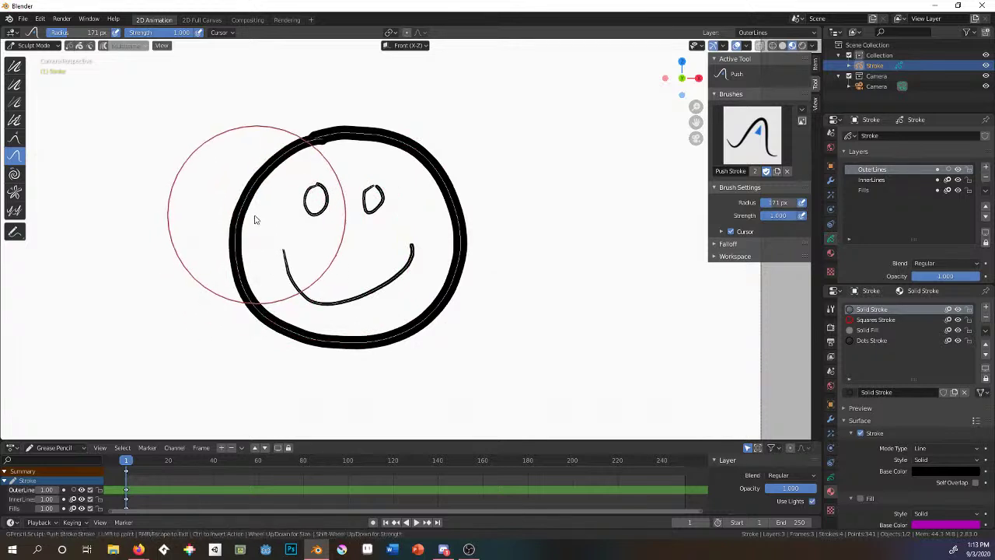
left_click_drag(444, 194, 442, 150)
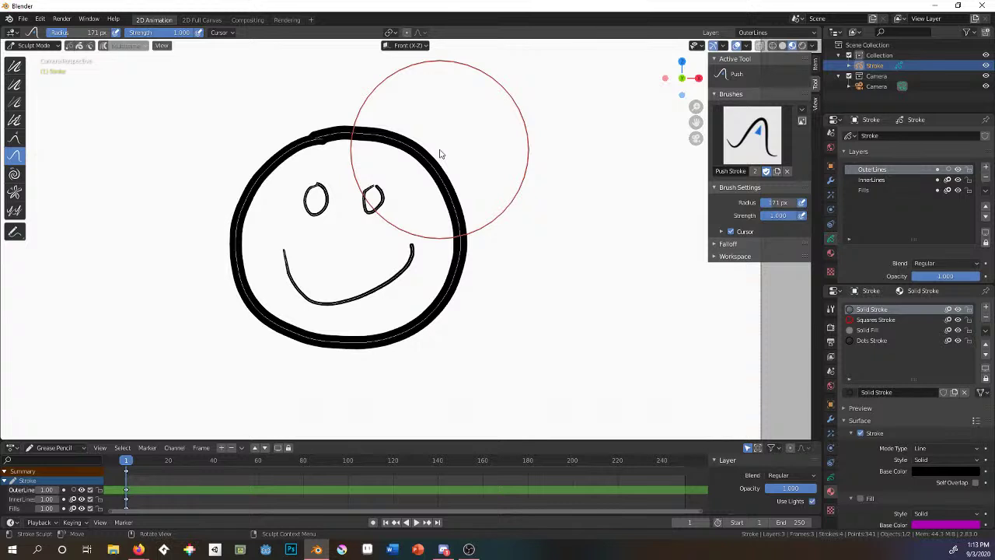
mouse_move(468, 241)
left_mouse_down()
mouse_move(249, 216)
mouse_move(268, 204)
left_mouse_up()
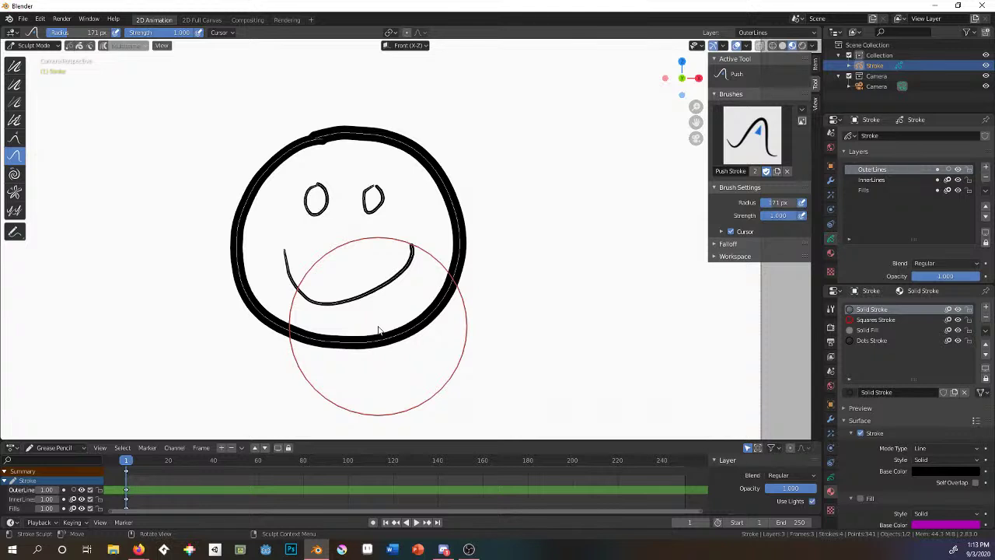
left_click_drag(265, 300, 272, 300)
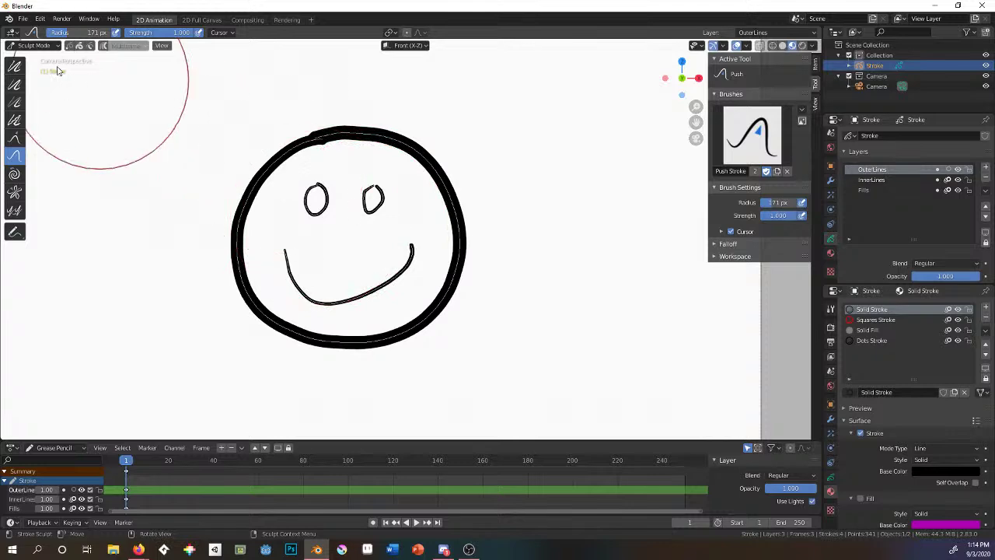
Try the Push brush on the face without a selection mask and with stroke selection masking, undoing each push.
mouse_move(356, 220)
left_mouse_down()
mouse_move(430, 180)
mouse_move(458, 209)
mouse_move(448, 309)
mouse_move(508, 285)
left_mouse_up()
key("ctrl+z")
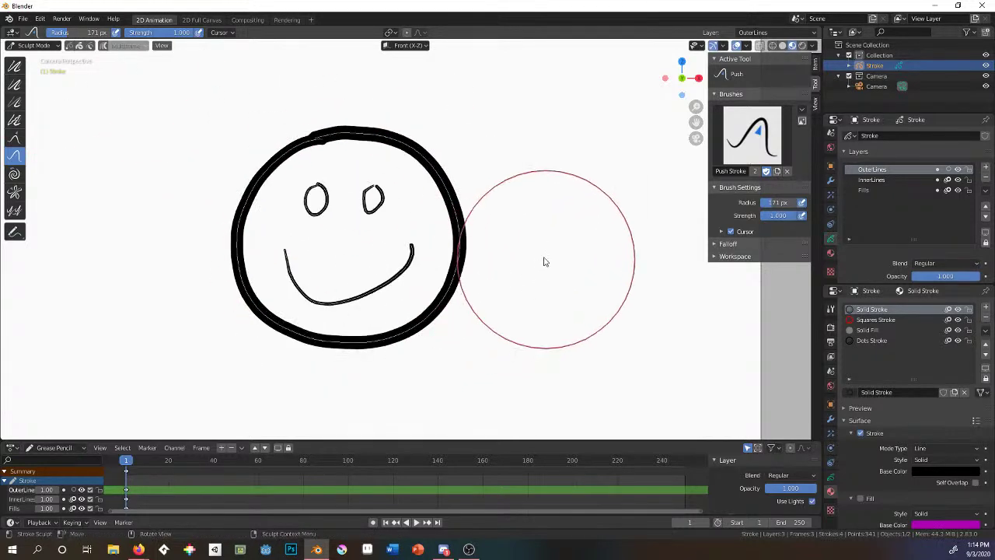
left_click(89, 46)
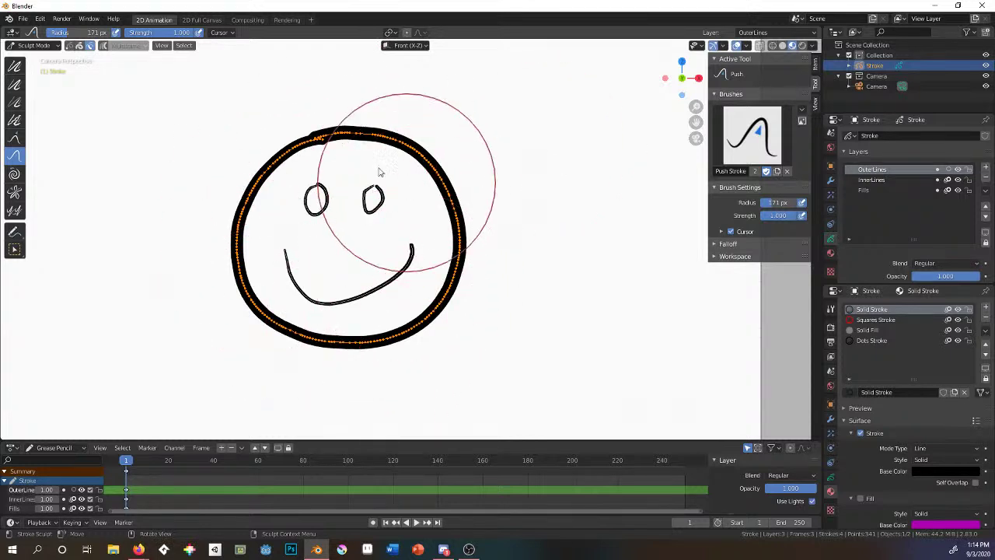
left_click(79, 46)
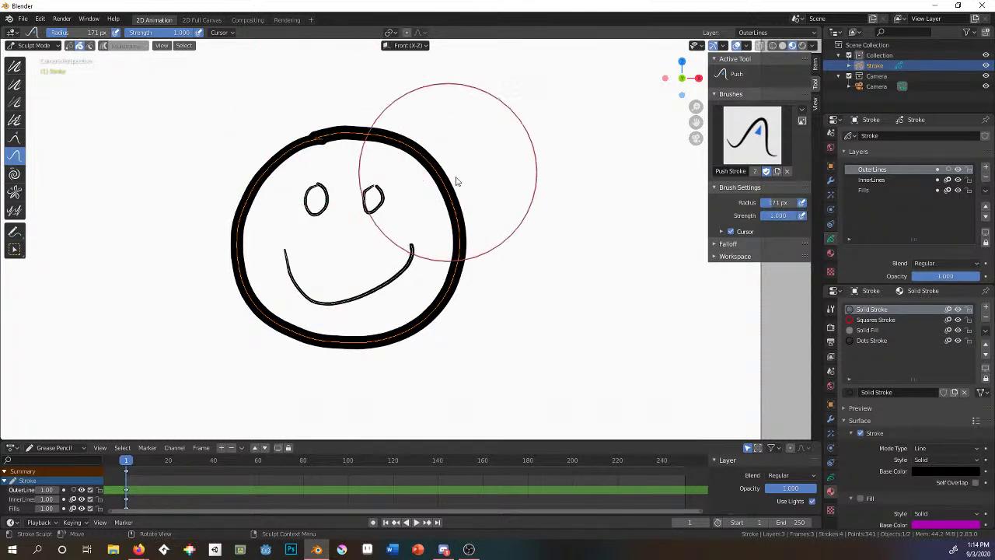
mouse_move(440, 166)
left_mouse_down()
mouse_move(428, 159)
mouse_move(436, 177)
mouse_move(396, 207)
mouse_move(444, 163)
mouse_move(405, 182)
mouse_move(430, 180)
mouse_move(431, 166)
left_mouse_up()
key("ctrl+z")
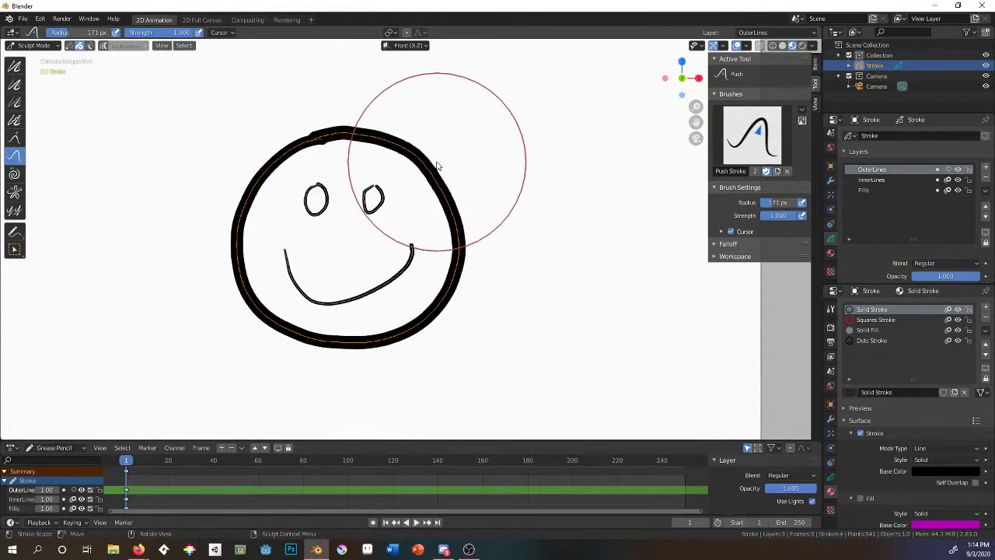
left_click(91, 47)
left_click(79, 46)
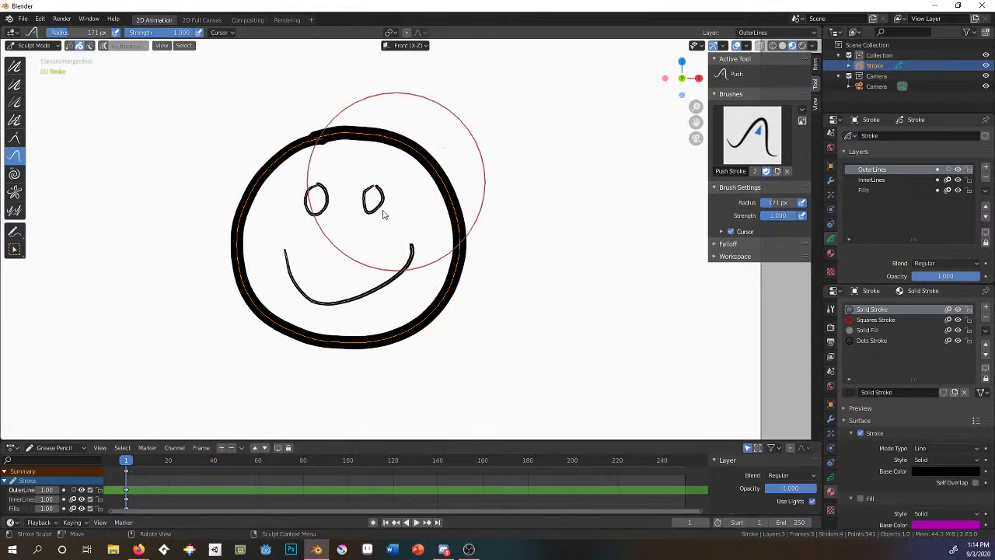
Return the drawing to Edit Mode and add the right eye's stroke to the selection.
left_click(37, 45)
left_click(45, 69)
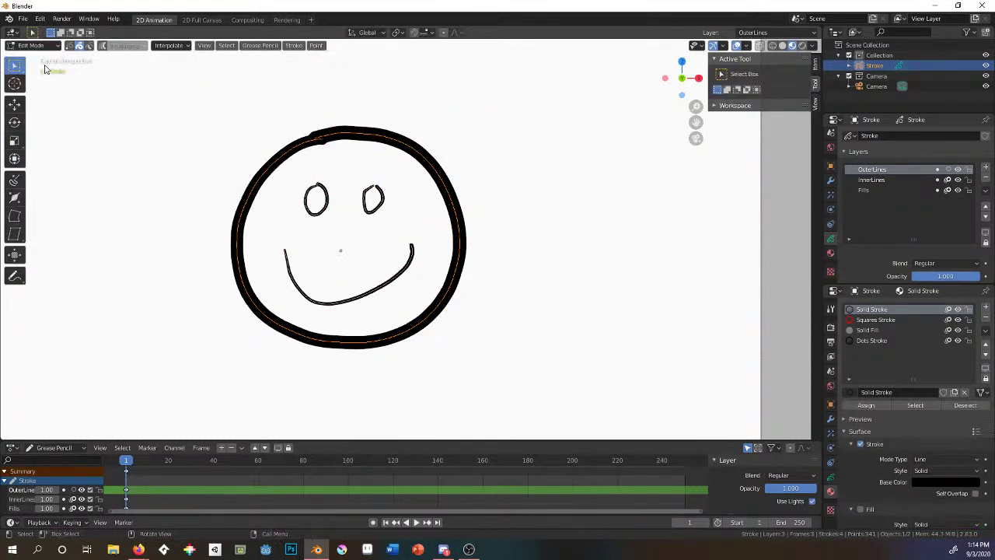
left_click(377, 188)
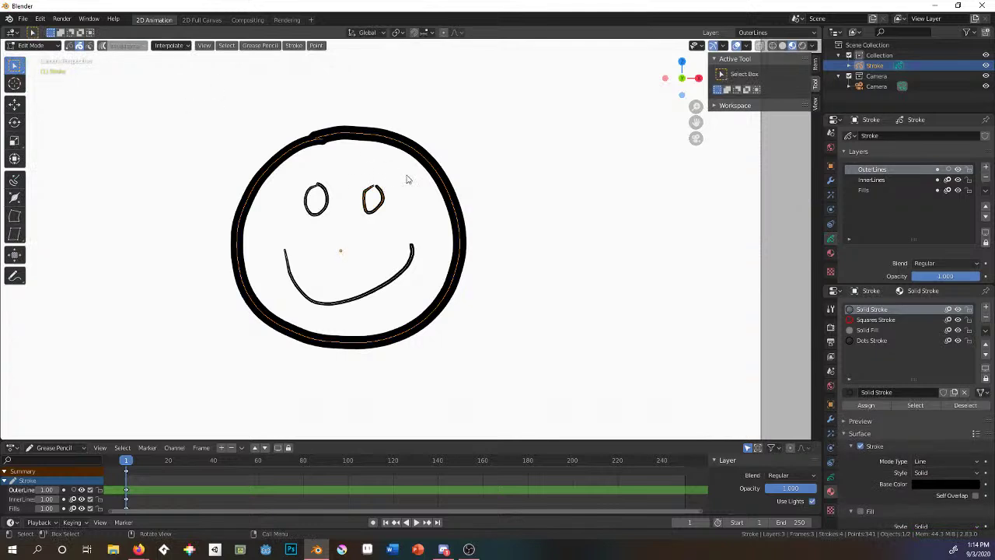
Switch the smiley drawing to Sculpt Mode and push the selected right eye's stroke slightly with the Push brush.
left_click(36, 46)
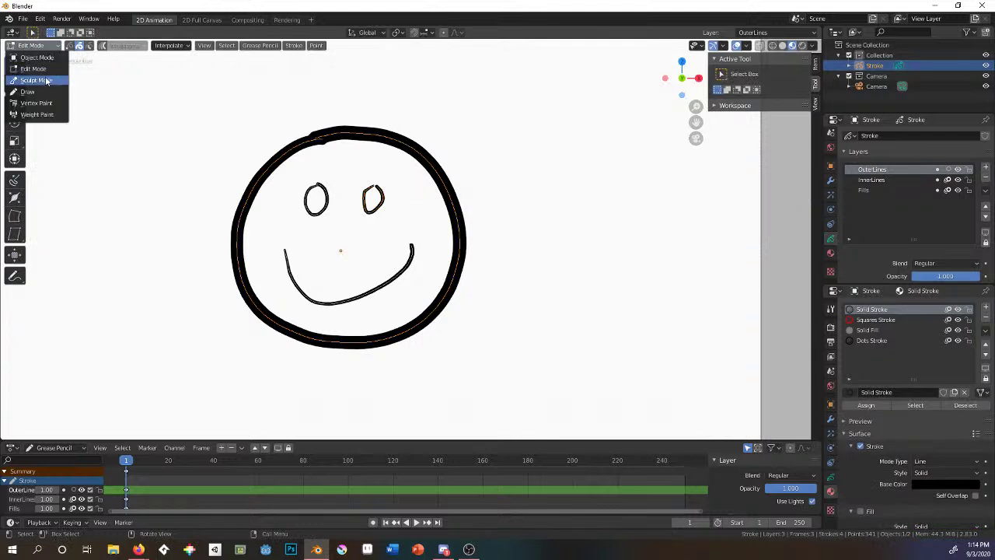
left_click(36, 80)
left_click_drag(387, 208, 395, 196)
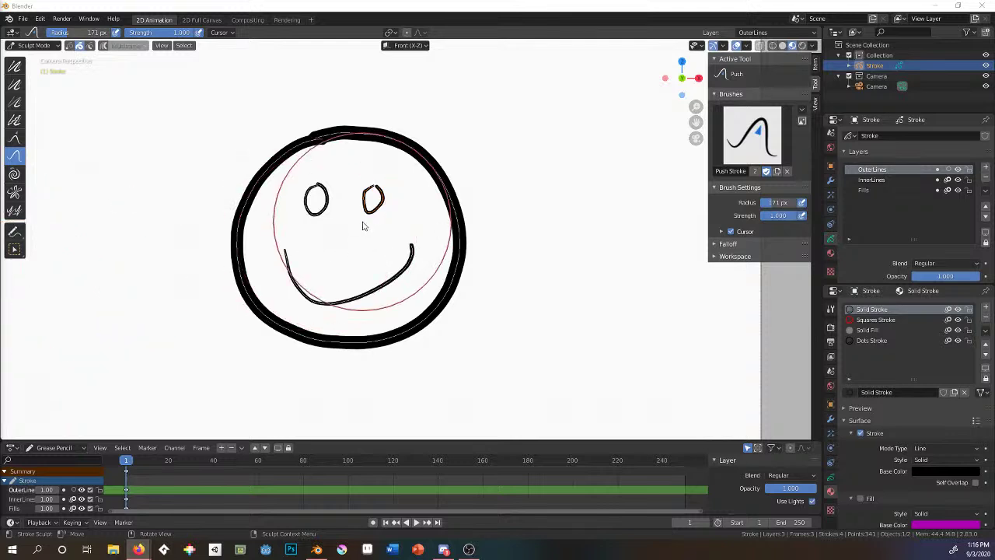
scroll(458, 248, "down", 3)
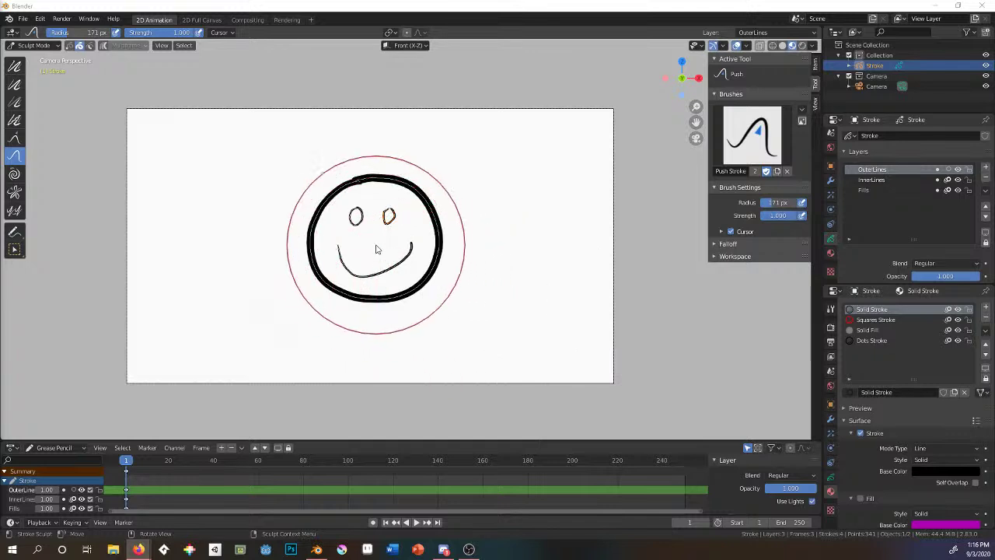
scroll(378, 249, "up", 2)
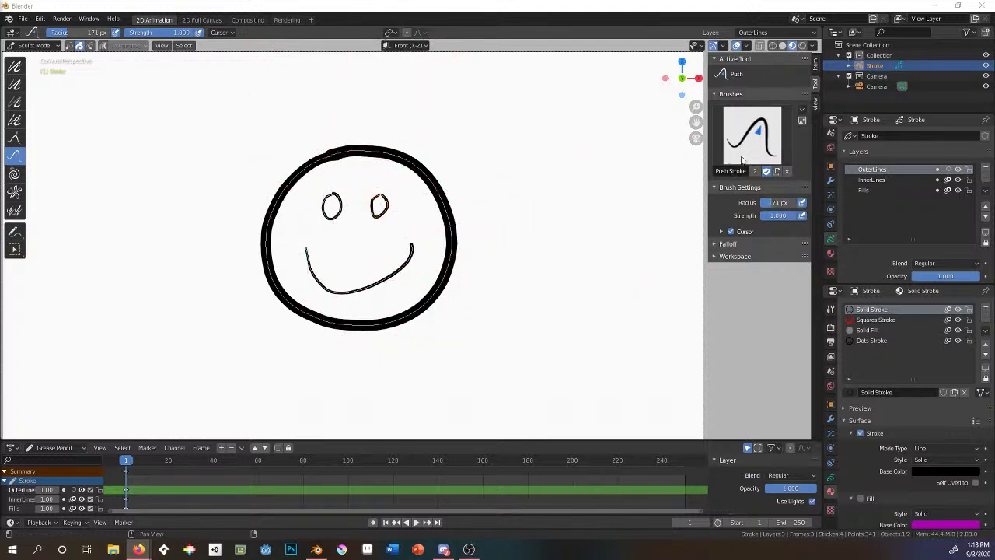
Set the Push brush radius to 136 px.
left_click(770, 202)
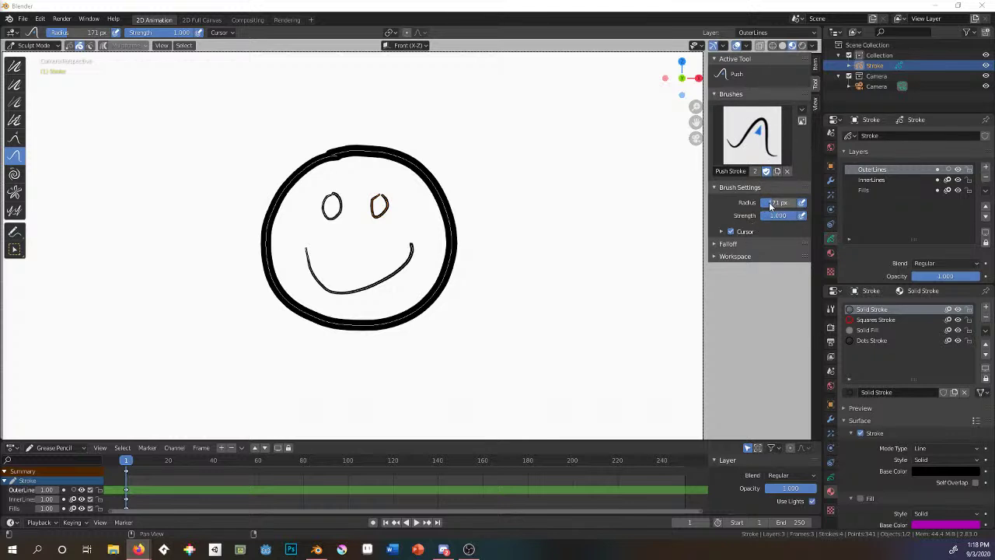
left_click(782, 201)
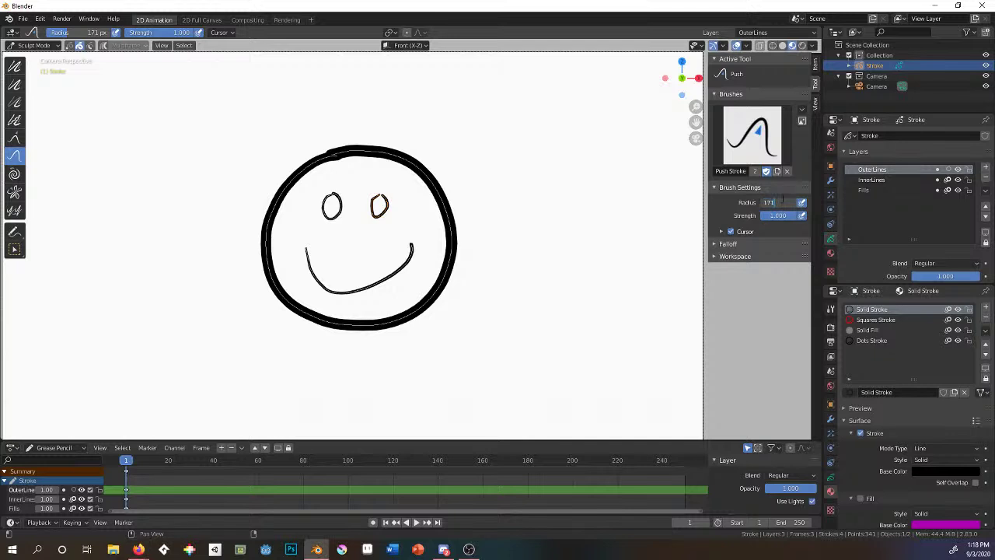
key("BackSpace")
key("BackSpace")
key("BackSpace")
type("129")
key("Return")
left_click_drag(766, 210, 640, 211)
left_click_drag(761, 206, 887, 206)
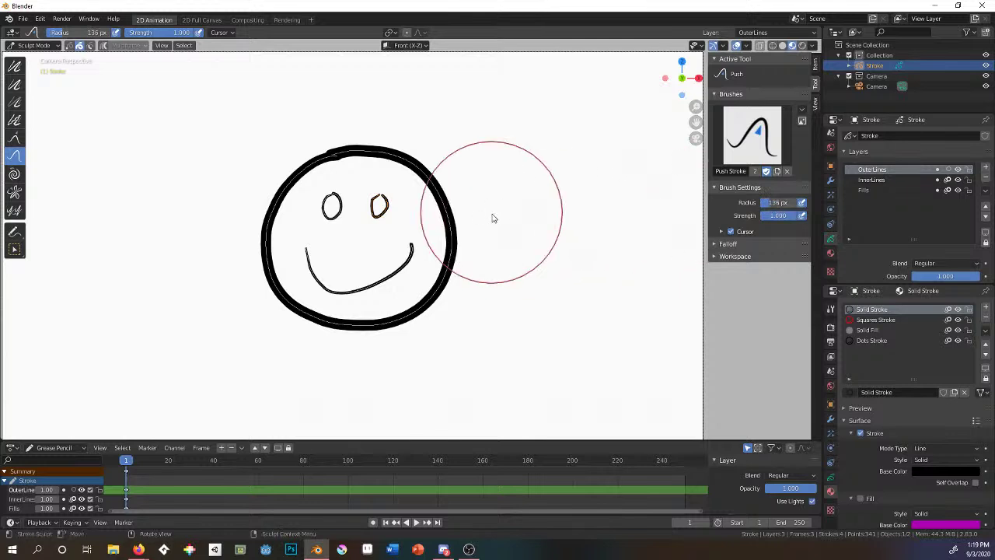
Switch to Draw mode and draw a thick zigzag Ink Pen stroke running diagonally down beside the face's upper right.
left_click(33, 45)
left_click(35, 95)
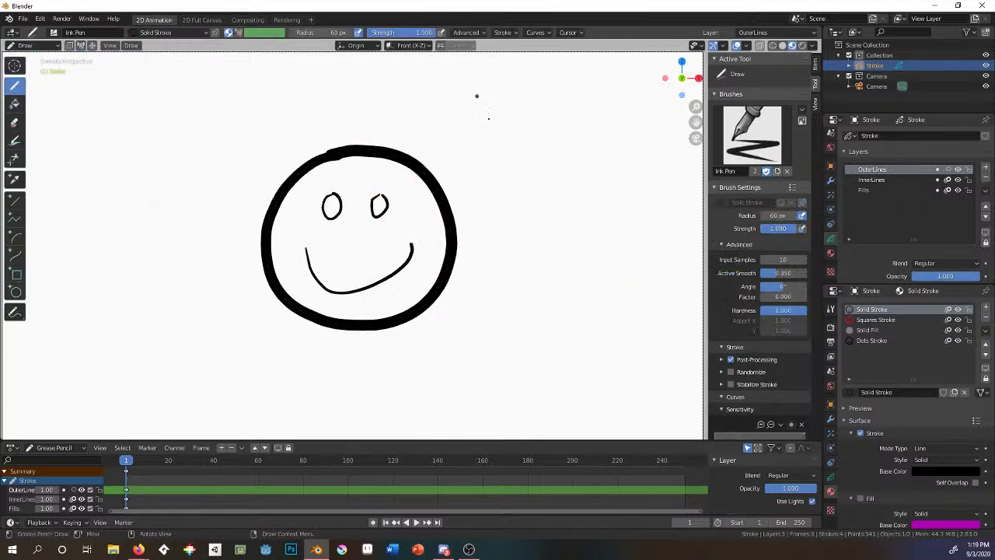
left_click_drag(478, 122, 606, 233)
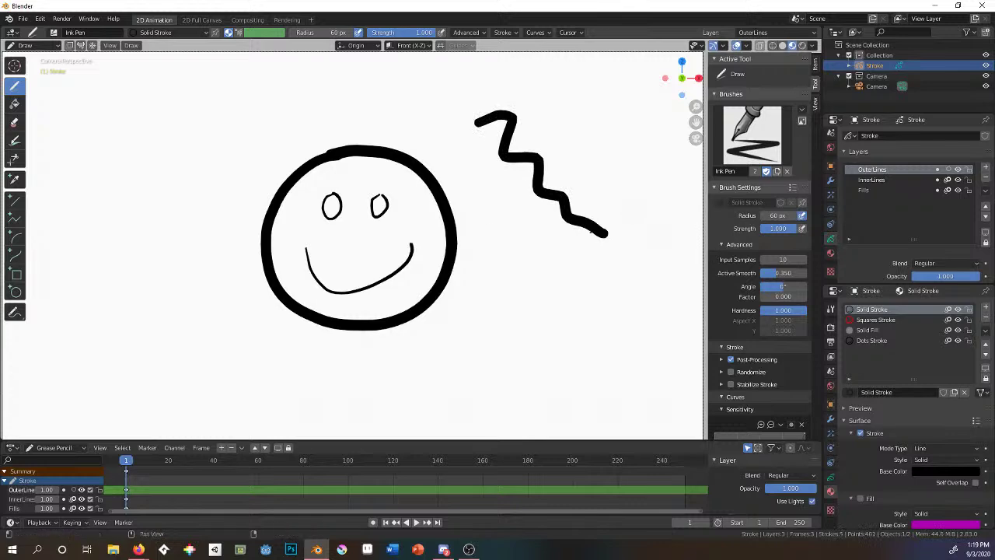
Select the zigzag stroke in Edit Mode and return the drawing to Sculpt Mode.
left_click(34, 45)
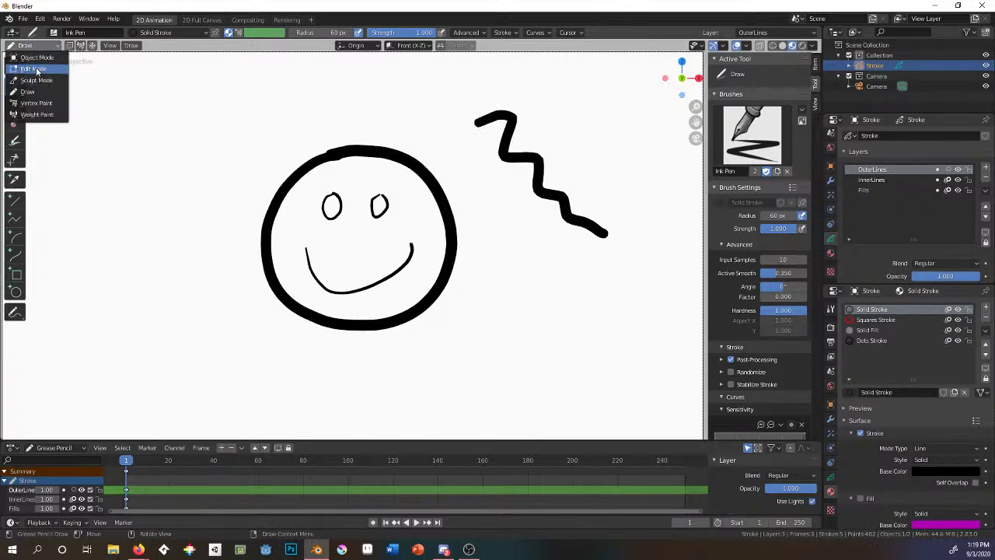
left_click(35, 69)
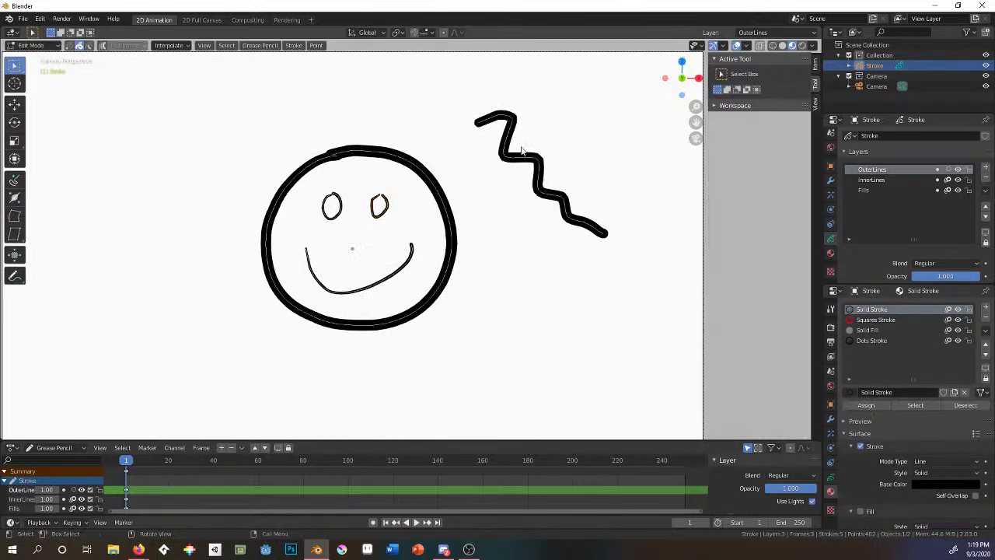
left_click(31, 45)
left_click(43, 80)
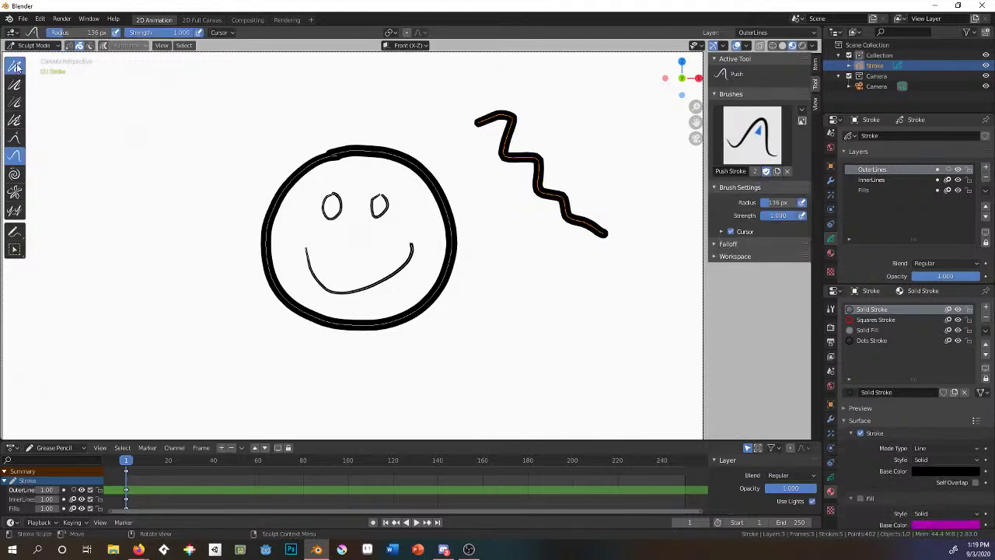
Smooth the selected zigzag into a gently curved line using the Smooth brush at a radius of 115 px.
left_click(14, 66)
left_click_drag(776, 203, 809, 203)
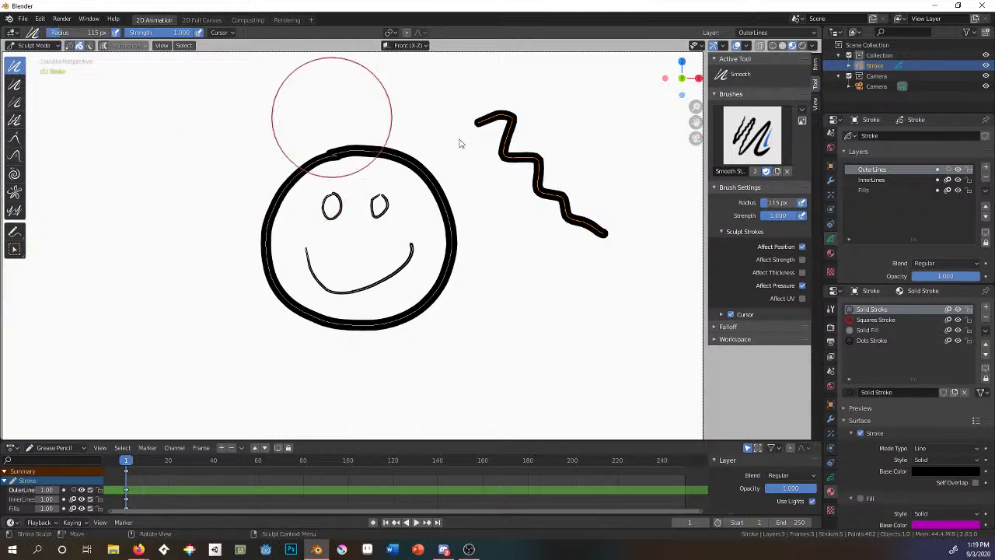
mouse_move(534, 163)
left_mouse_down()
mouse_move(503, 125)
mouse_move(551, 194)
mouse_move(573, 211)
mouse_move(535, 150)
mouse_move(589, 218)
mouse_move(521, 127)
mouse_move(502, 130)
mouse_move(501, 147)
mouse_move(563, 209)
mouse_move(507, 129)
mouse_move(582, 221)
mouse_move(504, 129)
mouse_move(583, 222)
mouse_move(520, 133)
mouse_move(545, 151)
left_mouse_up()
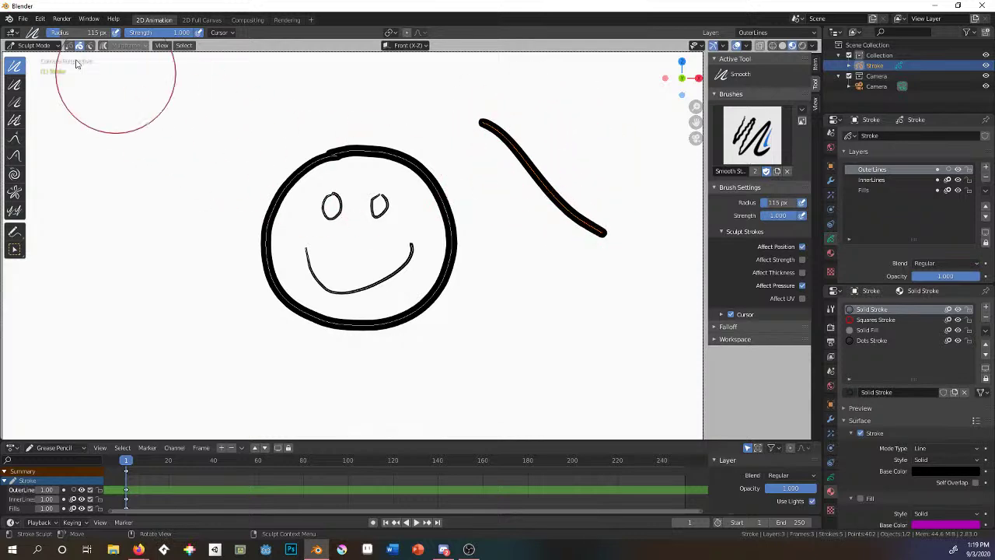
Return the drawing to Edit Mode and select the circular face outline.
left_click(34, 45)
left_click(28, 92)
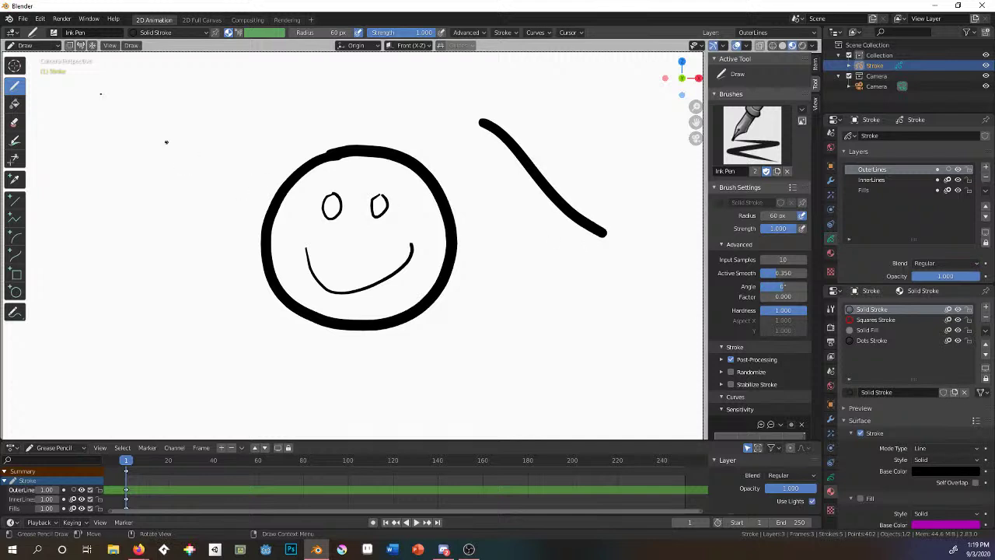
left_click(31, 45)
left_click(35, 70)
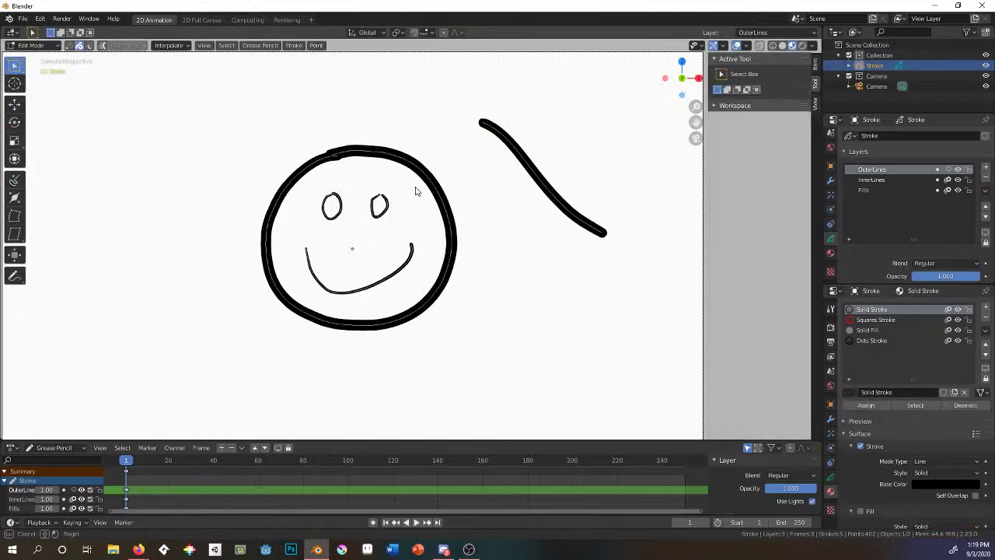
left_click_drag(426, 179, 491, 196)
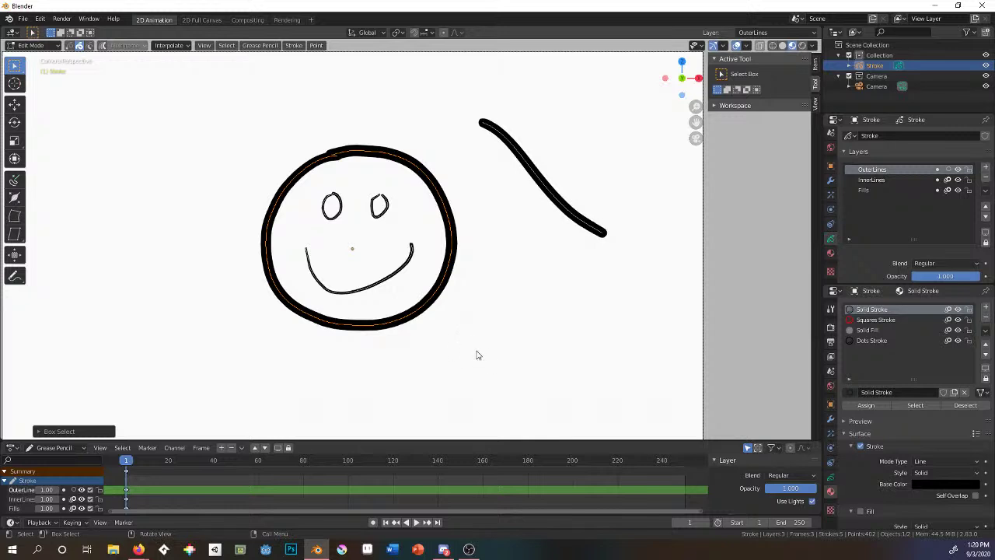
Scale the face outline to about 0.73 along the Z axis and stretch it along the X axis into a wide ellipse.
key("s")
key("z")
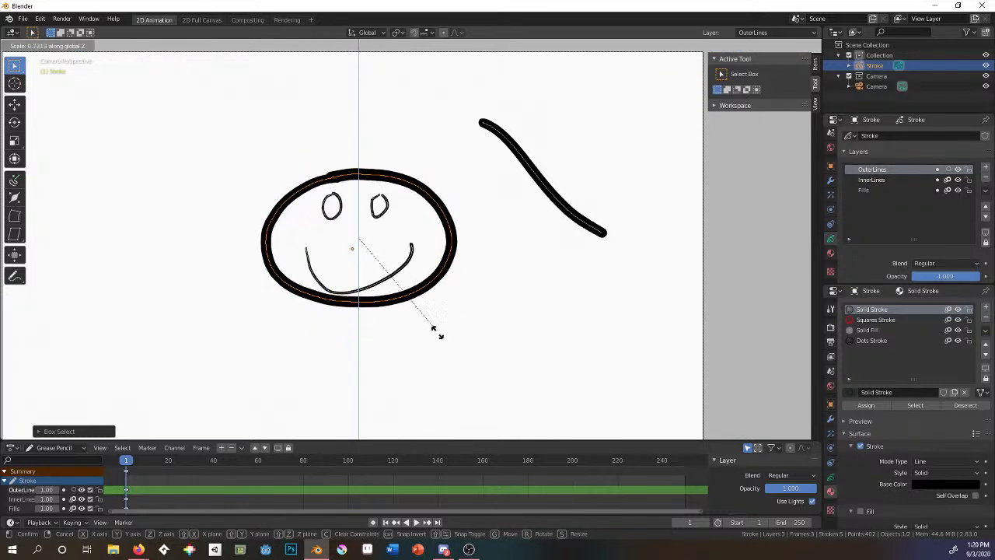
left_click(436, 333)
key("s")
key("x")
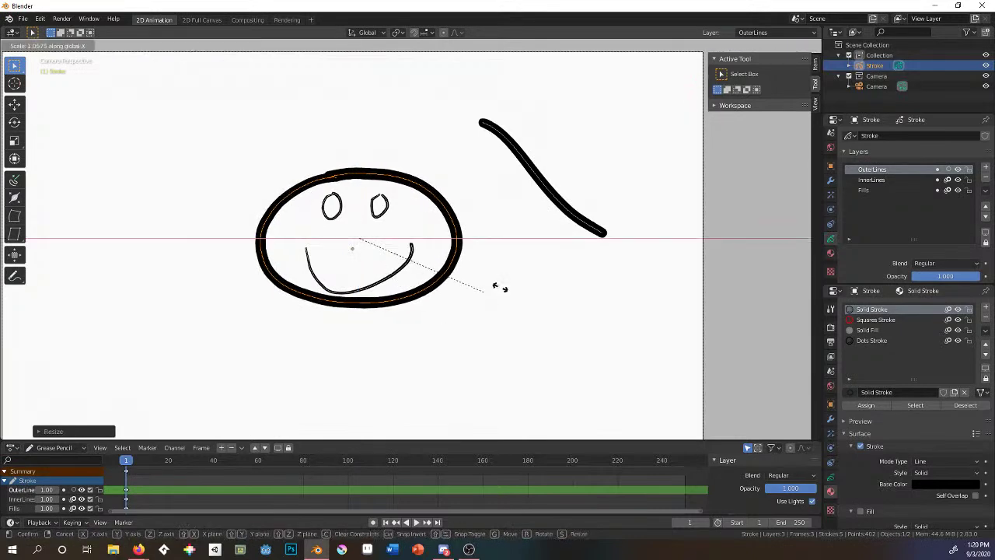
left_click(544, 283)
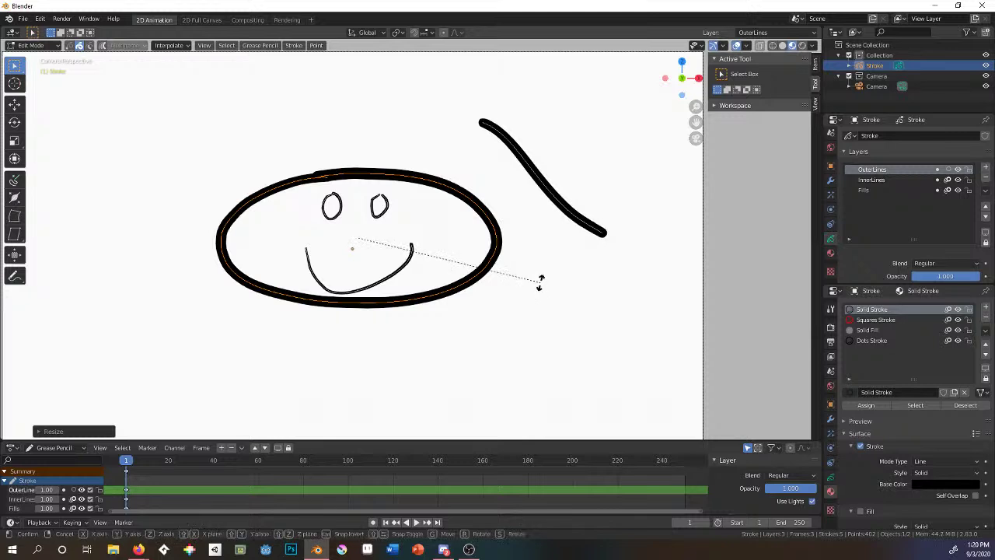
Try rotating the face outline without applying a rotation, and undo its X and Z scaling.
key("r")
key("Escape")
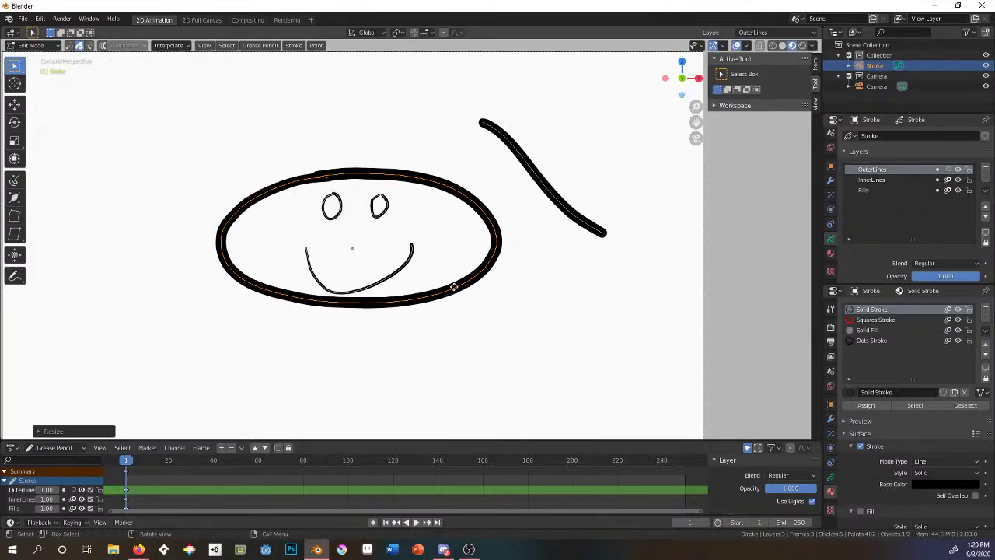
key("r")
key("Escape")
key("ctrl+z")
key("ctrl+z")
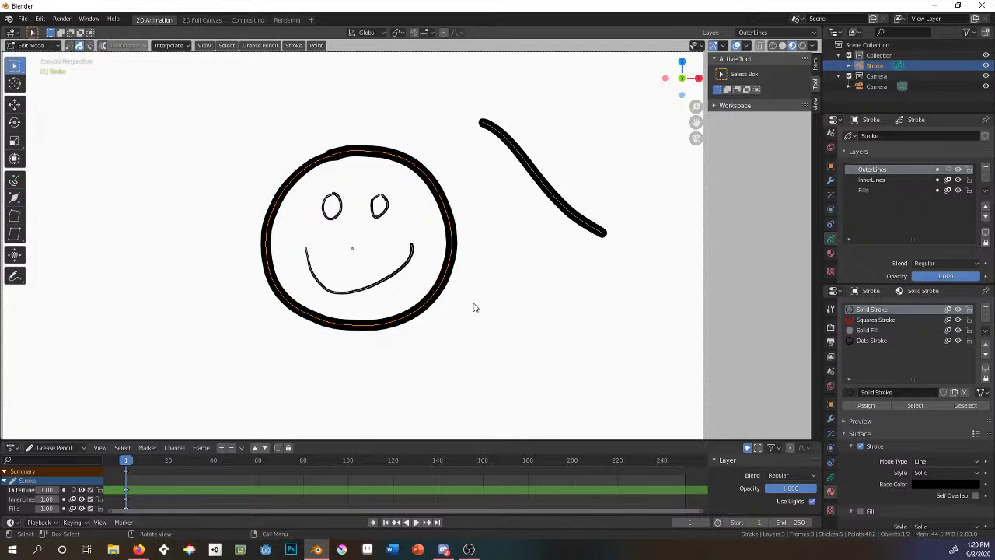
Switch to Object Mode and delete the whole smiley Grease Pencil object.
left_click(31, 45)
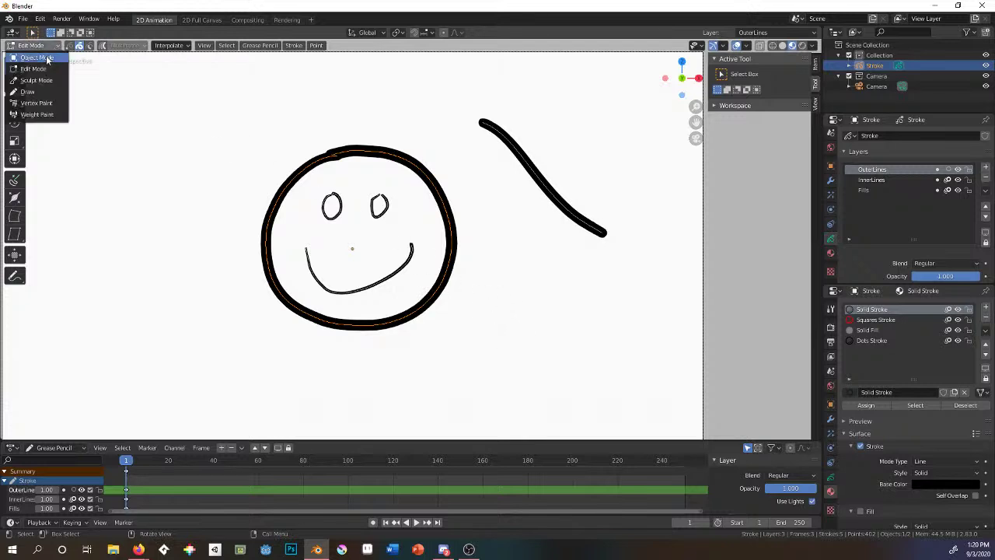
left_click(48, 59)
key("KP_0")
key("x")
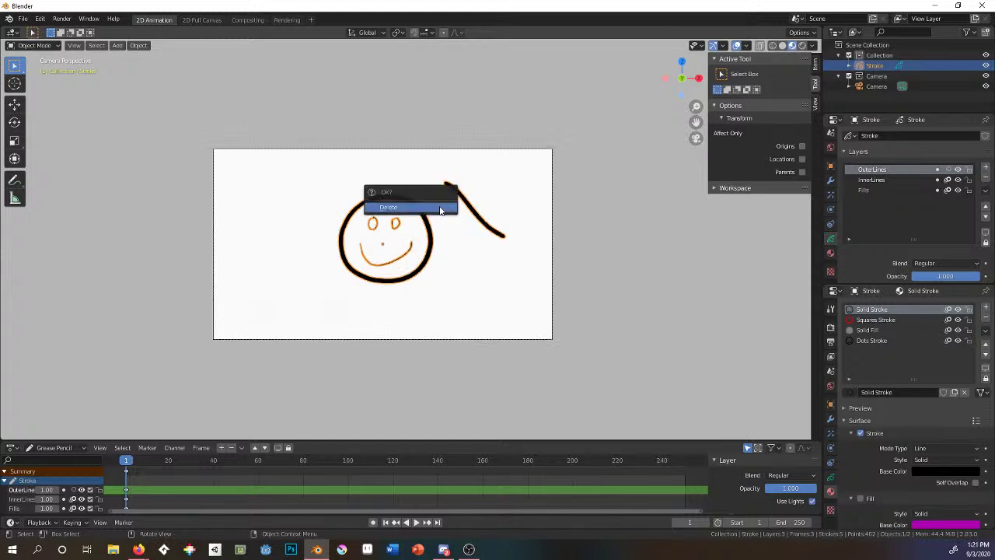
left_click(440, 208)
scroll(399, 229, "up", 2)
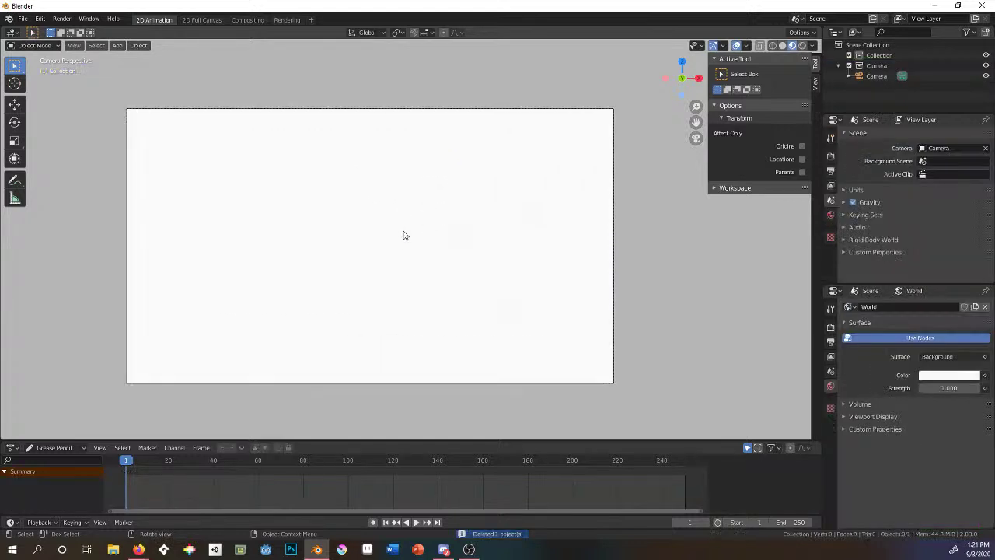
Add a new Grease Pencil Stroke object to the empty scene.
key("shift")
key("shift+a")
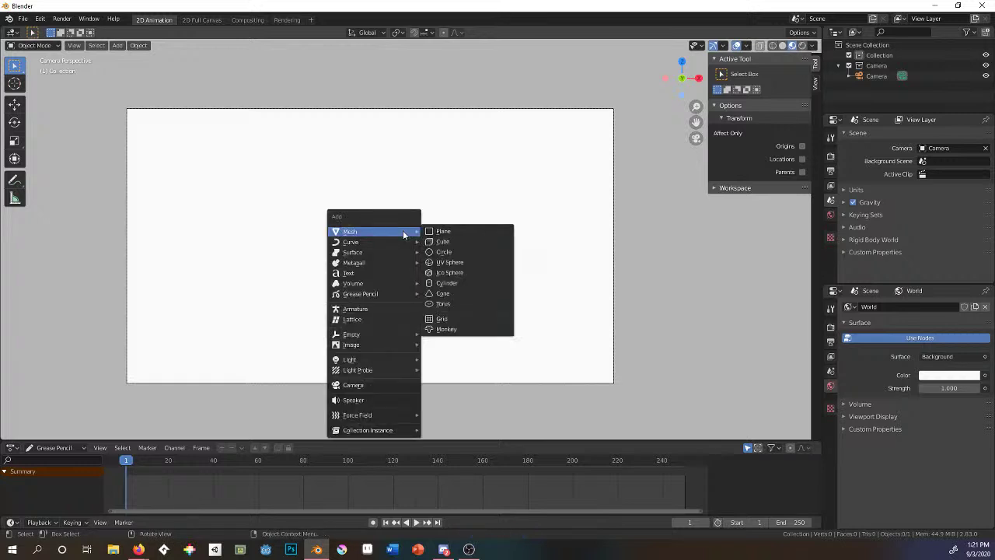
mouse_move(379, 294)
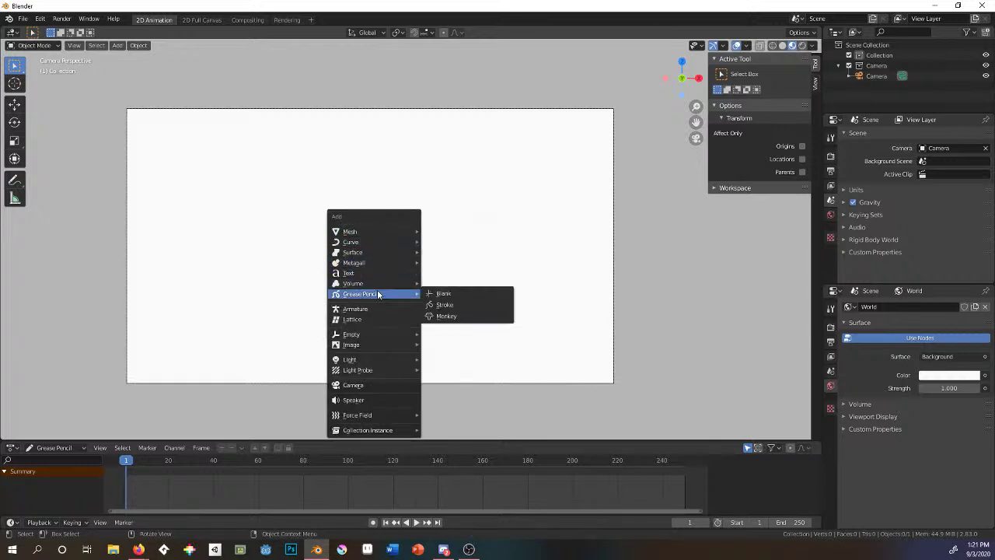
left_click(433, 305)
scroll(342, 258, "up", 2)
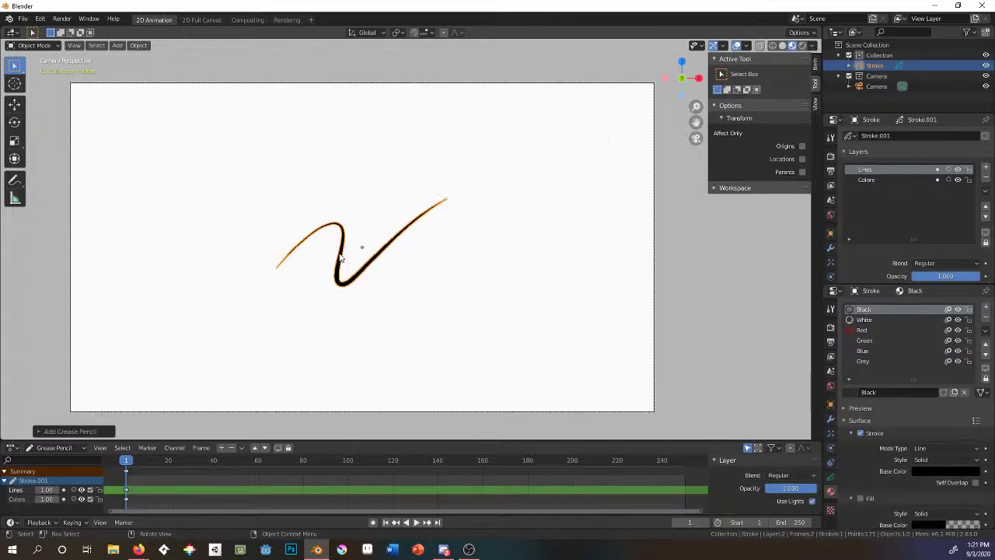
scroll(342, 258, "up", 1)
scroll(338, 247, "down", 1)
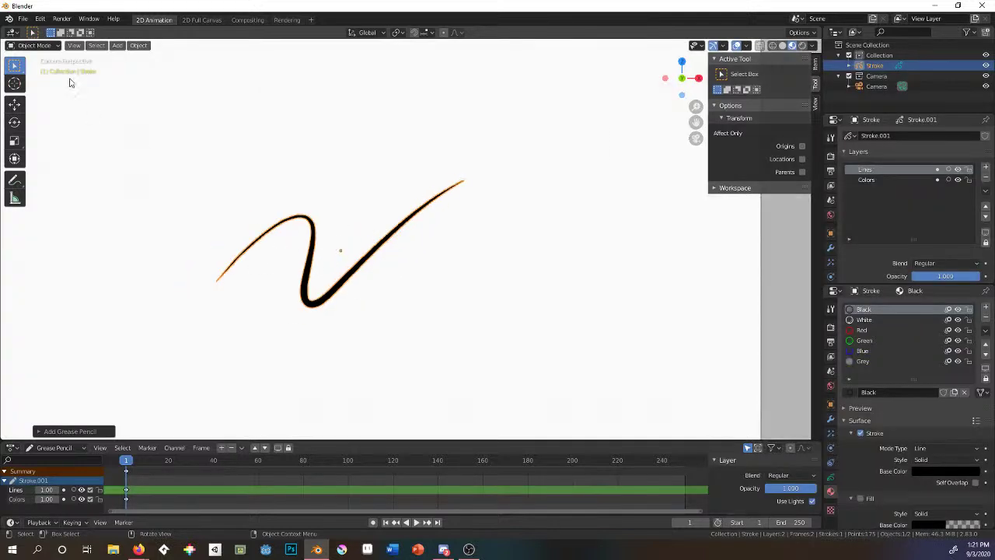
Switch the new Grease Pencil object to Edit Mode and delete all points of its default stroke.
left_click(32, 45)
left_click(44, 68)
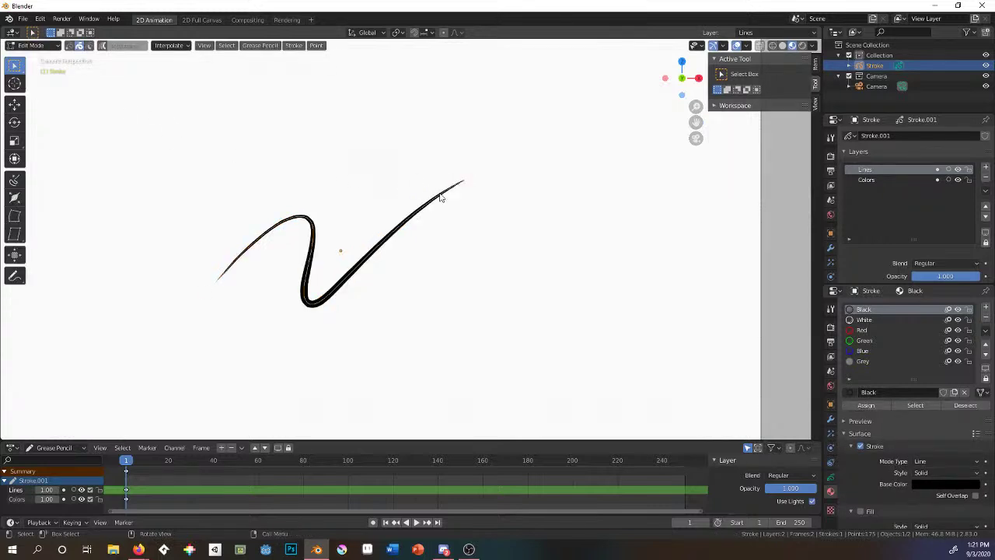
key("x")
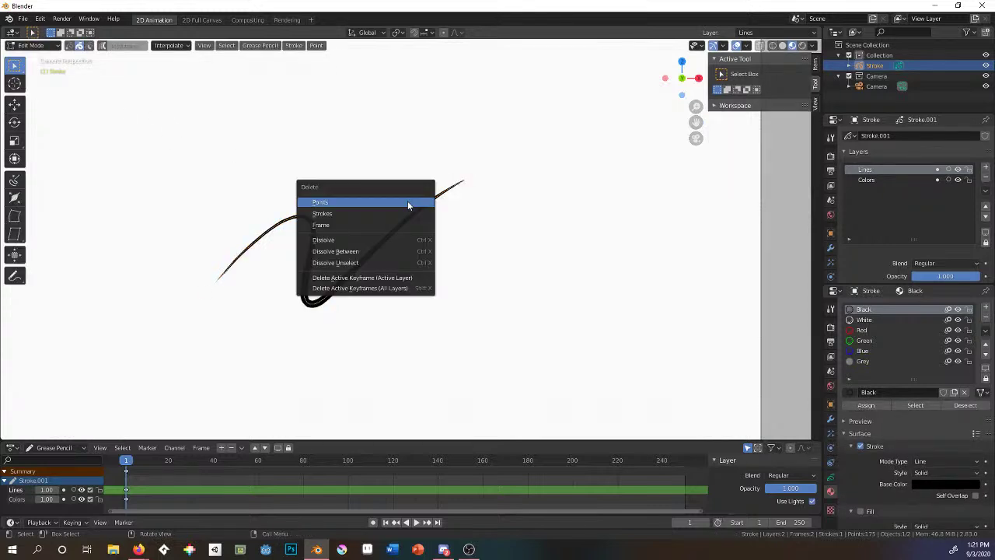
left_click(407, 202)
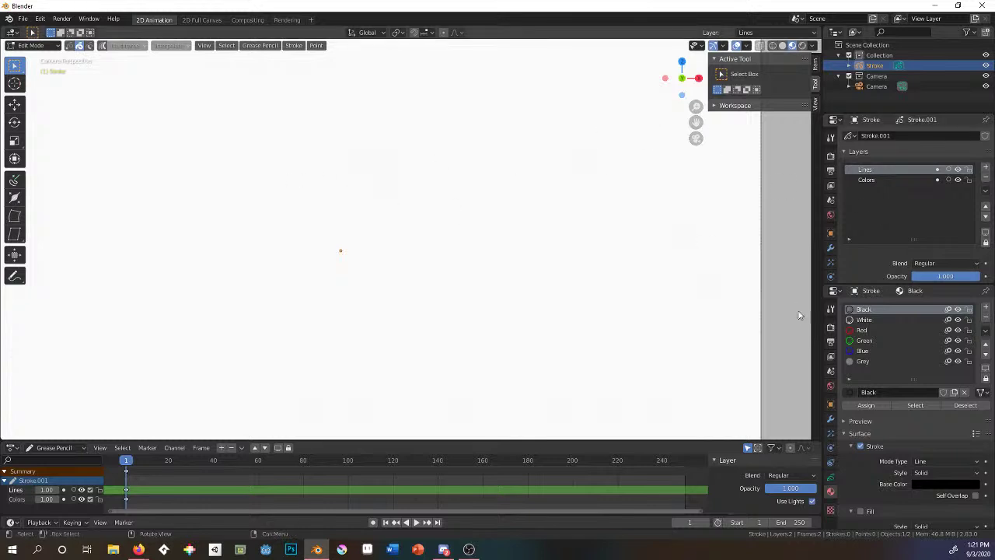
Frame the camera view and examine the Scene properties and the World background surface settings.
key("Home")
scroll(453, 159, "up", 2)
scroll(451, 308, "down", 2)
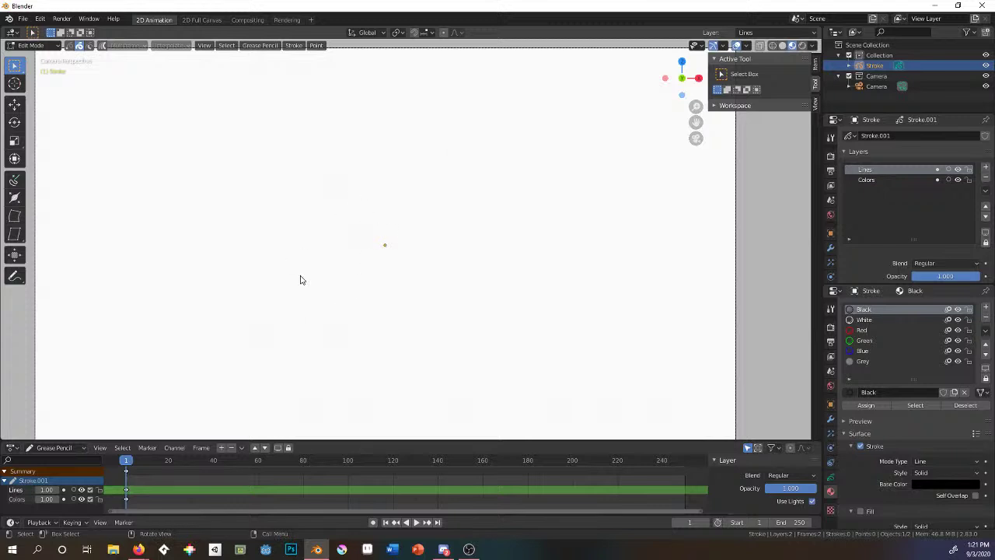
left_click(831, 371)
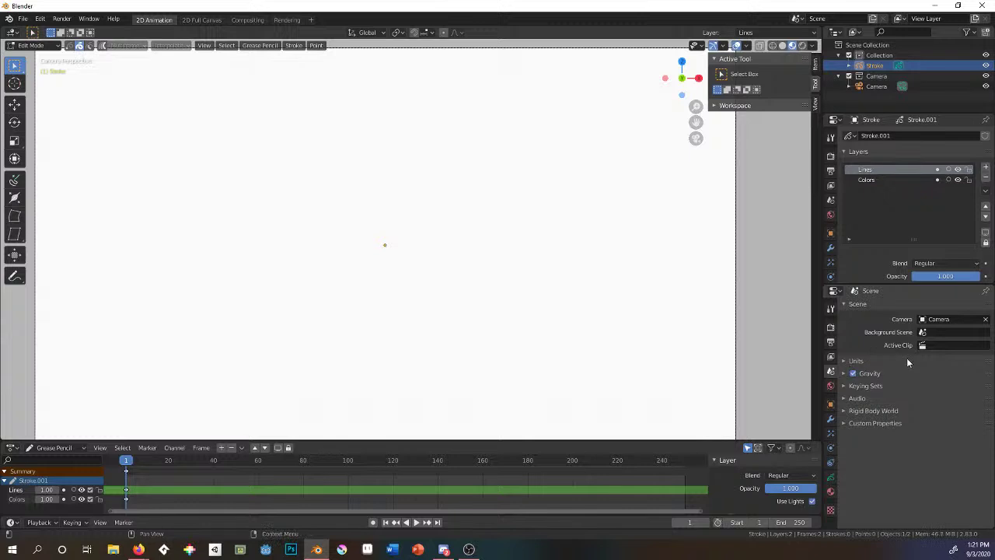
left_click(830, 386)
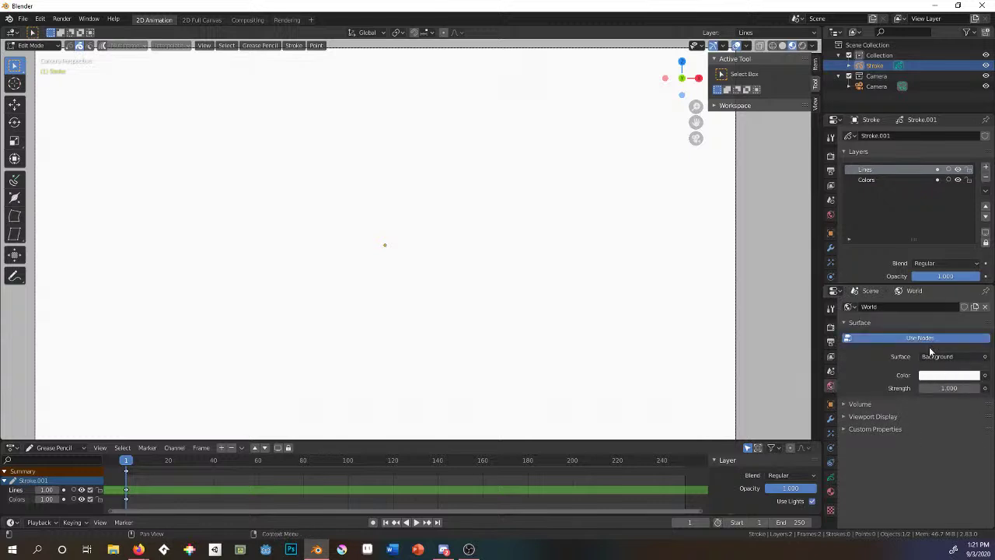
Darken the World background surface color to grey.
left_click(944, 376)
left_click_drag(972, 268, 975, 270)
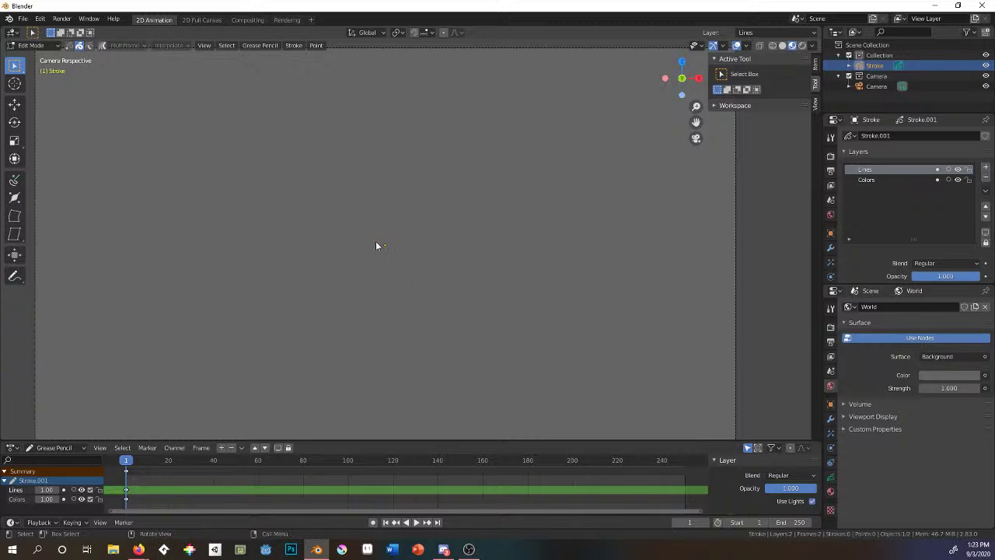
Switch the empty Grease Pencil object to Draw mode and sketch two simple human outlines side by side with the Ink Pen.
left_click(31, 45)
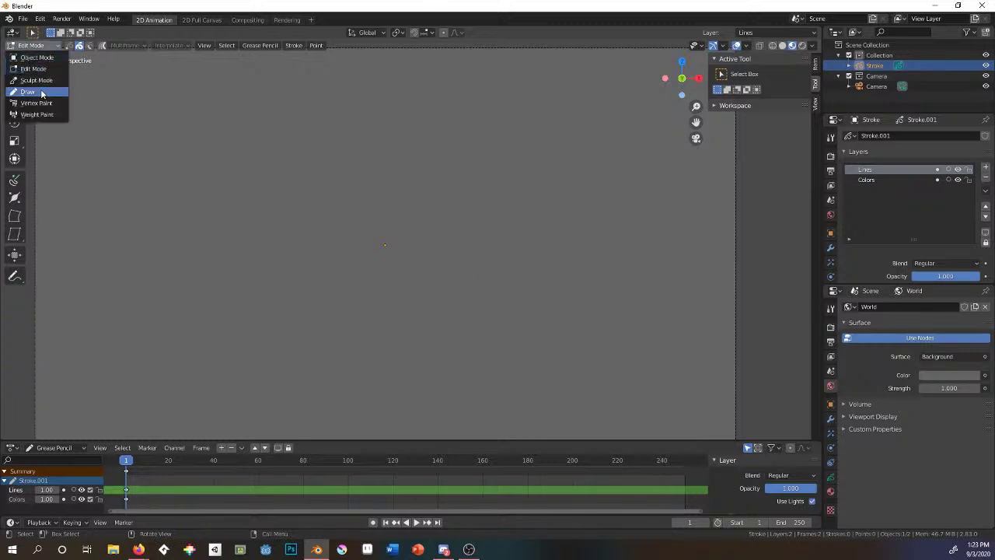
left_click(43, 93)
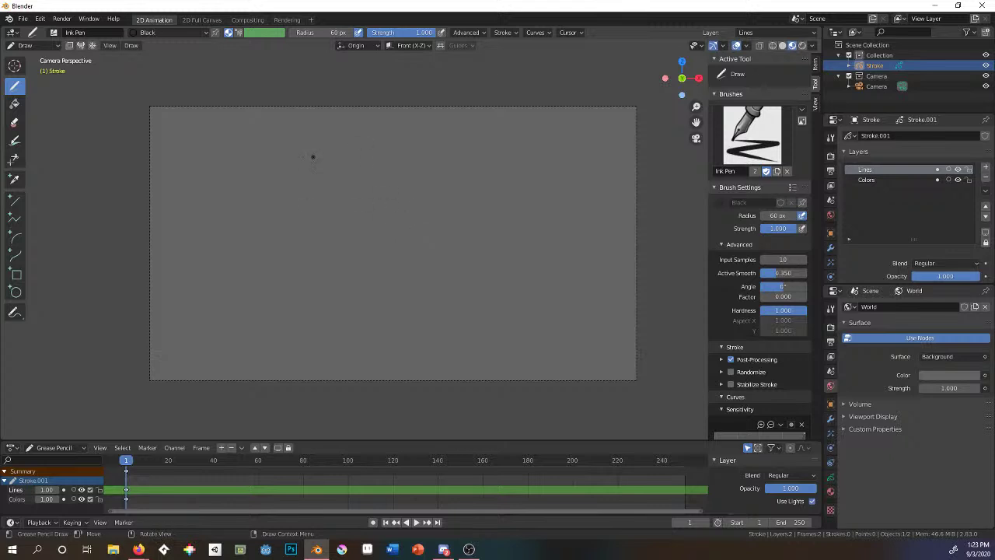
mouse_move(288, 207)
left_mouse_down()
mouse_move(323, 175)
mouse_move(317, 205)
mouse_move(370, 202)
mouse_move(327, 237)
mouse_move(317, 317)
mouse_move(295, 274)
mouse_move(264, 270)
mouse_move(270, 232)
mouse_move(290, 204)
left_mouse_up()
mouse_move(444, 204)
left_mouse_down()
mouse_move(457, 171)
mouse_move(477, 205)
mouse_move(540, 204)
mouse_move(490, 234)
mouse_move(466, 309)
mouse_move(441, 309)
mouse_move(425, 250)
mouse_move(442, 204)
left_mouse_up()
left_click(451, 197)
Switch to Object Mode and deselect the object holding both human outlines.
left_click(33, 45)
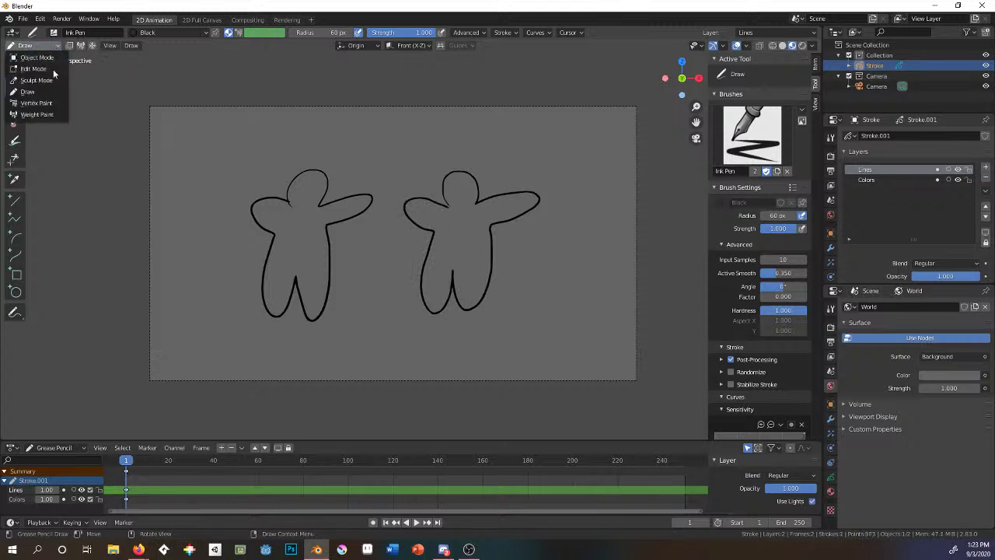
left_click(52, 59)
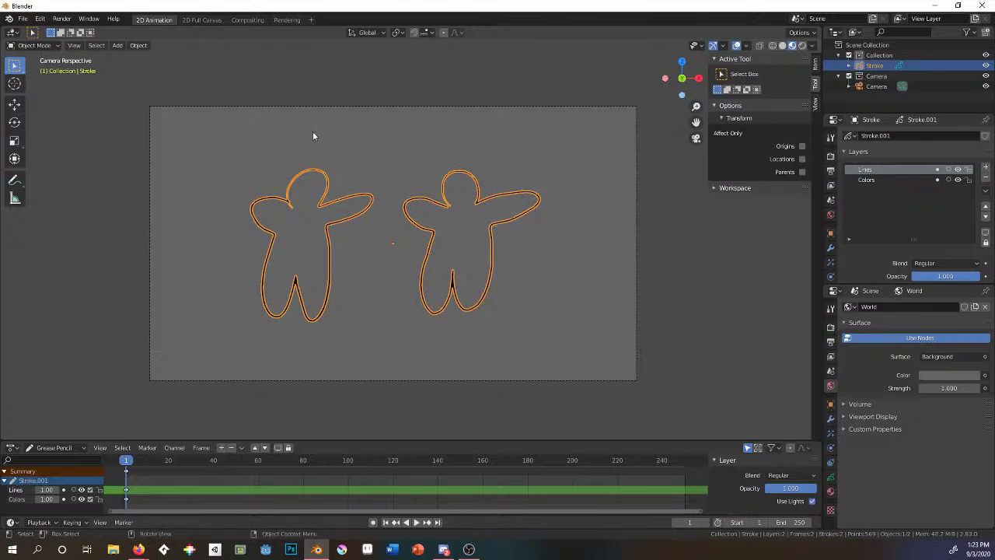
left_click(30, 45)
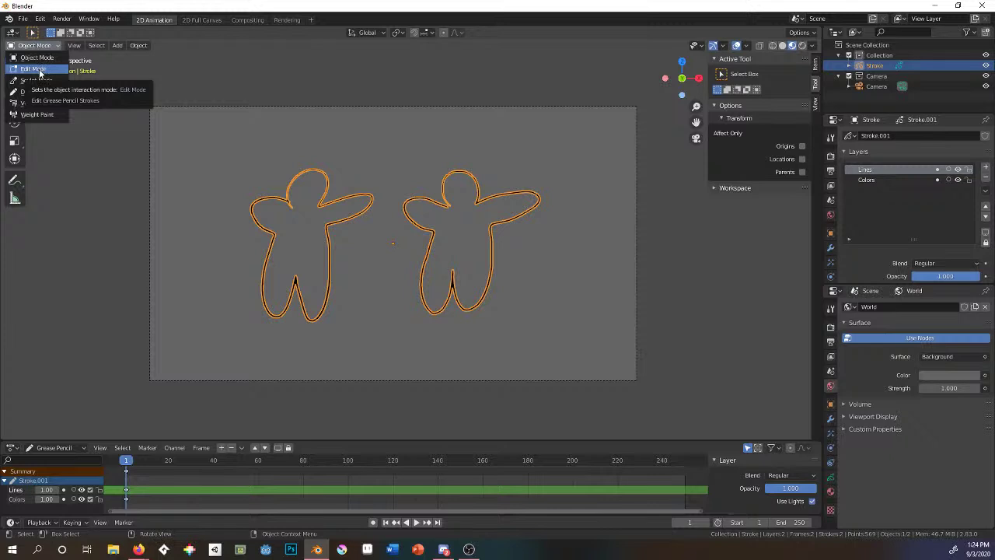
left_click(275, 137)
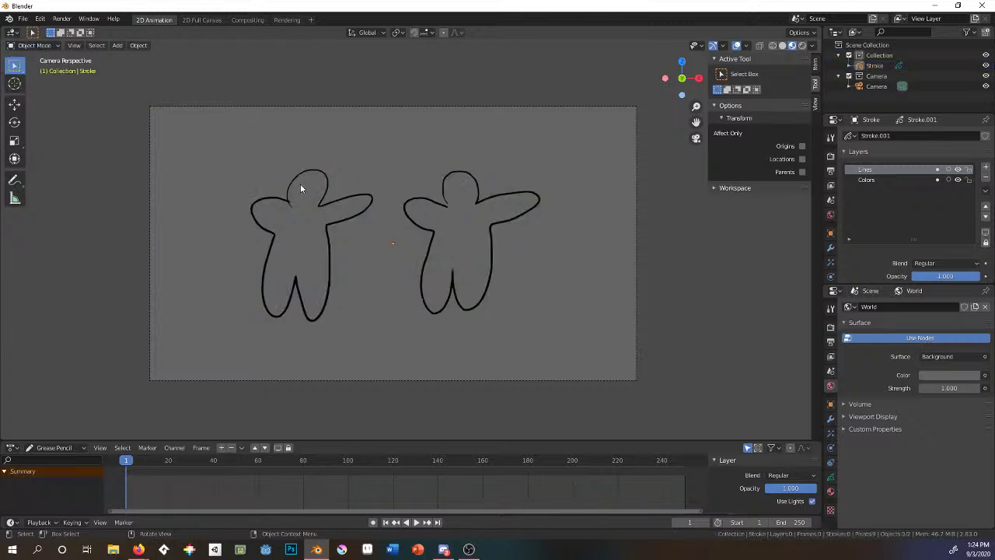
Add a second Grease Pencil Stroke object over the two outlines and delete that new object.
key("shift+a")
mouse_move(305, 189)
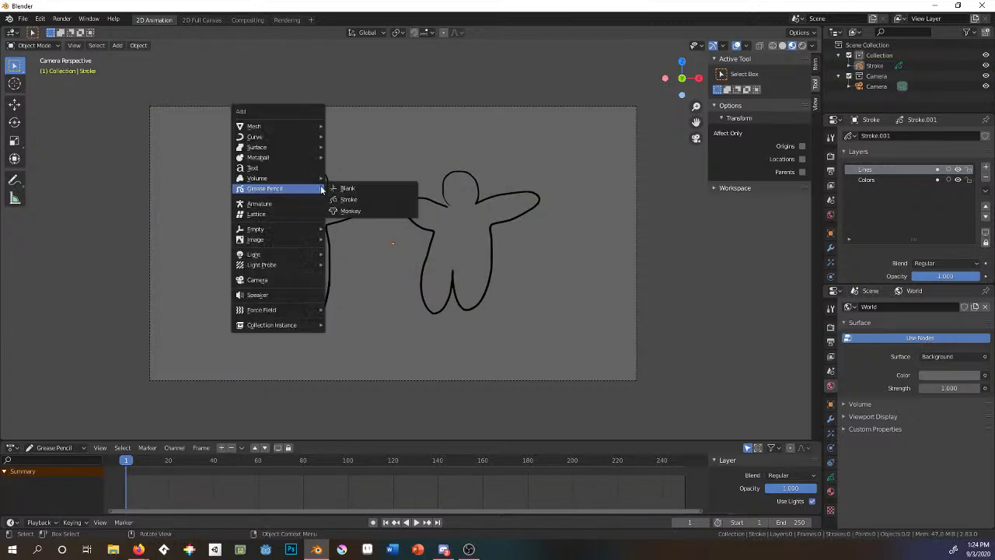
left_click(346, 200)
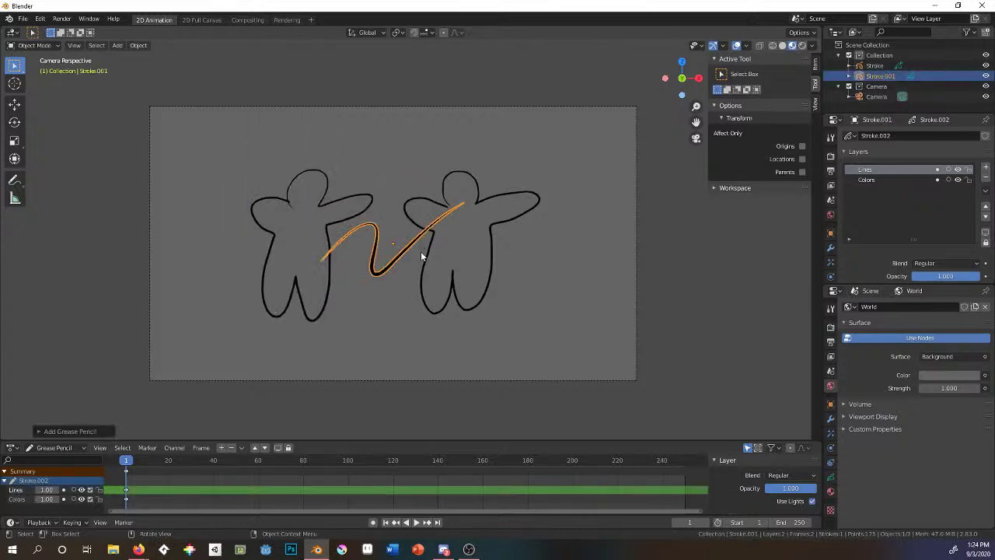
key("x")
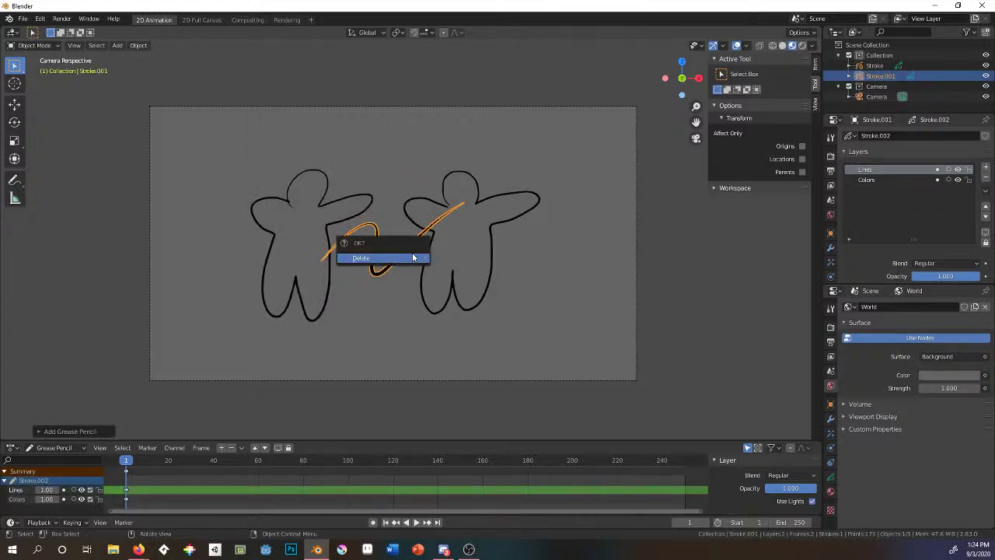
left_click(411, 255)
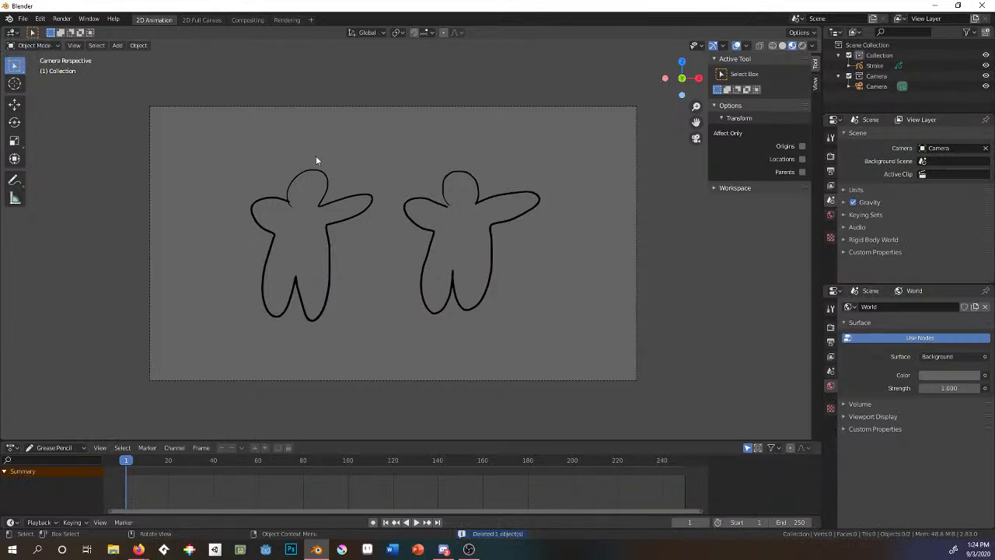
Select and delete the Grease Pencil object that contains both human outlines.
left_click(353, 195)
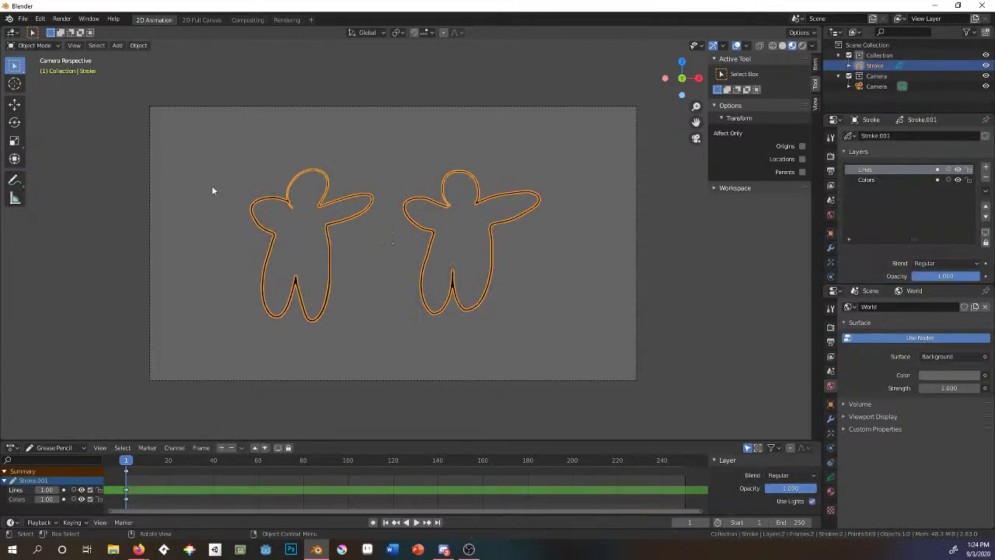
key("x")
left_click(235, 207)
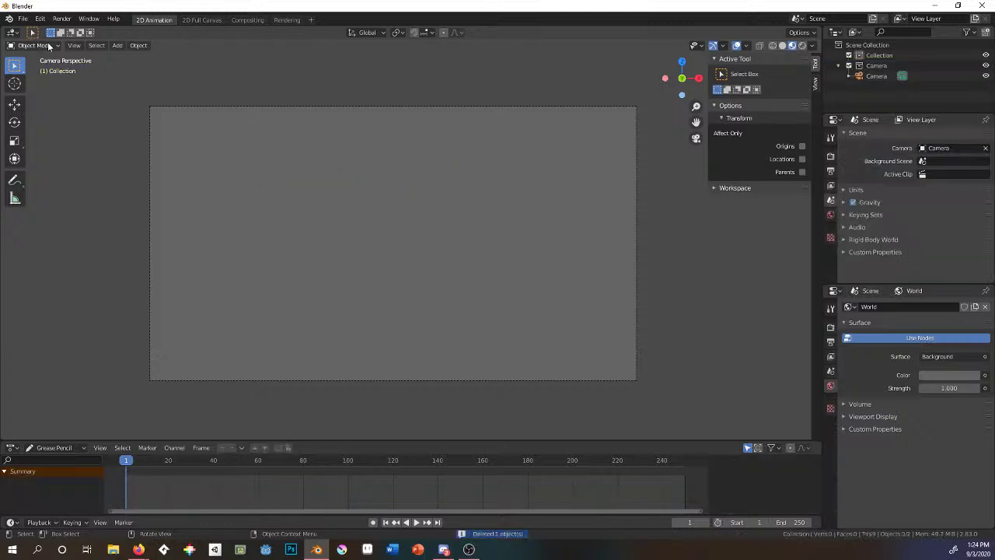
Add a fresh Grease Pencil Stroke object to the empty scene and delete all points of its default stroke in Edit Mode.
key("shift+a")
mouse_move(306, 228)
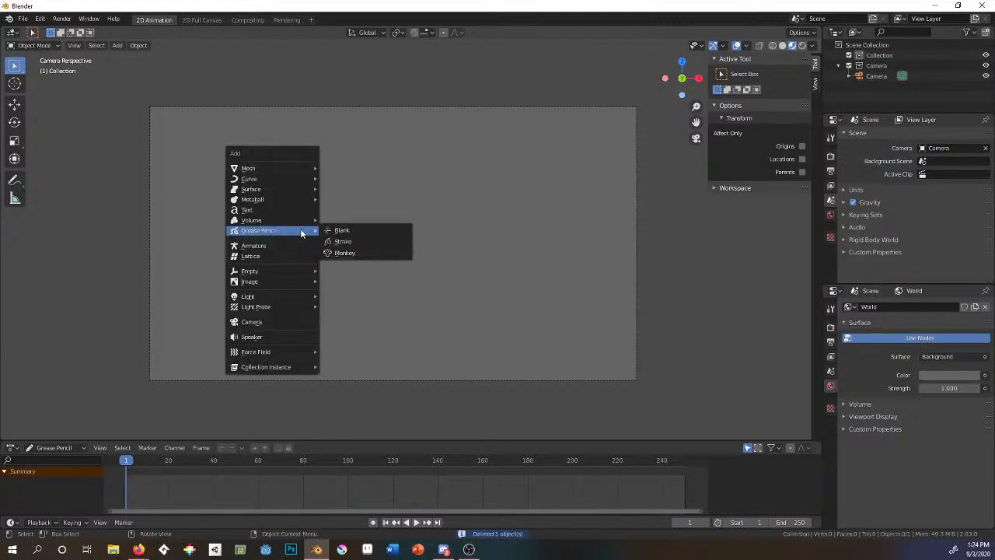
left_click(343, 242)
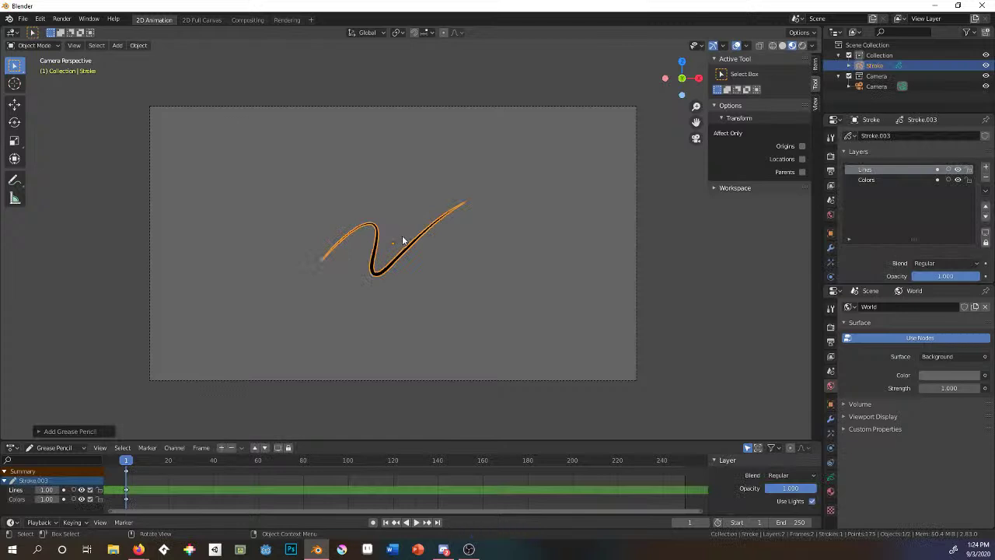
left_click(39, 45)
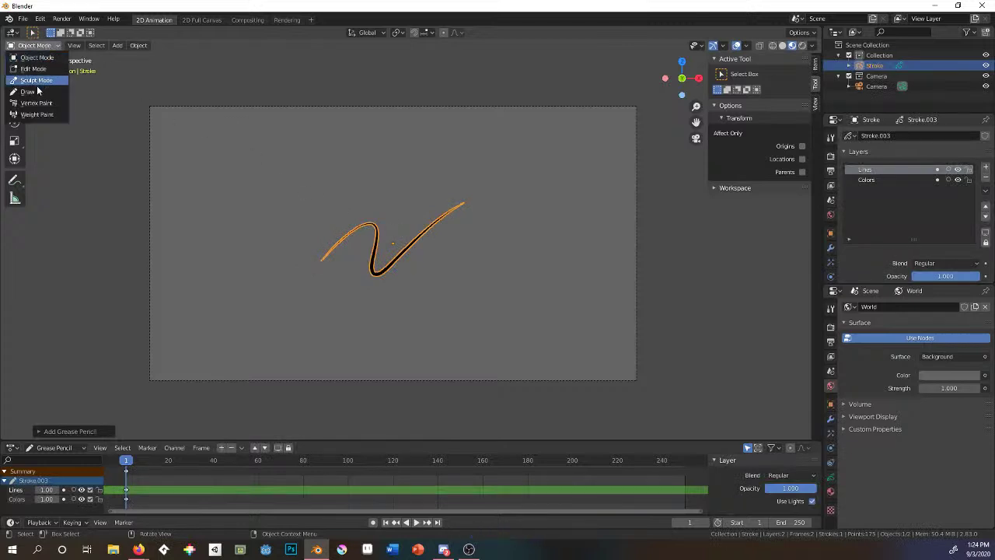
left_click(35, 68)
key("x")
left_click(383, 203)
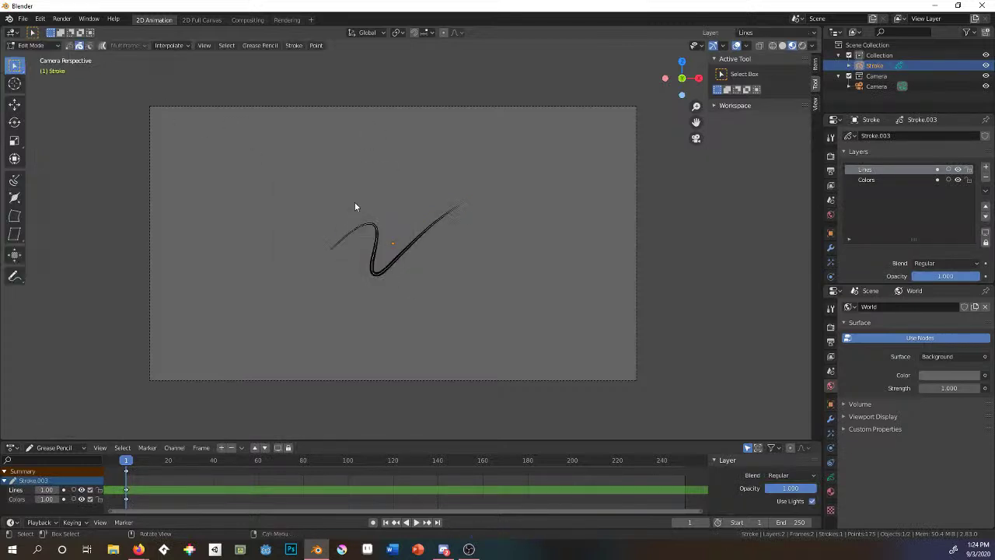
key("x")
left_click(355, 199)
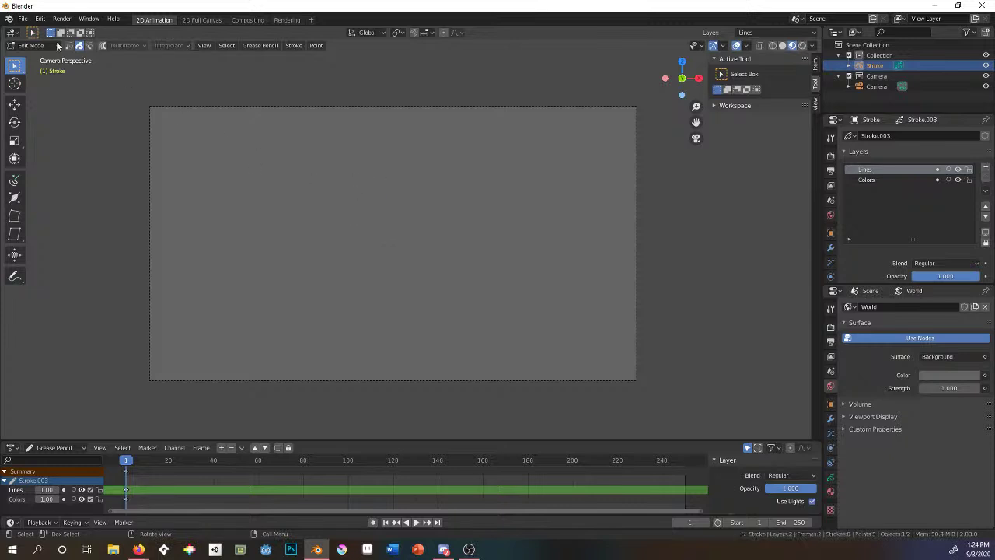
Draw a masked character with one arm pointing sideways in the left half of the camera frame, using the Ink Pen in Draw mode.
left_click(31, 45)
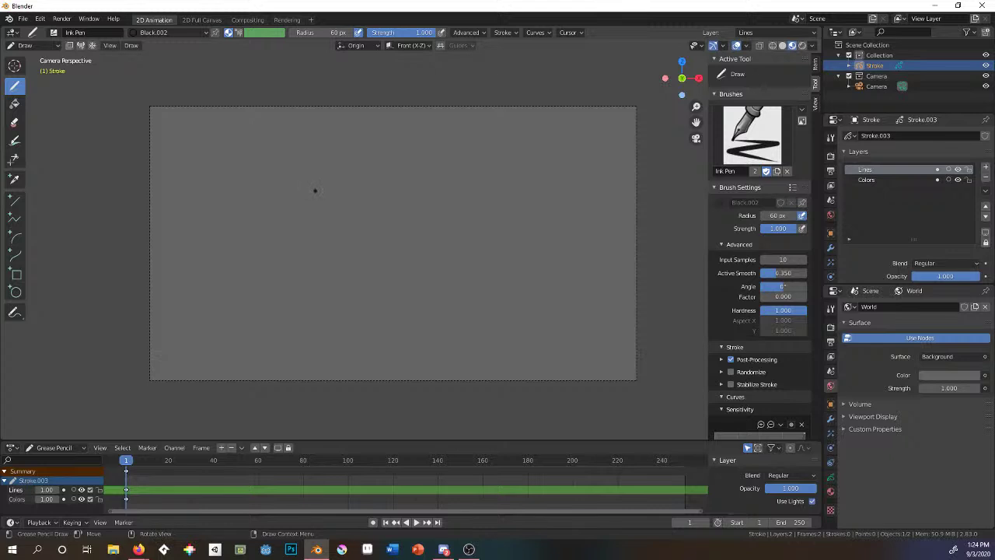
mouse_move(311, 188)
left_mouse_down()
mouse_move(337, 158)
mouse_move(344, 192)
mouse_move(324, 175)
left_mouse_up()
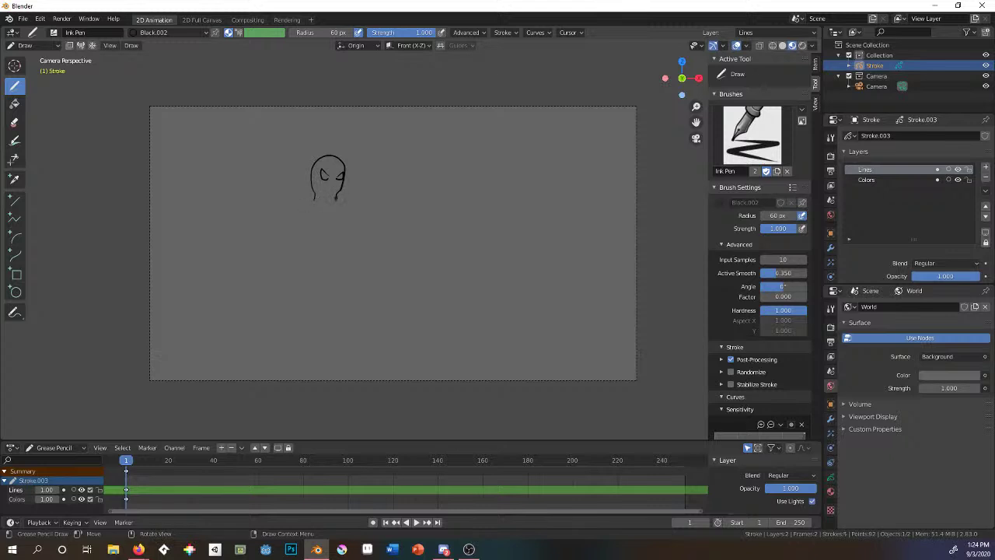
mouse_move(315, 194)
left_mouse_down()
mouse_move(276, 232)
mouse_move(267, 289)
mouse_move(292, 281)
mouse_move(281, 259)
mouse_move(302, 232)
mouse_move(301, 261)
left_mouse_up()
mouse_move(344, 200)
left_mouse_down()
mouse_move(402, 240)
mouse_move(409, 258)
mouse_move(350, 233)
mouse_move(342, 264)
mouse_move(353, 347)
mouse_move(371, 355)
mouse_move(335, 366)
mouse_move(322, 311)
mouse_move(305, 359)
mouse_move(267, 347)
mouse_move(296, 318)
mouse_move(307, 274)
mouse_move(298, 314)
left_mouse_up()
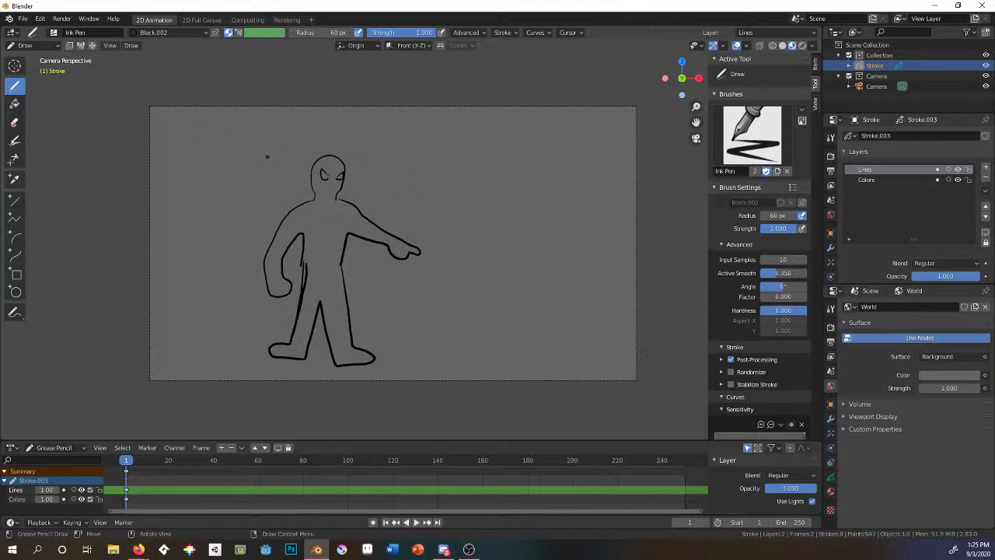
Return to Object Mode and add another Grease Pencil Stroke object for a separate second character.
left_click(53, 48)
left_click(43, 40)
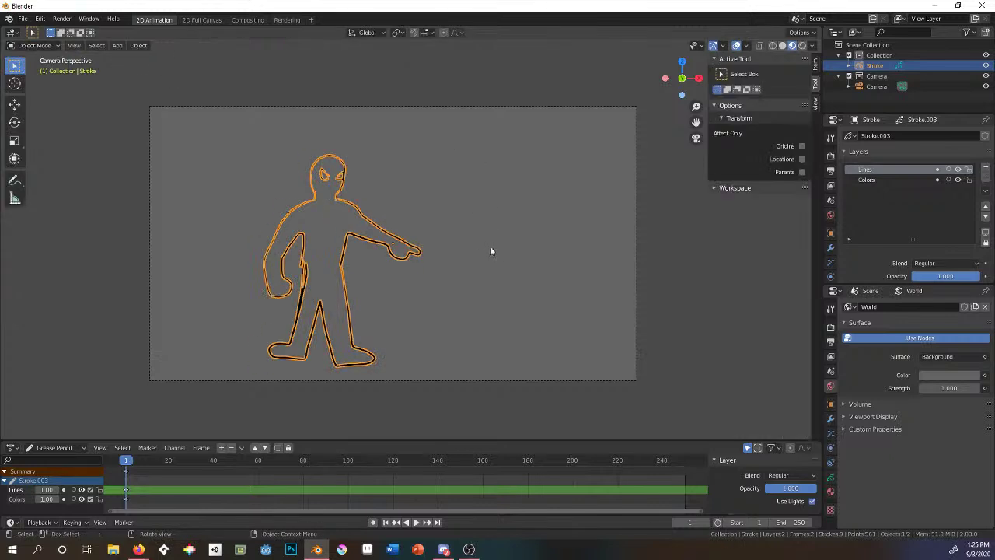
key("shift+a")
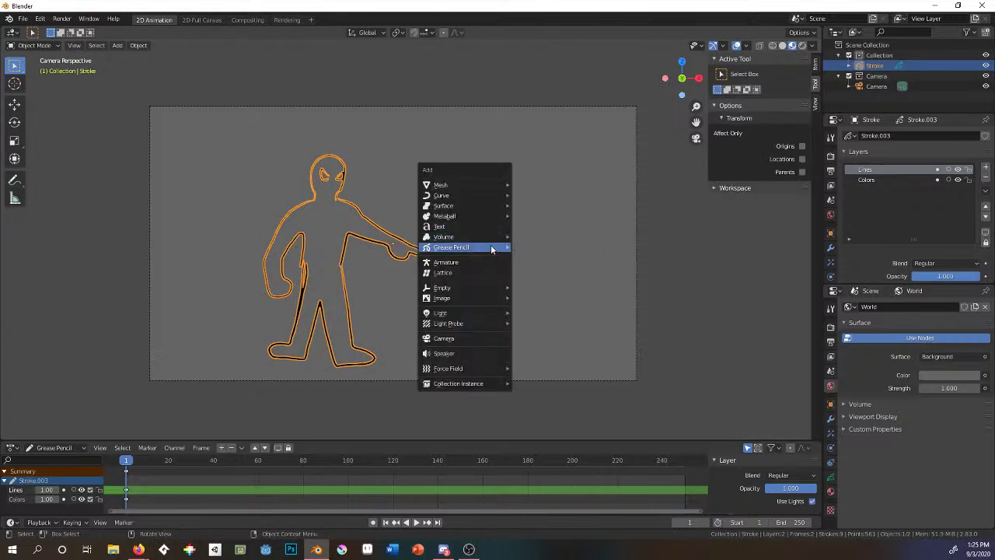
mouse_move(490, 246)
left_click(535, 257)
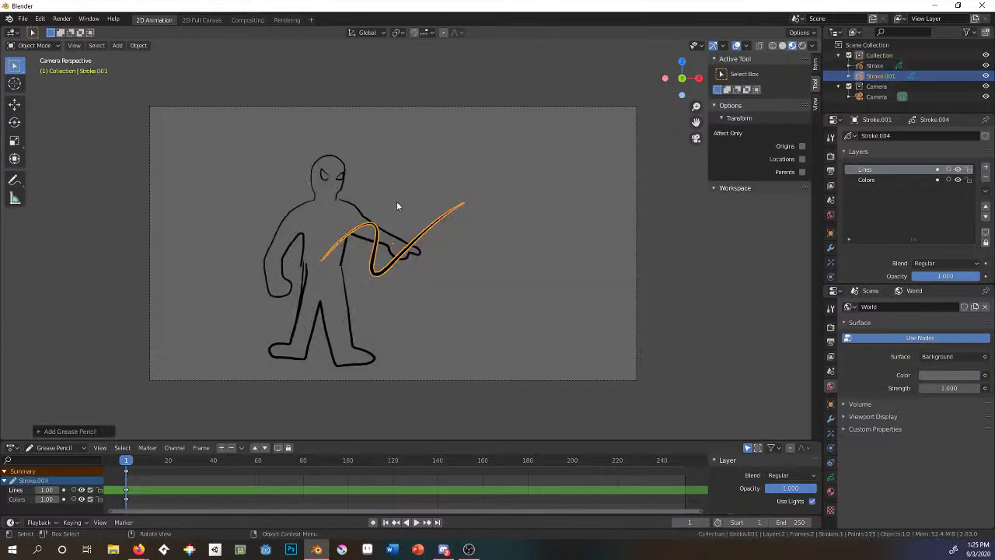
Switch the second Grease Pencil object to Edit Mode and delete its default stroke.
left_click(42, 43)
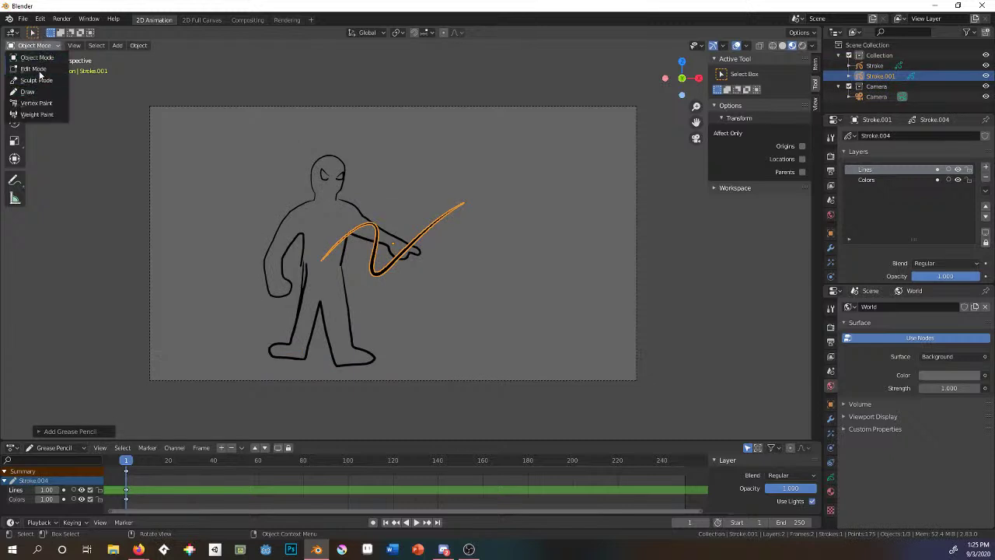
left_click(35, 66)
key("x")
left_click(409, 235)
In Draw mode, draw a second masked character in the right half of the frame, pointing up toward the first one.
left_click(44, 47)
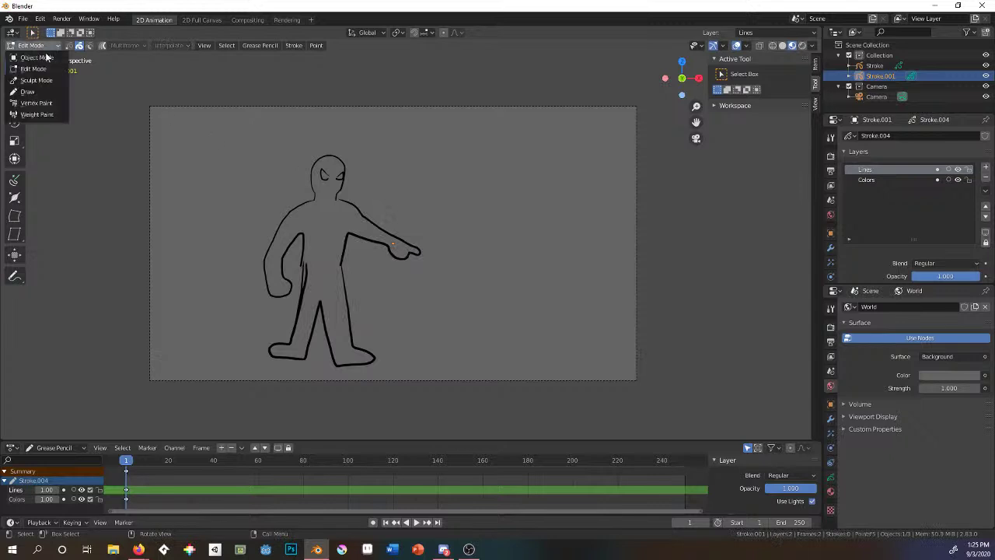
left_click(43, 92)
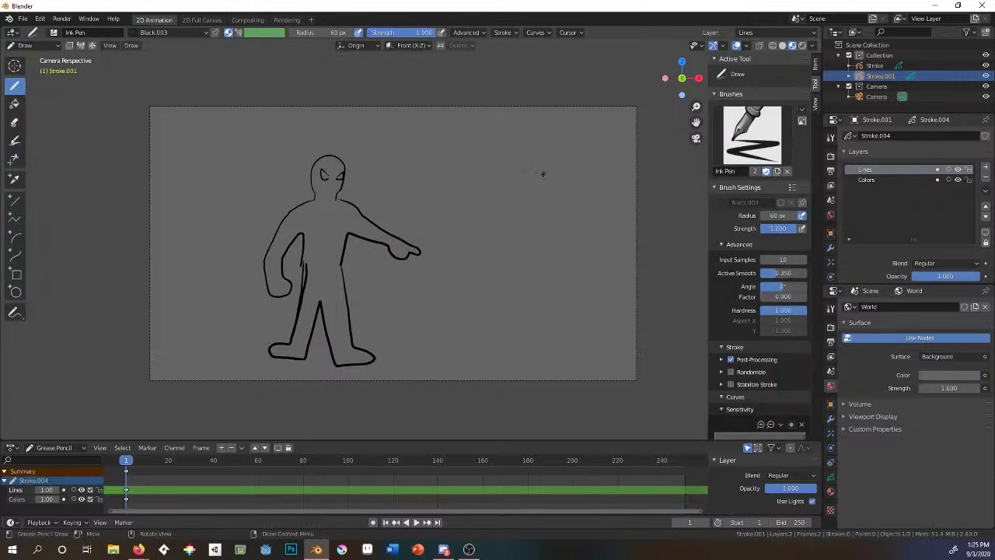
mouse_move(553, 171)
left_mouse_down()
mouse_move(539, 181)
mouse_move(537, 203)
mouse_move(567, 170)
mouse_move(570, 205)
mouse_move(538, 189)
mouse_move(561, 221)
mouse_move(493, 203)
mouse_move(457, 179)
mouse_move(518, 254)
mouse_move(515, 287)
left_mouse_up()
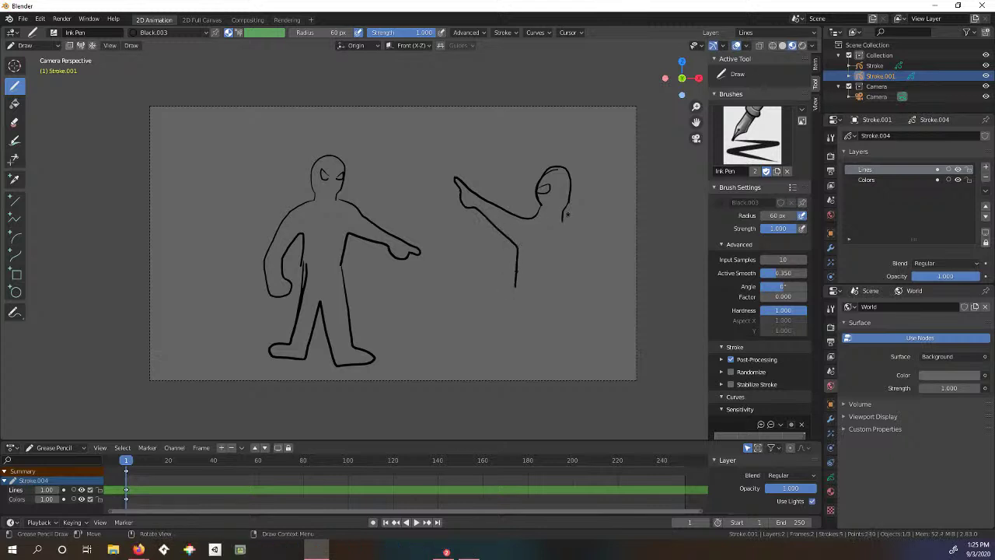
mouse_move(563, 221)
left_mouse_down()
mouse_move(595, 266)
mouse_move(592, 308)
mouse_move(572, 297)
mouse_move(570, 254)
mouse_move(557, 351)
left_mouse_up()
mouse_move(517, 285)
left_mouse_down()
mouse_move(498, 348)
mouse_move(536, 351)
left_mouse_up()
Return to Object Mode and move the second character about 5.08 m along the negative Y axis, toward the camera.
left_click(56, 46)
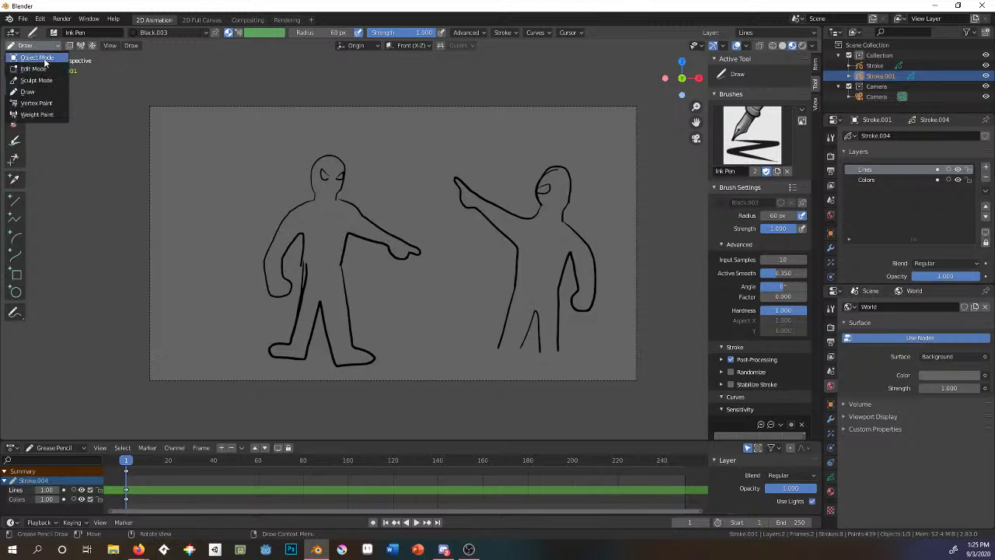
left_click(36, 57)
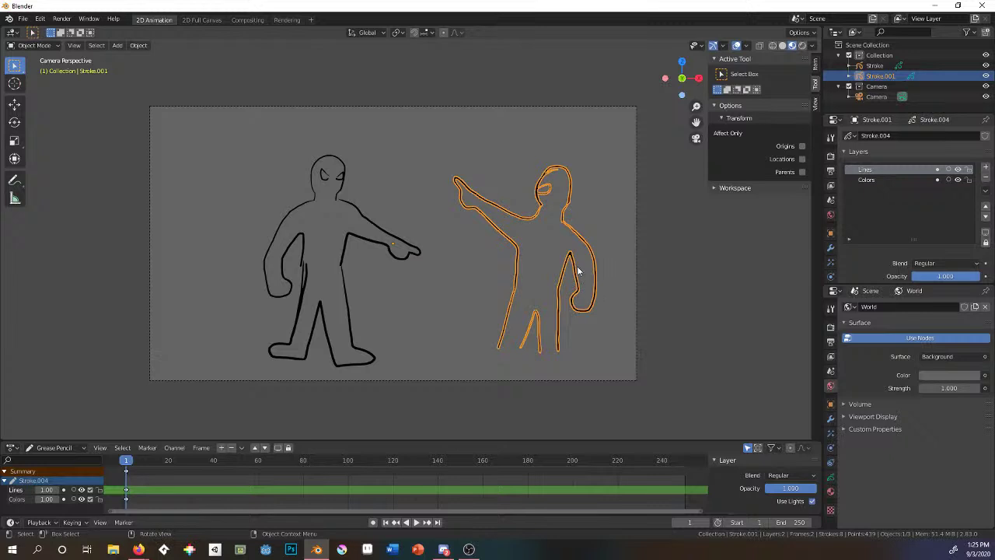
key("KP_1")
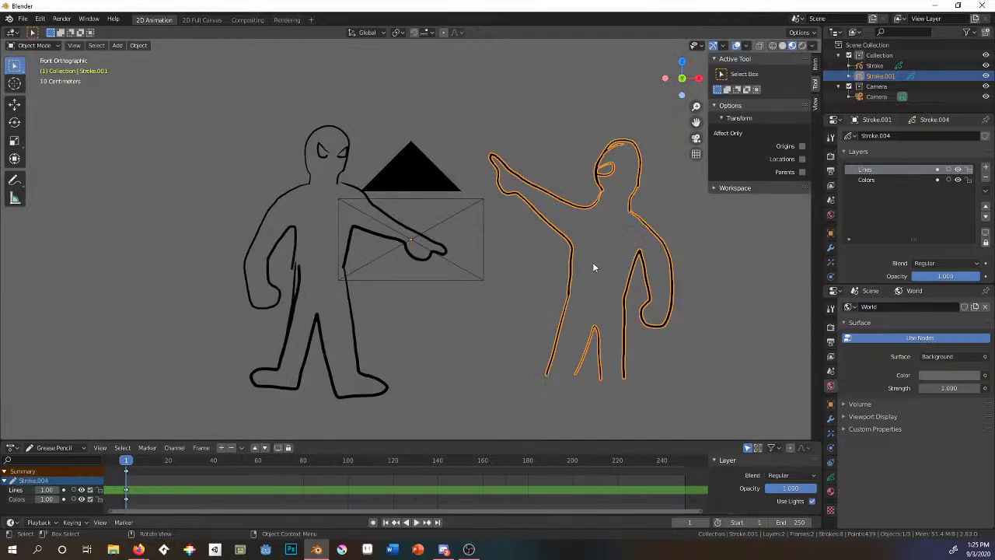
scroll(593, 266, "down", 1)
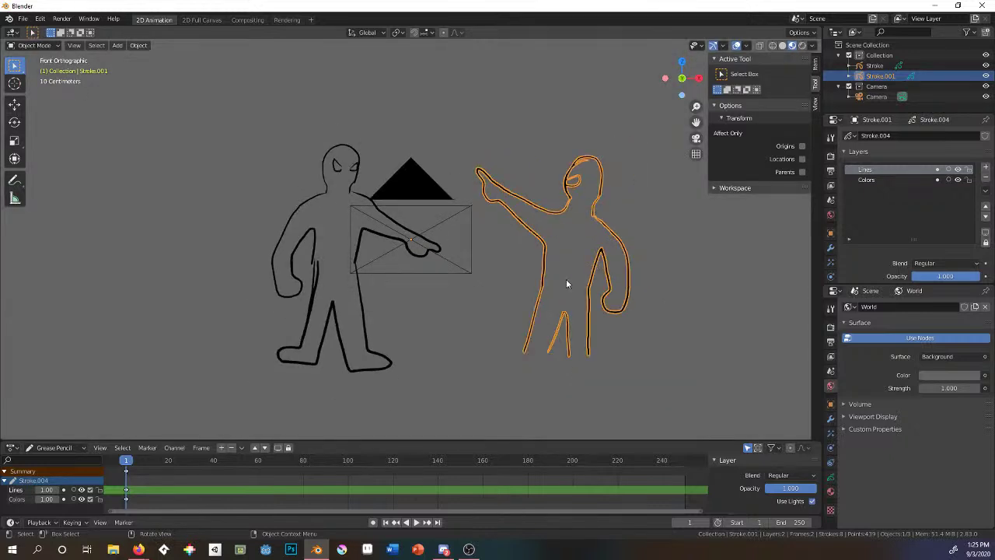
right_click(544, 311)
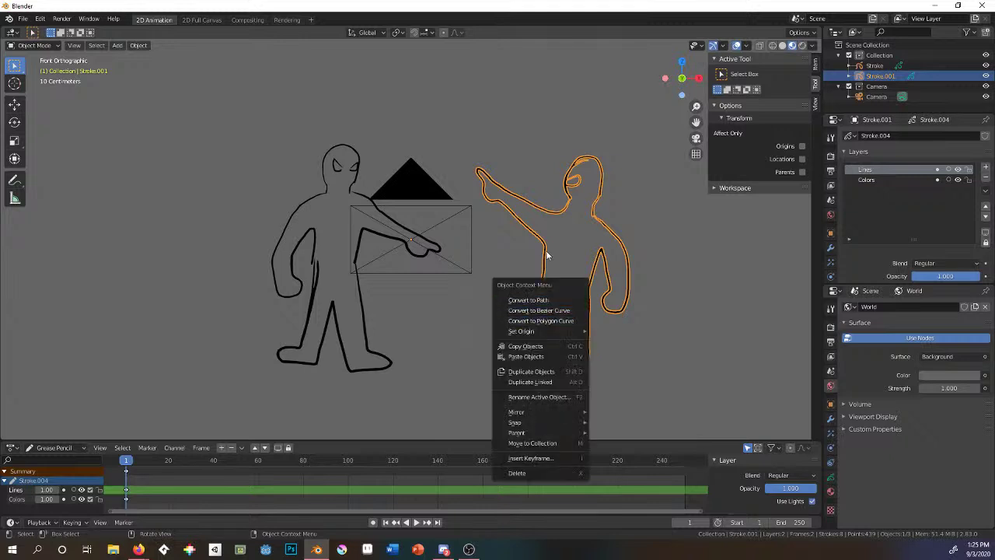
scroll(546, 217, "up", 1)
middle_click_drag(443, 264, 471, 261)
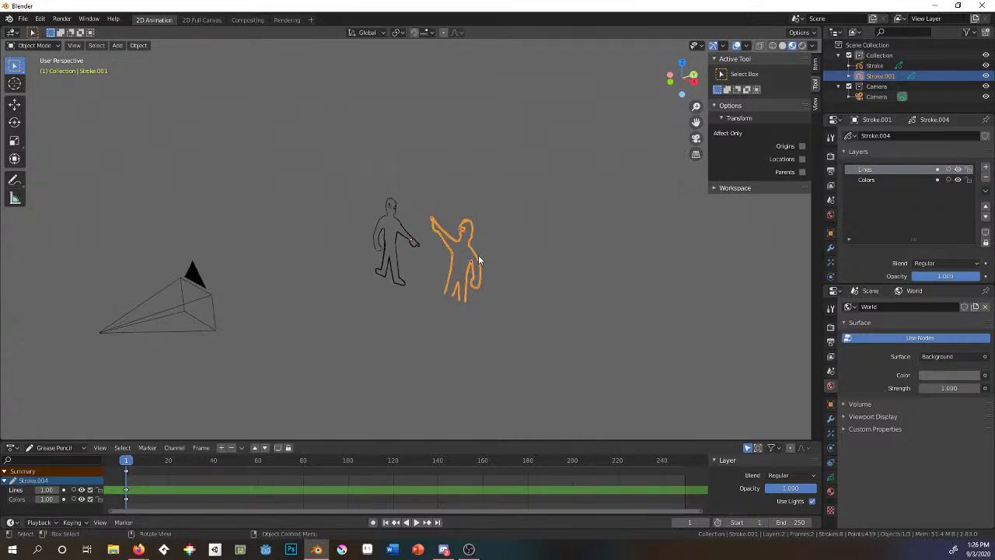
key("g")
key("y")
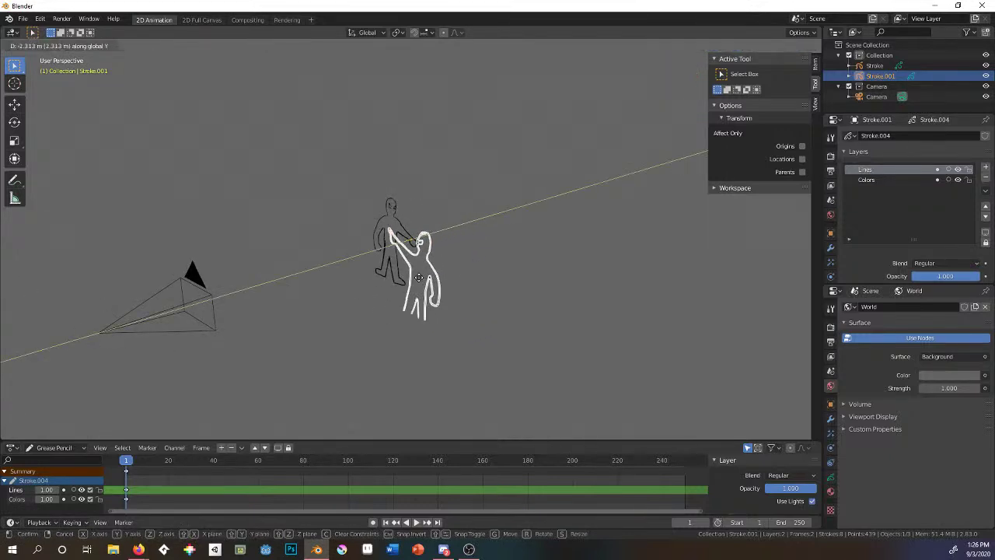
left_click(379, 297)
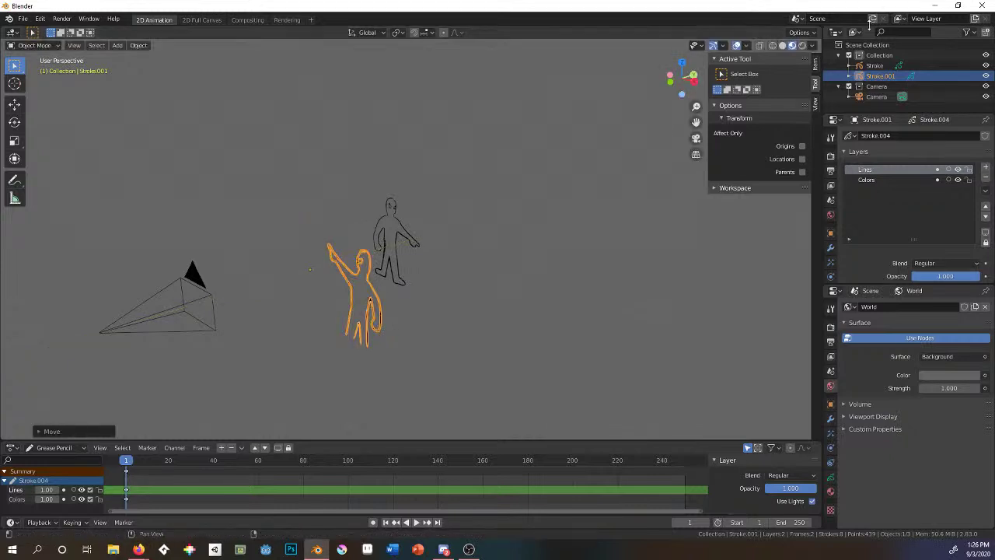
Split the viewport to add a camera view, and move the second character there to about X -0.52 m, Z -1.44 m.
left_click_drag(817, 27, 490, 155)
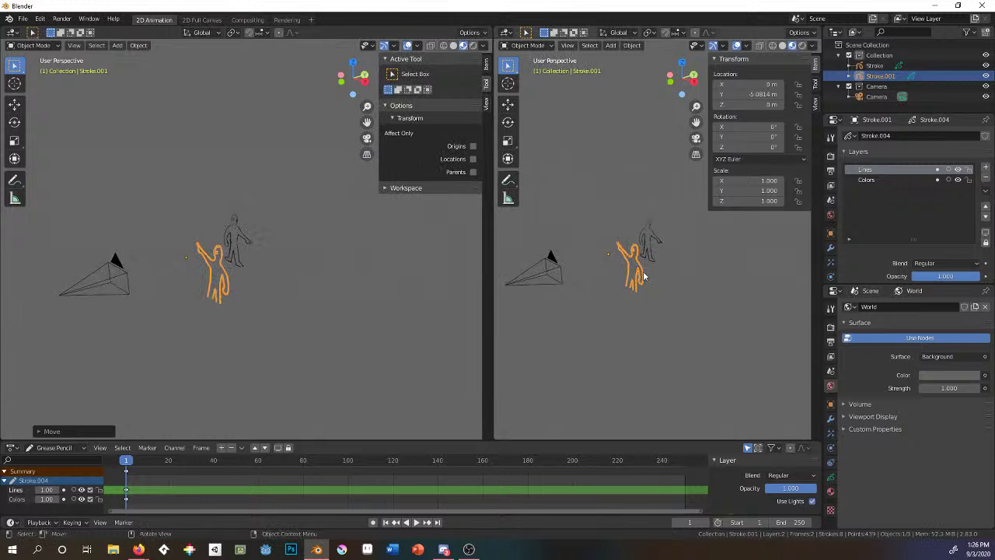
key("KP_0")
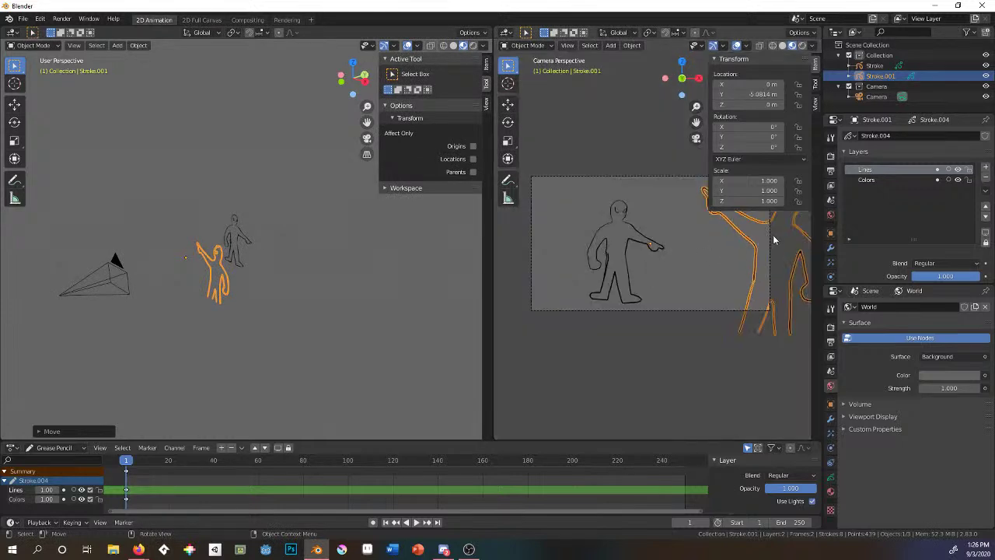
key("g")
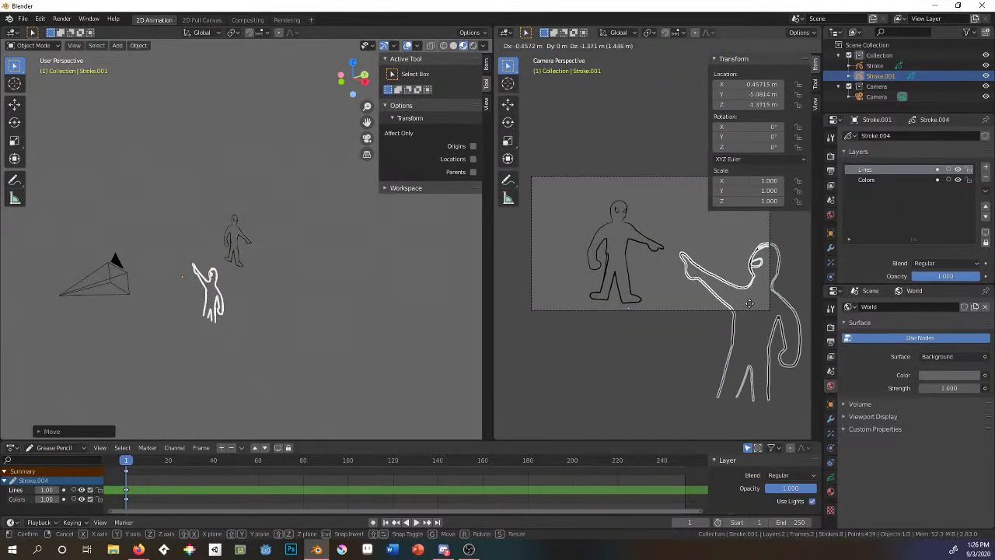
left_click(748, 307)
scroll(696, 253, "up", 1)
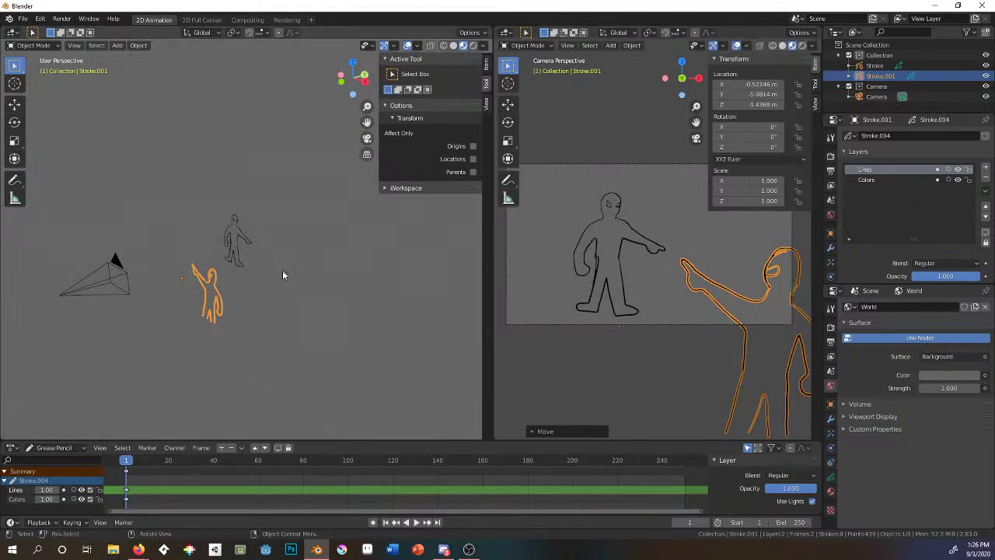
Delete the second character's Grease Pencil object from the scene.
middle_click_drag(223, 305, 217, 296)
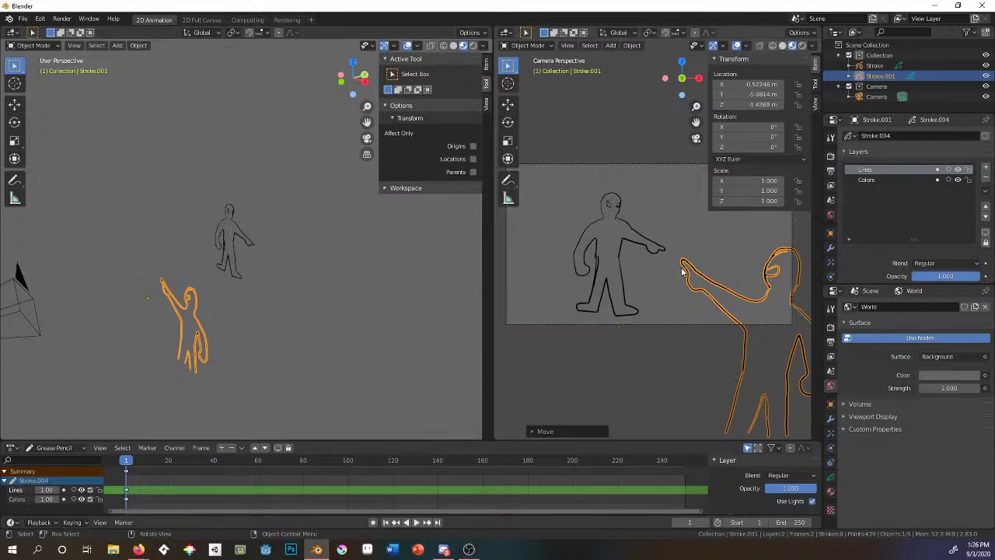
key("x")
left_click(196, 307)
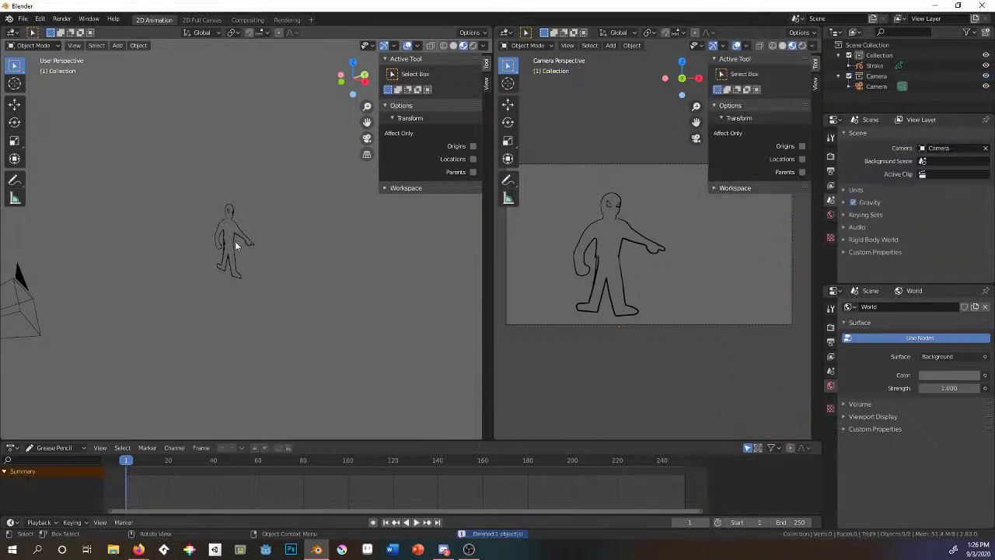
Put the remaining character's object in Draw mode and merge the split viewports back into a single camera view.
left_click(234, 241)
left_click(39, 45)
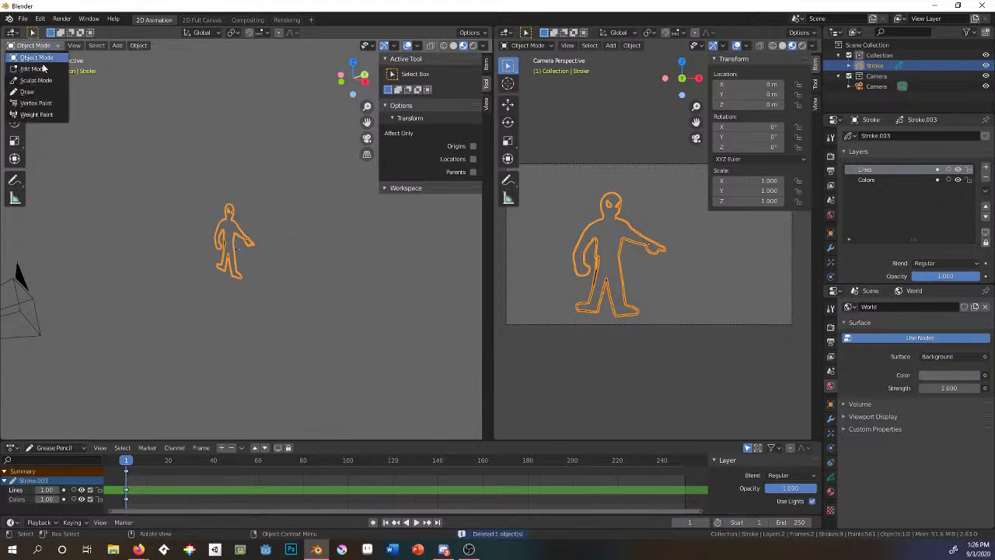
left_click(39, 93)
key("KP_0")
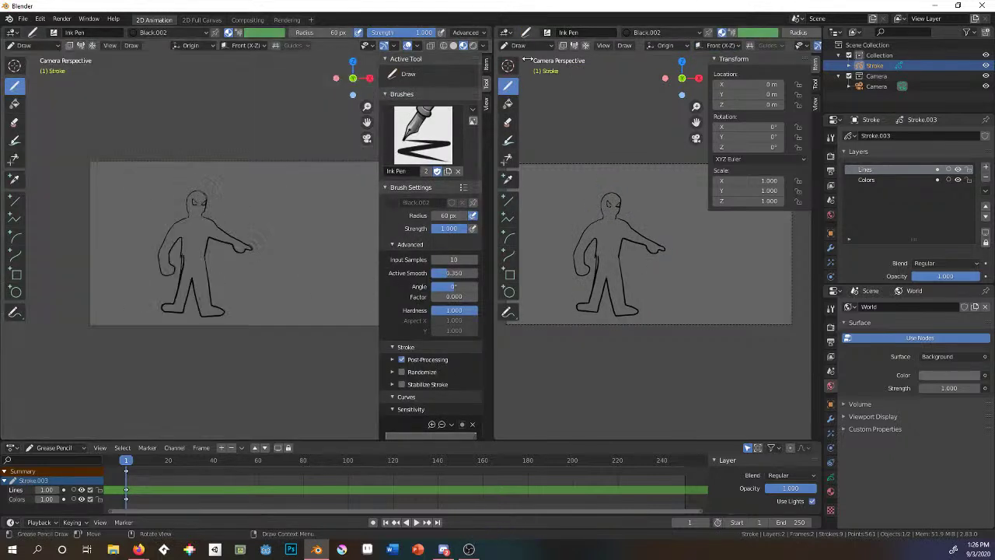
left_click_drag(489, 27, 689, 125)
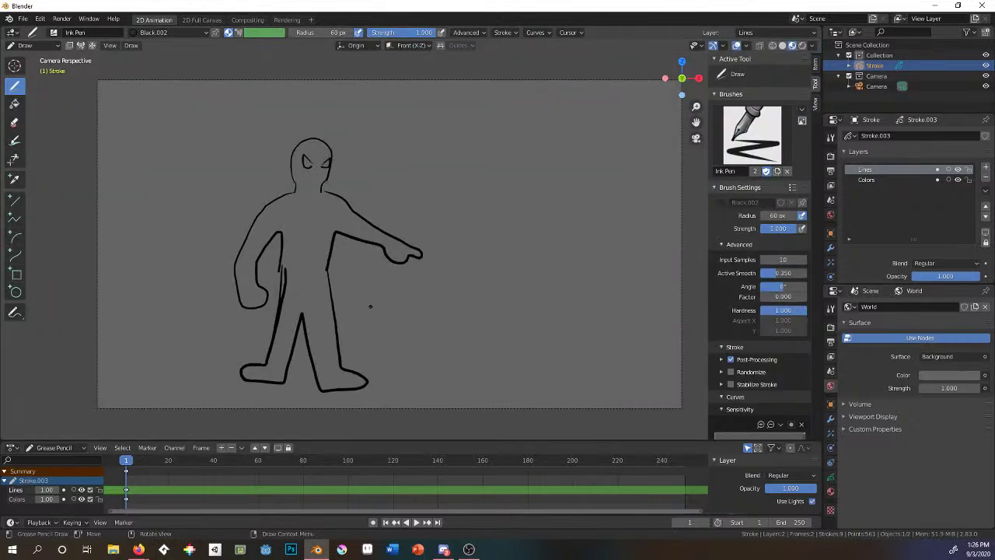
Sketch a bald second character in the lower right corner of the camera frame, with eyes, frowning mouth and an arm pointing at the standing figure.
mouse_move(683, 256)
left_mouse_down()
mouse_move(628, 260)
mouse_move(596, 354)
mouse_move(499, 300)
mouse_move(496, 339)
mouse_move(541, 359)
mouse_move(596, 408)
left_mouse_up()
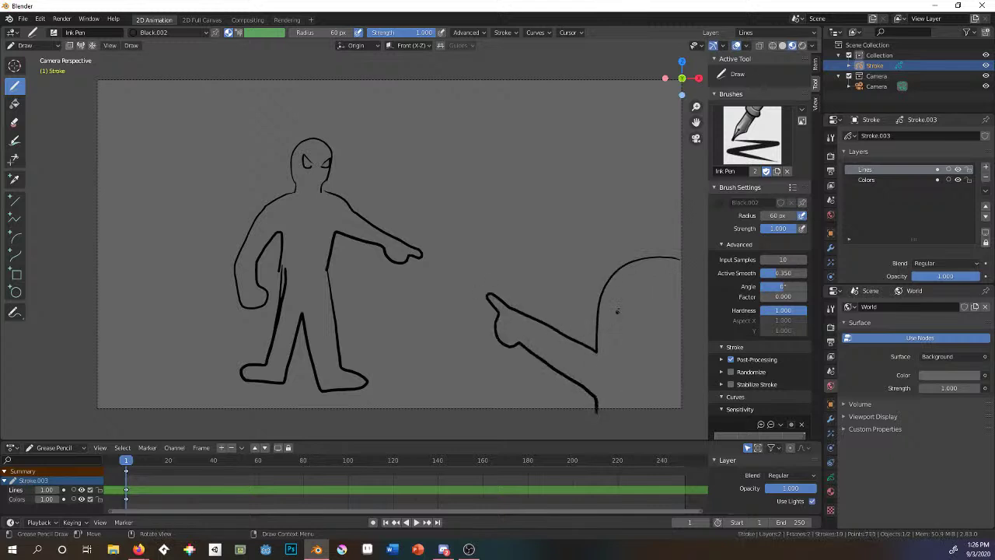
mouse_move(613, 304)
left_mouse_down()
mouse_move(666, 313)
mouse_move(645, 310)
left_mouse_up()
mouse_move(618, 342)
left_mouse_down()
mouse_move(665, 351)
mouse_move(667, 372)
left_mouse_up()
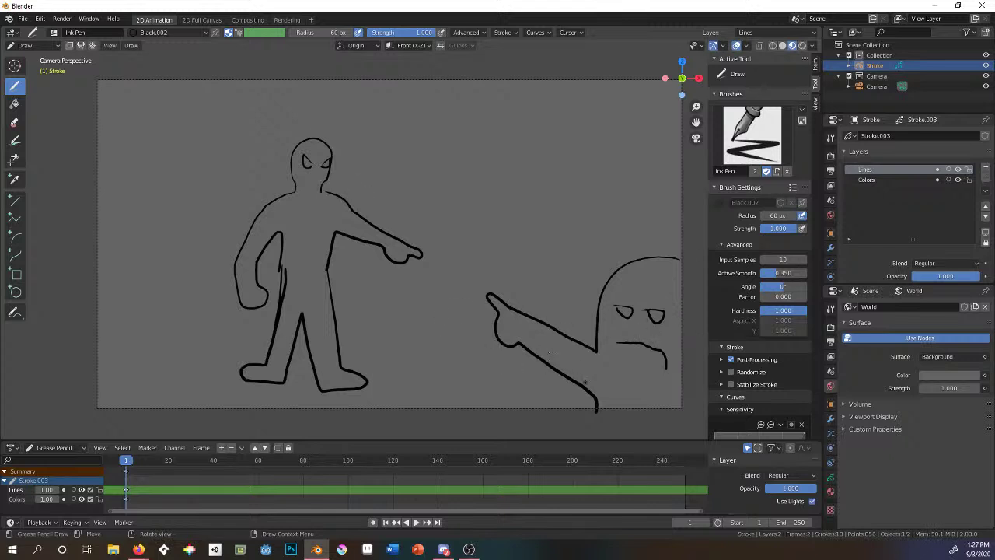
Switch to Edit Mode and delete all the strokes of both characters to empty the canvas.
left_click(31, 45)
left_click(35, 68)
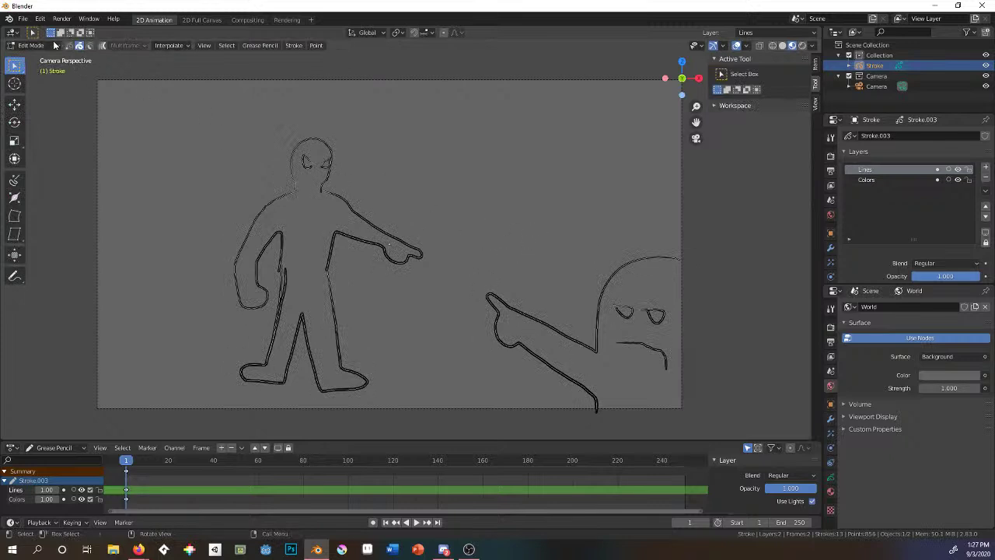
key("x")
left_click(419, 263)
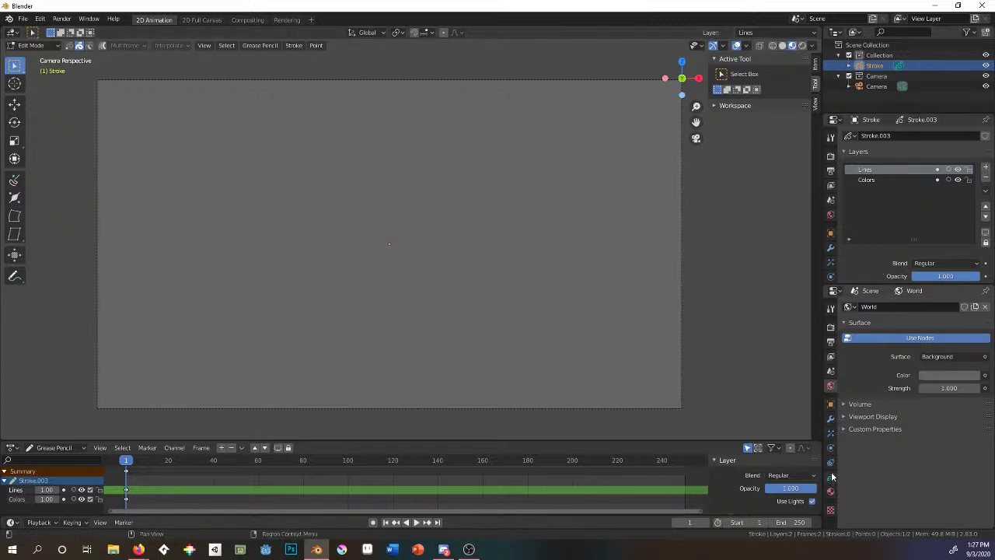
Add a new grease pencil layer named roughs and place it below the Colors layer.
left_click(869, 180)
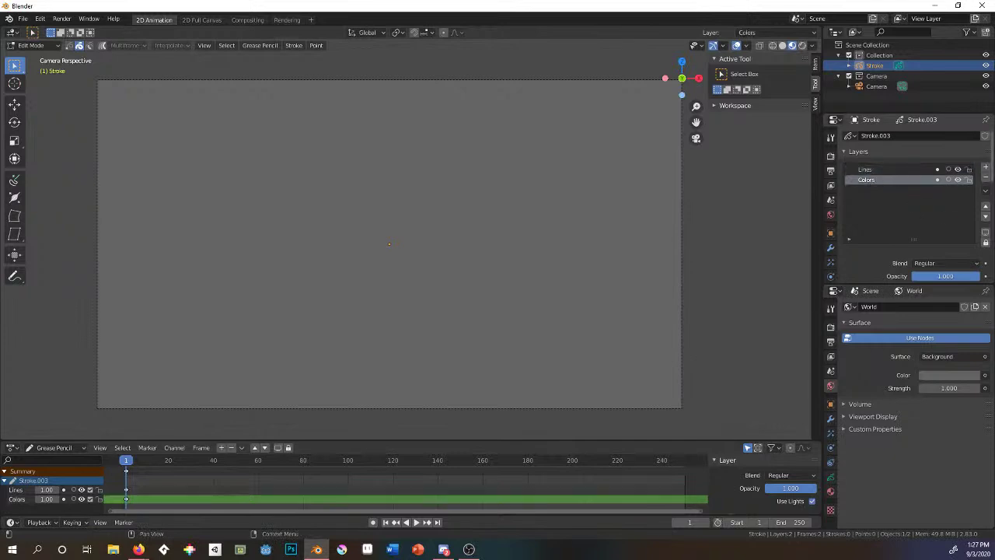
left_click(986, 168)
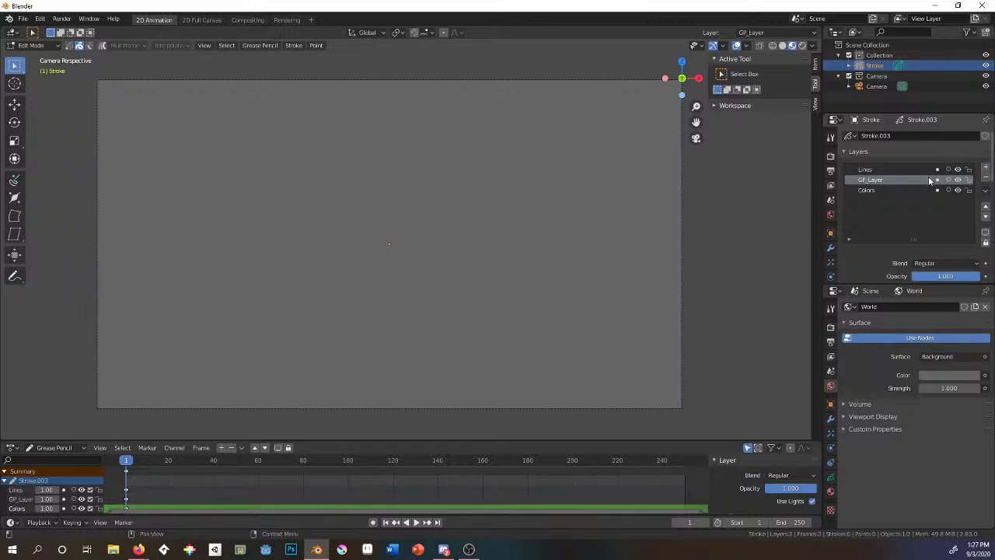
double_click(870, 181)
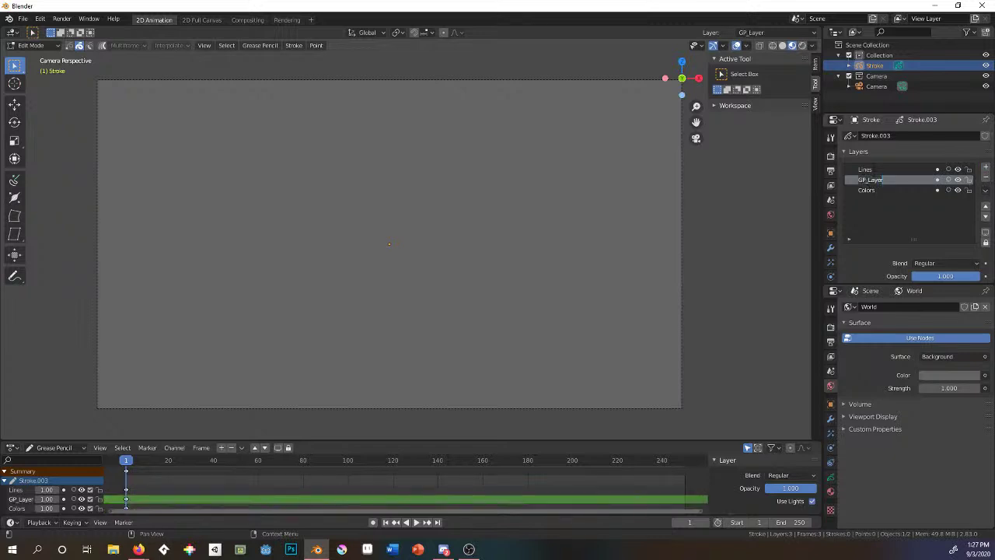
type("roughs")
key("Return")
left_click(986, 216)
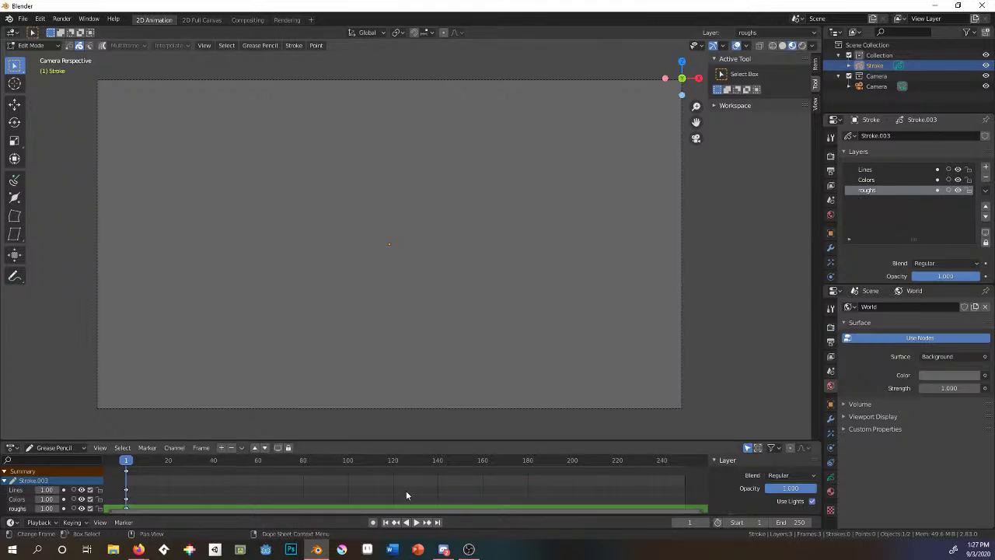
Change the Blue.002 material's stroke base color to cyan with an alpha of about 0.507.
left_click(830, 491)
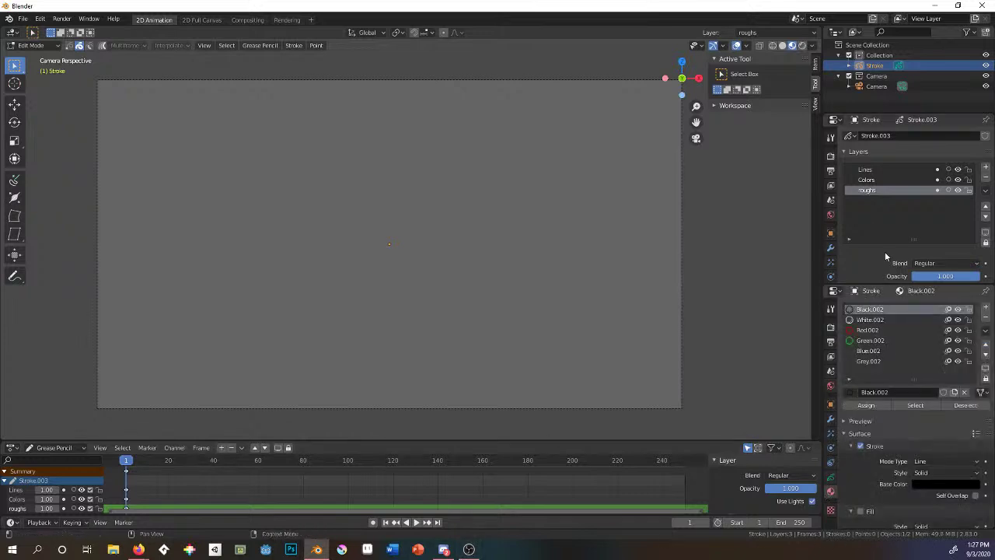
left_click(868, 351)
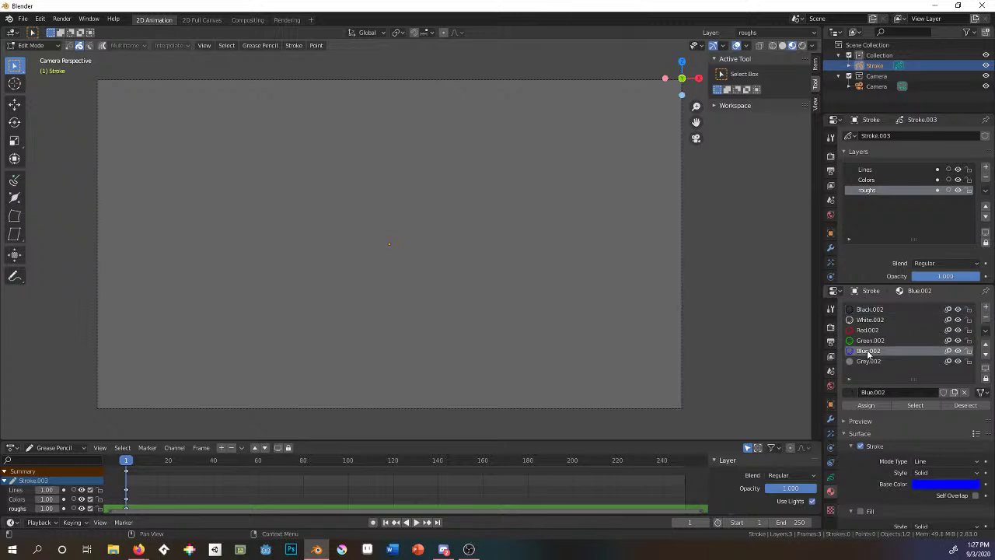
left_click(950, 486)
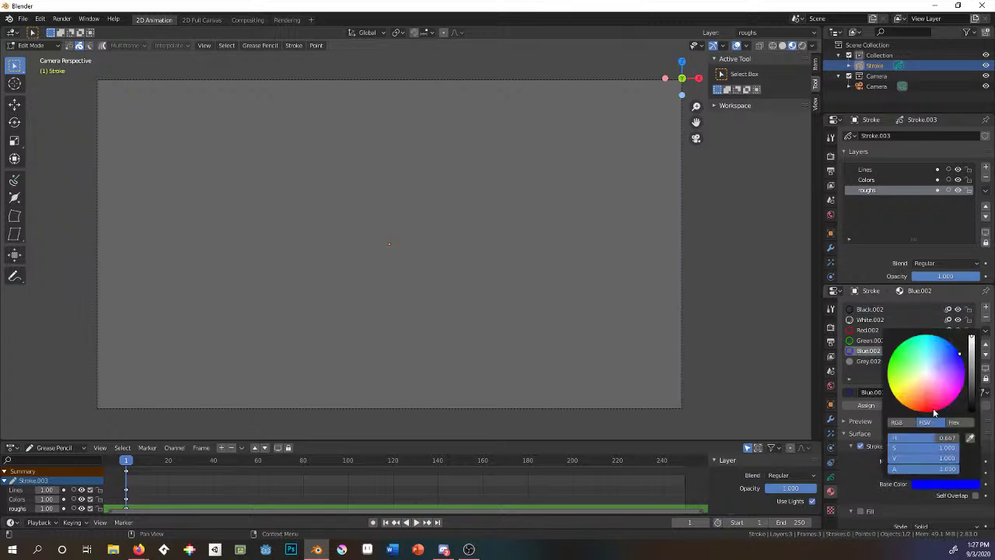
left_click_drag(935, 468, 899, 466)
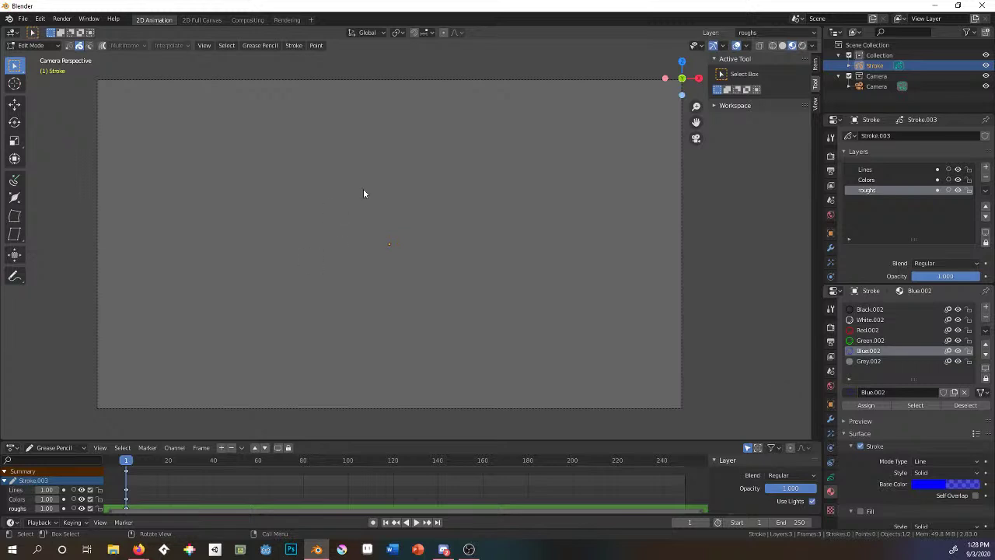
left_click(943, 483)
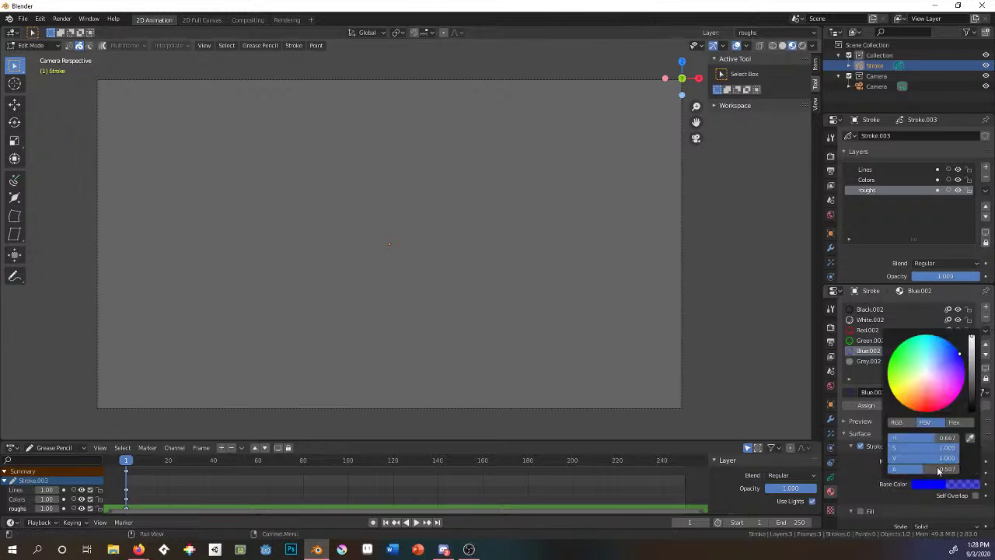
left_click(931, 344)
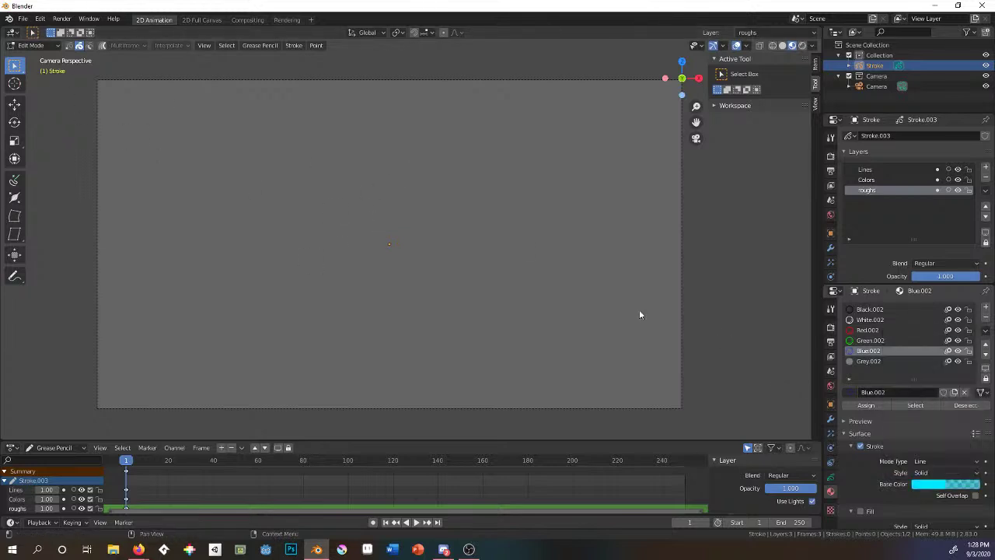
Switch to Draw mode and sketch a rough horizontal ground line near the lower part of the camera frame.
left_click(54, 44)
left_click(45, 86)
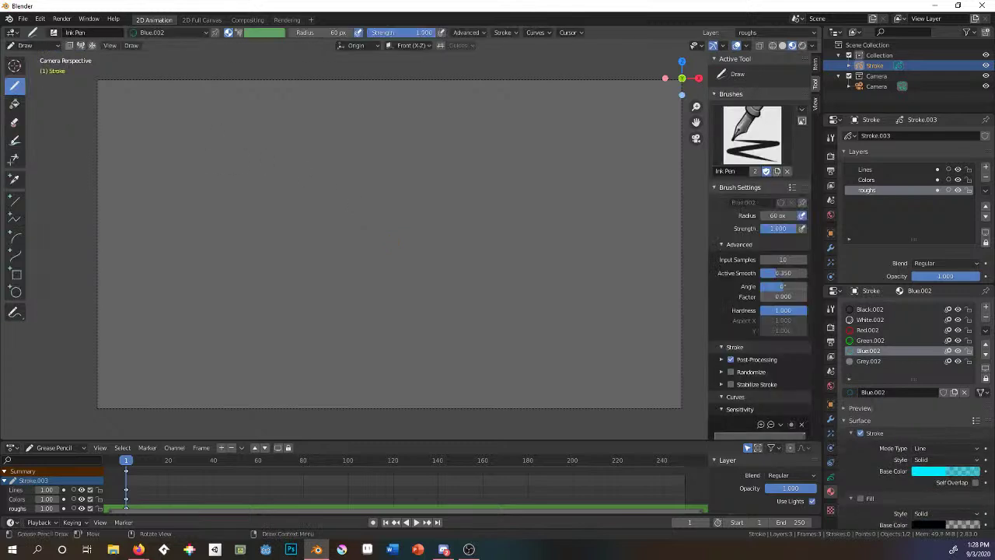
mouse_move(260, 364)
left_mouse_down()
mouse_move(484, 360)
mouse_move(448, 359)
left_mouse_up()
left_click_drag(269, 365, 506, 364)
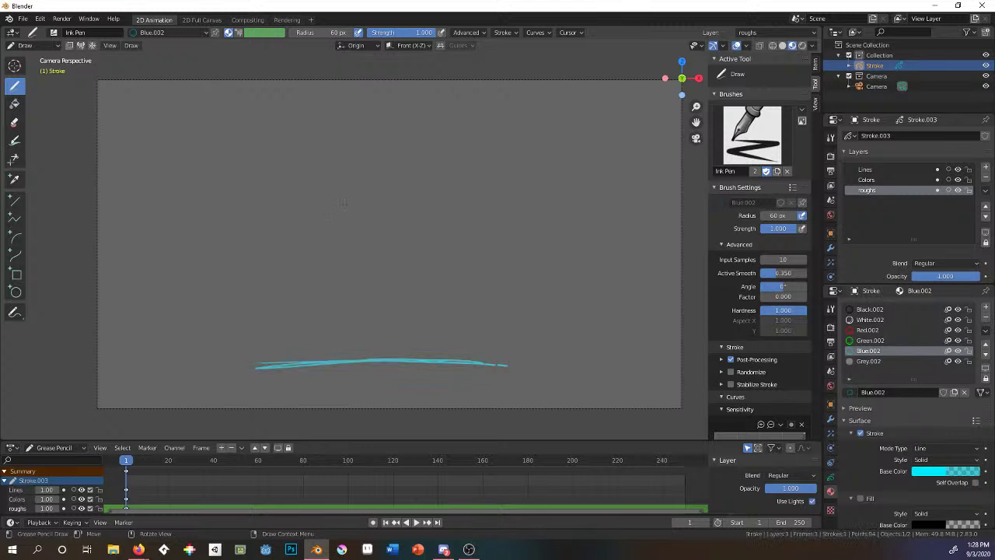
Sketch a rough running figure above the ground line, with round head, neck, bean-shaped torso, bent arms and striding legs.
mouse_move(455, 159)
left_mouse_down()
mouse_move(426, 196)
mouse_move(459, 155)
mouse_move(488, 185)
mouse_move(427, 224)
mouse_move(440, 230)
left_mouse_up()
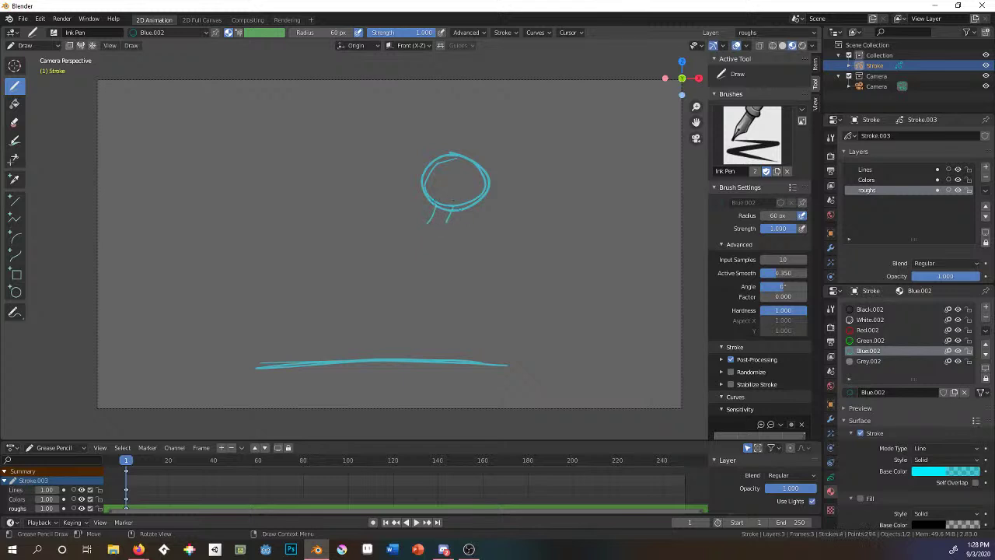
mouse_move(427, 225)
left_mouse_down()
mouse_move(406, 198)
mouse_move(375, 186)
mouse_move(344, 229)
mouse_move(376, 224)
mouse_move(372, 210)
mouse_move(406, 234)
mouse_move(366, 271)
mouse_move(350, 305)
mouse_move(410, 300)
mouse_move(445, 244)
mouse_move(443, 222)
left_mouse_up()
mouse_move(371, 209)
left_mouse_down()
mouse_move(456, 250)
mouse_move(482, 243)
mouse_move(477, 225)
mouse_move(499, 252)
mouse_move(477, 266)
mouse_move(442, 262)
left_mouse_up()
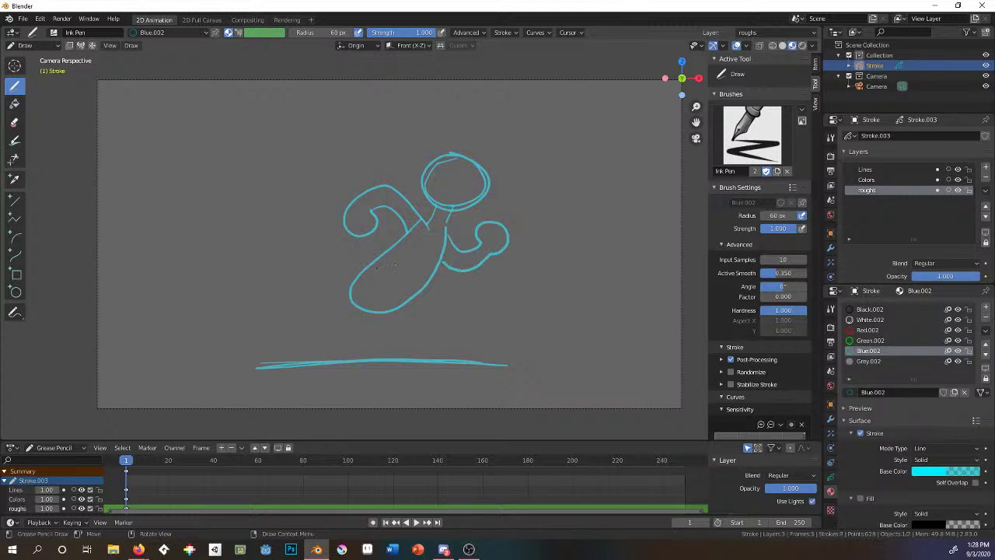
mouse_move(351, 294)
left_mouse_down()
mouse_move(296, 315)
mouse_move(453, 340)
mouse_move(474, 317)
mouse_move(457, 360)
mouse_move(378, 311)
left_mouse_up()
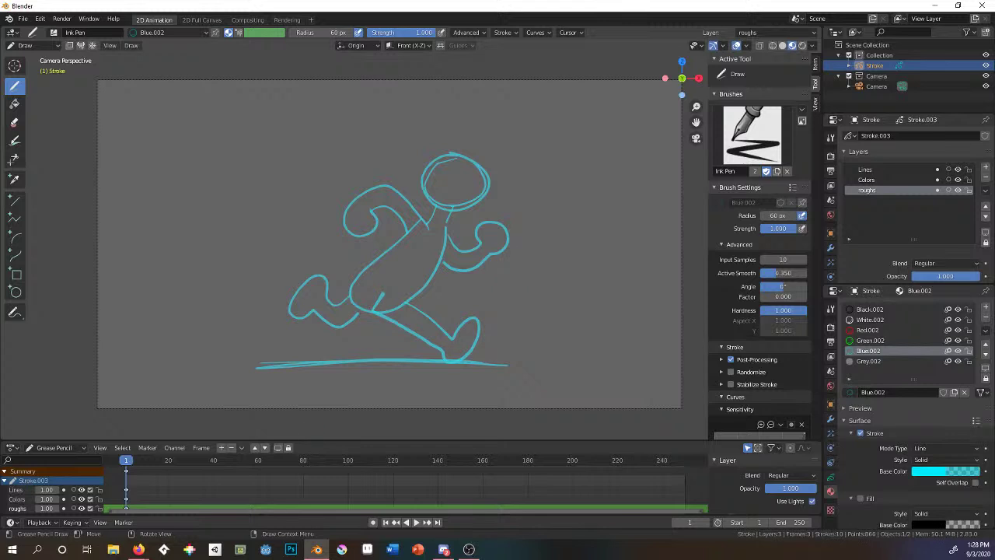
Trim the stray line end inside the runner's hip with the Cutter, and return to the Draw tool.
scroll(388, 274, "up", 4)
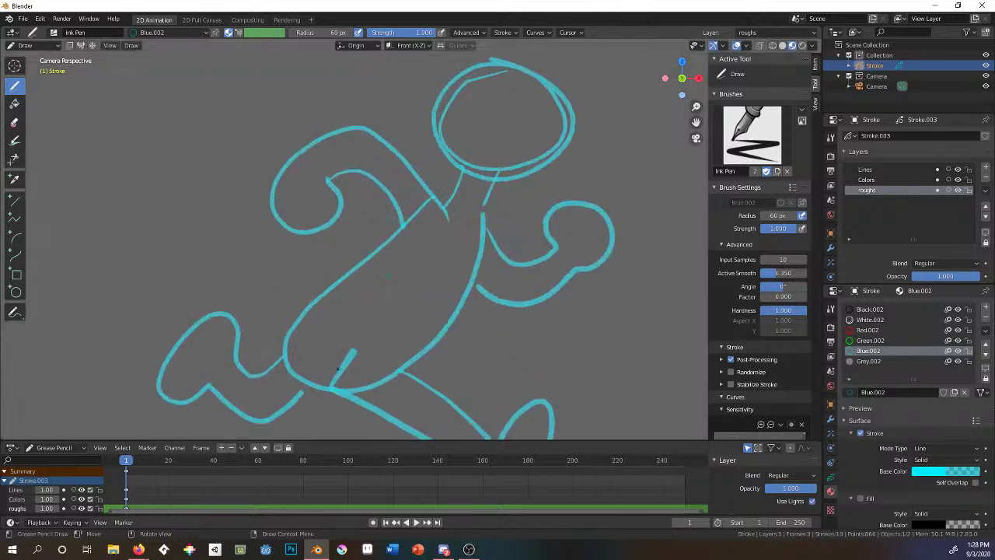
scroll(388, 274, "down", 5, "shift")
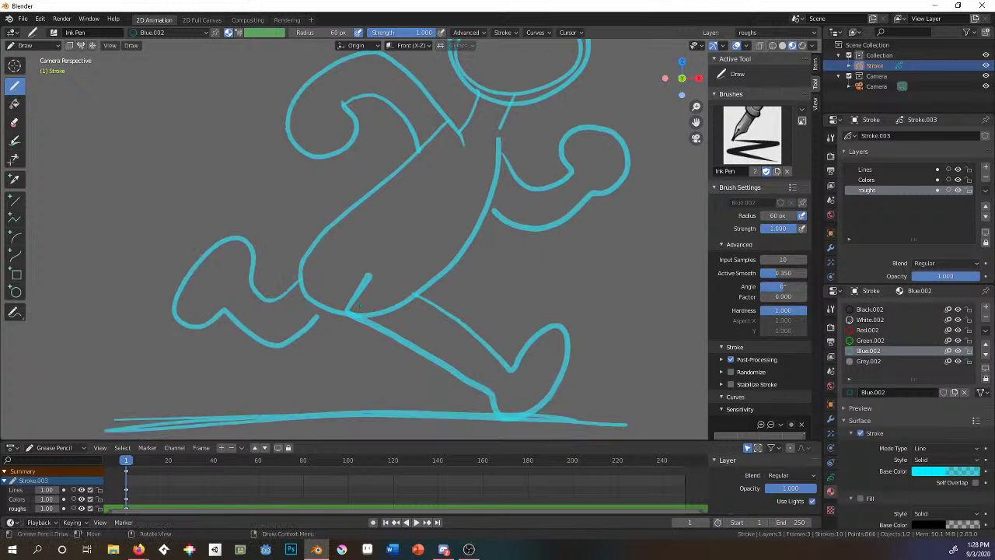
left_click(14, 160)
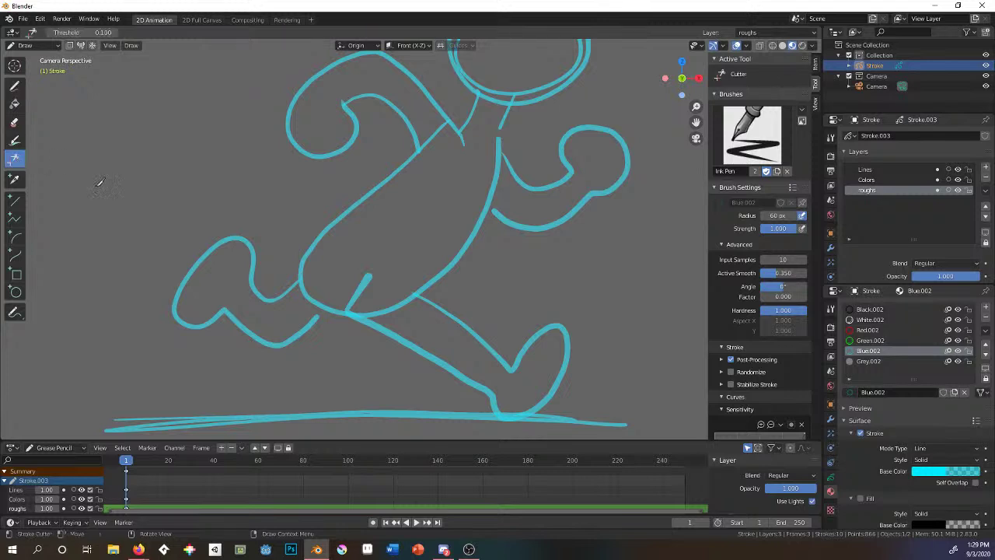
left_click_drag(355, 278, 372, 267)
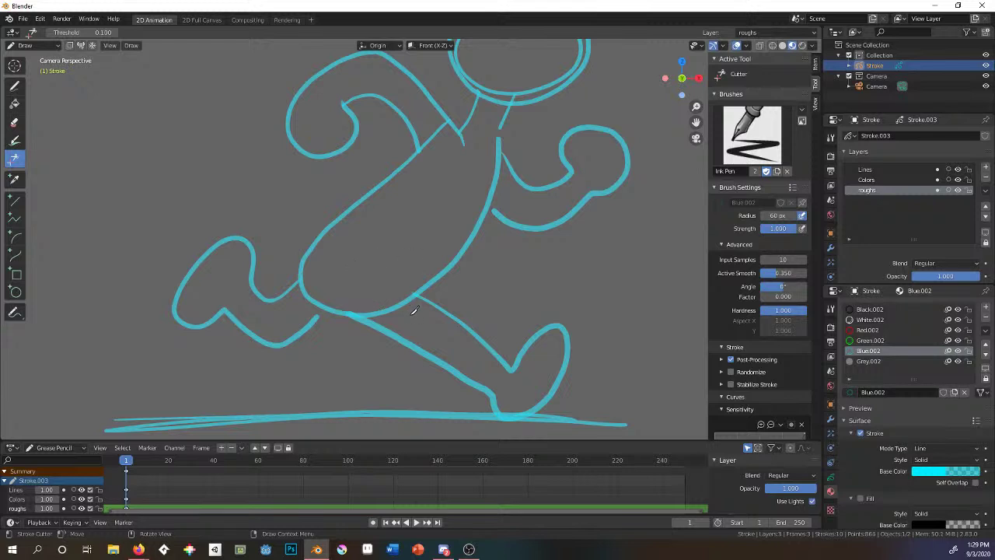
left_click(14, 85)
scroll(338, 228, "down", 3)
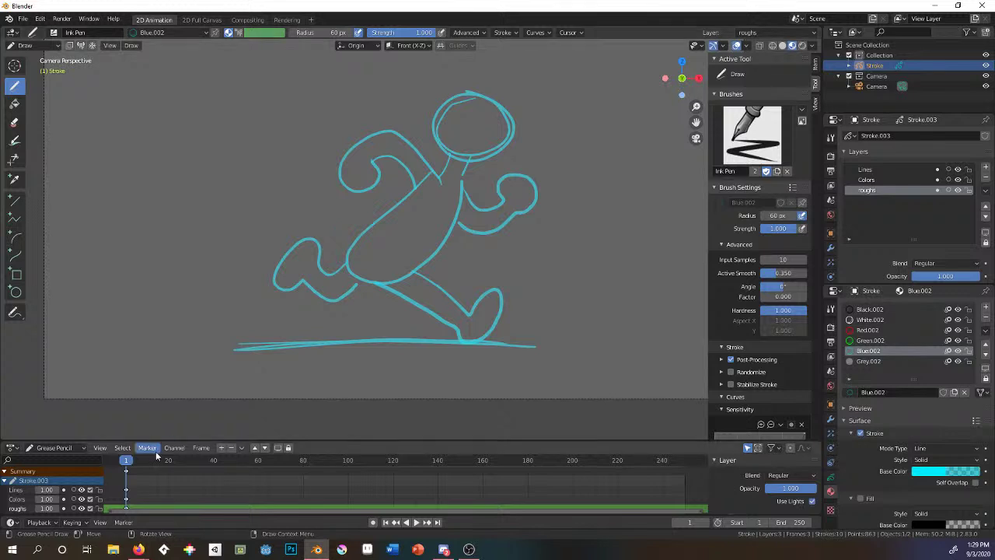
Zoom the timeline in on the first 20 frames and set the animation's end frame to 8.
scroll(250, 490, "up", 5)
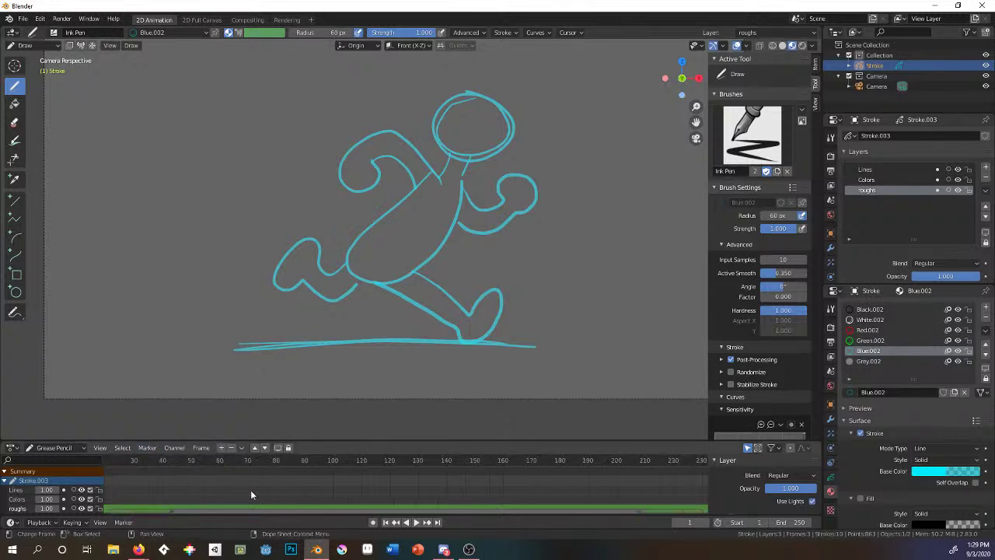
scroll(209, 486, "up", 6, "ctrl")
scroll(181, 487, "up", 3, "ctrl")
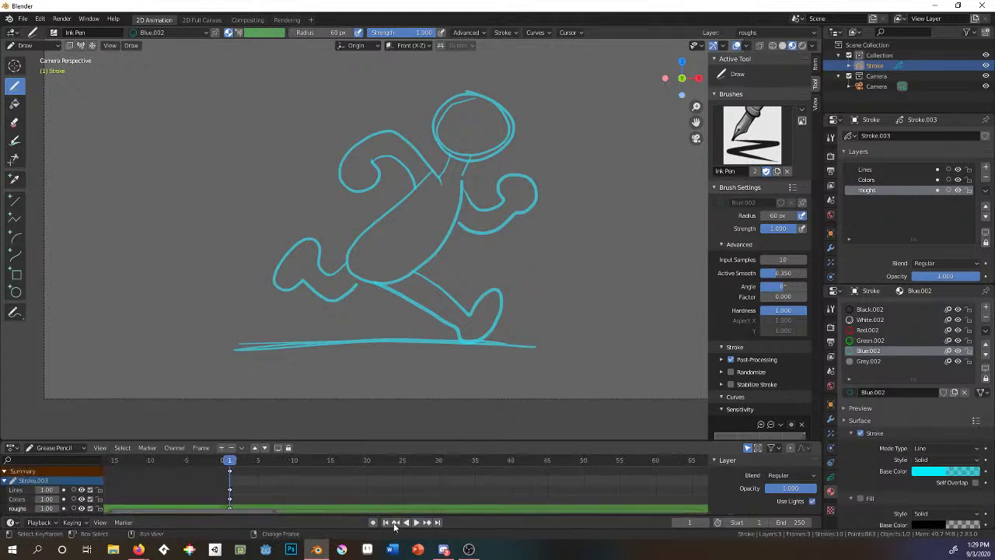
scroll(313, 488, "up", 2)
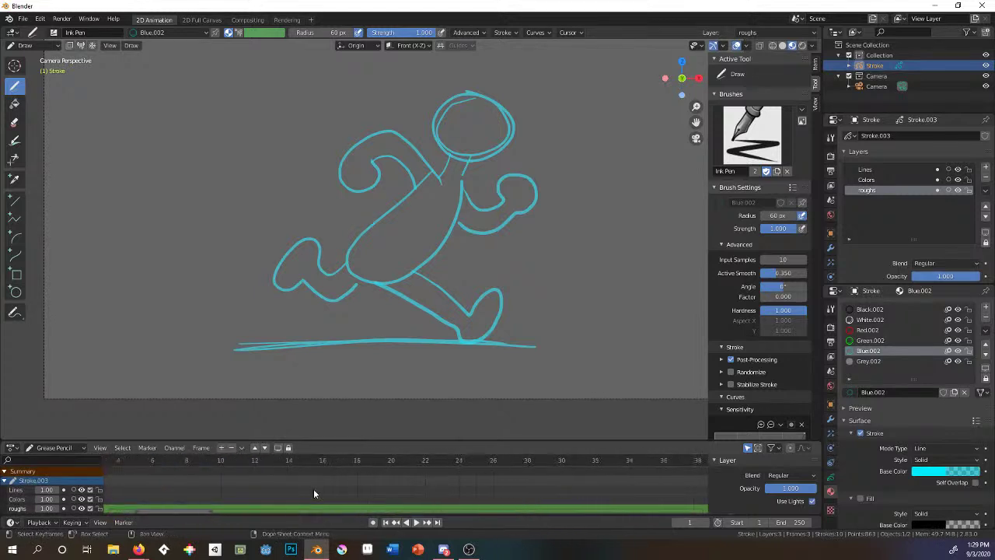
scroll(238, 484, "up", 2)
scroll(351, 475, "up", 3)
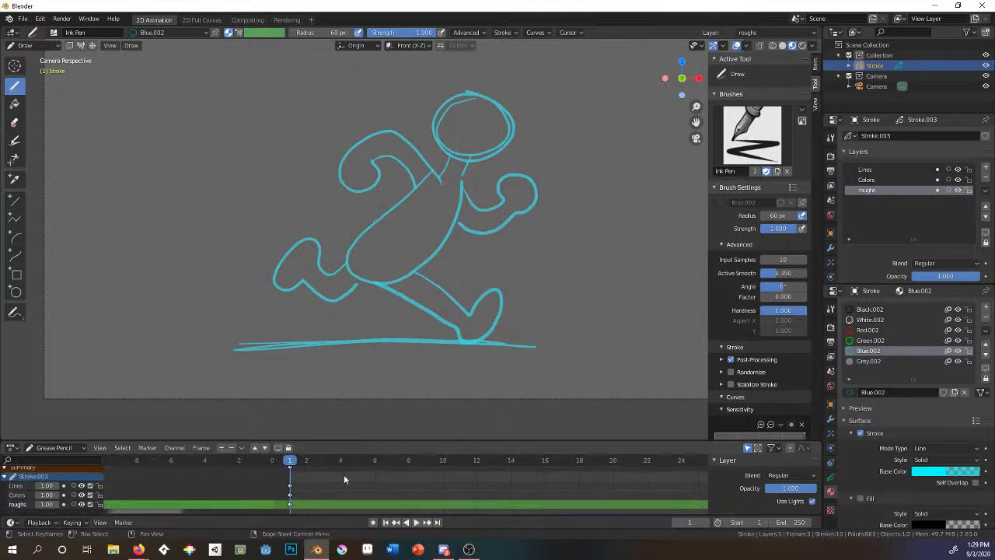
scroll(351, 495, "up", 4)
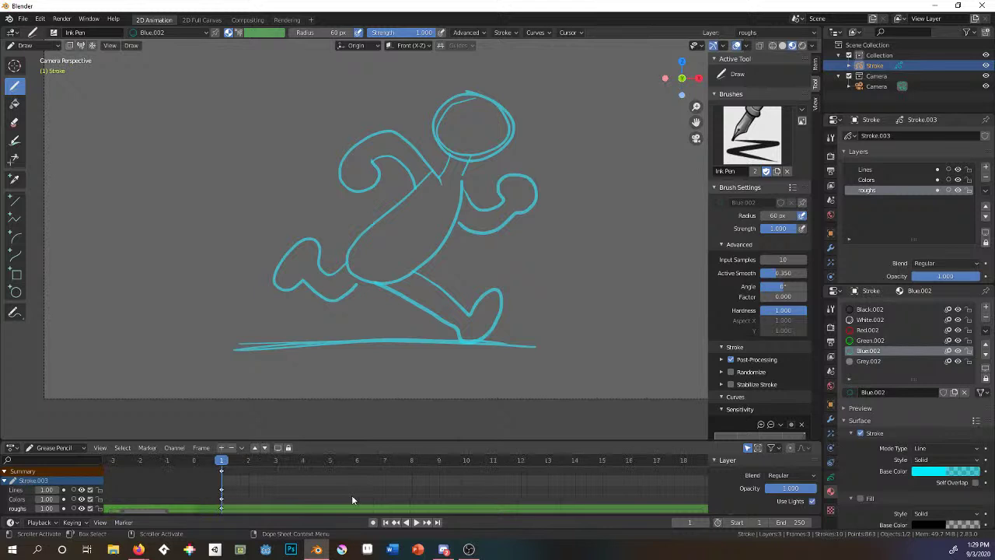
middle_click_drag(410, 480, 360, 540)
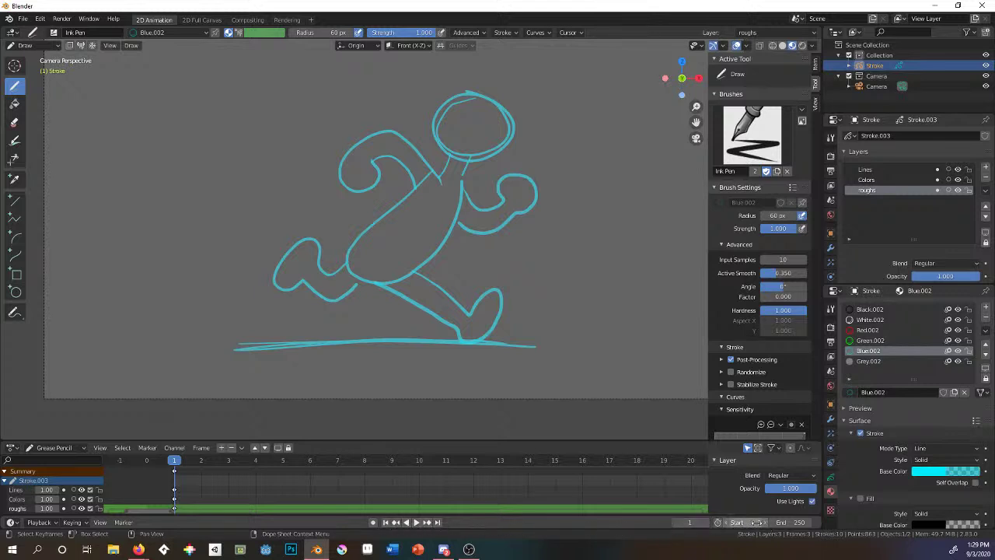
left_click(791, 522)
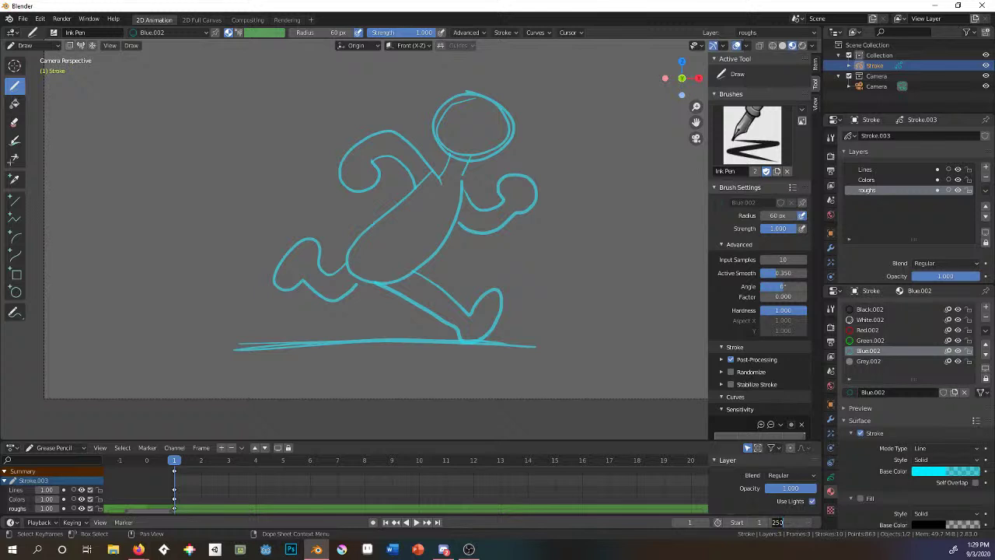
type("8")
key("Return")
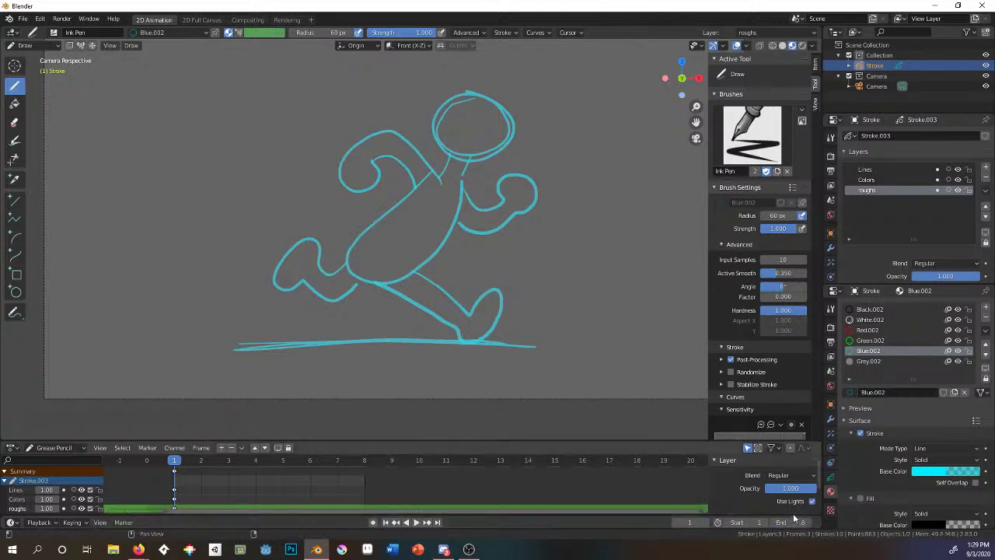
Play the shortened animation loop to preview it and stop the playback.
left_click(416, 522)
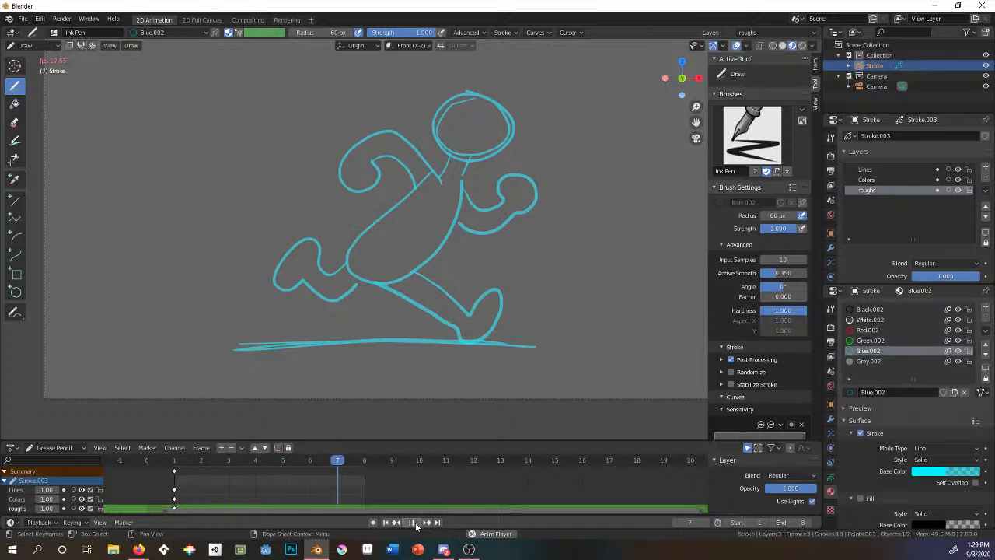
key("Escape")
middle_click_drag(377, 433, 370, 439, "shift")
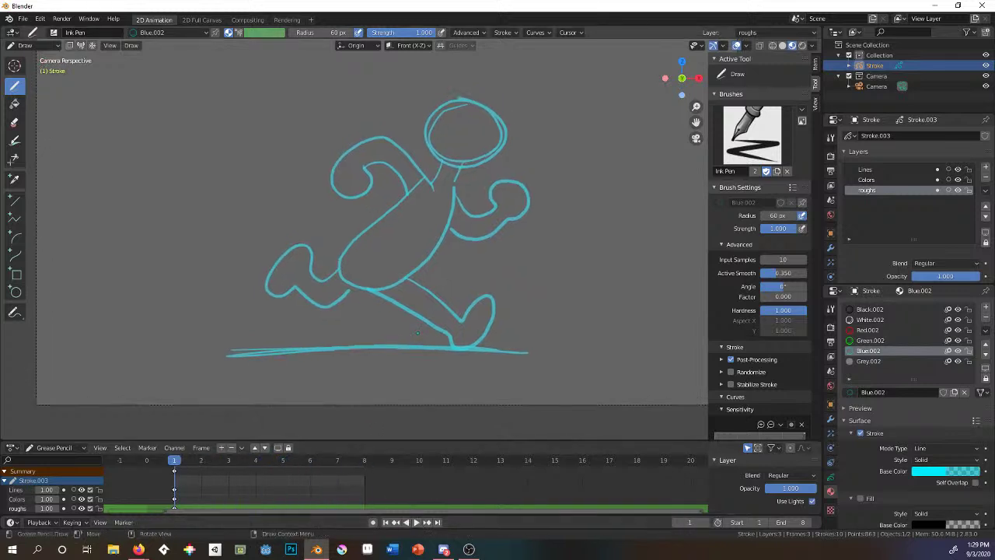
Move to frame 2 and try a stroke over the running figure.
left_click(200, 460)
left_click_drag(435, 118, 591, 214)
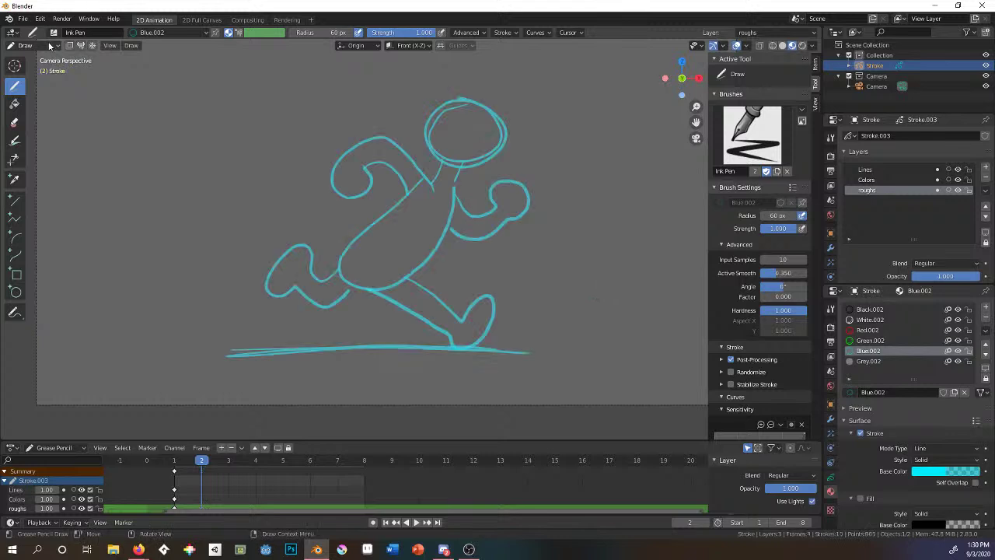
Switch to Edit Mode, select all strokes on frame 2 and nudge them to keyframe a copy of the pose there.
left_click(31, 45)
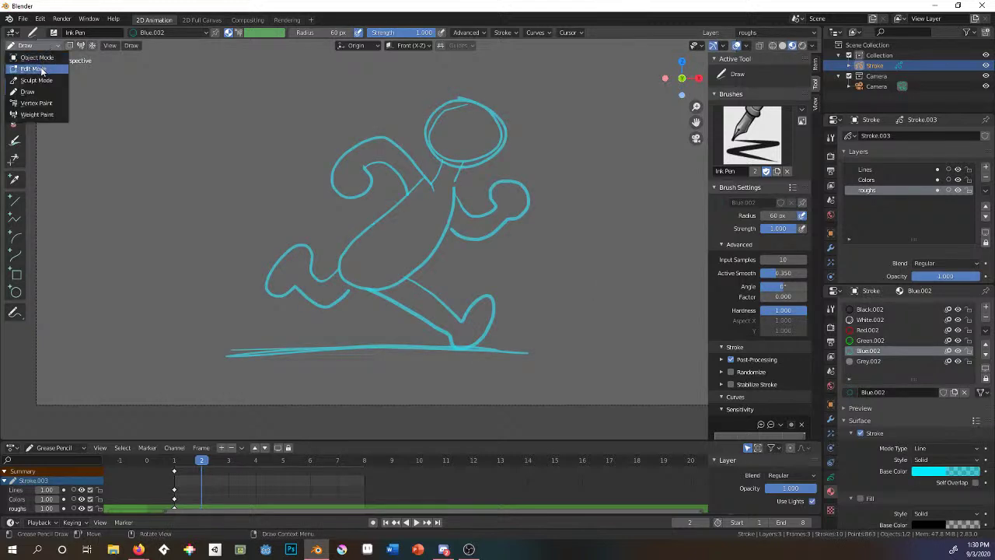
left_click(39, 69)
key("a")
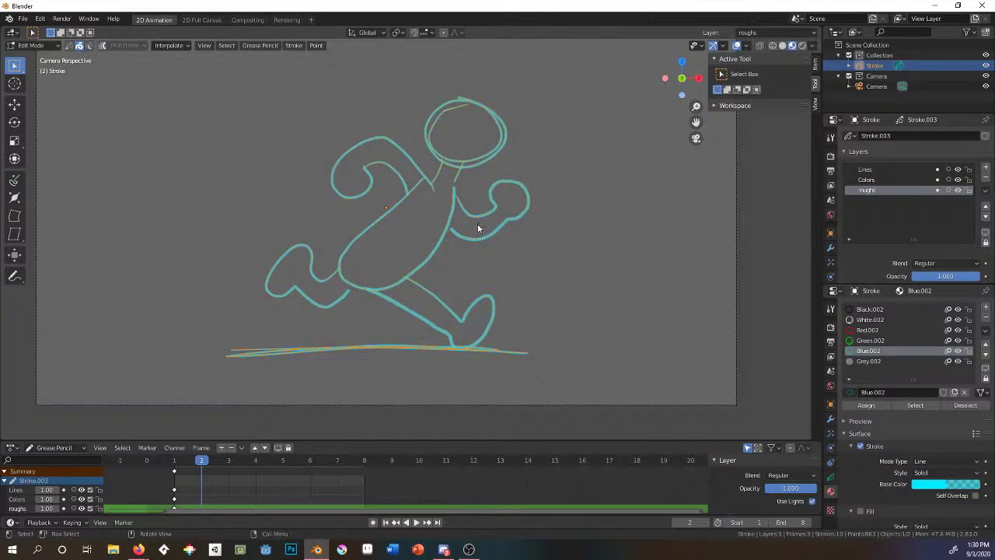
key("g")
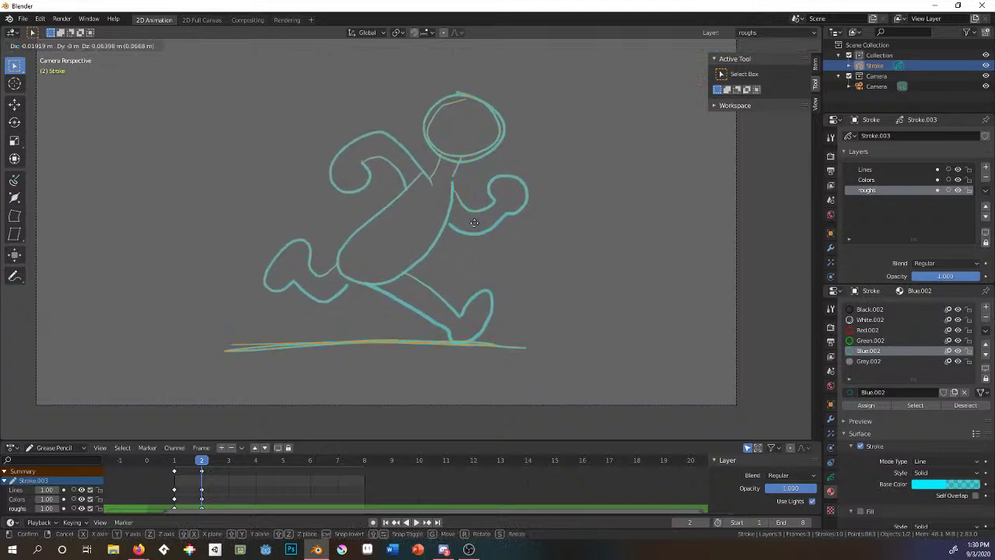
left_click(475, 222)
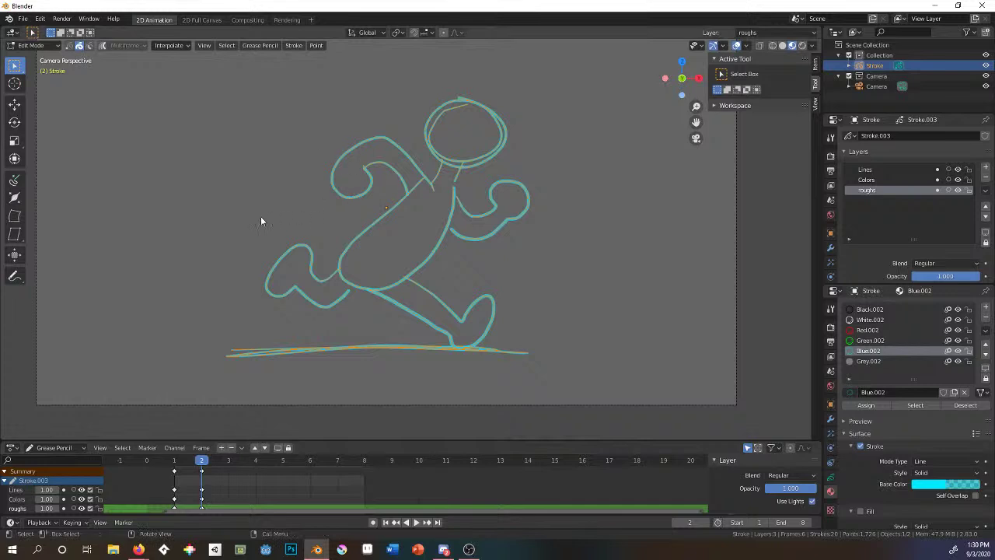
Delete the runner's neck, torso, arms and legs on frame 2, keeping only the head and ground line.
left_click_drag(262, 145, 409, 293)
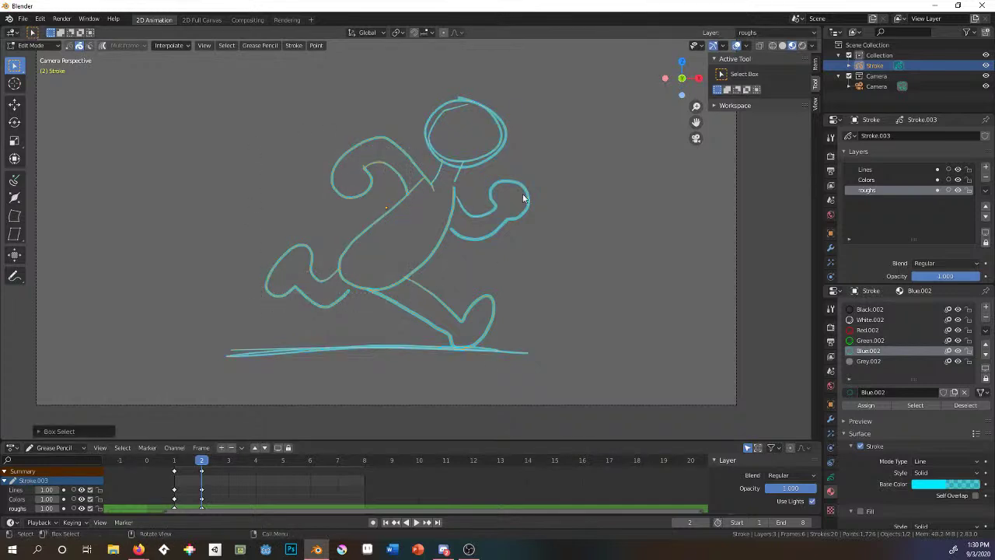
mouse_move(536, 186)
left_mouse_down()
mouse_move(447, 223)
mouse_move(404, 279)
mouse_move(454, 274)
left_mouse_up()
key("x")
left_click(463, 204)
Select the head circle on frame 2 and move it slightly downward for the lower pose.
left_click_drag(466, 129, 491, 153)
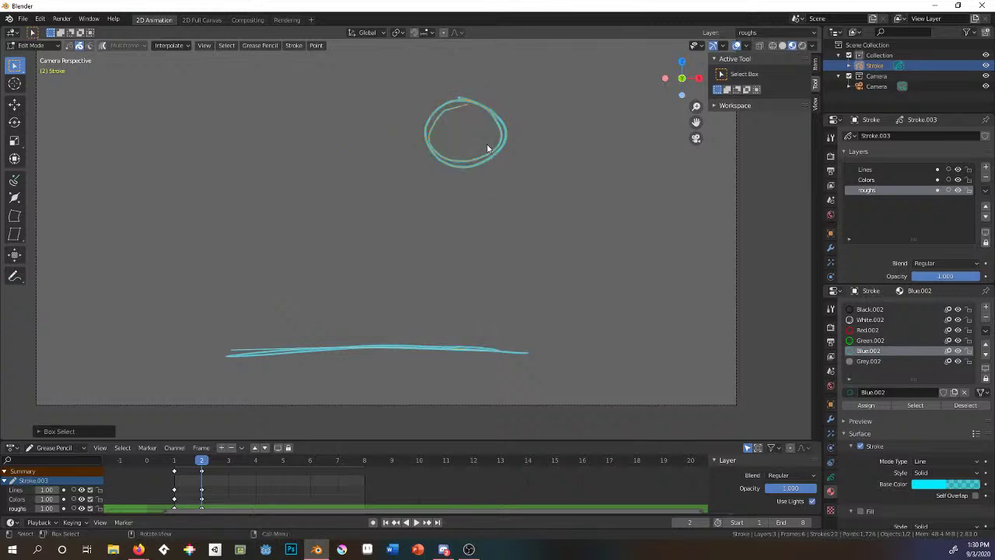
key("g")
left_click(479, 158)
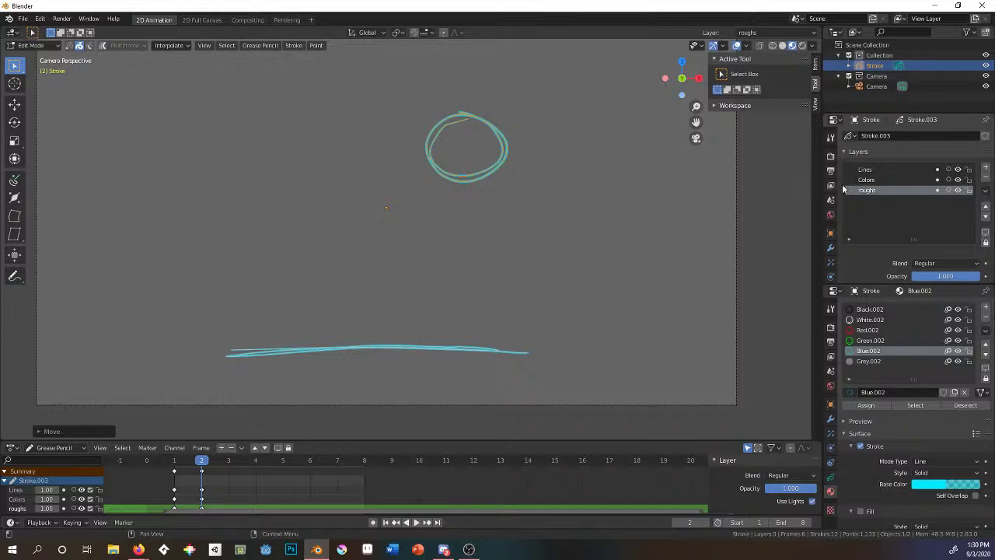
Flip back and forth between frames 1 and 2 to compare the head positions, ending on frame 2.
left_click(180, 461)
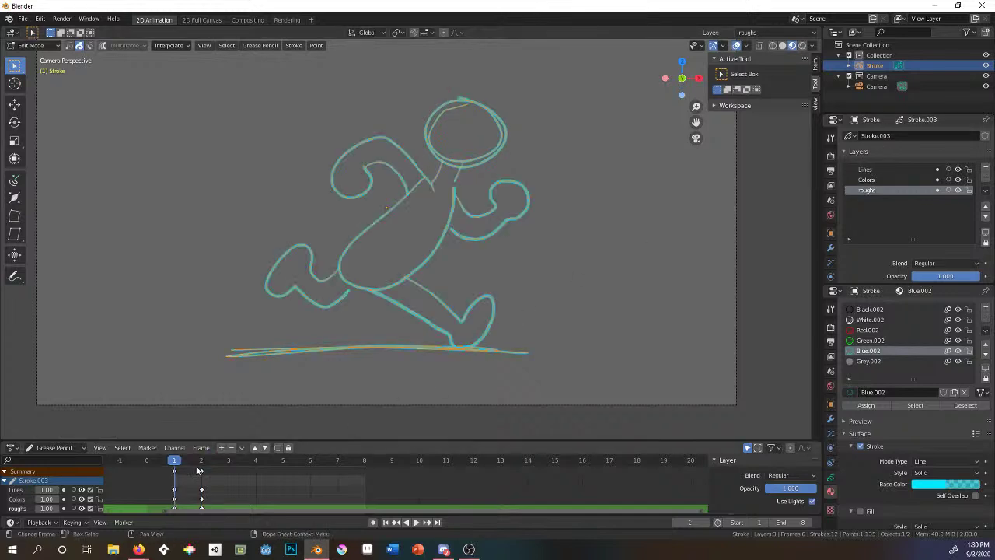
left_click(203, 462)
left_click(176, 461)
left_click(202, 463)
left_click(176, 463)
left_click(201, 463)
left_click(177, 461)
left_click(201, 462)
left_click(176, 461)
left_click(202, 463)
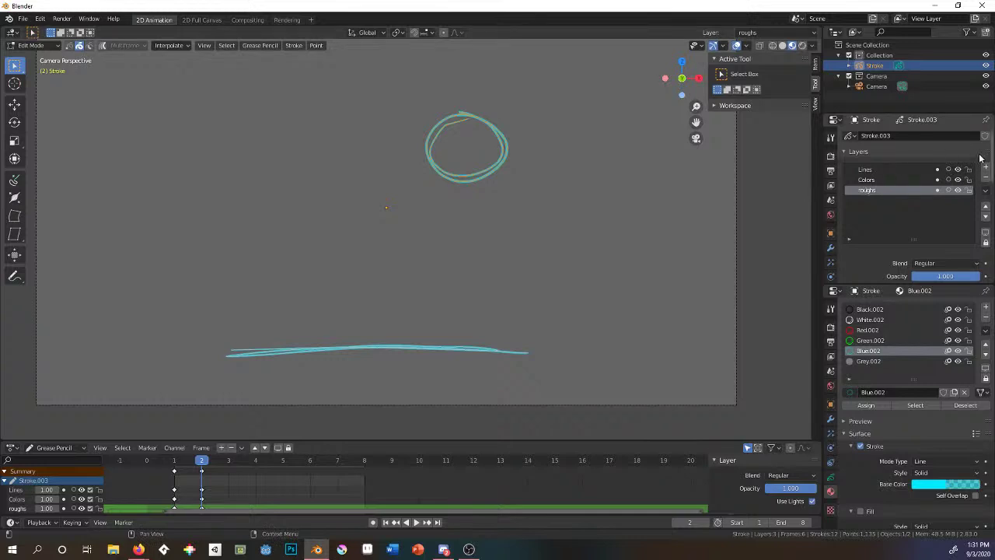
Enable onion skinning on the roughs layer and raise the onion skin opacity to 0.552.
left_click(949, 190)
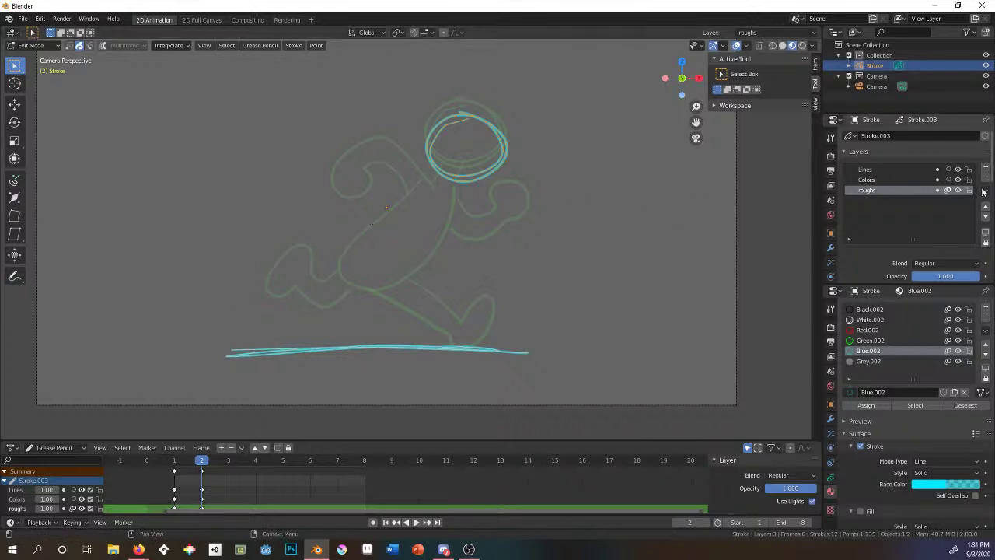
scroll(916, 253, "down", 8)
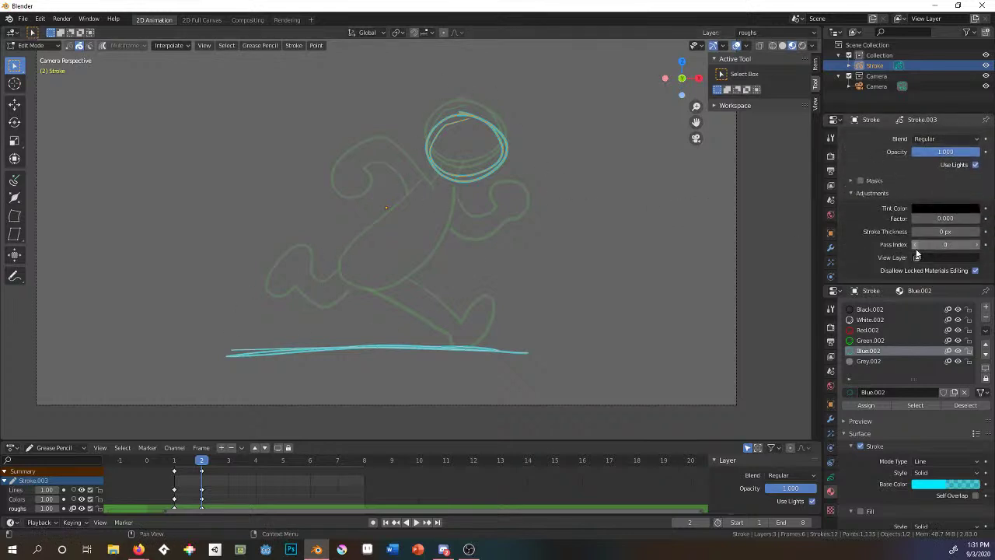
scroll(914, 251, "down", 2)
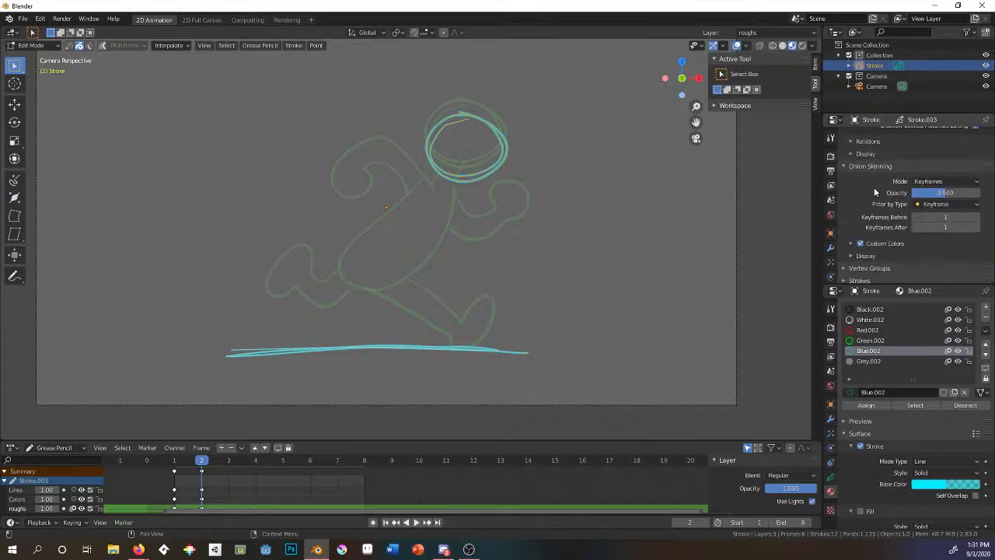
left_click_drag(958, 193, 950, 195)
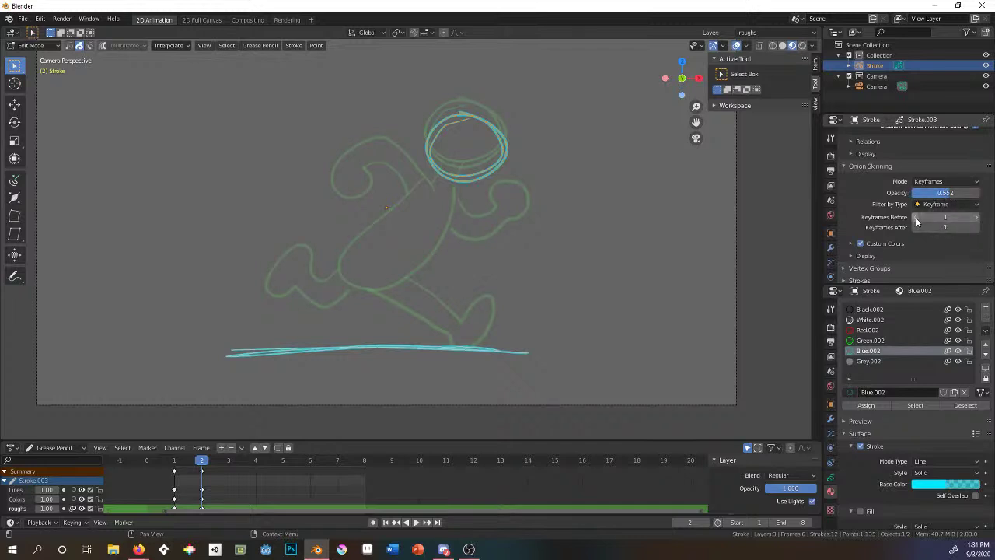
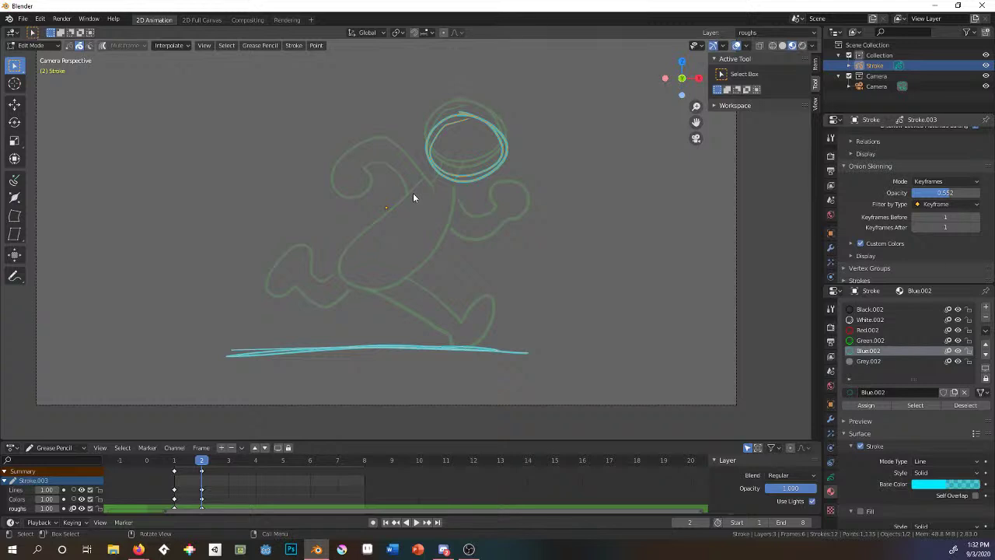
Set the custom onion skin colors to bright red for keyframes before and green for keyframes after.
left_click(853, 243)
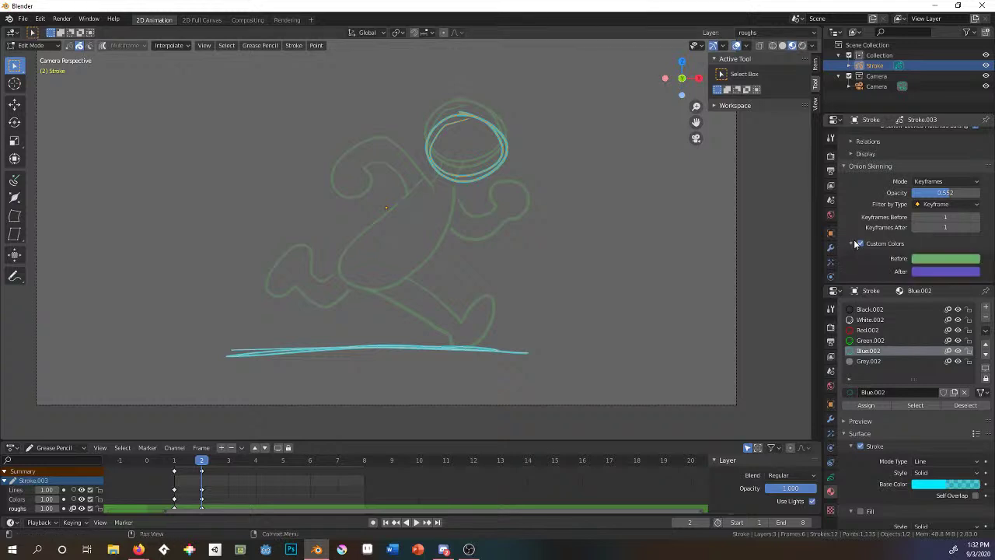
left_click(962, 258)
left_click(930, 194)
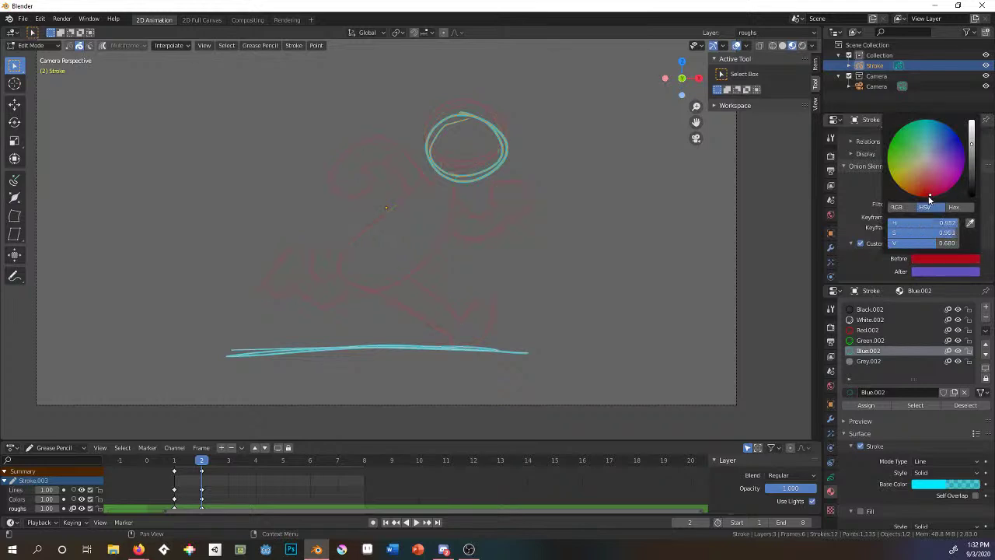
left_click_drag(973, 140, 971, 125)
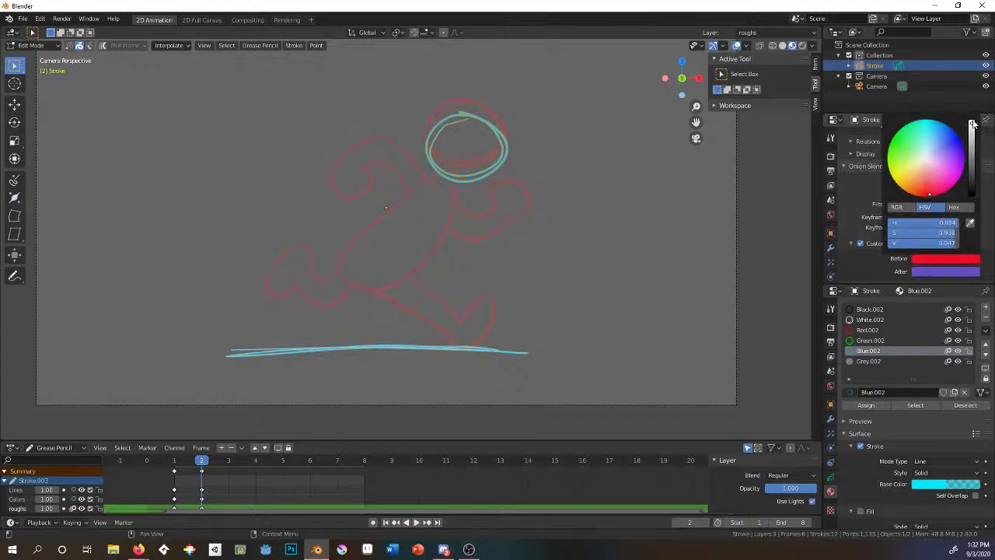
left_click(933, 271)
left_click(899, 158)
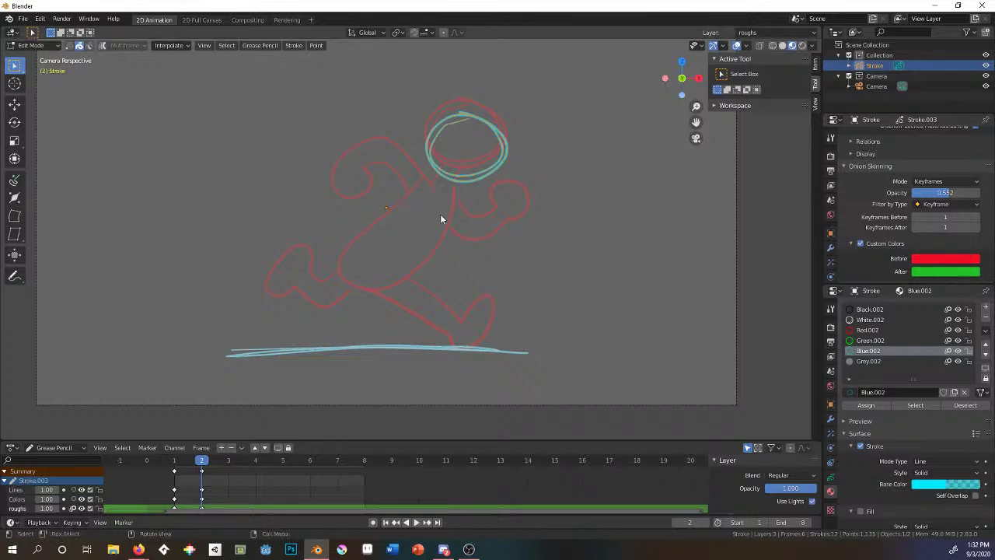
Return to Draw mode and sketch the frame 2 torso, bent arms, planted leg and lifted leg around the lowered head.
left_click(52, 46)
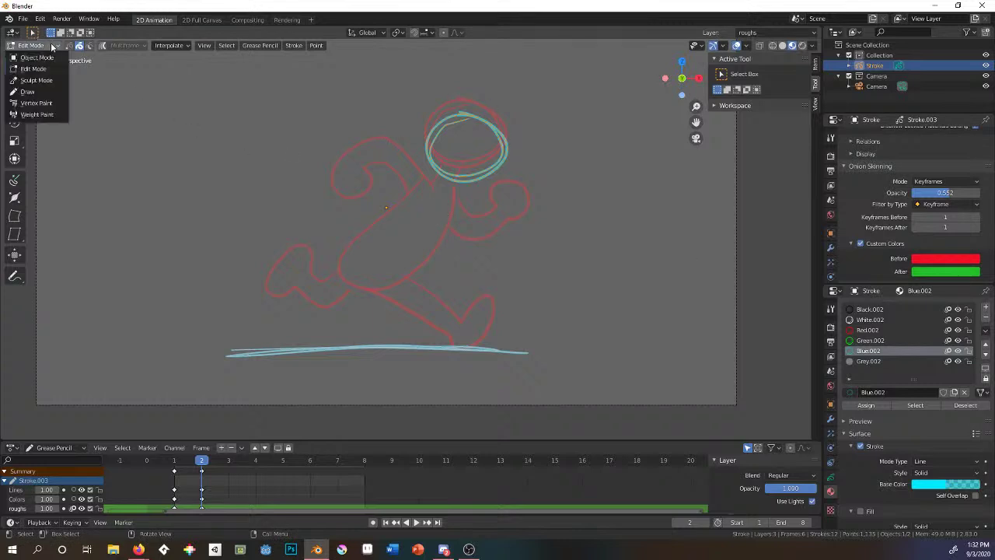
left_click(27, 92)
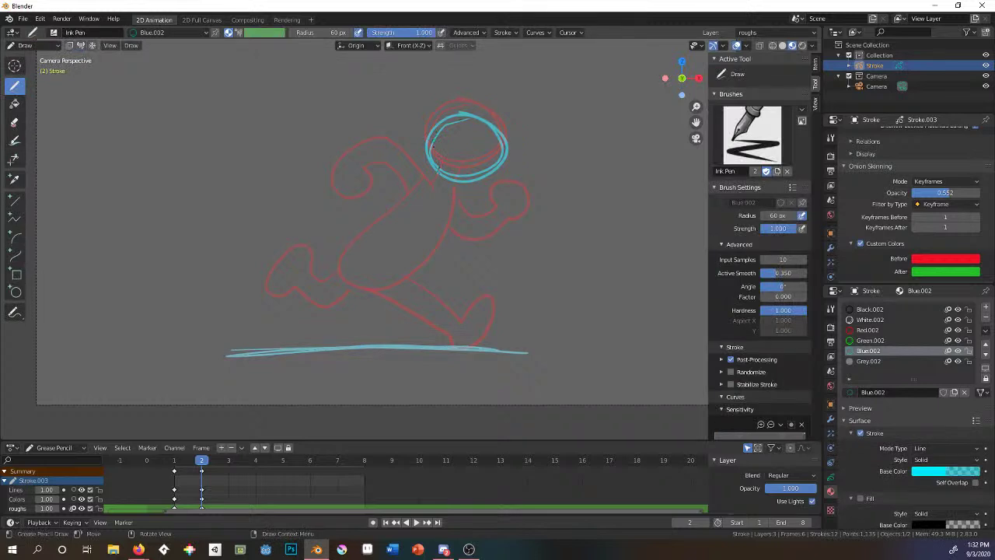
mouse_move(441, 175)
left_mouse_down()
mouse_move(432, 190)
mouse_move(449, 192)
mouse_move(388, 145)
mouse_move(360, 176)
mouse_move(372, 205)
mouse_move(386, 182)
mouse_move(402, 196)
mouse_move(336, 272)
mouse_move(423, 278)
mouse_move(447, 195)
mouse_move(488, 218)
mouse_move(512, 195)
mouse_move(499, 227)
mouse_move(447, 247)
left_mouse_up()
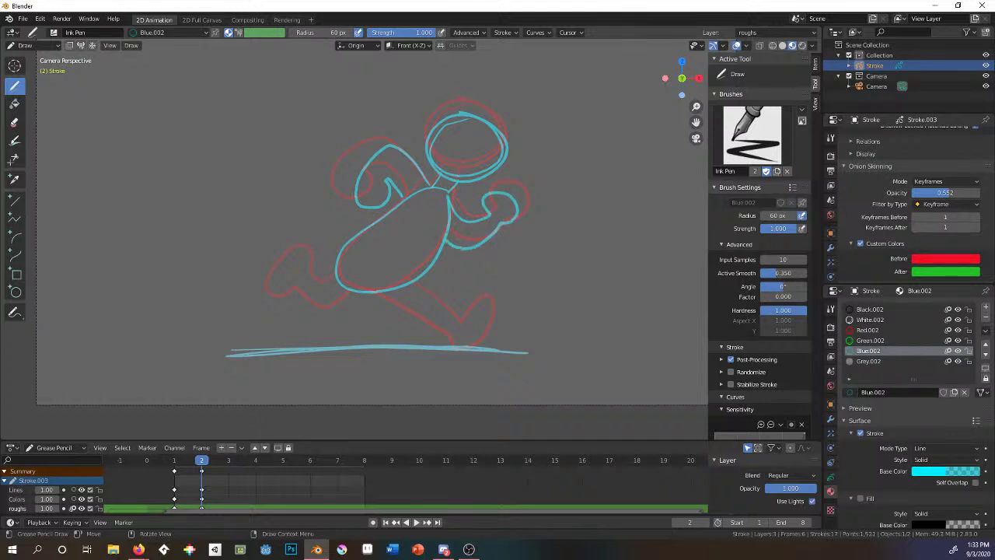
mouse_move(336, 278)
left_mouse_down()
mouse_move(364, 303)
mouse_move(336, 342)
mouse_move(405, 331)
mouse_move(388, 290)
mouse_move(312, 306)
mouse_move(415, 304)
mouse_move(421, 277)
left_mouse_up()
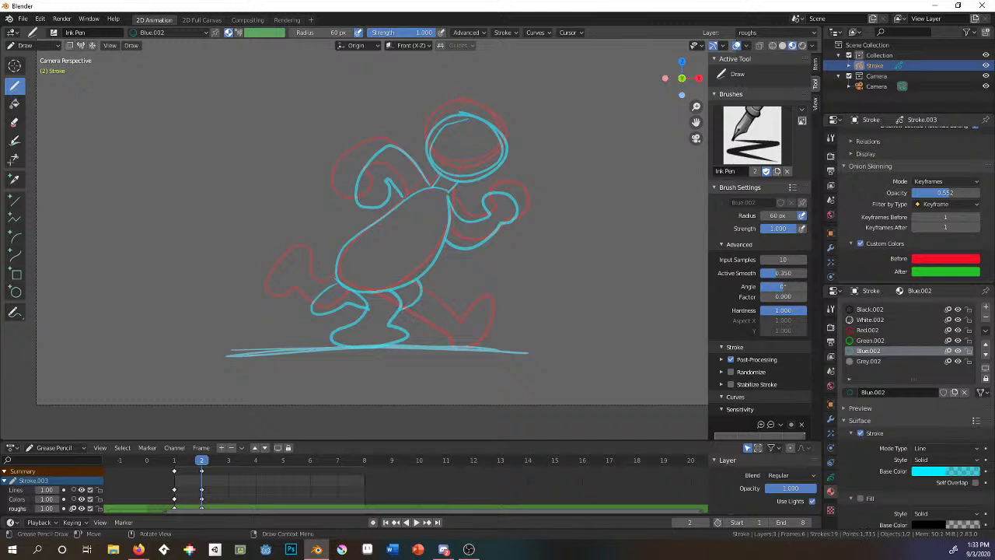
Go to frame 3 and nudge all strokes in Edit Mode to keyframe a copy of the frame 2 pose.
left_click(228, 460)
left_click(28, 45)
left_click(24, 62)
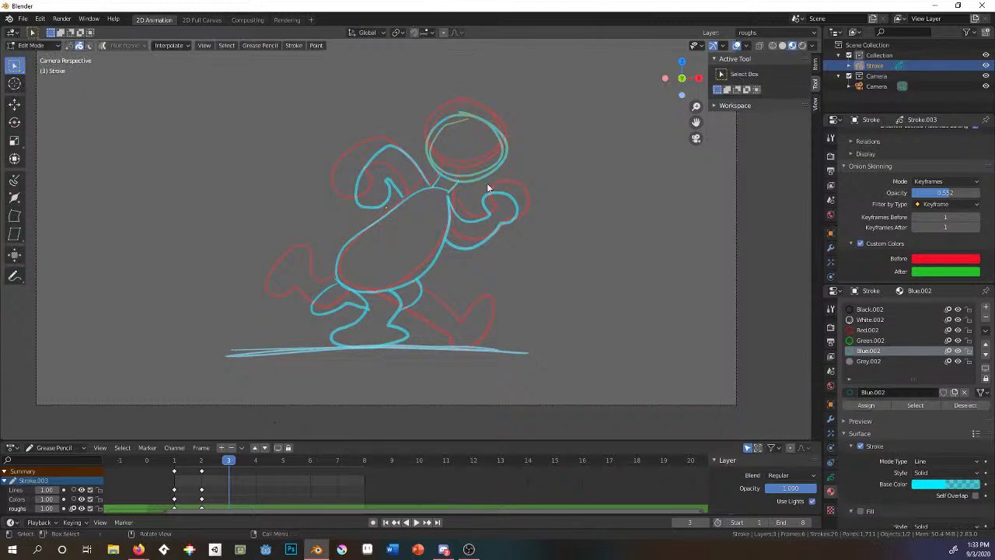
key("a")
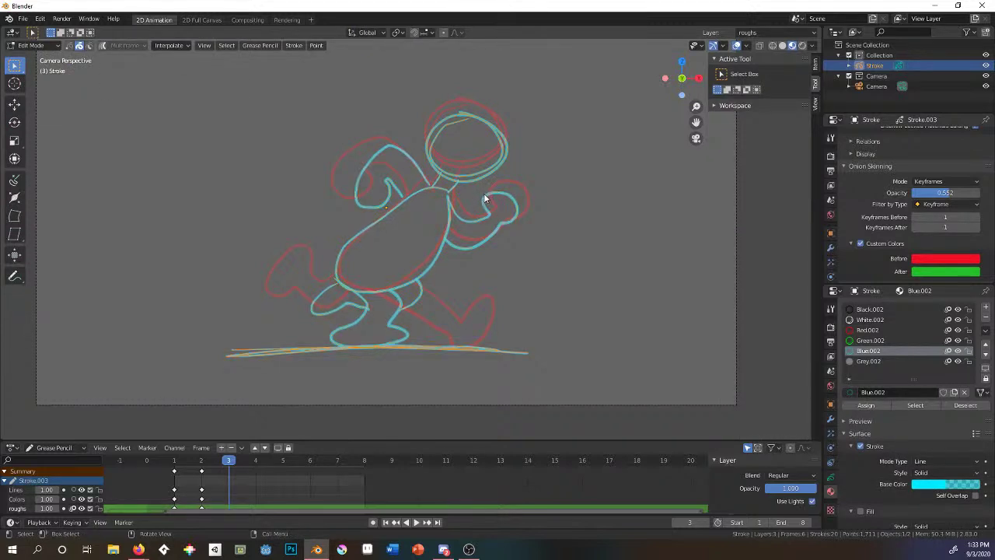
key("g")
left_click(490, 195)
Delete the body and limb strokes on frame 3, keeping only the head and ground line.
left_click_drag(367, 137, 423, 264)
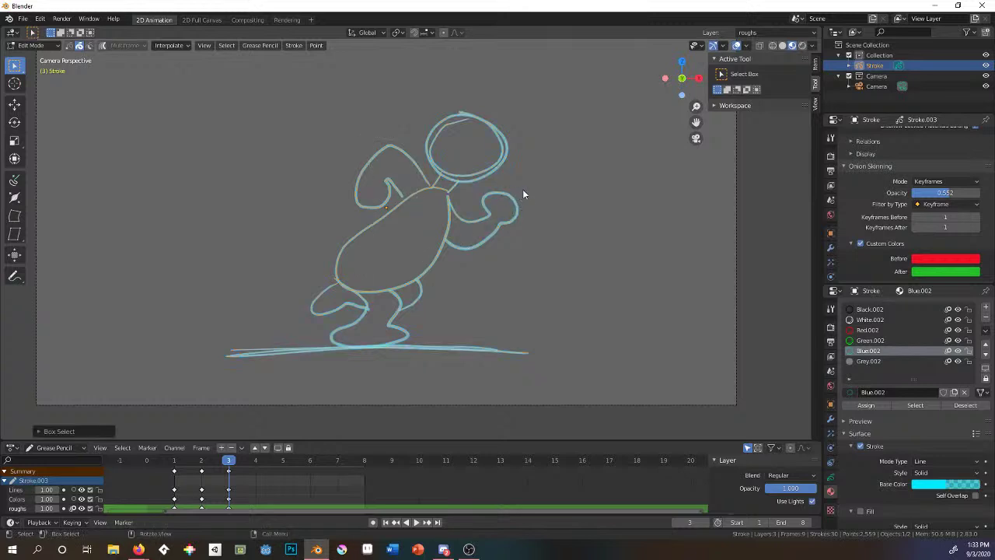
mouse_move(522, 194)
left_mouse_down()
mouse_move(395, 257)
mouse_move(311, 334)
left_mouse_up()
key("x")
left_click(465, 245)
Select the head circle on frame 3 and move it slightly up and forward.
left_click_drag(509, 190, 453, 170)
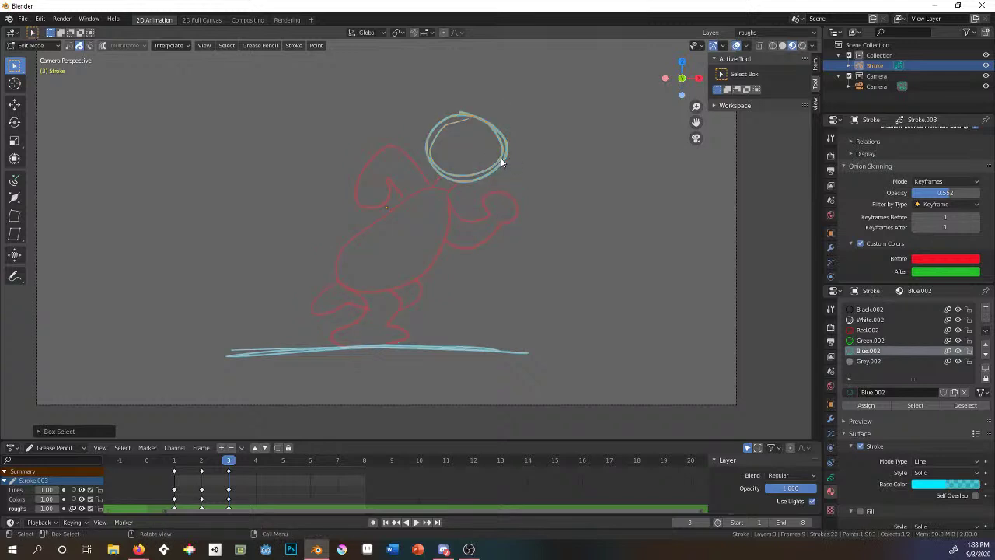
key("g")
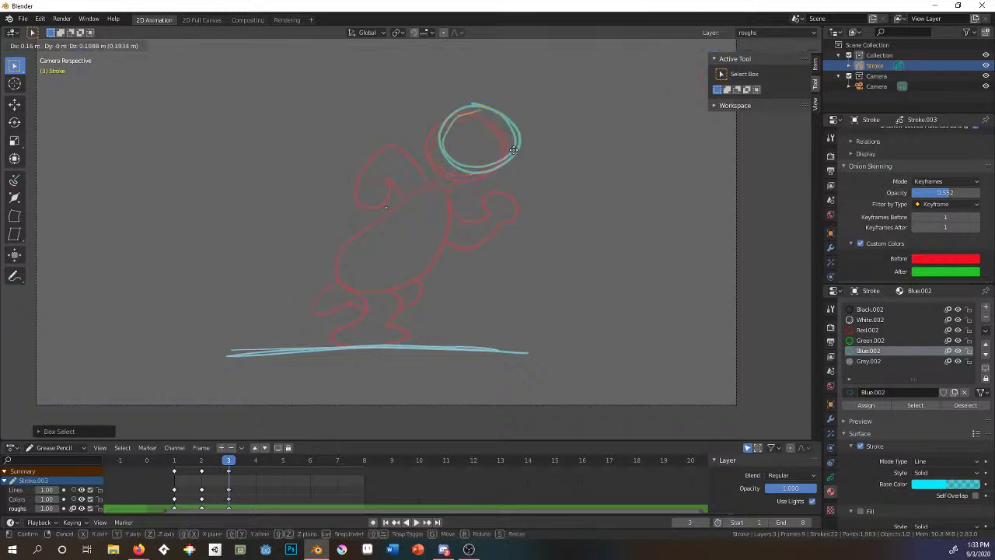
left_click(513, 150)
left_click(49, 46)
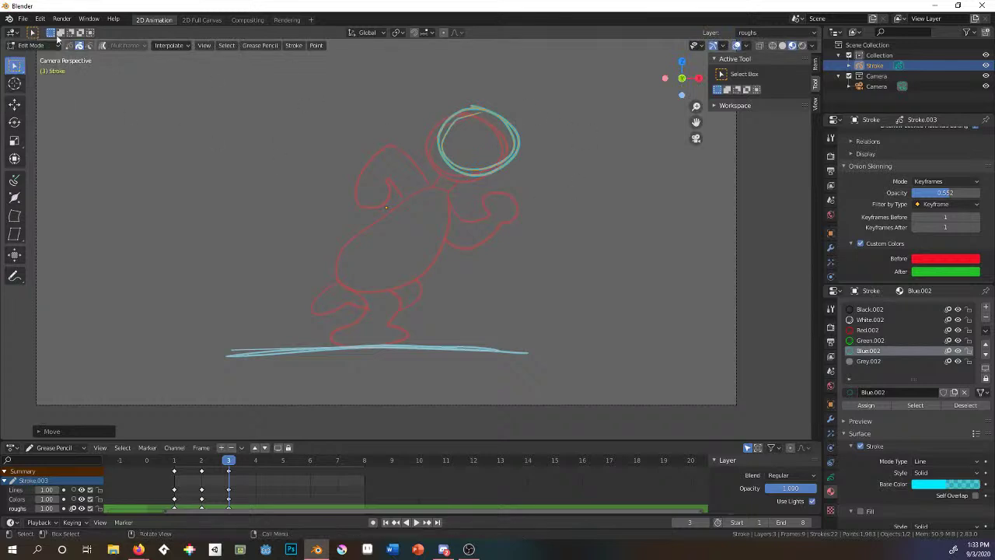
Open the recent file demo.blend without saving the current drawing.
left_click(22, 18)
mouse_move(53, 52)
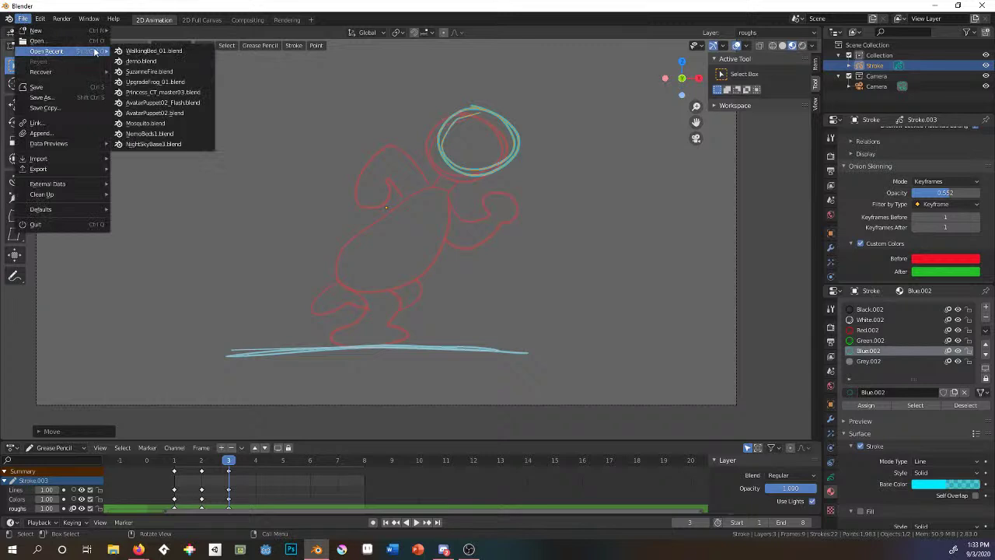
left_click(151, 61)
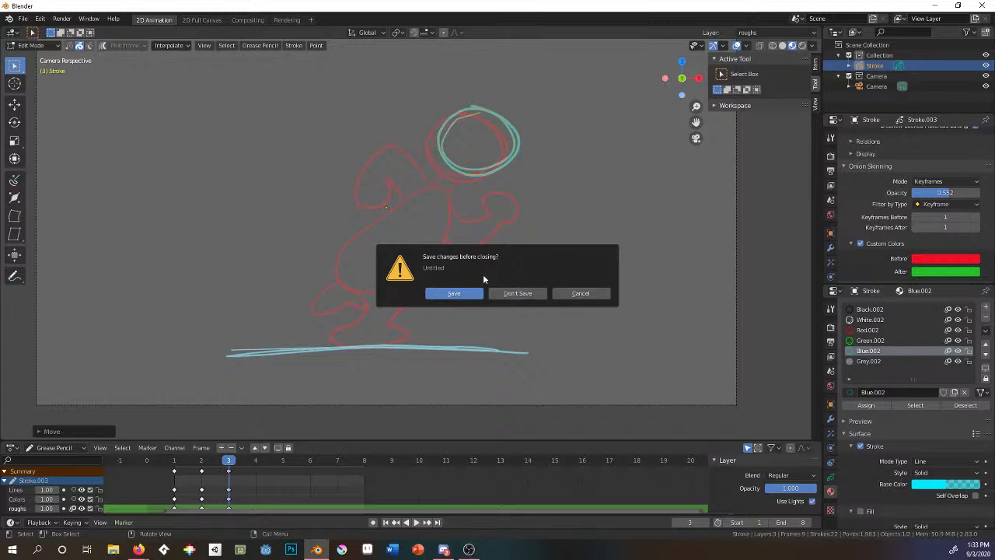
left_click(527, 294)
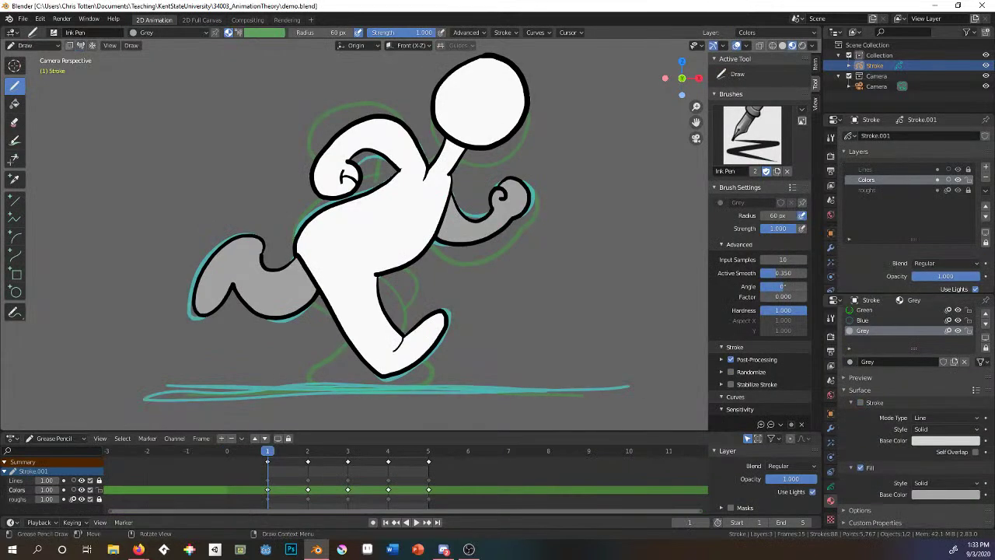
Scrub through frames 1 to 5 of the prepared run cycle and play its loop to review the poses.
left_click(311, 452)
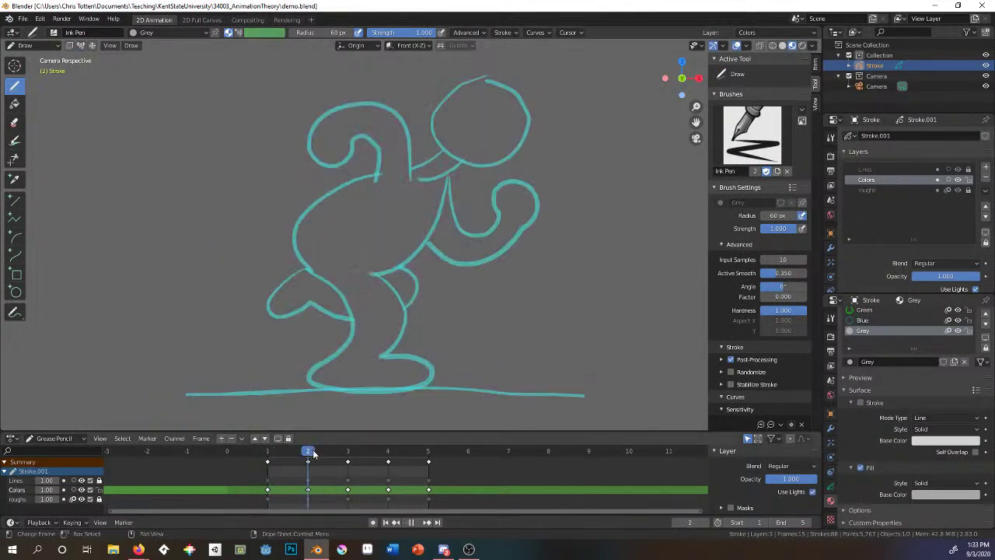
mouse_move(314, 454)
left_mouse_down()
mouse_move(428, 457)
mouse_move(294, 467)
mouse_move(425, 462)
left_mouse_up()
mouse_move(330, 462)
left_mouse_down()
mouse_move(277, 459)
mouse_move(427, 457)
mouse_move(301, 459)
mouse_move(401, 461)
left_mouse_up()
left_click(411, 522)
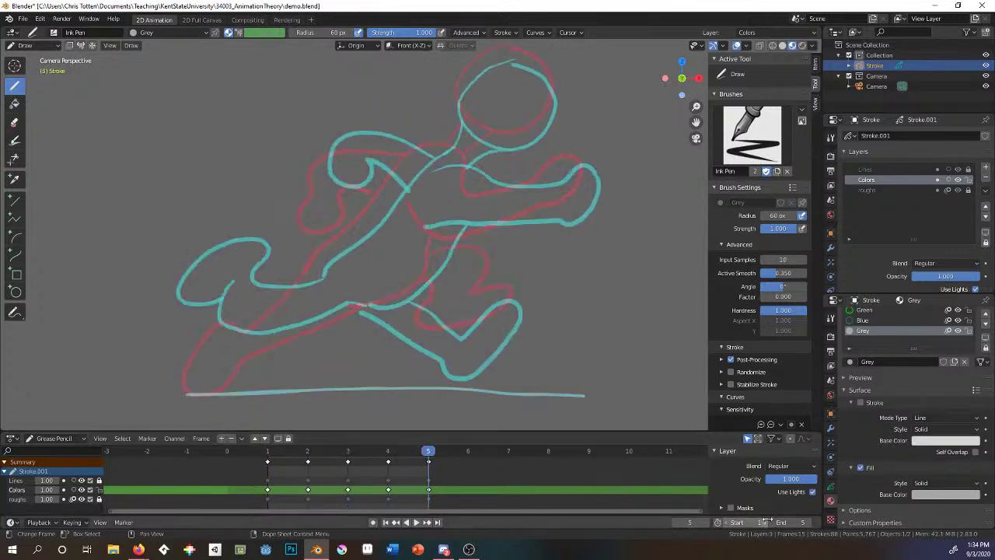
left_click(416, 522)
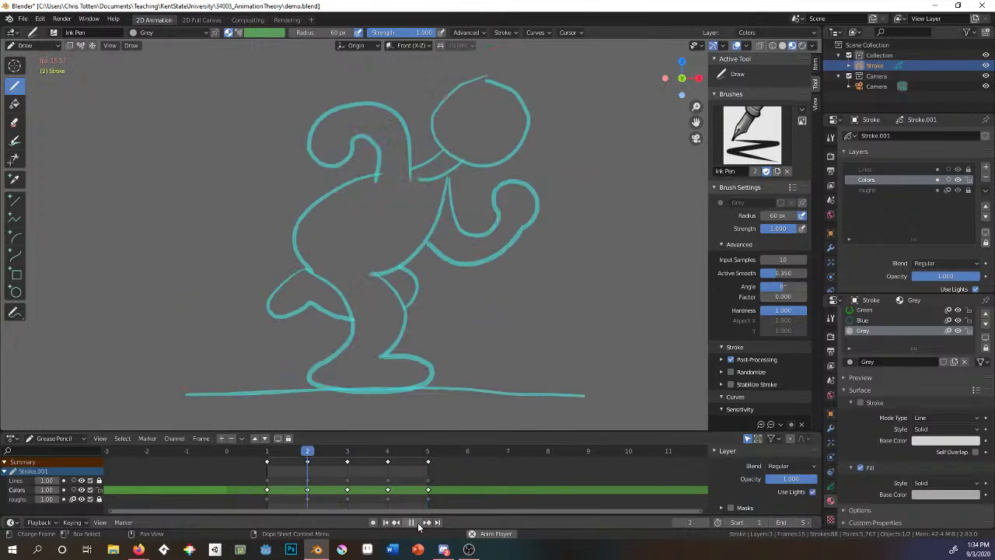
left_click(418, 521)
left_click(416, 521)
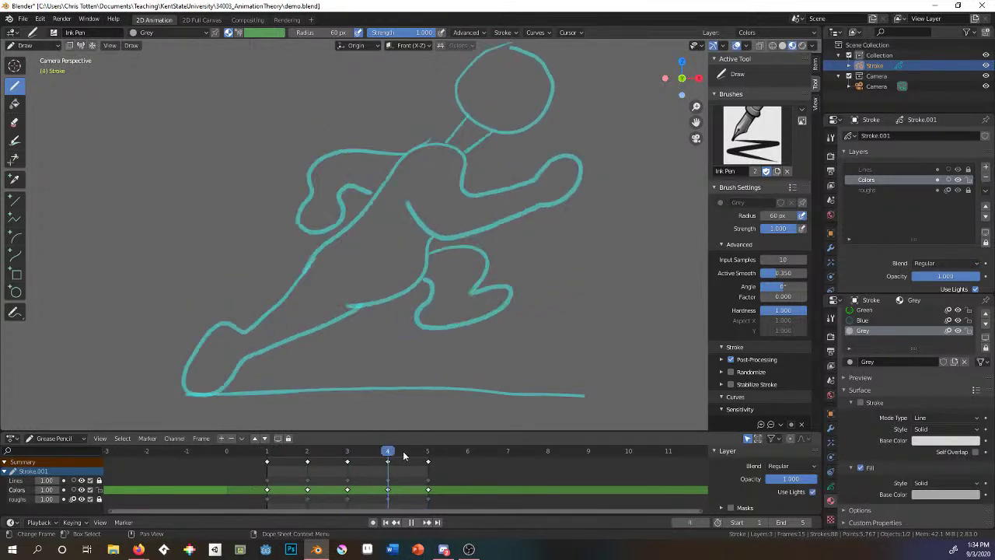
Play and pause the run loop several times, then compare the inked pose on frame 1 with the rough pose on frame 2.
left_click(412, 522)
left_click(412, 522)
key("space")
key("space")
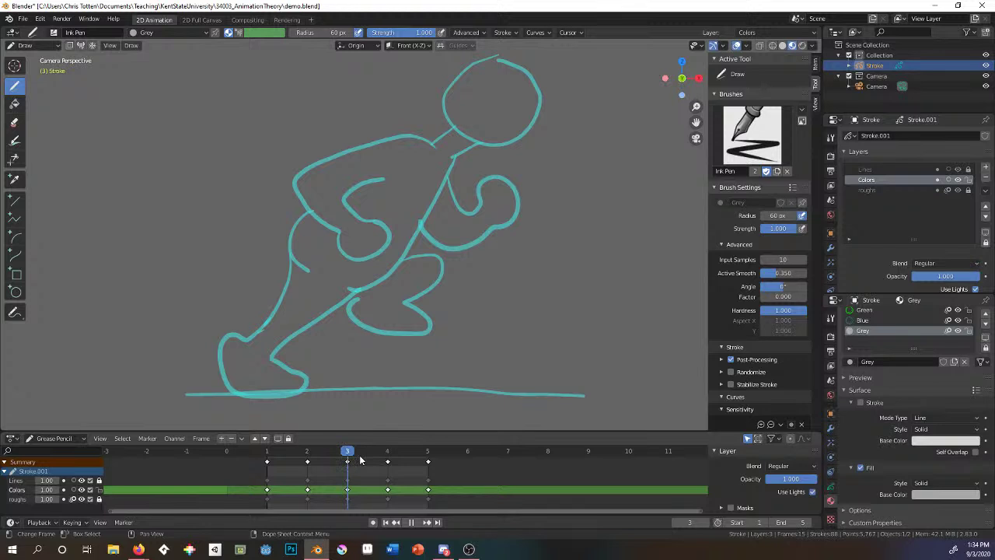
key("space")
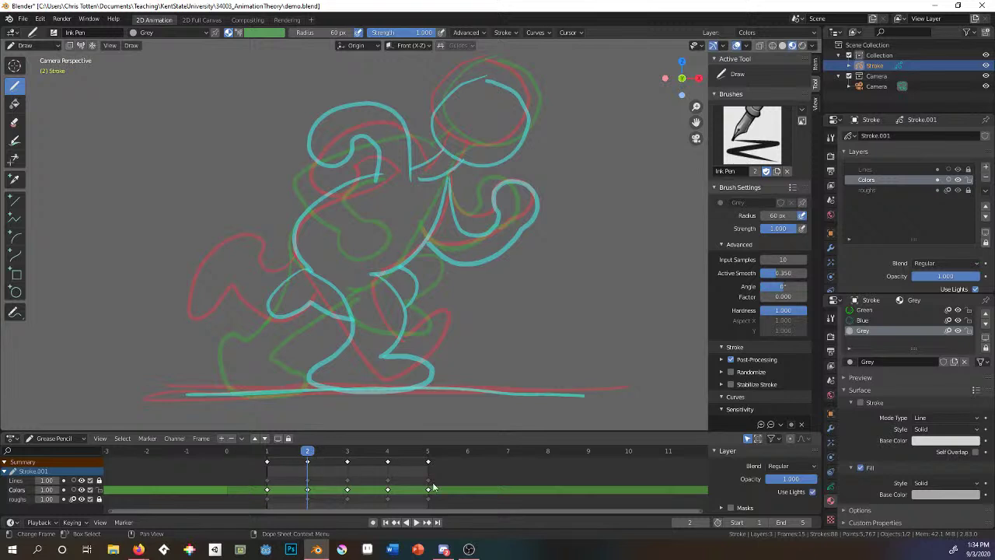
key("space")
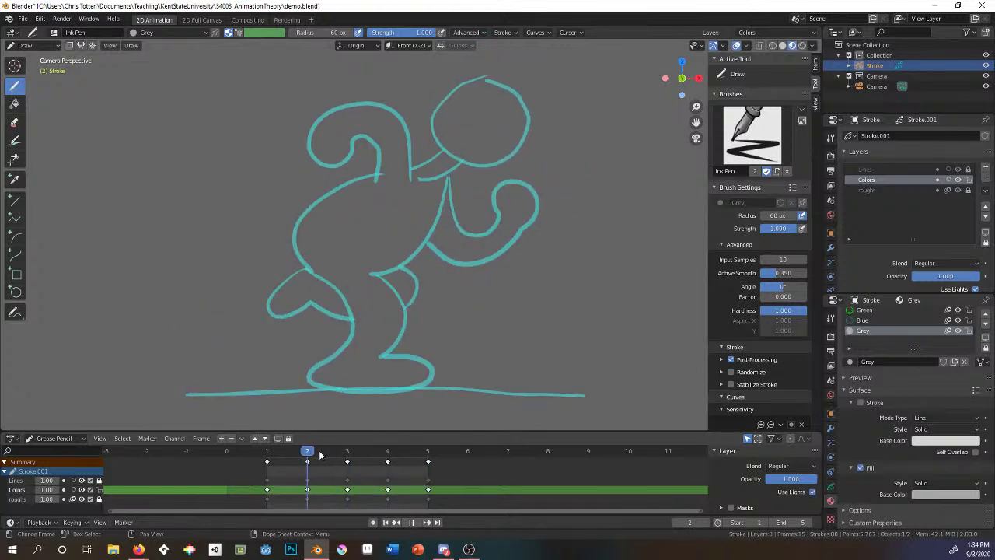
key("space")
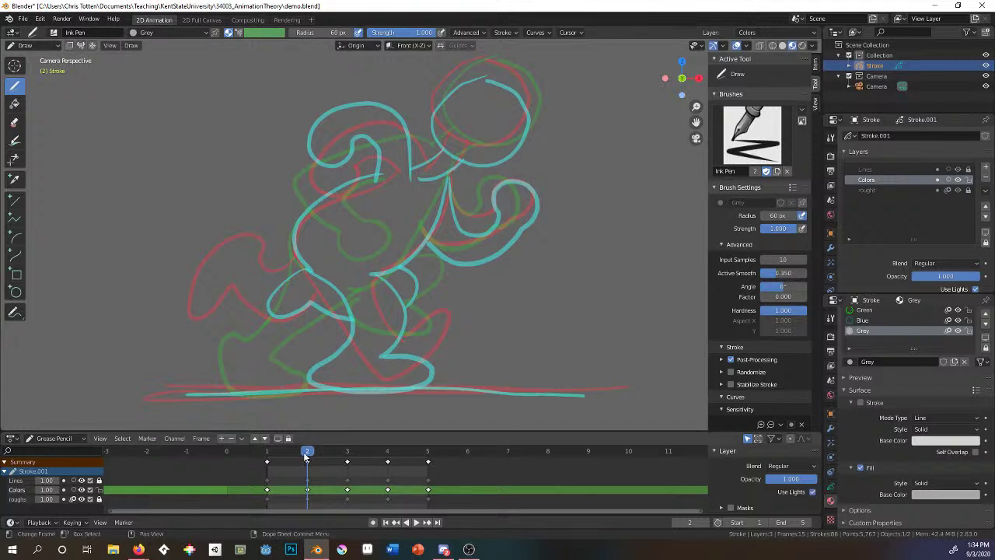
left_click_drag(308, 455, 266, 451)
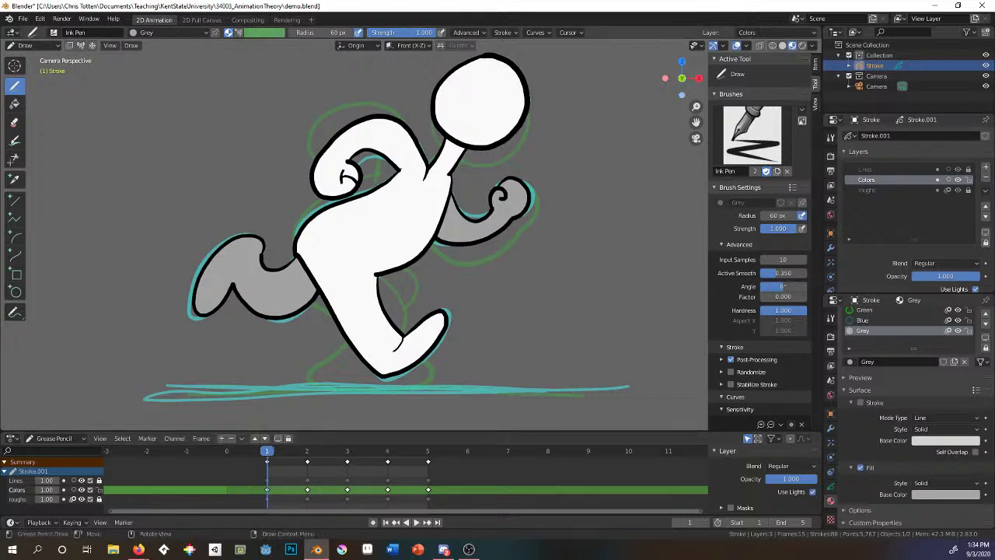
left_click(310, 450)
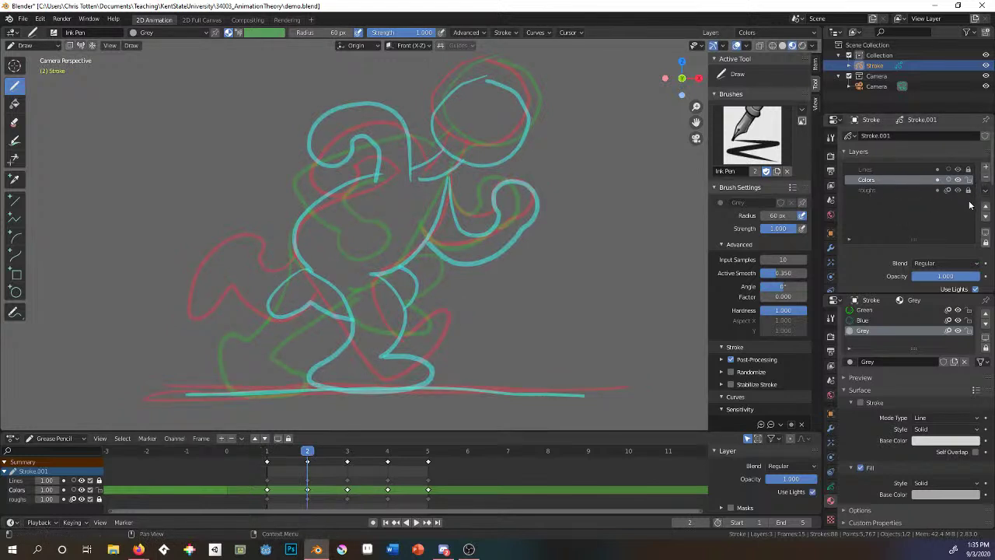
Make the Lines layer active with the Black material and try to draw on frame 2 over the rough pose.
left_click(875, 170)
left_click_drag(923, 346, 948, 389)
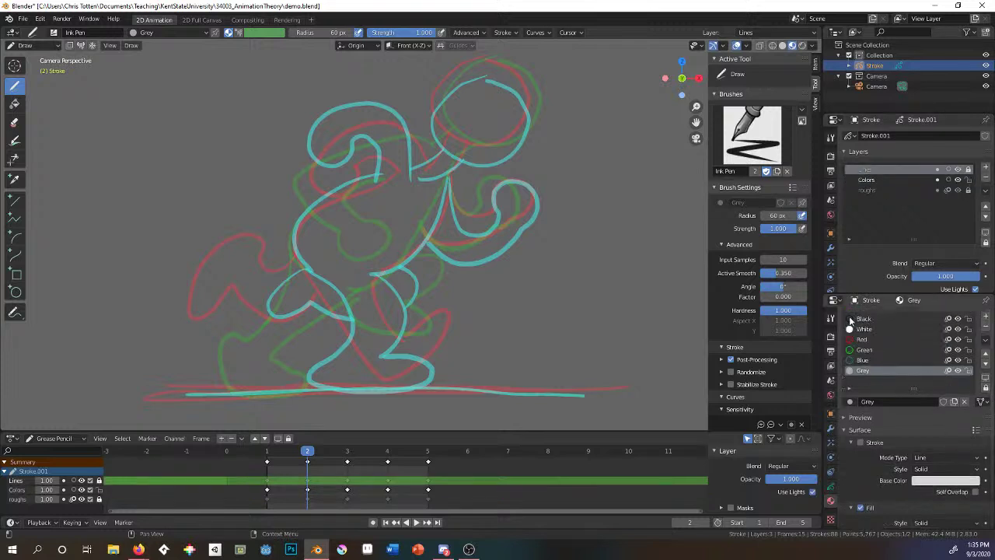
left_click(864, 319)
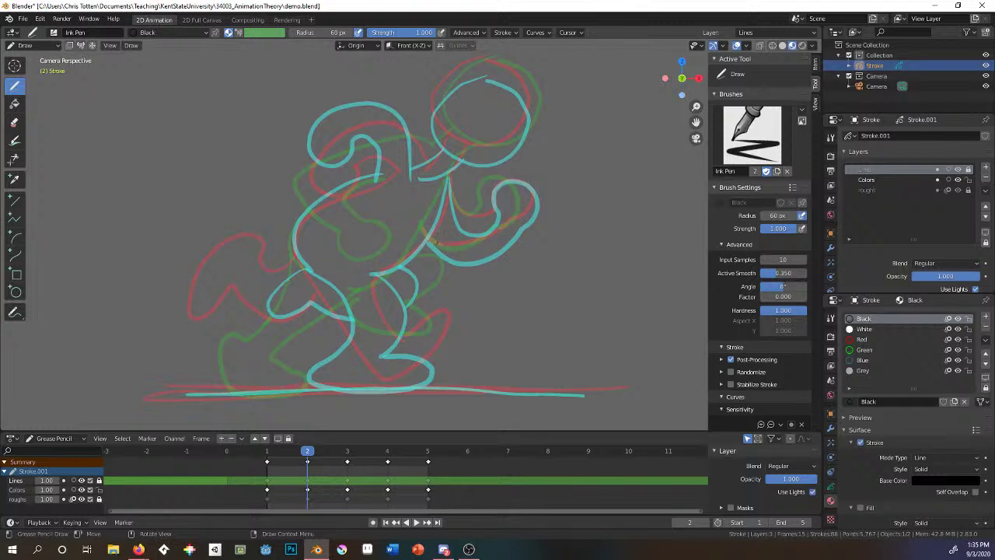
left_click(437, 242)
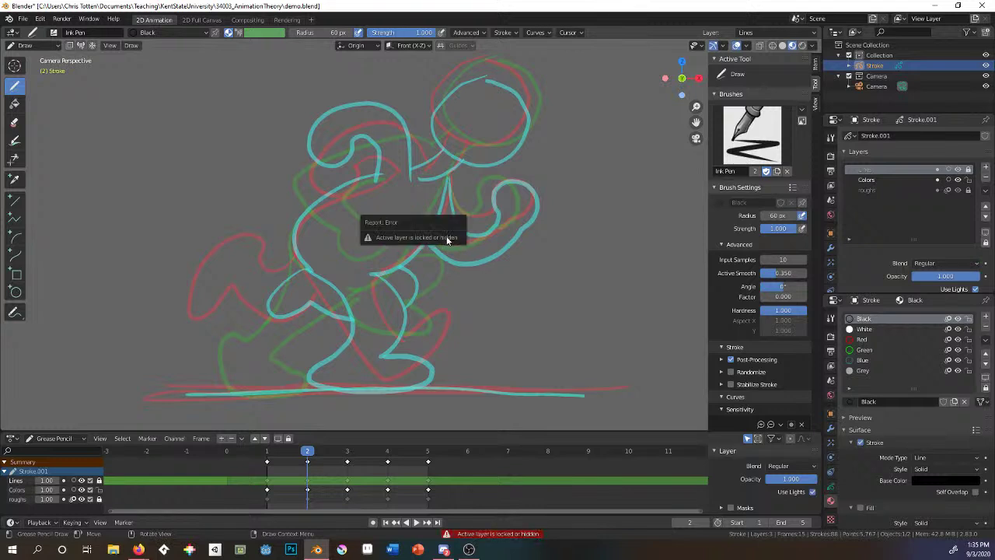
Return to frame 1 and set the animation's end frame to 10.
left_click(267, 451)
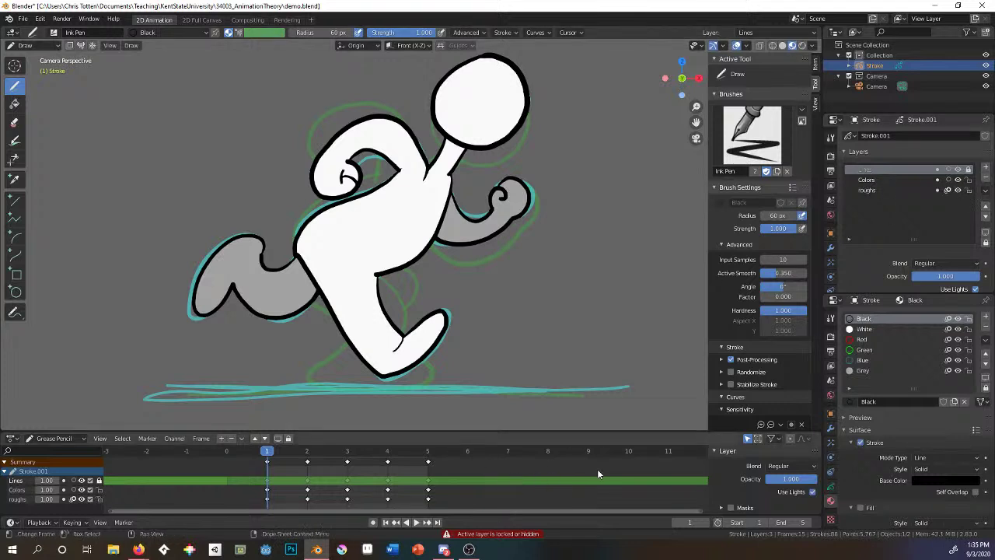
left_click(807, 524)
left_click(807, 524)
left_click(807, 524)
left_click(808, 524)
left_click(810, 524)
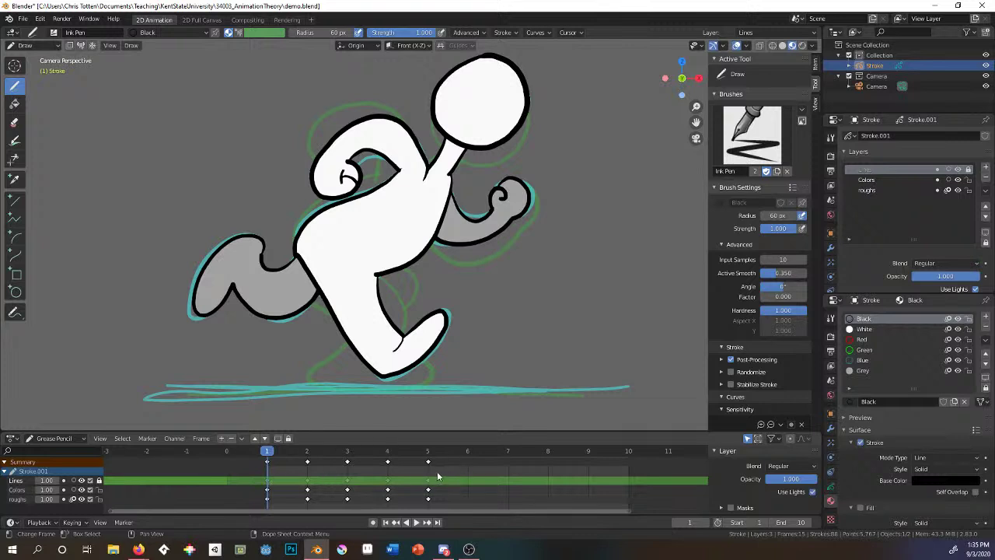
left_click_drag(441, 471, 235, 470)
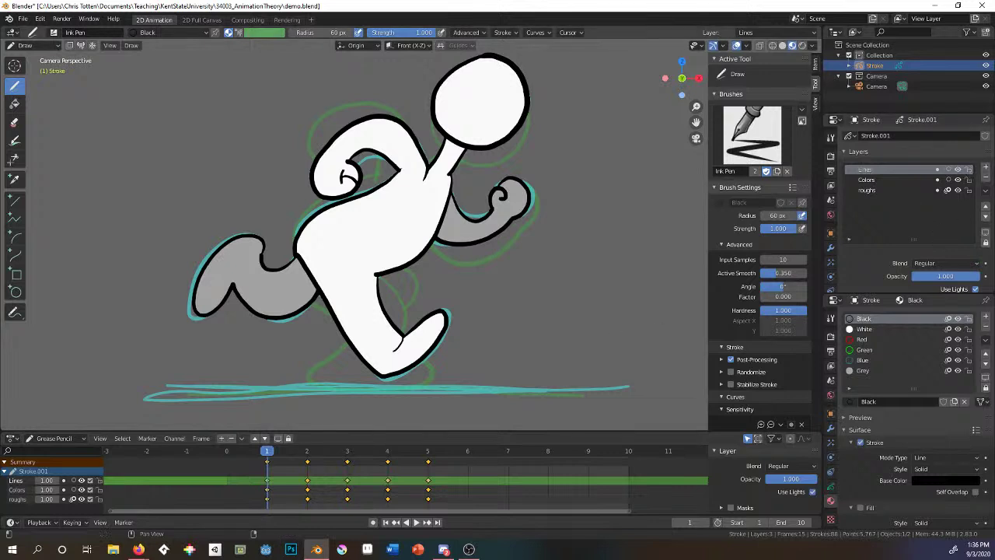
left_click_drag(444, 470, 250, 470)
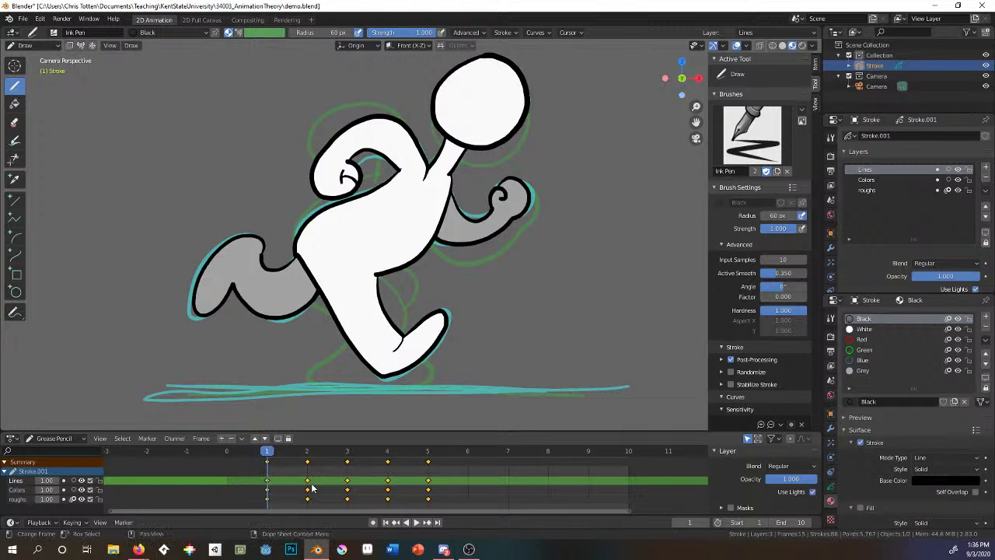
left_click(428, 461)
left_click(428, 481)
key("g")
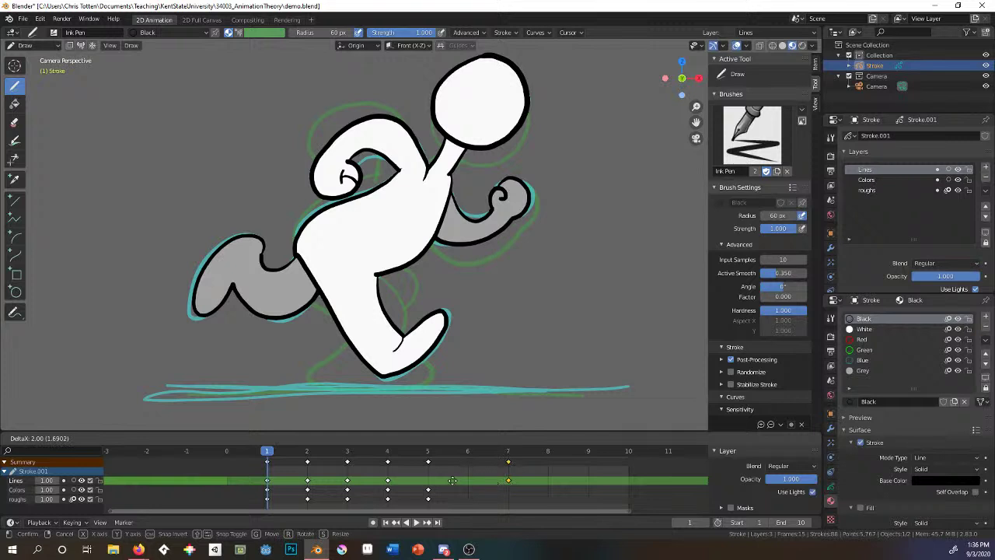
left_click(429, 483)
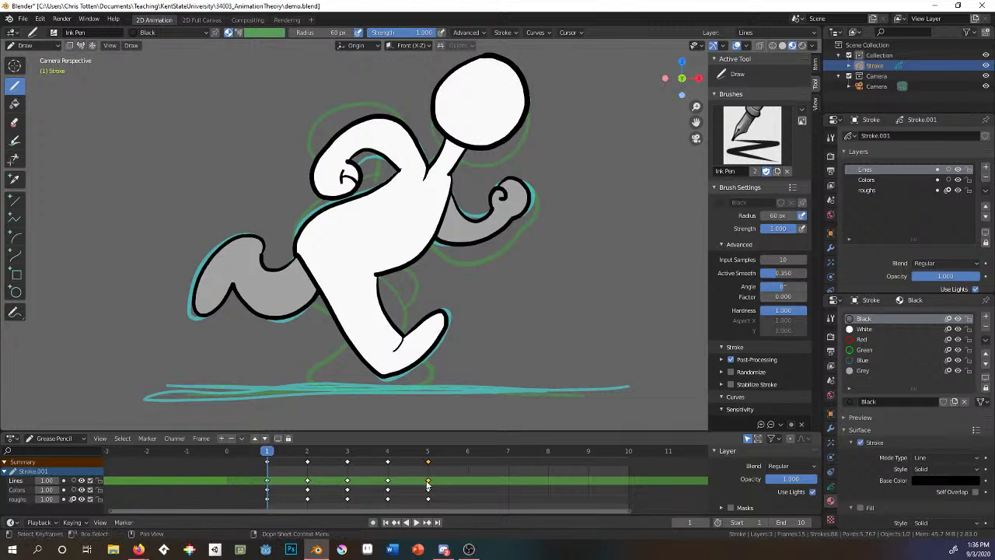
left_click(431, 464)
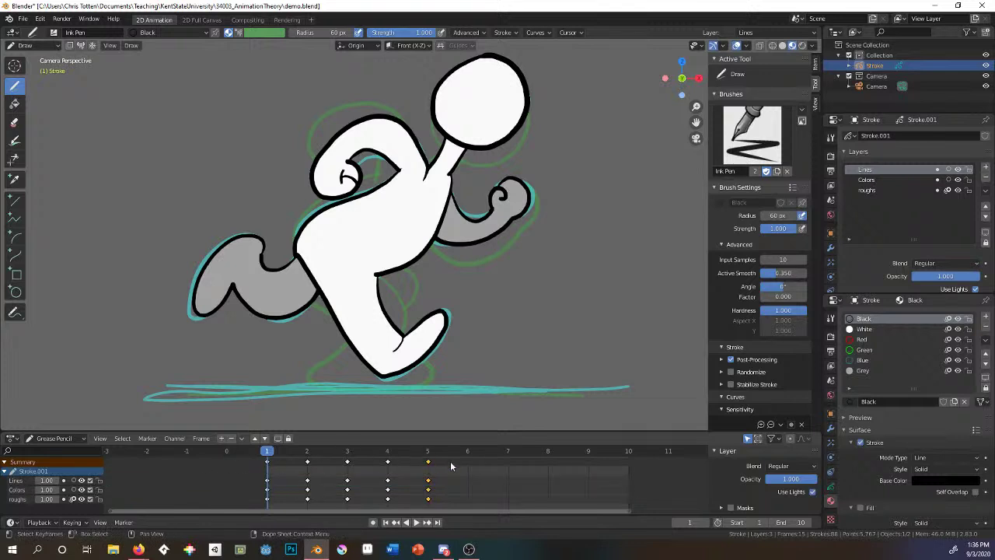
Select the keyframes on all layers and scale their timing by 2 from frame 1.
left_click_drag(430, 464, 286, 457)
key("s")
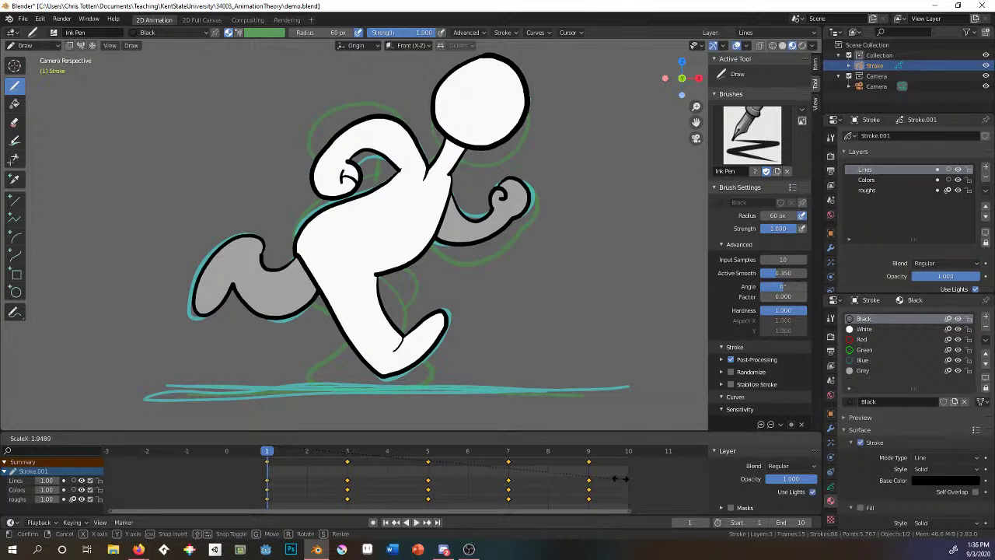
key("Escape")
key("s")
type("2")
key("Return")
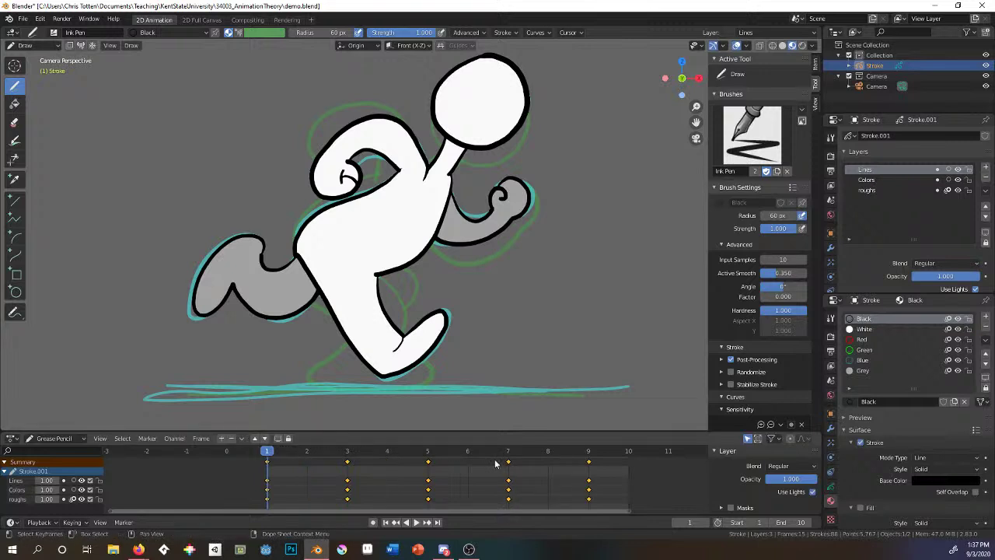
Play the run cycle with its stretched keyframe spacing to check the timing and return to frame 1.
left_click(417, 522)
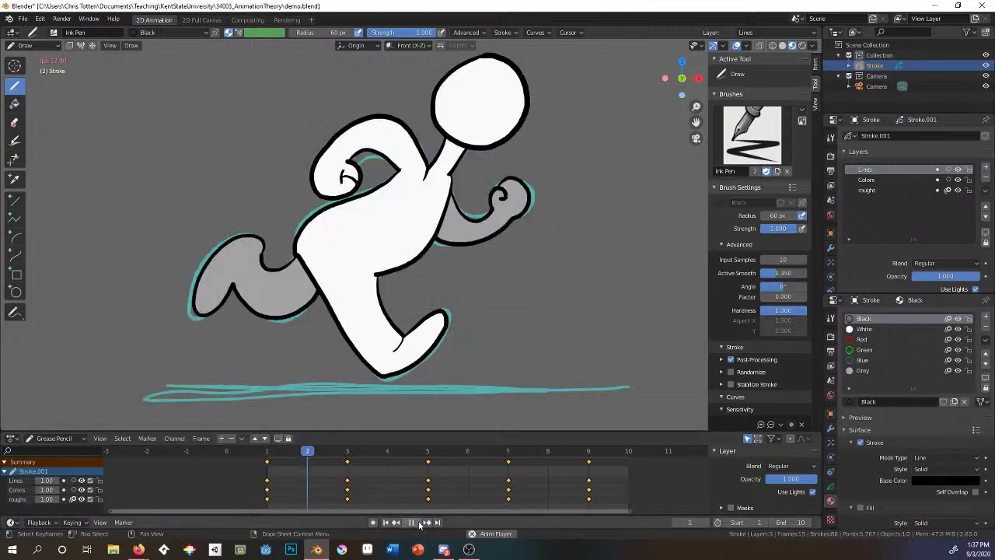
left_click(418, 522)
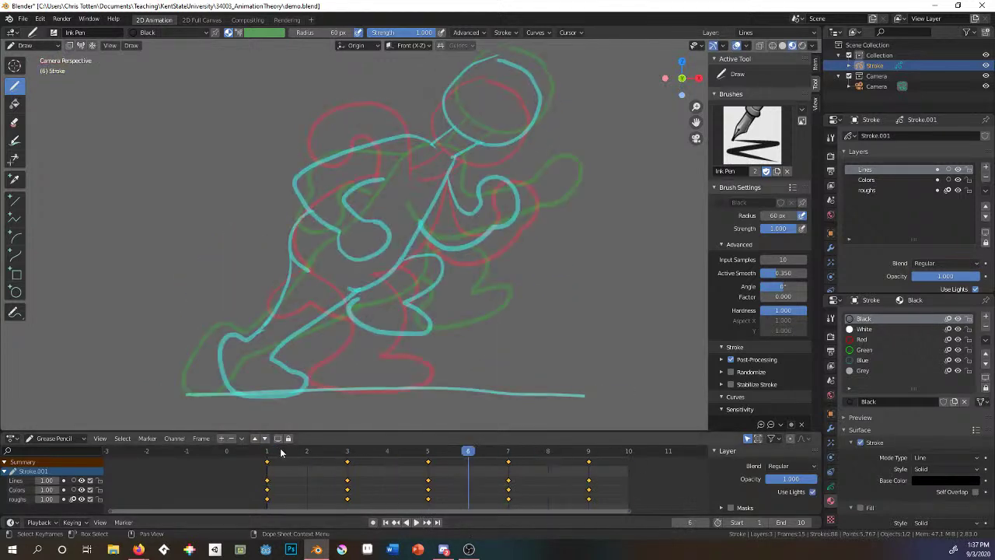
left_click(272, 450)
mouse_move(274, 452)
left_mouse_down()
mouse_move(613, 453)
mouse_move(281, 457)
mouse_move(556, 469)
mouse_move(589, 459)
mouse_move(343, 454)
mouse_move(292, 456)
mouse_move(463, 456)
mouse_move(287, 468)
left_mouse_up()
left_click(416, 523)
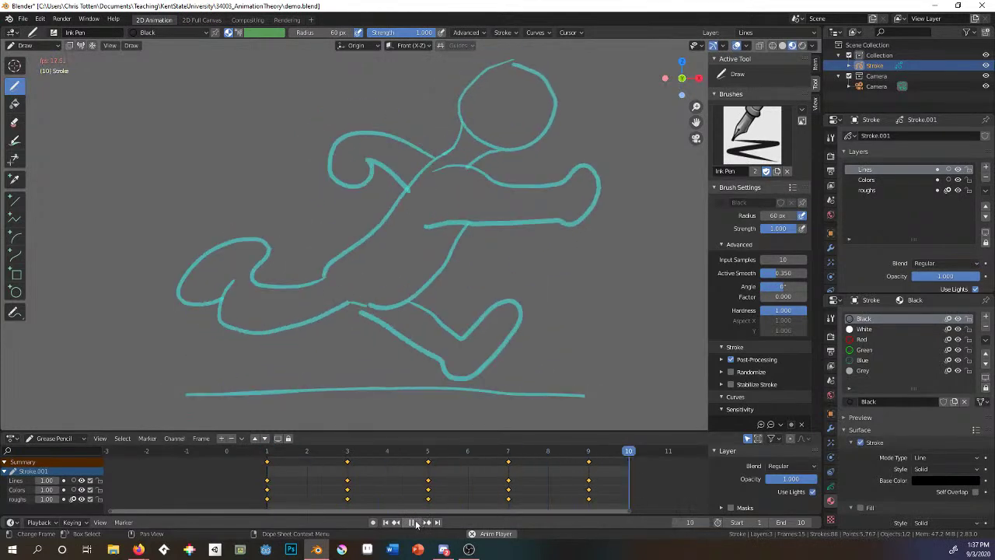
left_click(418, 522)
left_click(268, 451)
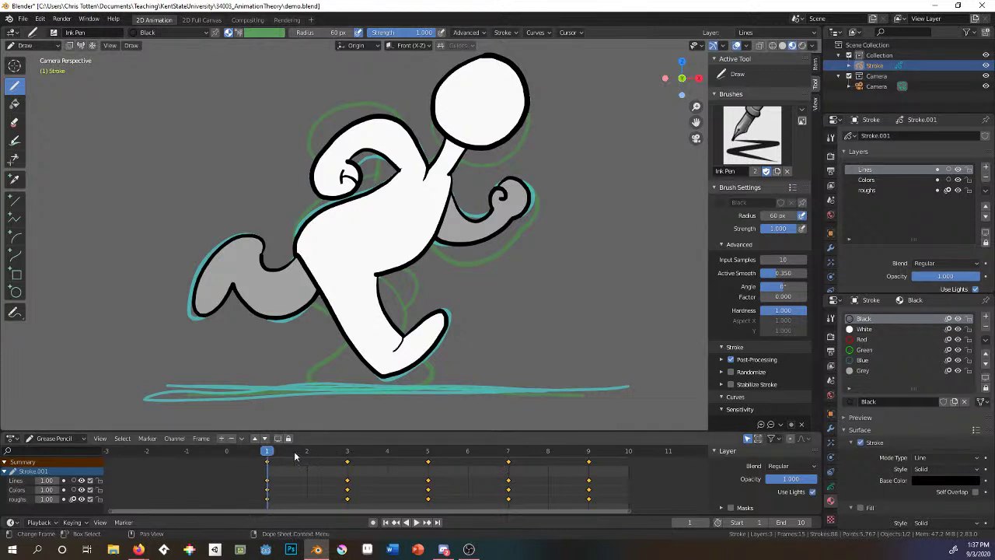
Go to frame 3 and lock the roughs layer.
left_click(348, 451)
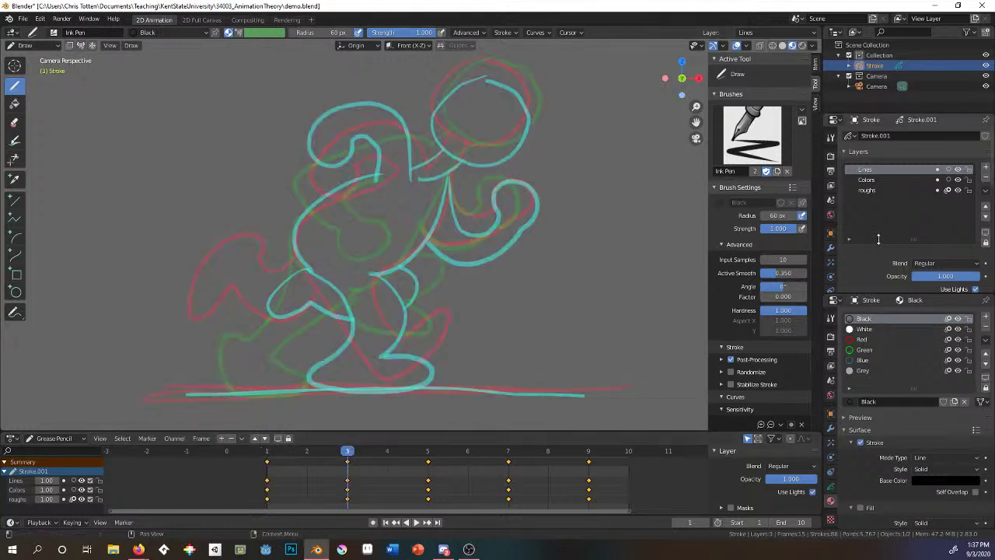
left_click(969, 190)
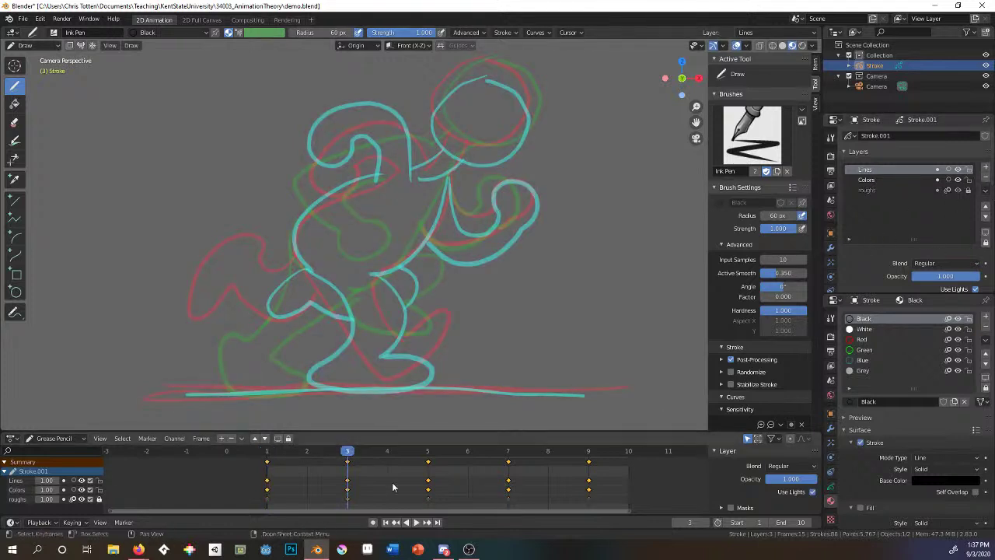
middle_click_drag(398, 280, 363, 356, "shift")
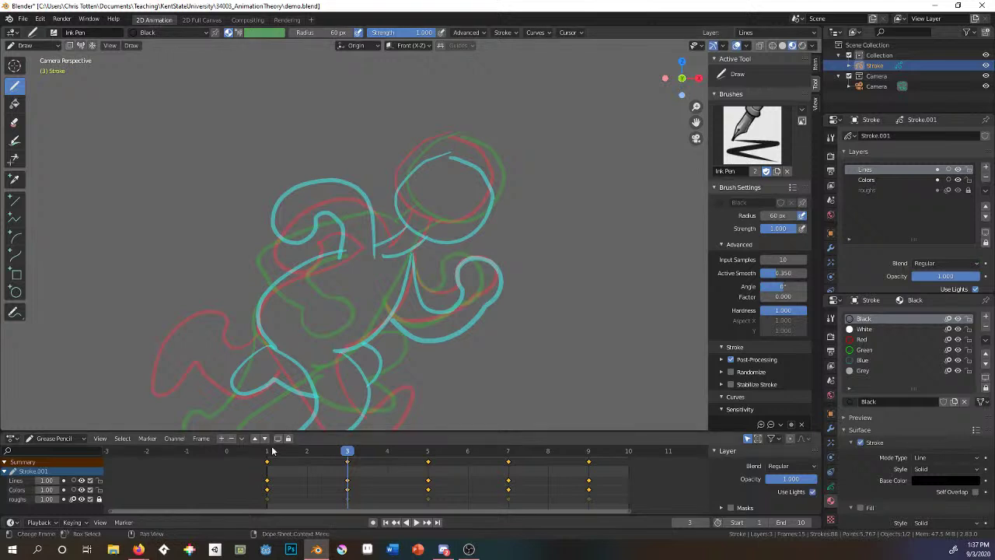
Copy the finished head's outline and fill from frame 1 in Edit Mode and paste them on frame 3, aligned over the rough head.
key("shift+Left")
key("Up")
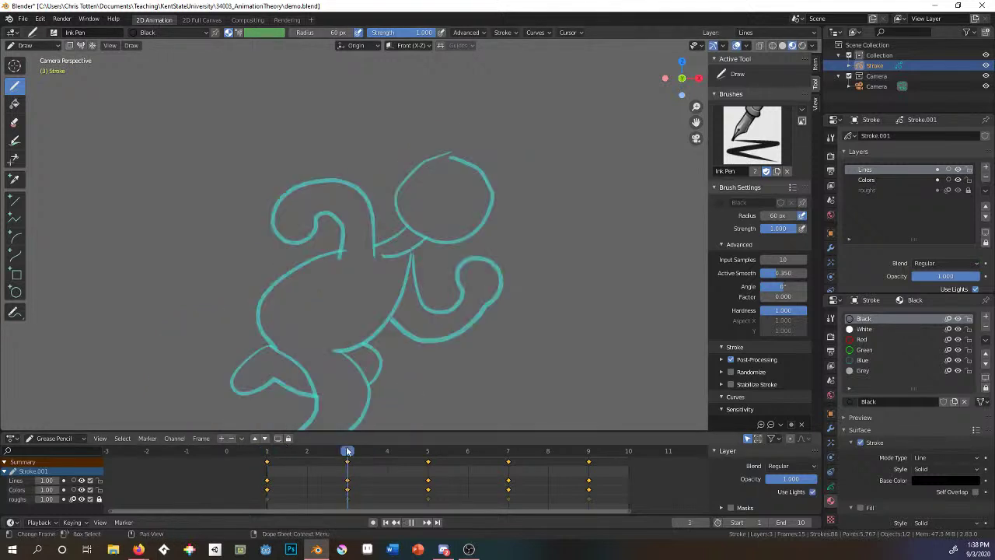
key("Down")
left_click(54, 45)
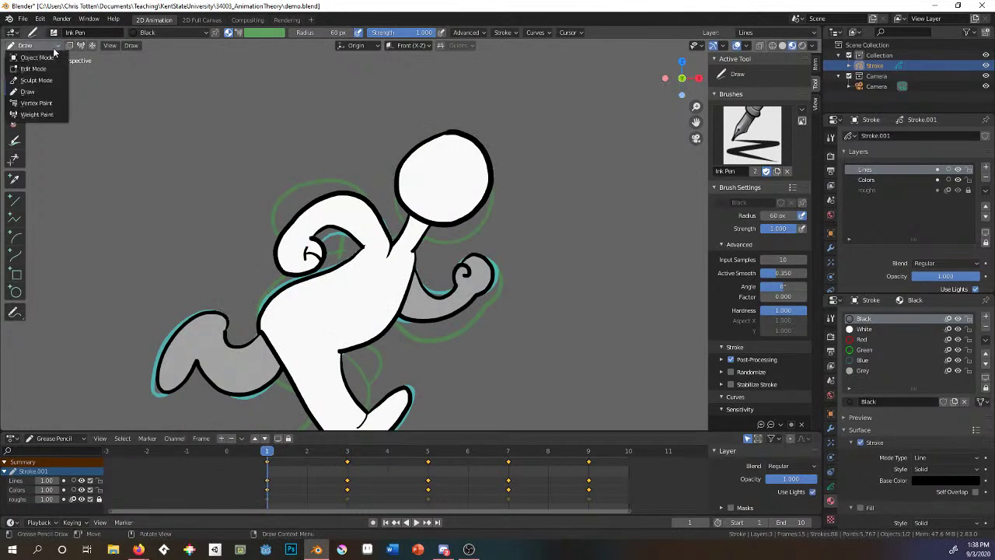
left_click(31, 66)
left_click_drag(457, 145, 400, 183)
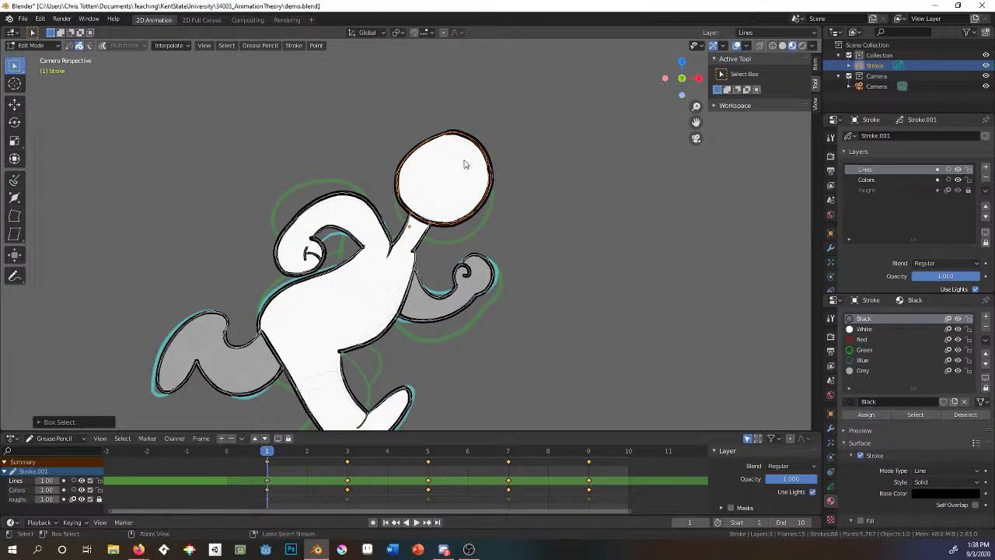
key("Up")
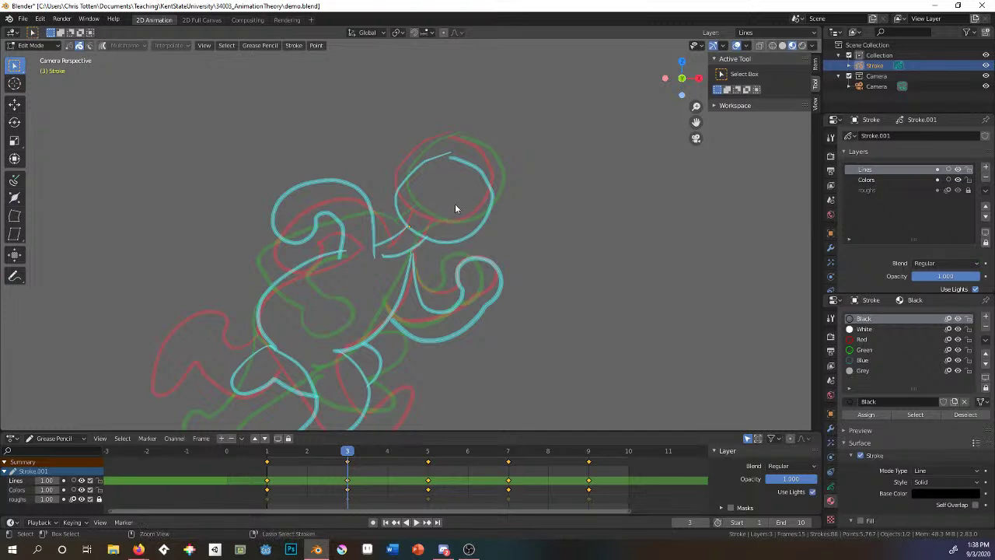
key("ctrl+v")
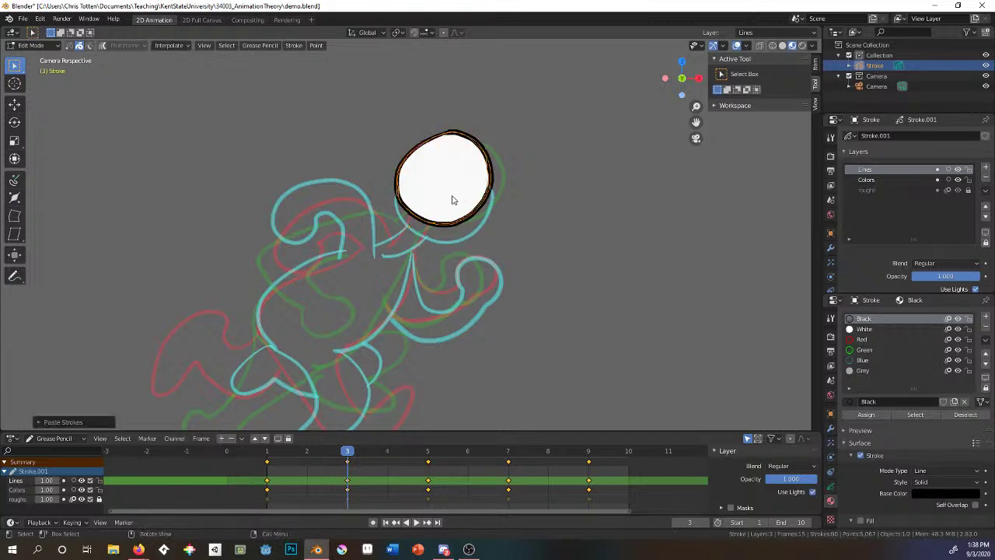
key("g")
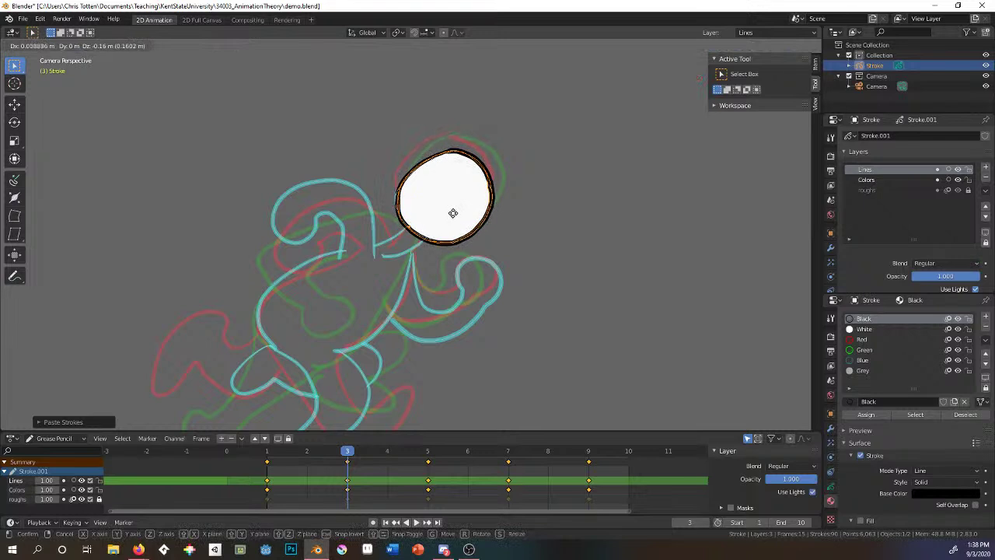
left_click(454, 218)
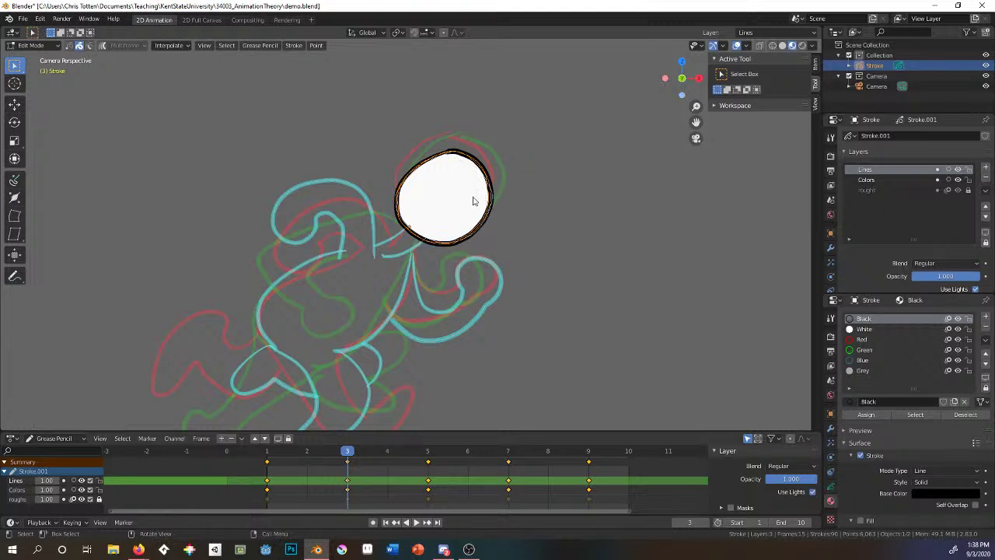
Move the selected white head fill on frame 3 to the Colors layer and toggle that layer's visibility to check it.
key("g")
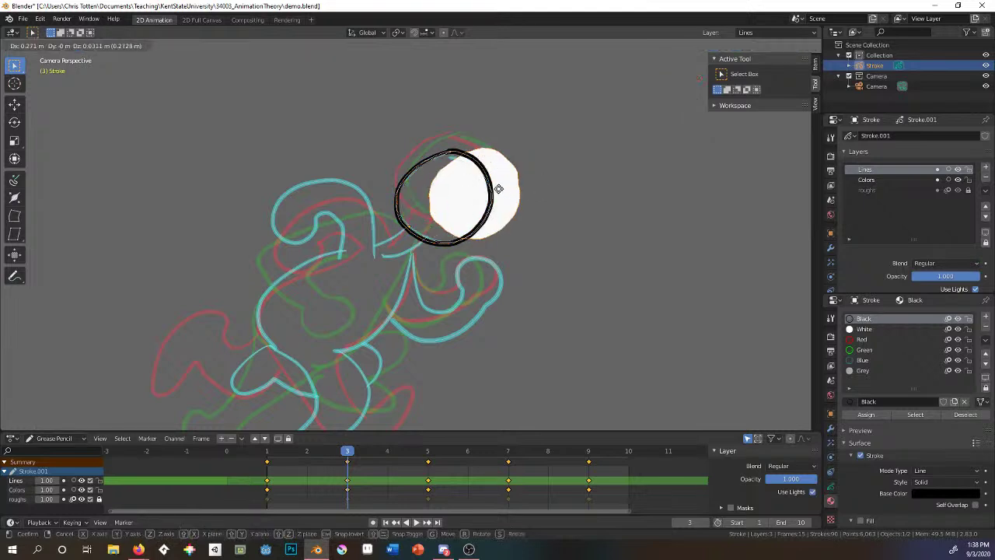
left_click(479, 194)
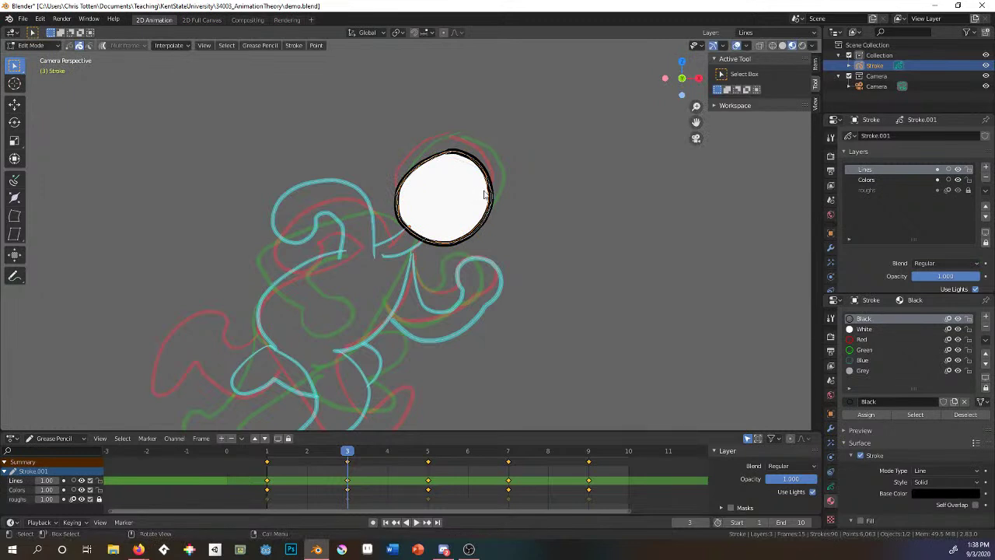
key("m")
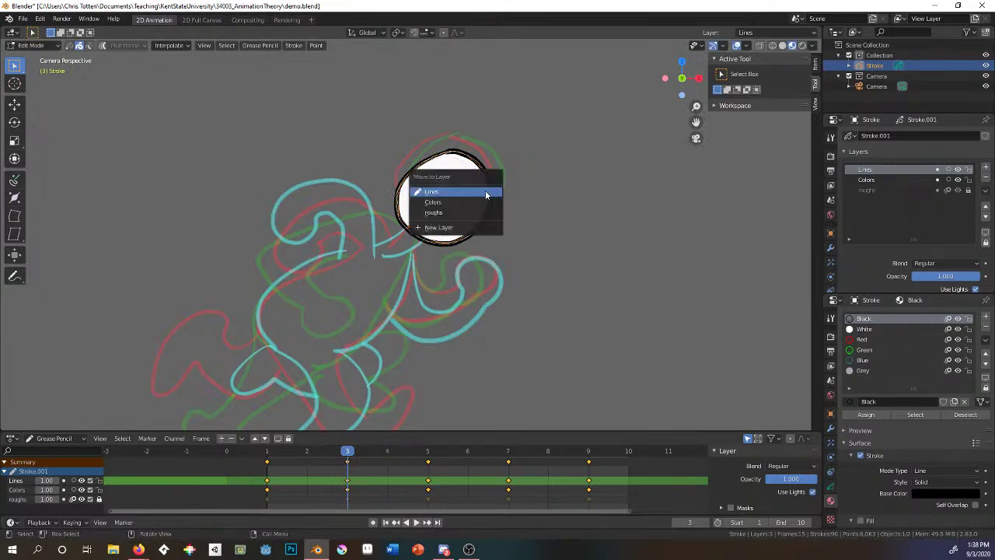
left_click(433, 203)
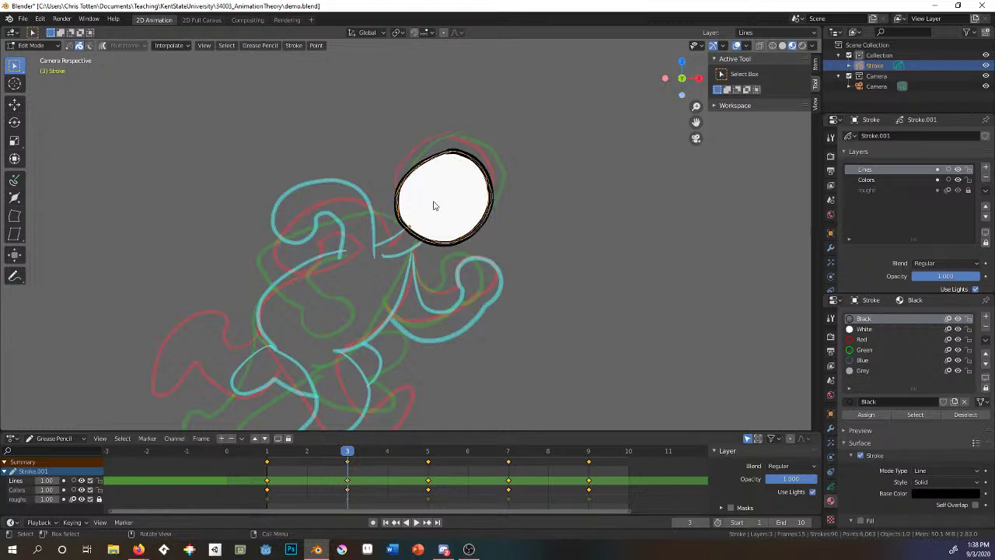
left_click(958, 180)
left_click(958, 180)
left_click(958, 180)
left_click(959, 180)
left_click(959, 179)
left_click(959, 180)
Switch to Draw Mode and ink the neck and the raised back arm with its hand in black over the frame 3 rough.
left_click(31, 45)
left_click(35, 90)
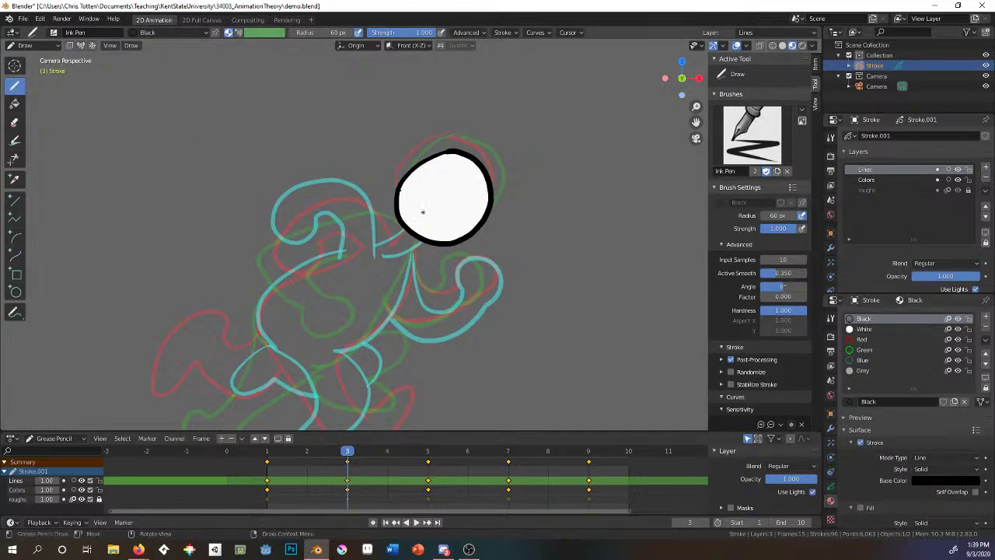
mouse_move(406, 230)
left_mouse_down()
mouse_move(374, 244)
mouse_move(385, 257)
mouse_move(354, 181)
mouse_move(285, 190)
mouse_move(277, 237)
mouse_move(300, 242)
mouse_move(312, 216)
mouse_move(341, 226)
mouse_move(341, 265)
left_mouse_up()
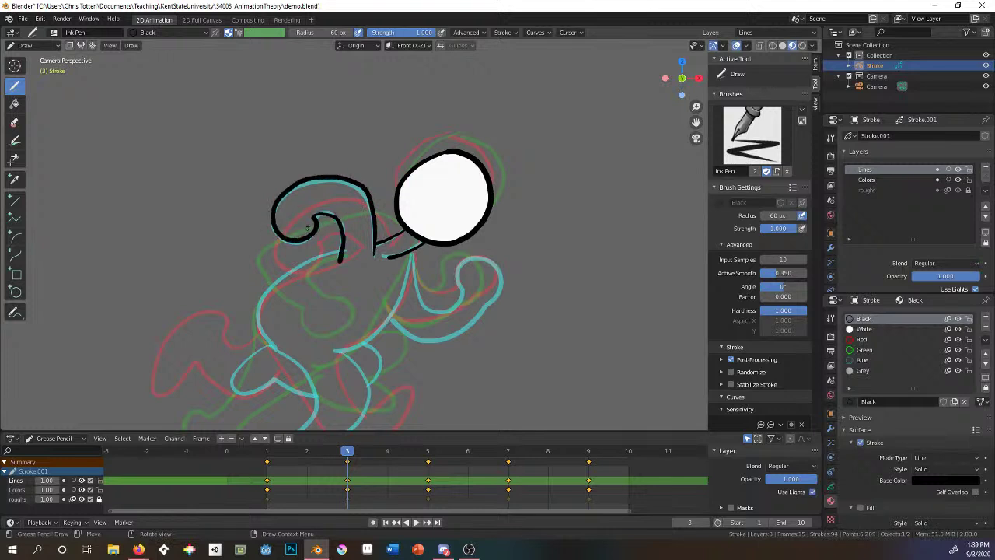
left_click_drag(293, 230, 311, 225)
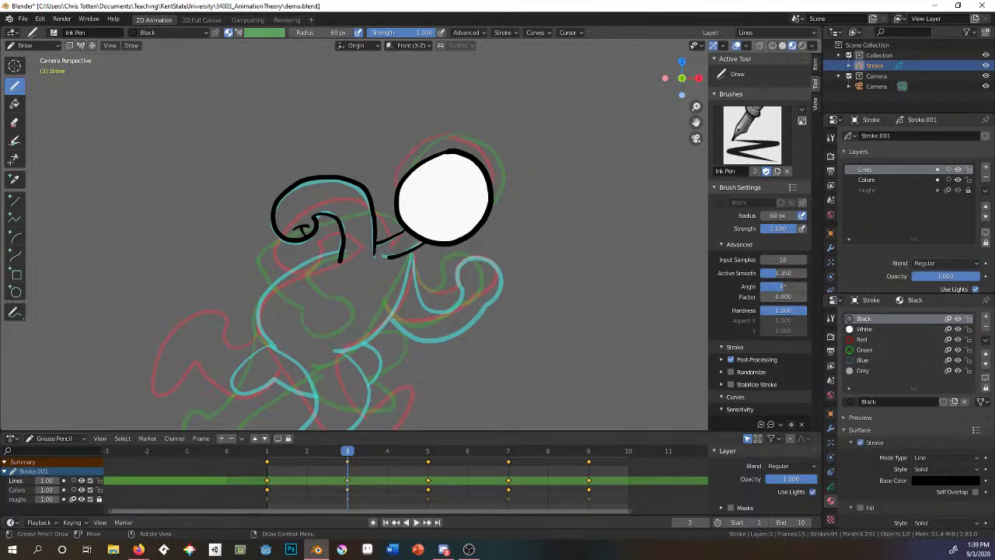
Switch onion skinning off for the roughs layer and on for Lines, and lower the onion skin opacity to 0.291.
left_click(949, 191)
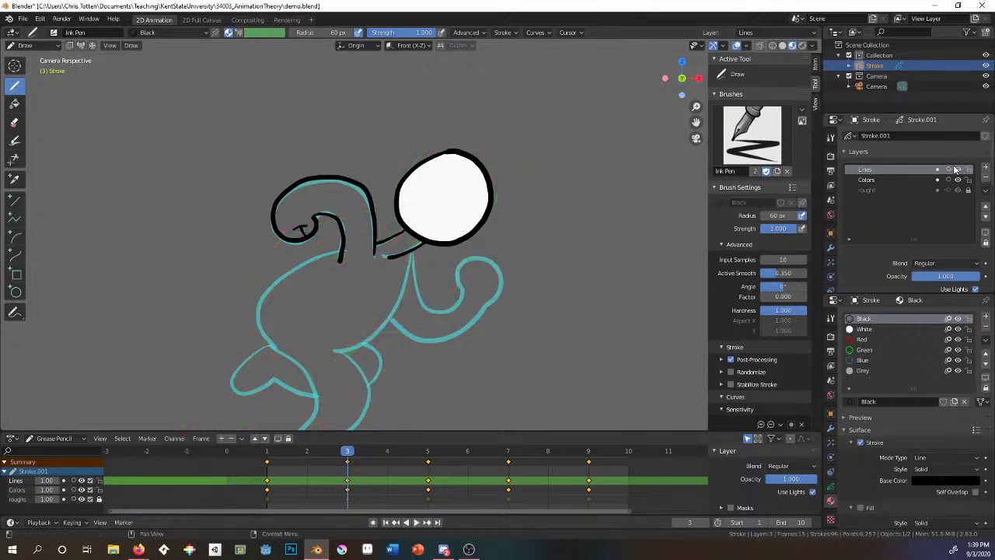
left_click(950, 169)
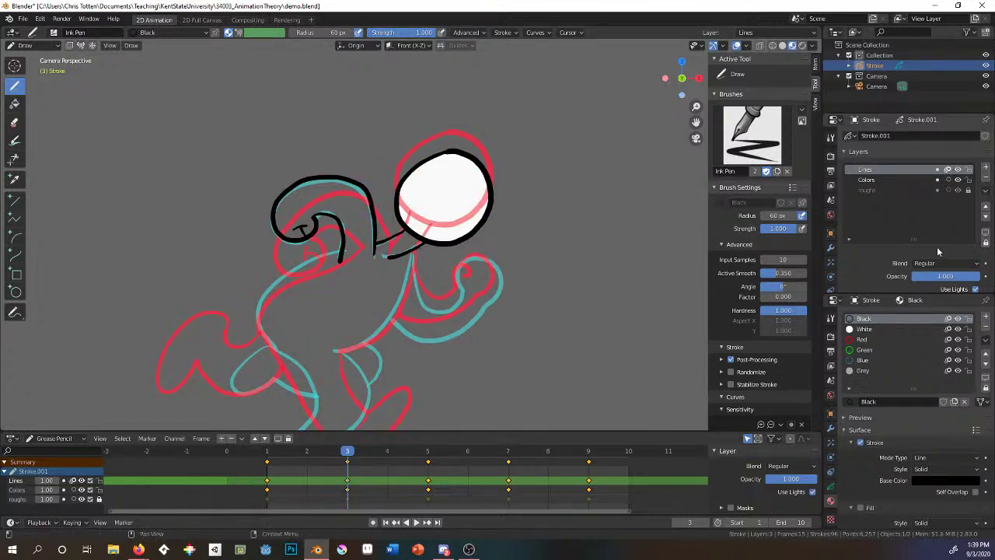
scroll(937, 246, "down", 5)
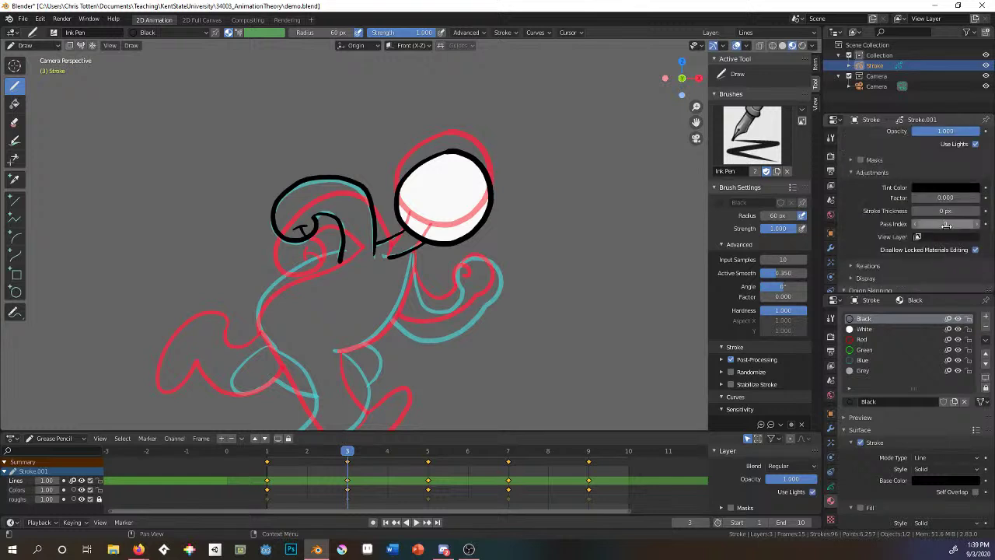
scroll(947, 225, "down", 5)
left_click_drag(943, 150, 922, 157)
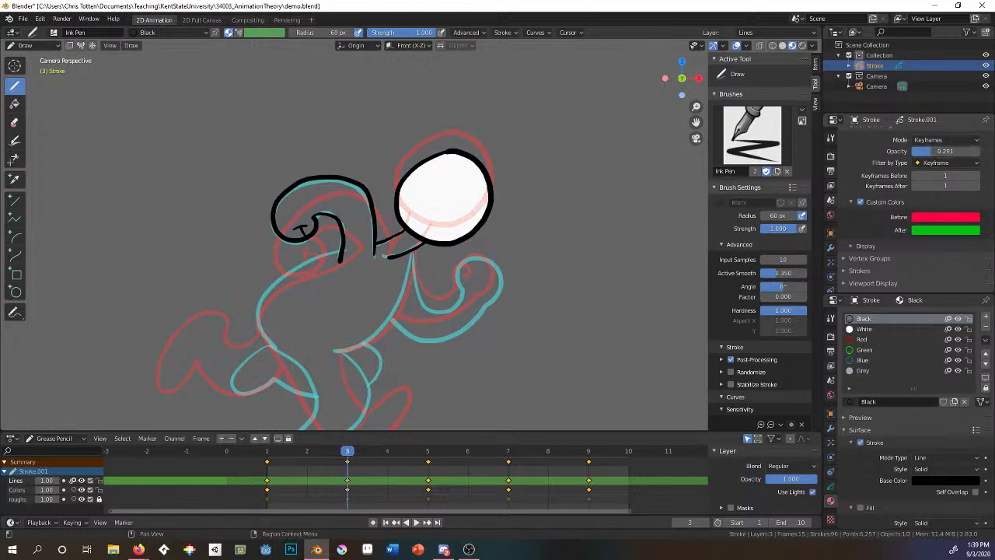
scroll(921, 190, "up", 8)
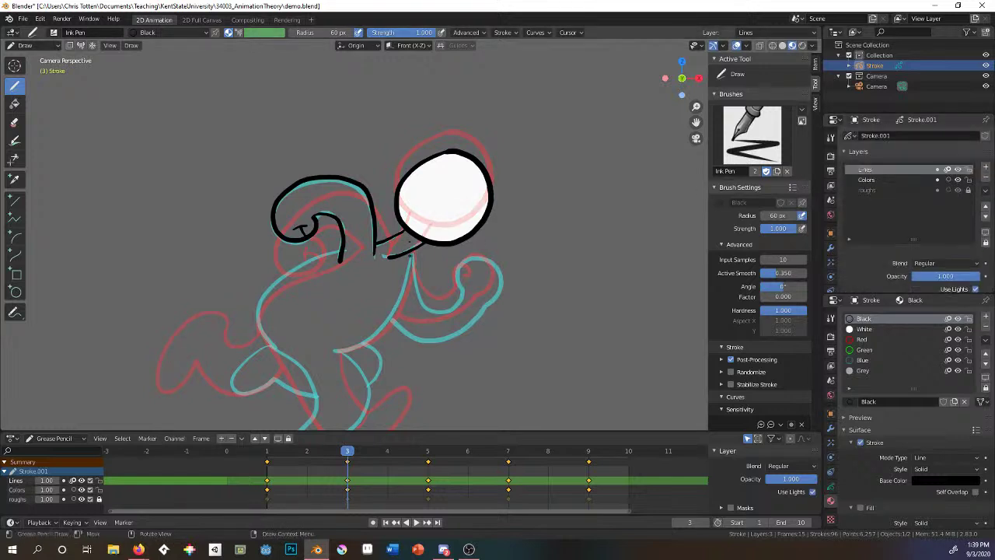
Ink the front arm with its hand and both sides of the torso on the Lines layer, following the blue rough.
mouse_move(412, 253)
left_mouse_down()
mouse_move(414, 294)
mouse_move(432, 309)
mouse_move(458, 297)
mouse_move(463, 270)
mouse_move(470, 281)
mouse_move(489, 258)
mouse_move(503, 285)
mouse_move(468, 331)
mouse_move(429, 342)
mouse_move(394, 314)
left_mouse_up()
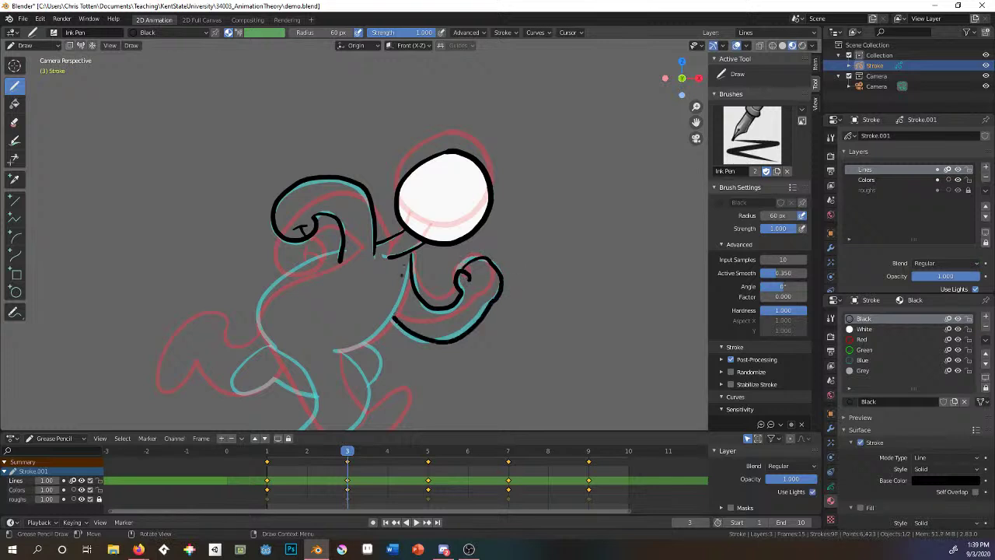
right_click(342, 251)
mouse_move(339, 255)
left_mouse_down()
mouse_move(295, 269)
mouse_move(259, 326)
mouse_move(297, 358)
left_mouse_up()
middle_click_drag(424, 315, 454, 191, "shift")
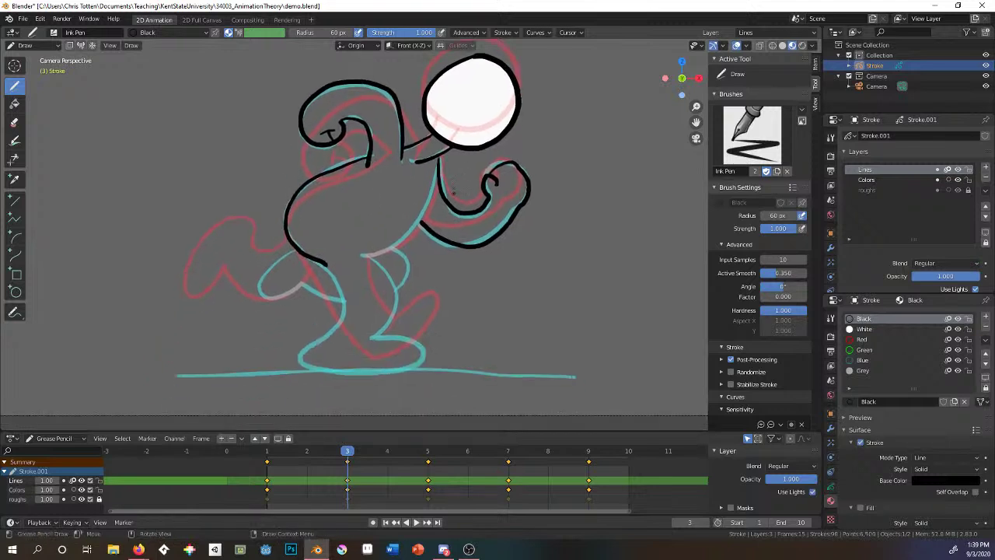
mouse_move(437, 162)
left_mouse_down()
mouse_move(417, 225)
mouse_move(363, 258)
left_mouse_up()
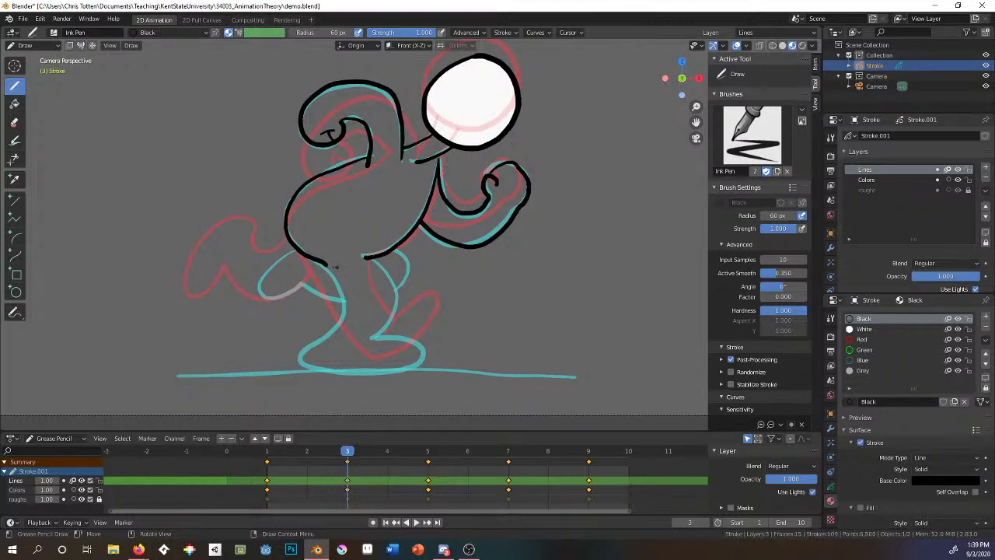
Ink the standing leg with its foot and the bent back leg over the frame 3 rough.
right_click(370, 197)
mouse_move(325, 263)
left_mouse_down()
mouse_move(339, 281)
mouse_move(340, 318)
mouse_move(308, 348)
mouse_move(334, 369)
mouse_move(423, 366)
mouse_move(409, 343)
mouse_move(371, 342)
mouse_move(394, 311)
mouse_move(389, 277)
mouse_move(364, 257)
mouse_move(397, 289)
left_mouse_up()
mouse_move(293, 250)
left_mouse_down()
mouse_move(284, 258)
mouse_move(293, 299)
mouse_move(319, 283)
mouse_move(340, 303)
left_mouse_up()
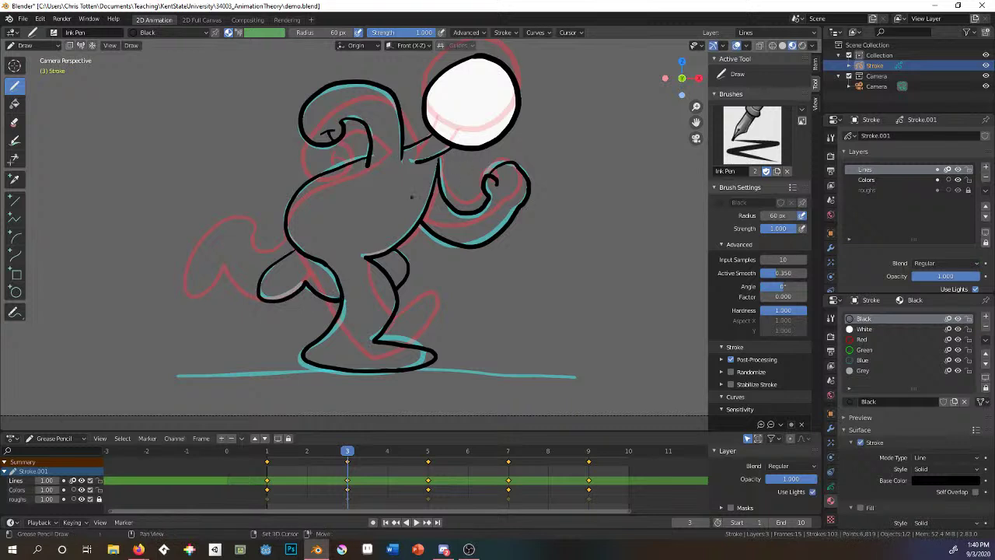
Reduce the brush radius to 37 px and ink the small finger line on the front hand.
middle_click_drag(411, 197, 409, 259, "shift")
scroll(405, 227, "up", 2)
right_click(554, 231)
left_click_drag(554, 231, 548, 231)
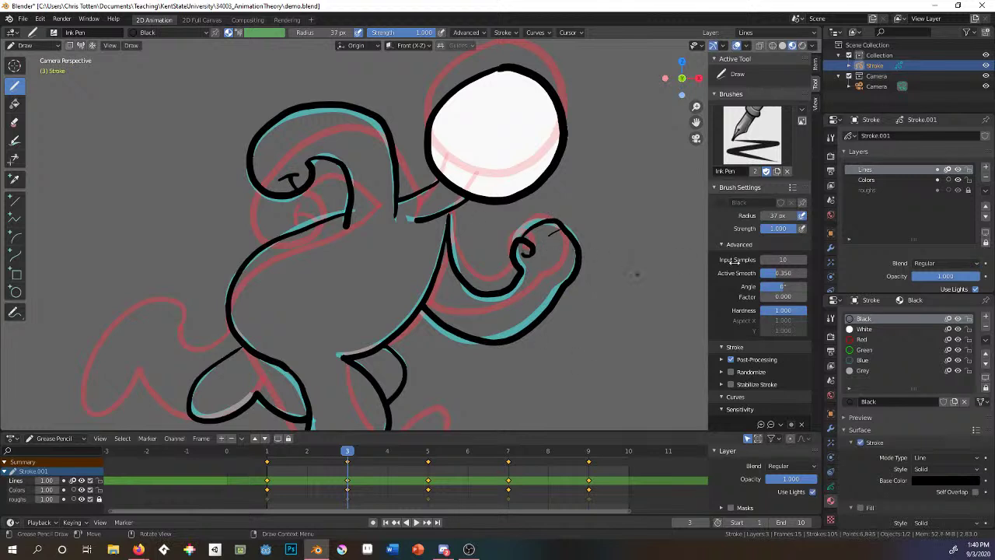
Activate the Colors layer and the White material, undo a trial stroke at the neck, and turn off the material's stroke.
left_click(871, 180)
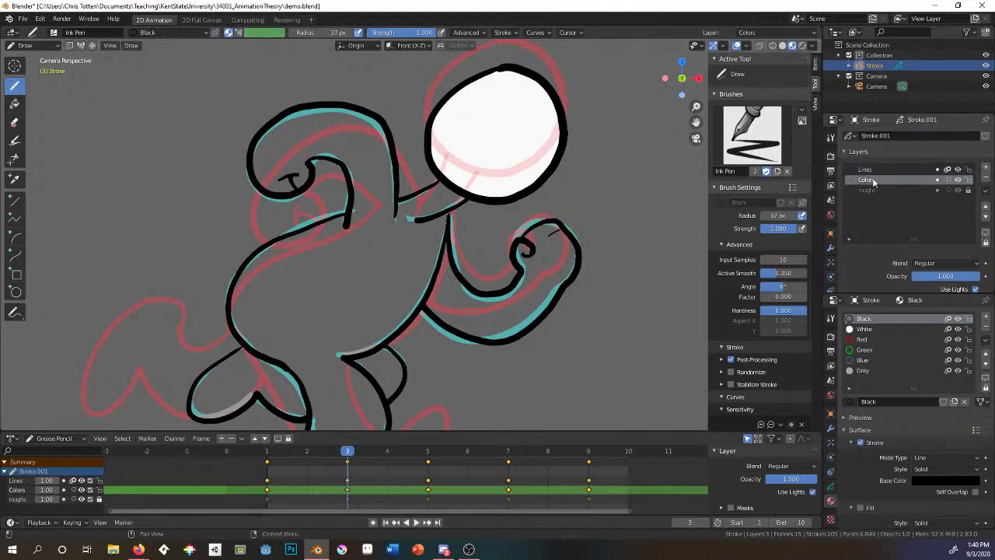
left_click(874, 328)
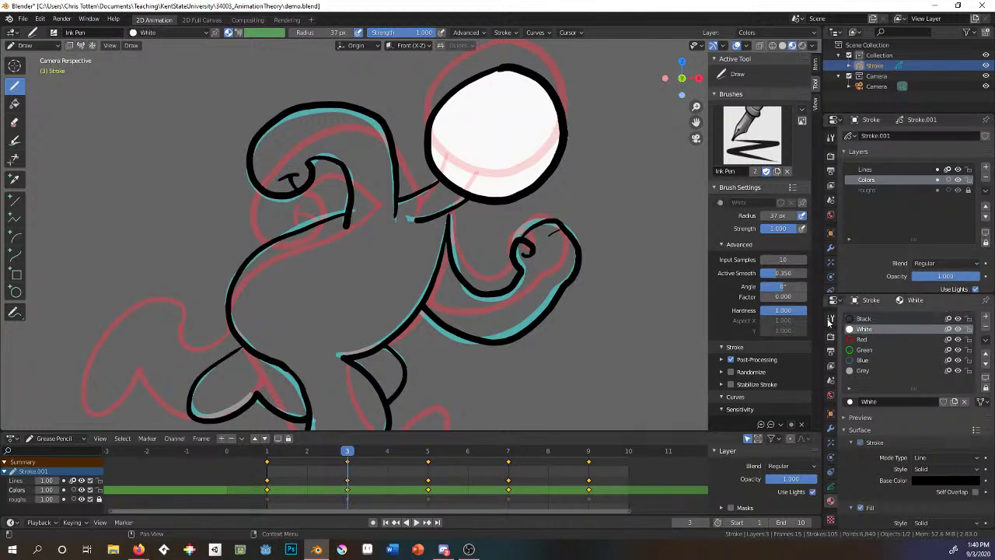
mouse_move(428, 185)
left_mouse_down()
mouse_move(404, 193)
mouse_move(400, 217)
mouse_move(435, 226)
mouse_move(440, 187)
mouse_move(471, 203)
left_mouse_up()
key("ctrl+z")
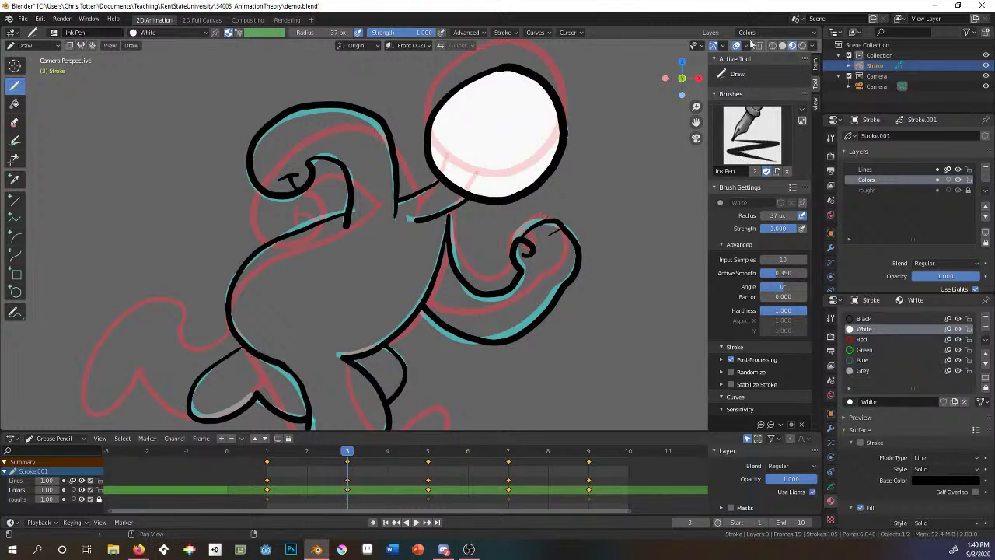
Toggle onion skinning in the viewport overlays to compare the view, leave it on, and enable layer fading.
left_click(747, 45)
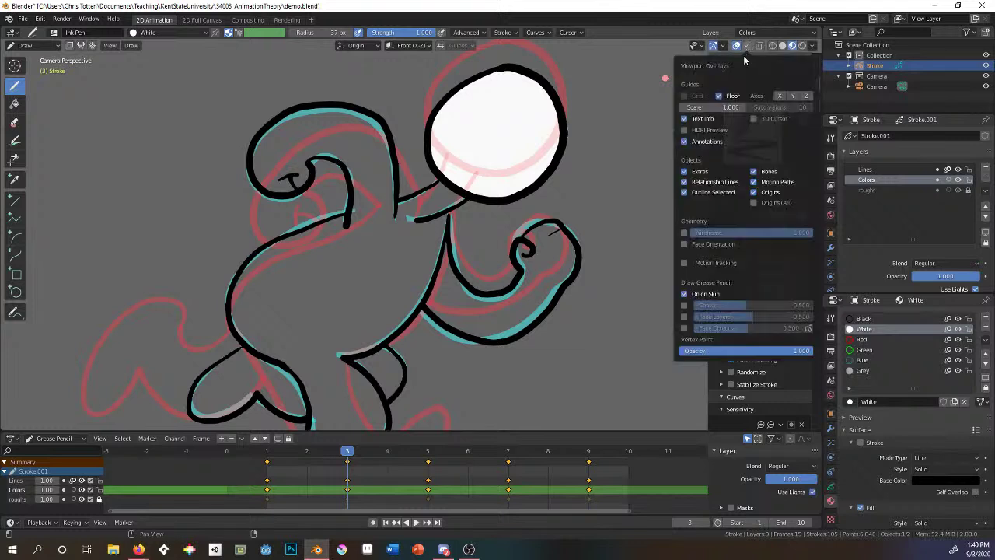
left_click(744, 45)
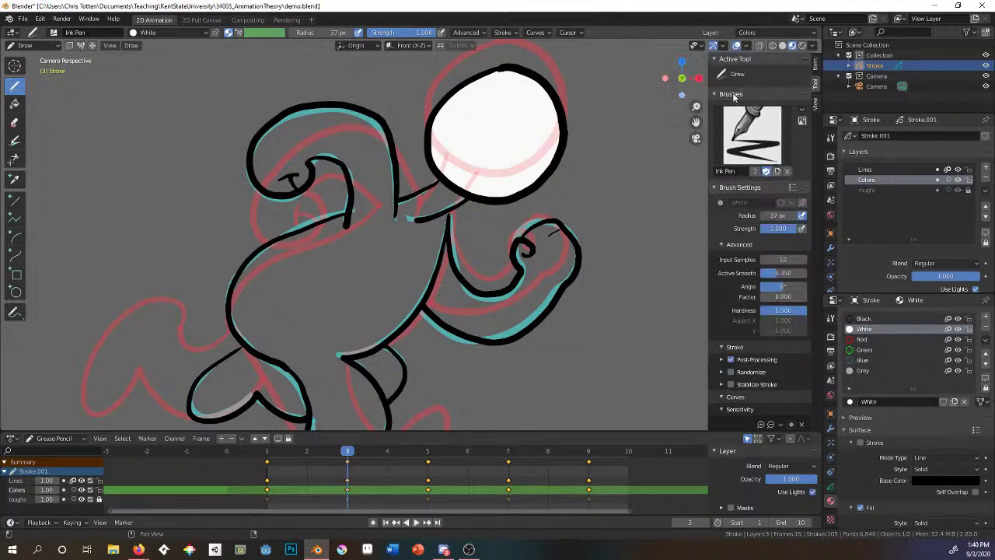
left_click(747, 47)
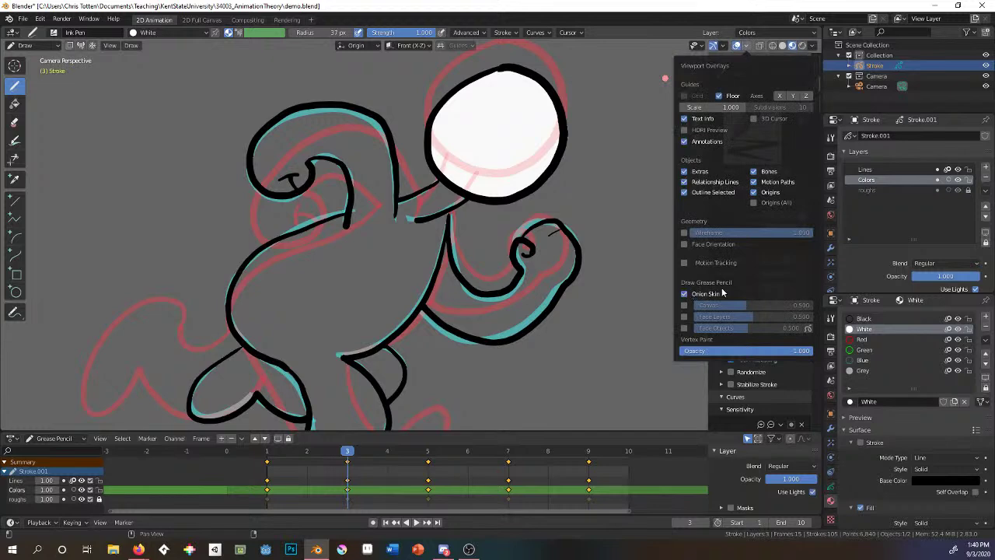
left_click(685, 294)
left_click(684, 294)
left_click(684, 294)
left_click(684, 294)
left_click(685, 294)
left_click(685, 294)
left_click(685, 316)
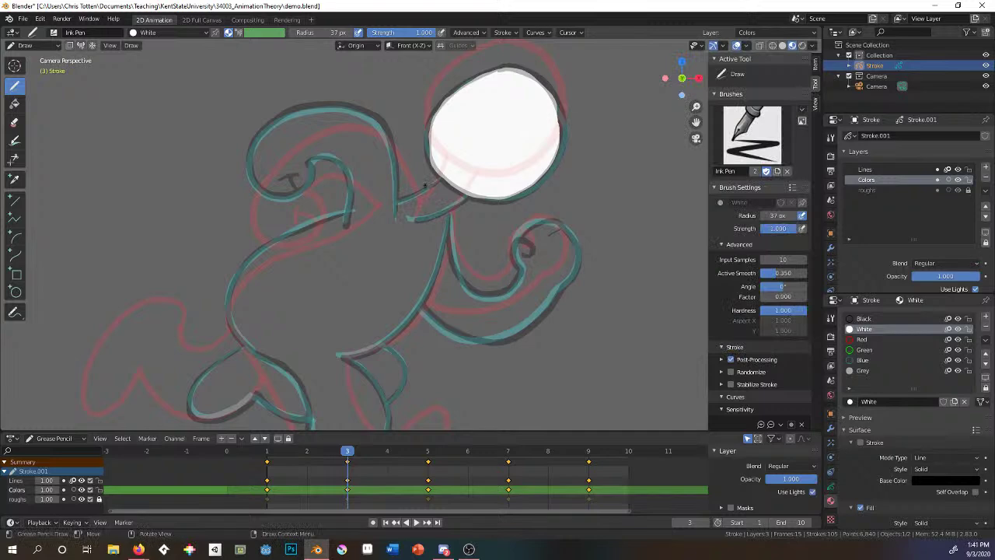
Paint the white fill of the neck and raised back arm on the Colors layer, tracing inside the inked outline.
scroll(425, 184, "up", 2)
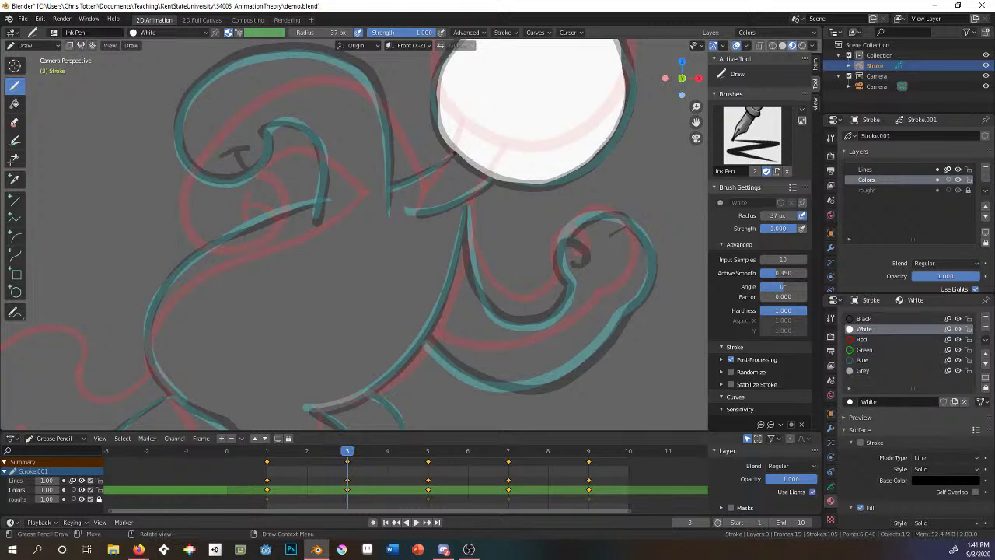
mouse_move(456, 154)
left_mouse_down()
mouse_move(390, 185)
mouse_move(391, 163)
mouse_move(453, 153)
mouse_move(390, 143)
left_mouse_up()
mouse_move(386, 115)
left_mouse_down()
mouse_move(367, 74)
mouse_move(327, 53)
mouse_move(286, 49)
mouse_move(198, 77)
mouse_move(183, 136)
mouse_move(192, 164)
mouse_move(222, 171)
mouse_move(263, 160)
mouse_move(269, 134)
mouse_move(447, 152)
mouse_move(318, 218)
mouse_move(367, 237)
mouse_move(427, 232)
mouse_move(454, 218)
mouse_move(455, 157)
mouse_move(462, 223)
mouse_move(470, 160)
mouse_move(493, 177)
left_mouse_up()
middle_click_drag(601, 280, 438, 279, "shift")
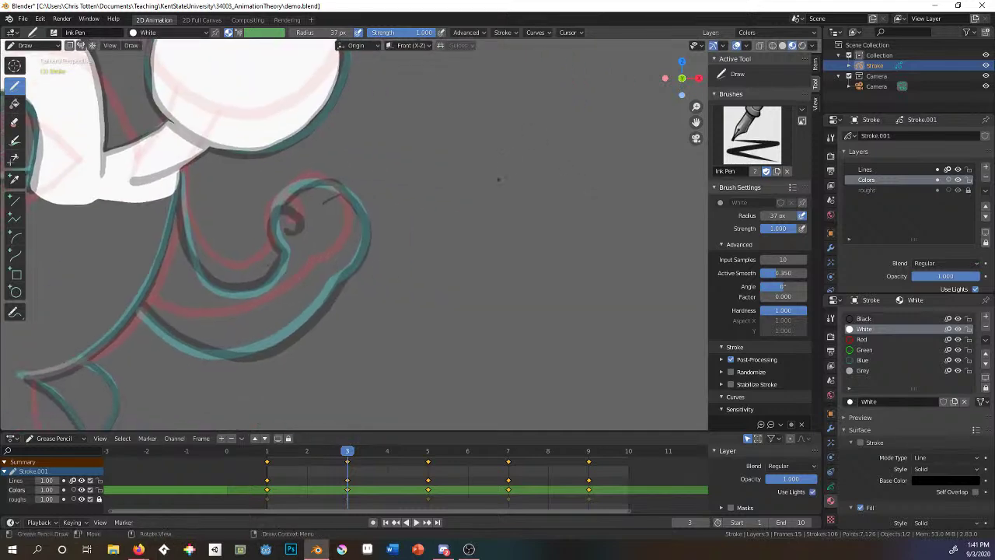
Try the White material with its stroke enabled on a speech bubble and two freeform shapes, undo them, and disable the stroke again.
left_click(860, 443)
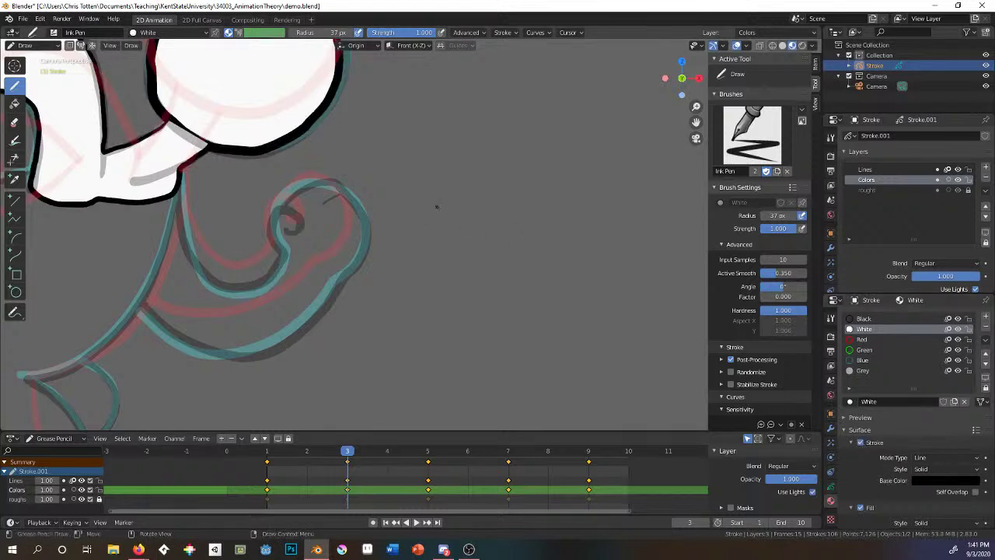
mouse_move(457, 243)
left_mouse_down()
mouse_move(483, 209)
mouse_move(440, 204)
mouse_move(482, 91)
mouse_move(639, 142)
mouse_move(490, 212)
mouse_move(468, 246)
left_mouse_up()
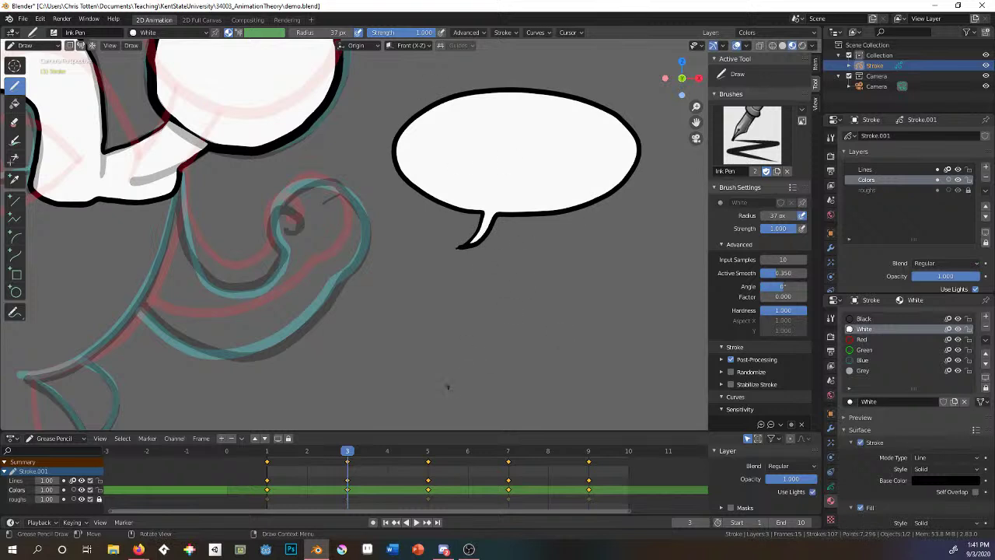
mouse_move(573, 271)
left_mouse_down()
mouse_move(514, 289)
mouse_move(571, 322)
mouse_move(604, 366)
mouse_move(560, 400)
mouse_move(526, 399)
left_mouse_up()
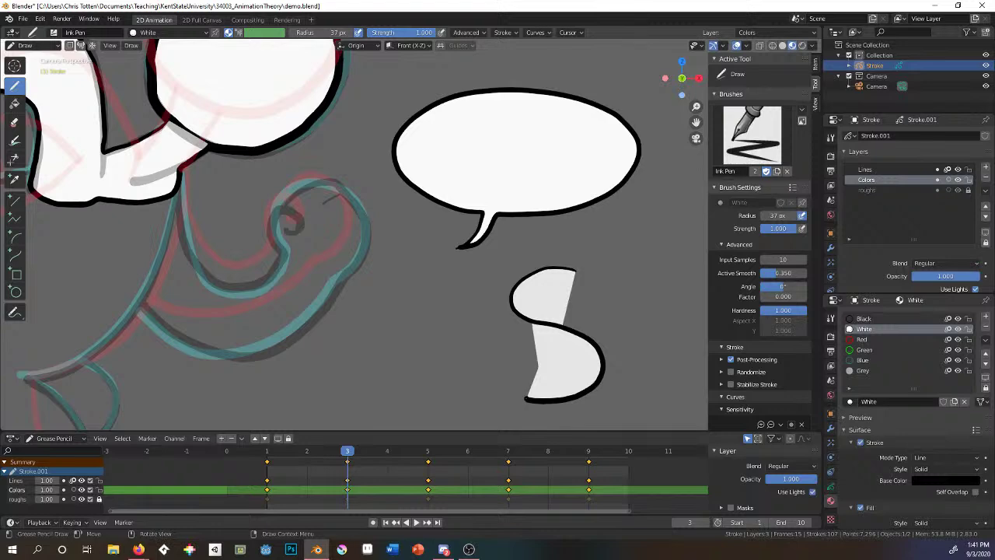
left_click_drag(526, 398, 526, 392)
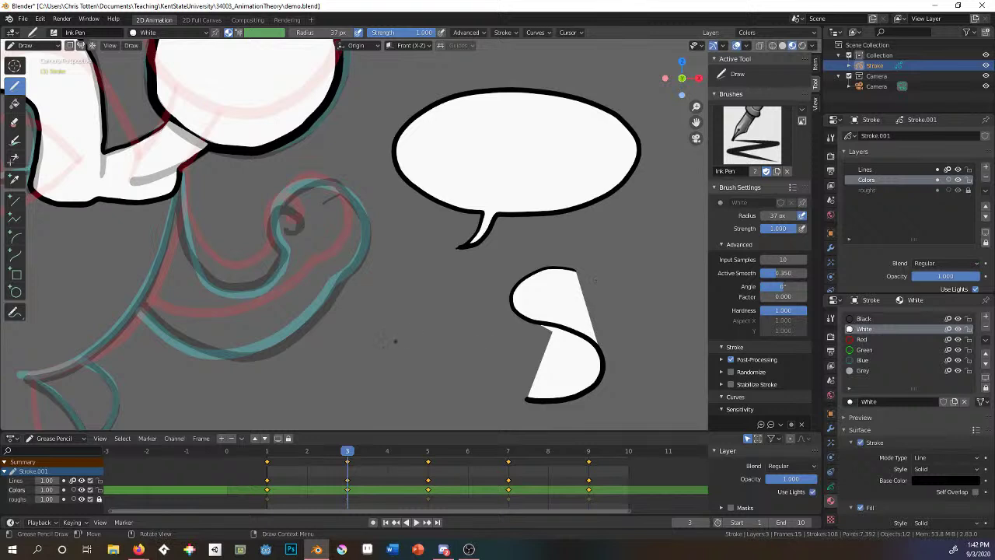
mouse_move(406, 383)
left_mouse_down()
mouse_move(424, 307)
mouse_move(466, 311)
mouse_move(474, 365)
mouse_move(409, 401)
mouse_move(407, 380)
left_mouse_up()
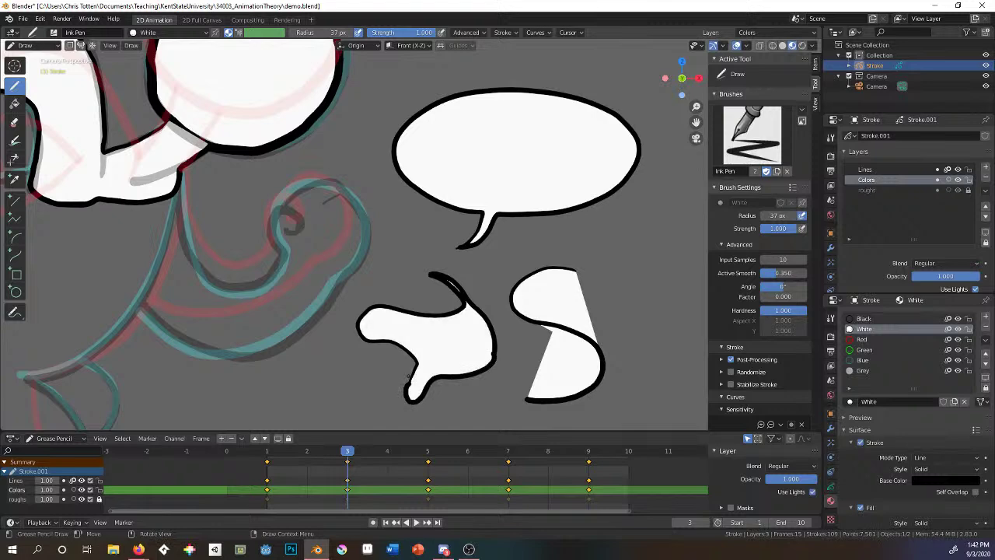
key("ctrl+z")
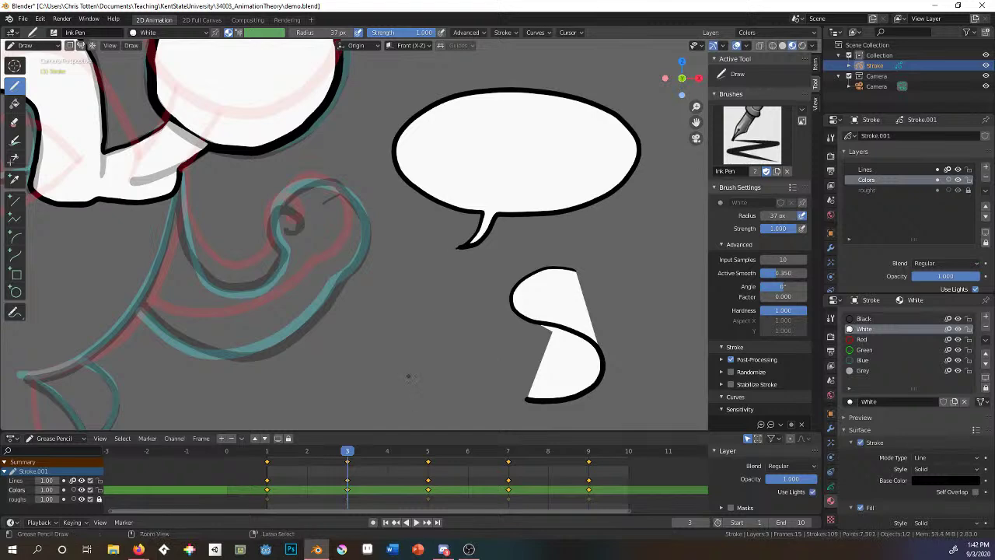
key("ctrl+z")
key("ctrl+z")
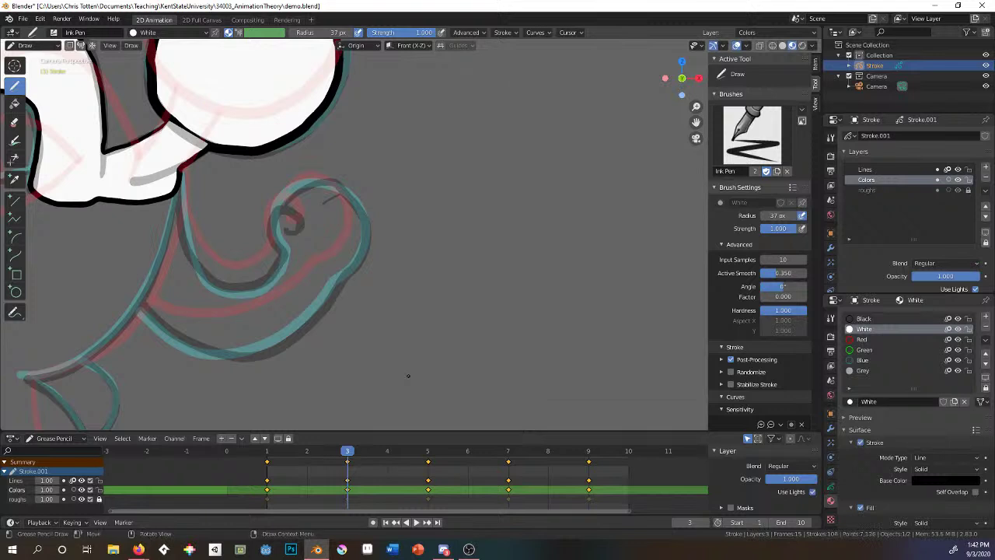
left_click(860, 444)
Paint the white fill of the front arm and upper chest on the Colors layer, tracing the arm's outline.
scroll(419, 273, "up", 3)
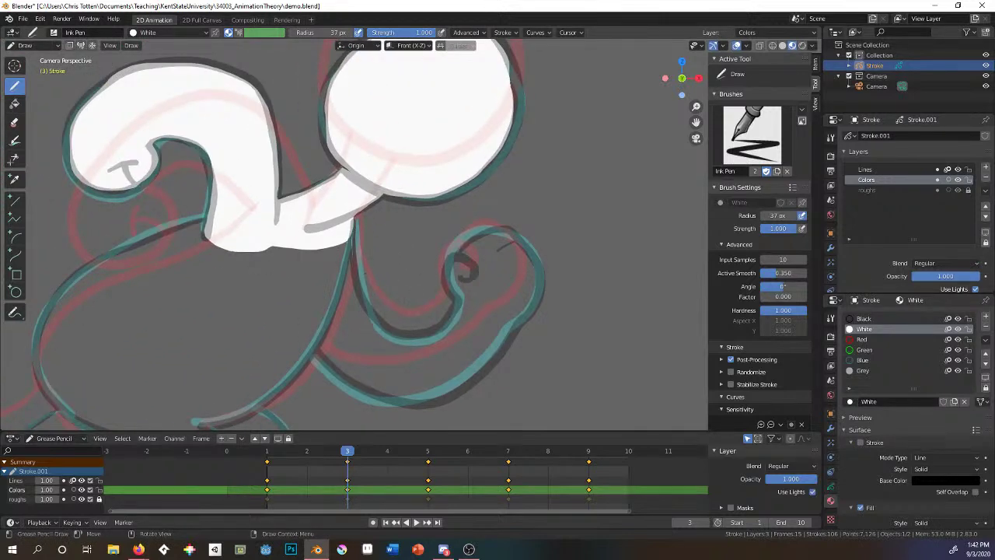
mouse_move(355, 257)
left_mouse_down()
mouse_move(369, 310)
mouse_move(408, 334)
mouse_move(454, 311)
mouse_move(454, 269)
mouse_move(476, 235)
mouse_move(509, 232)
mouse_move(540, 280)
mouse_move(505, 346)
mouse_move(459, 393)
mouse_move(404, 403)
mouse_move(357, 393)
mouse_move(311, 361)
mouse_move(226, 249)
mouse_move(281, 233)
left_mouse_up()
mouse_move(336, 231)
middle_mouse_down("shift")
mouse_move(316, 282)
mouse_move(461, 195)
mouse_move(423, 96)
middle_mouse_up("shift")
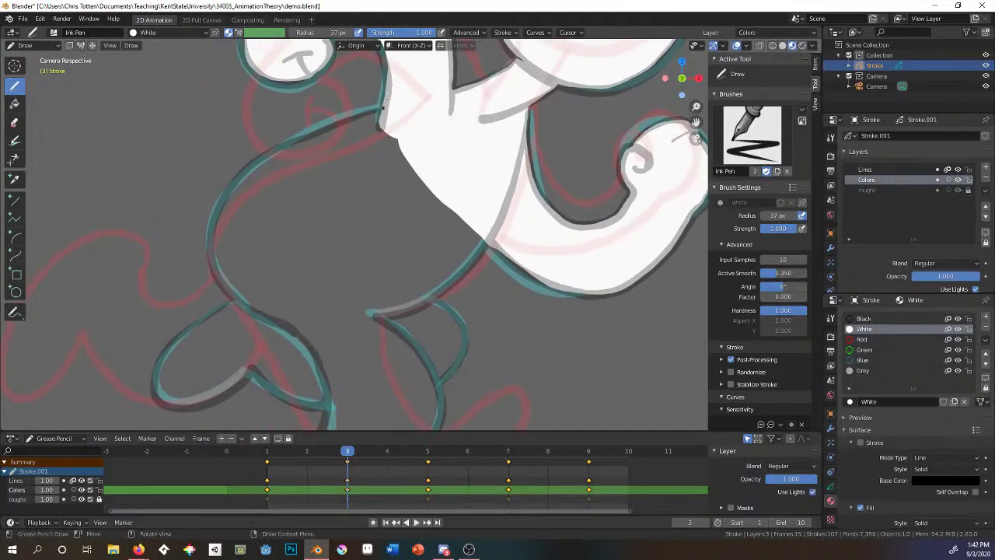
Paint the white fills of the torso and the standing leg with its foot on the Colors layer, tracing the inked outlines.
mouse_move(379, 113)
left_mouse_down()
mouse_move(283, 148)
mouse_move(223, 202)
mouse_move(216, 268)
mouse_move(242, 305)
mouse_move(365, 331)
mouse_move(433, 299)
mouse_move(494, 228)
left_mouse_up()
left_click_drag(509, 181, 506, 187)
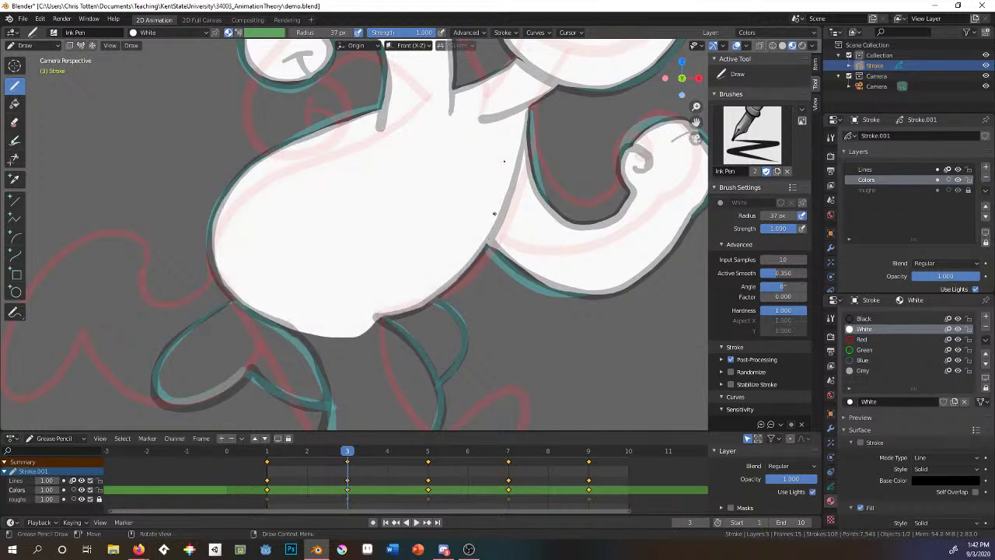
mouse_move(462, 271)
middle_mouse_down("shift")
mouse_move(435, 225)
mouse_move(435, 200)
middle_mouse_up("shift")
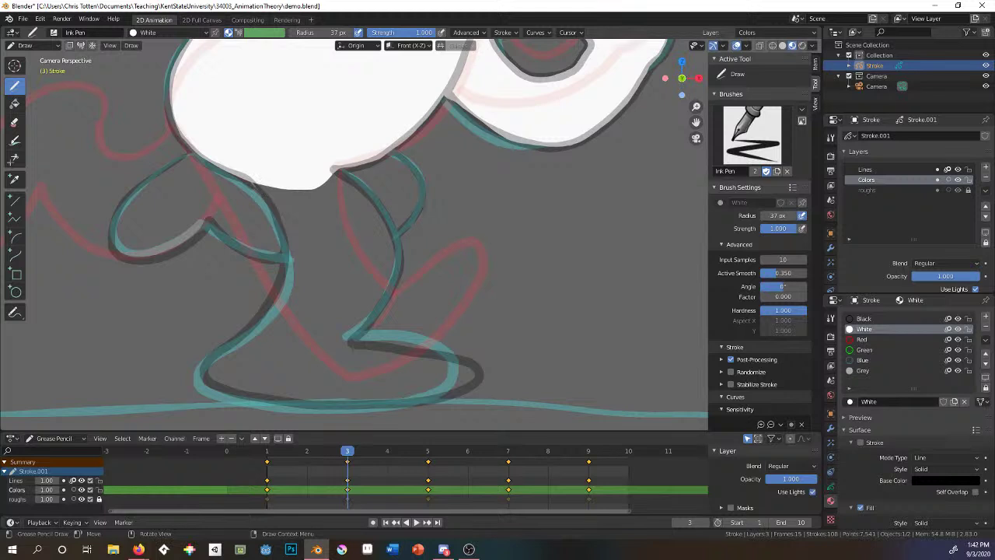
mouse_move(249, 182)
left_mouse_down()
mouse_move(283, 247)
mouse_move(278, 280)
mouse_move(204, 370)
mouse_move(319, 404)
mouse_move(466, 384)
mouse_move(354, 340)
mouse_move(385, 299)
left_mouse_up()
mouse_move(470, 379)
left_mouse_down()
mouse_move(451, 361)
mouse_move(351, 341)
mouse_move(299, 248)
left_mouse_up()
mouse_move(367, 325)
left_mouse_down()
mouse_move(385, 303)
mouse_move(396, 247)
mouse_move(389, 220)
mouse_move(332, 168)
mouse_move(395, 152)
mouse_move(417, 164)
mouse_move(422, 193)
mouse_move(394, 231)
left_mouse_up()
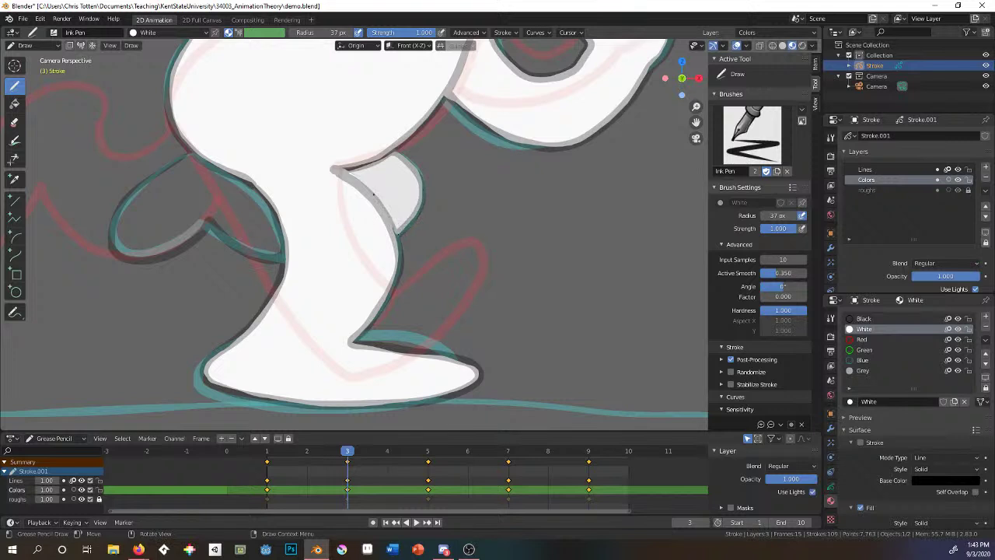
Paint the white fills of the far leg on the Colors layer, covering its knee and the raised foot behind the body.
left_click_drag(347, 177, 345, 174)
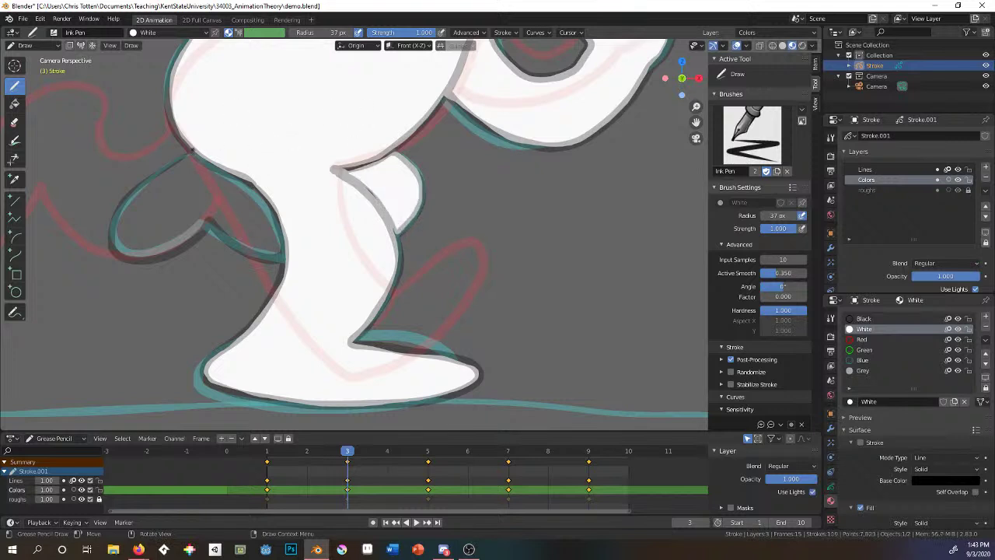
mouse_move(189, 158)
left_mouse_down()
mouse_move(122, 208)
mouse_move(113, 246)
mouse_move(237, 246)
mouse_move(266, 234)
mouse_move(280, 250)
mouse_move(234, 180)
mouse_move(209, 165)
mouse_move(251, 184)
left_mouse_up()
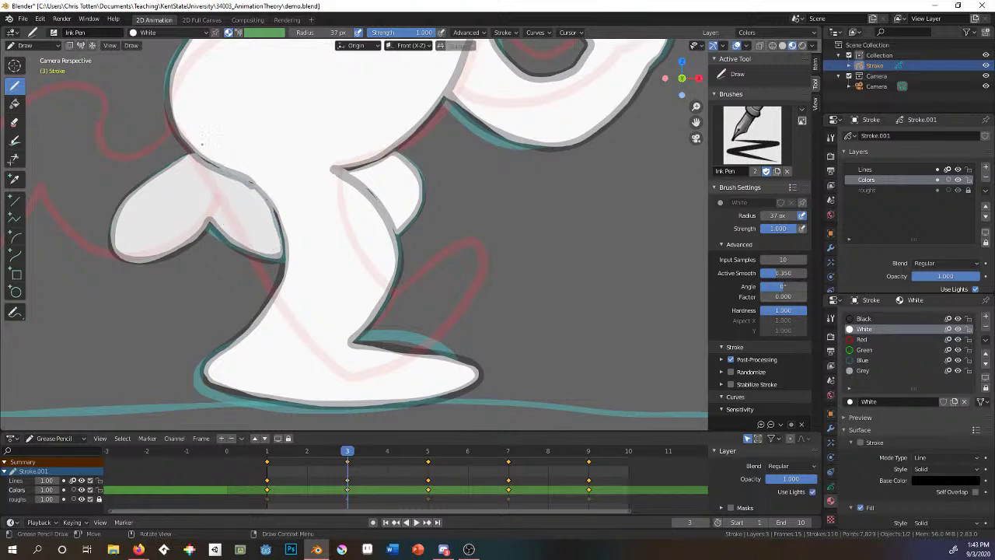
left_click_drag(202, 146, 202, 146)
In Edit Mode, select the fill stroke of the front arm and upper chest and delete its points.
mouse_move(402, 138)
middle_mouse_down("shift")
mouse_move(500, 249)
mouse_move(504, 284)
mouse_move(444, 284)
middle_mouse_up("shift")
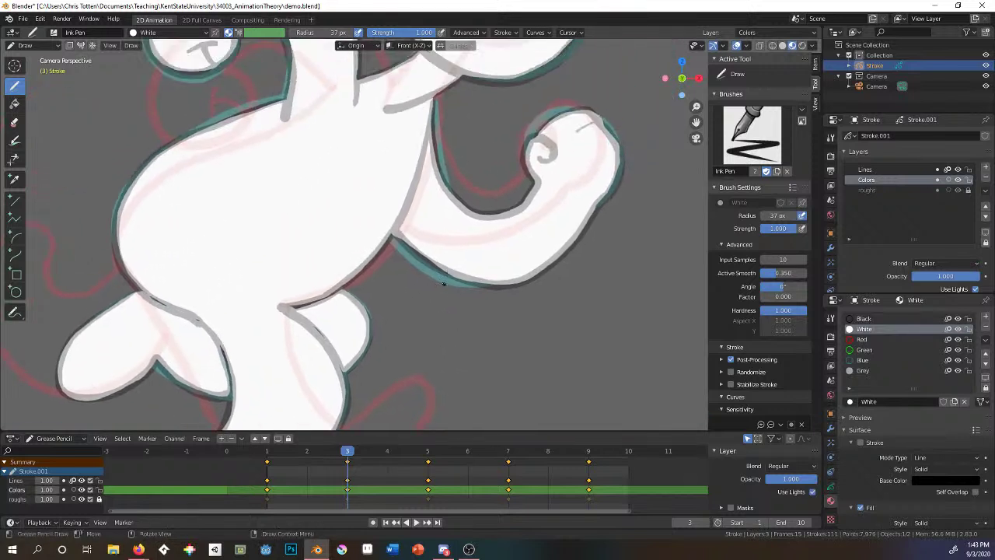
left_click(23, 45)
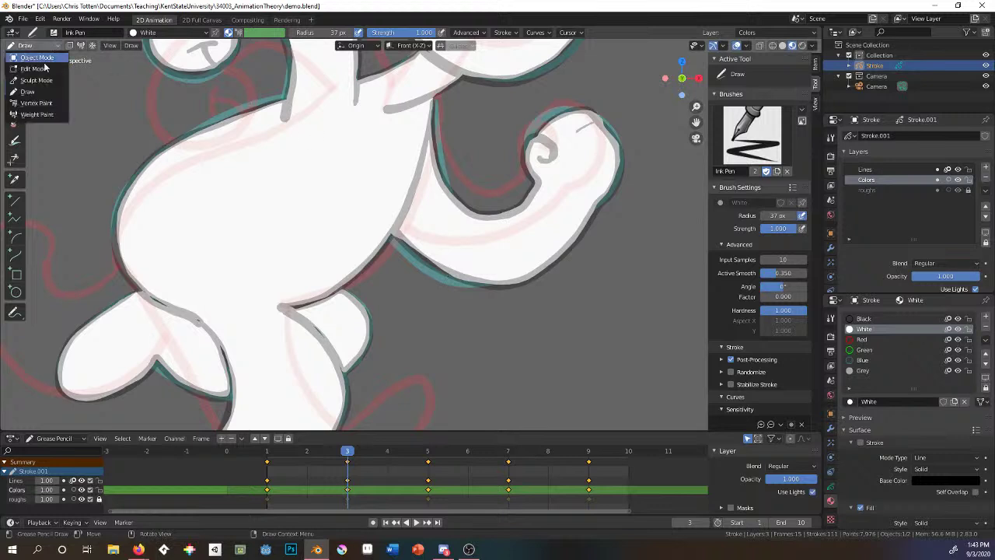
left_click(31, 68)
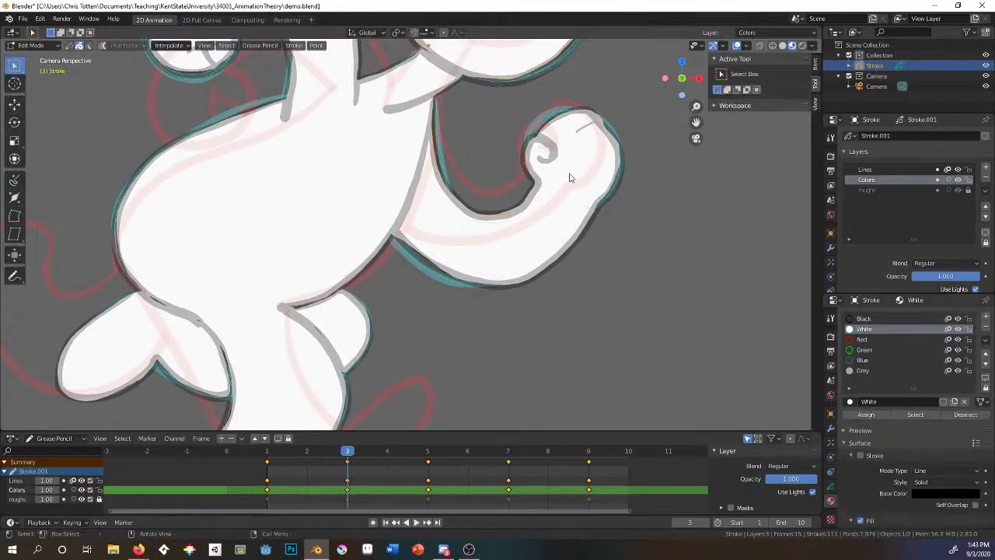
left_click(611, 160)
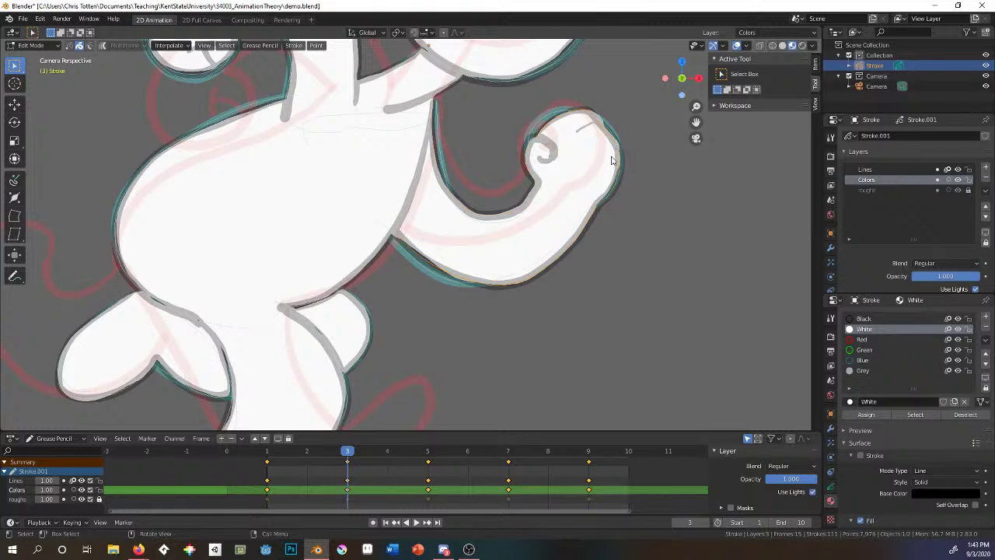
key("g")
key("Escape")
left_click(579, 181)
key("x")
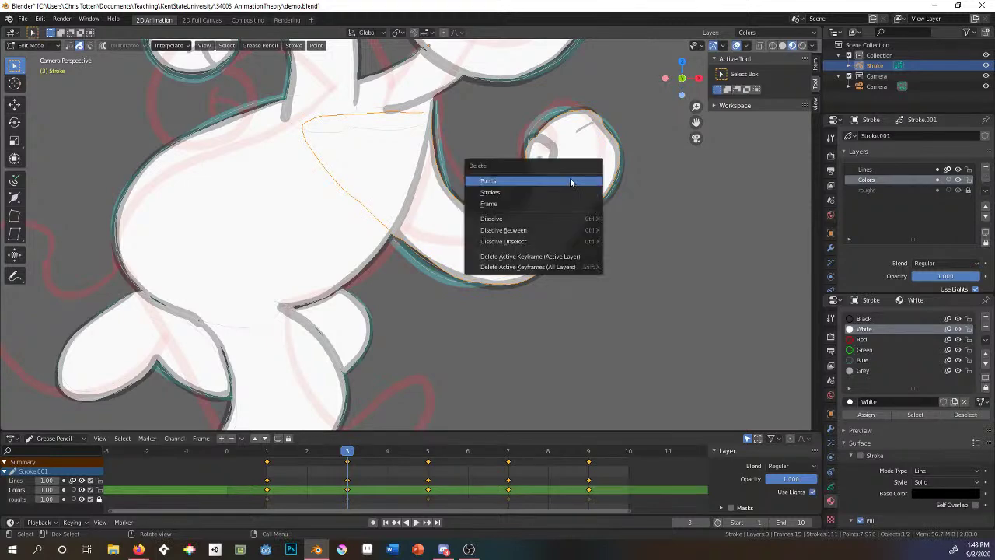
left_click(569, 177)
In Draw mode, repaint the white fills of the front arm and the upper chest gap as separate shapes on the Colors layer.
left_click(31, 46)
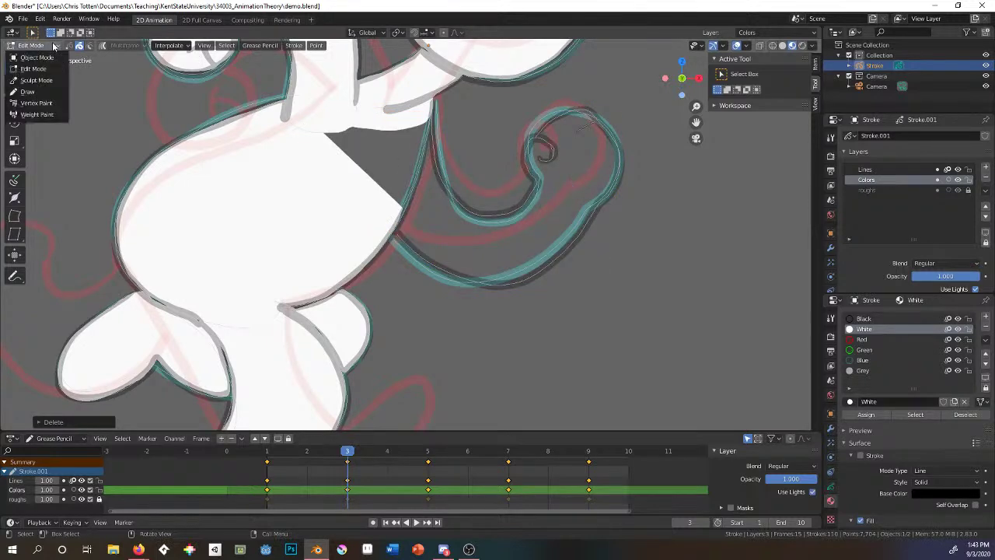
left_click(35, 91)
mouse_move(425, 115)
left_mouse_down()
mouse_move(384, 187)
mouse_move(408, 217)
mouse_move(421, 187)
left_mouse_up()
mouse_move(426, 142)
left_mouse_down()
mouse_move(439, 129)
mouse_move(441, 180)
mouse_move(459, 204)
mouse_move(492, 213)
mouse_move(537, 186)
mouse_move(538, 137)
mouse_move(558, 115)
mouse_move(600, 122)
mouse_move(620, 165)
mouse_move(548, 265)
mouse_move(509, 278)
mouse_move(420, 249)
mouse_move(404, 212)
left_mouse_up()
left_click_drag(425, 147, 430, 130)
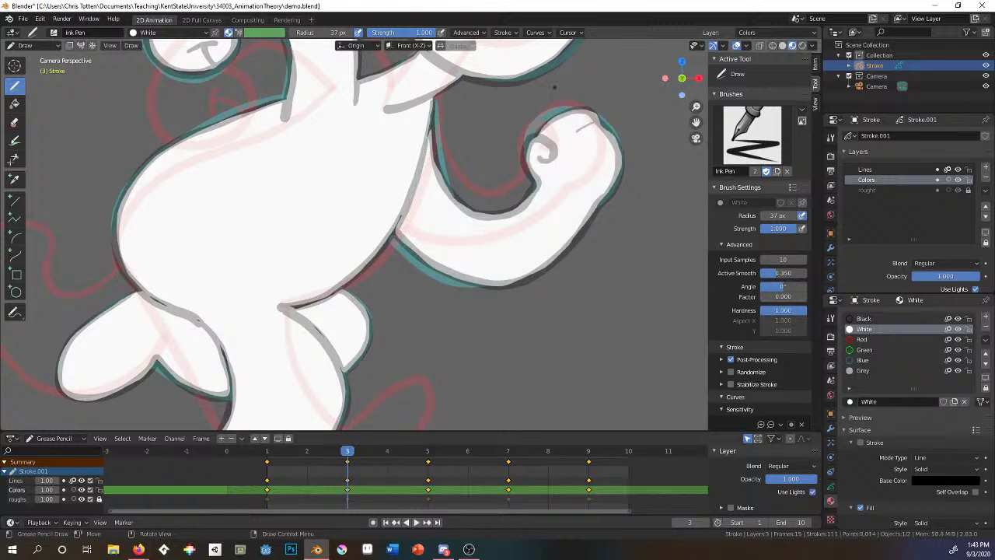
Switch to Edit Mode and lock the Lines layer so that only the fills on Colors can be edited.
left_click(26, 45)
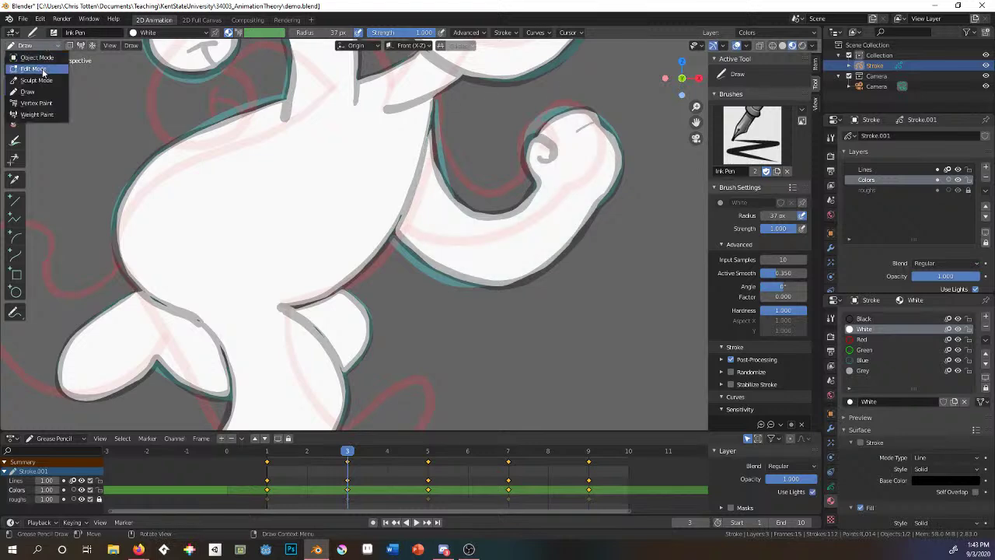
left_click(35, 69)
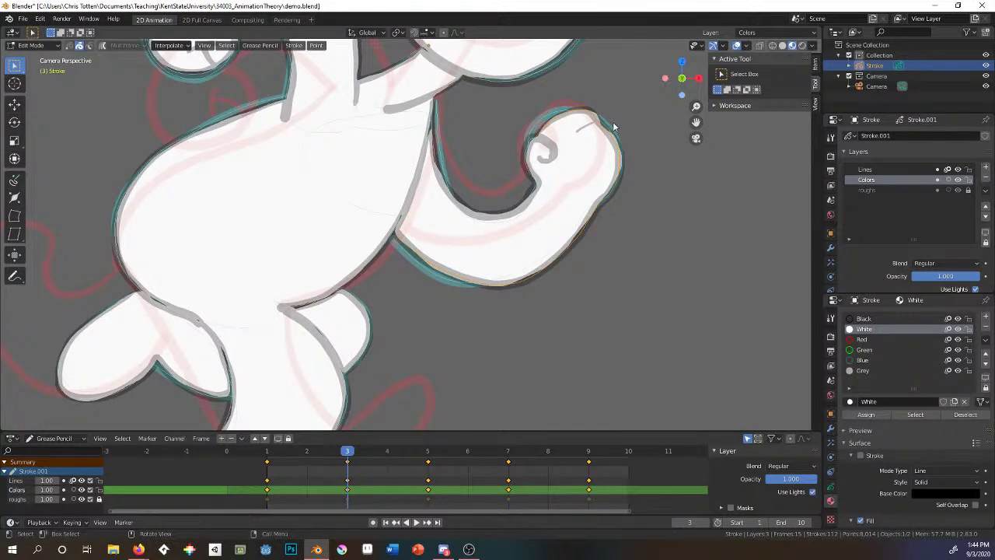
left_click(969, 169)
middle_click_drag(443, 275, 433, 266, "shift")
scroll(433, 265, "down", 3)
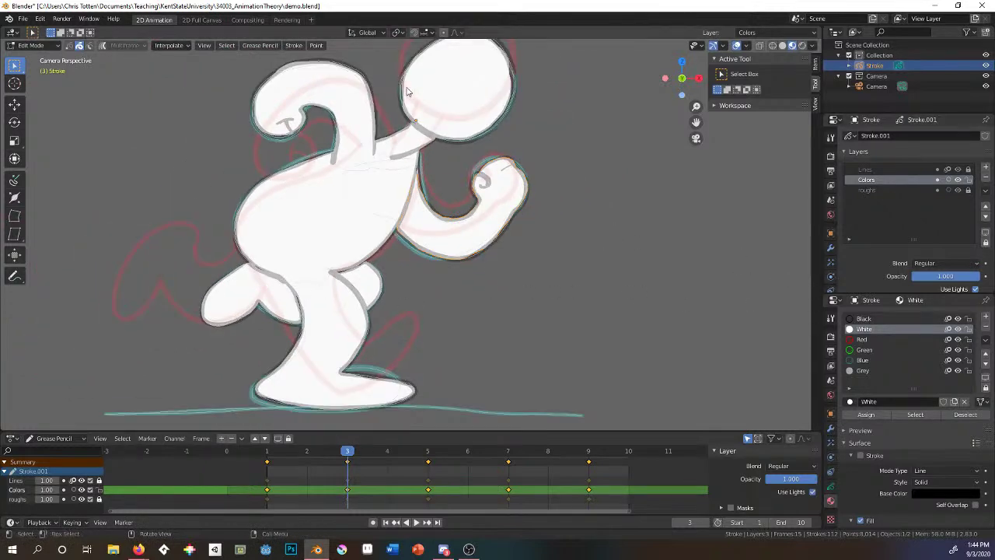
scroll(505, 222, "up", 3)
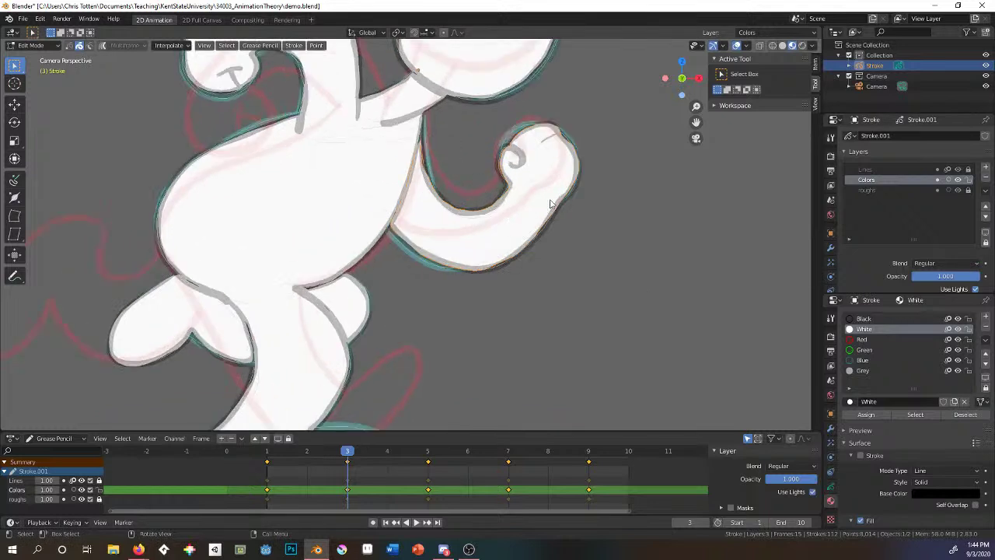
key("g")
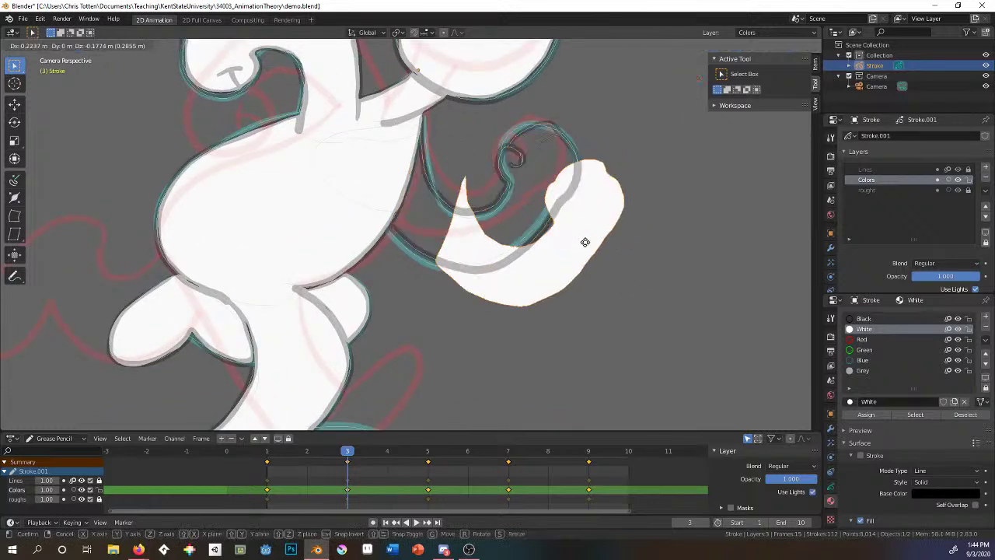
key("Escape")
key("g")
key("Escape")
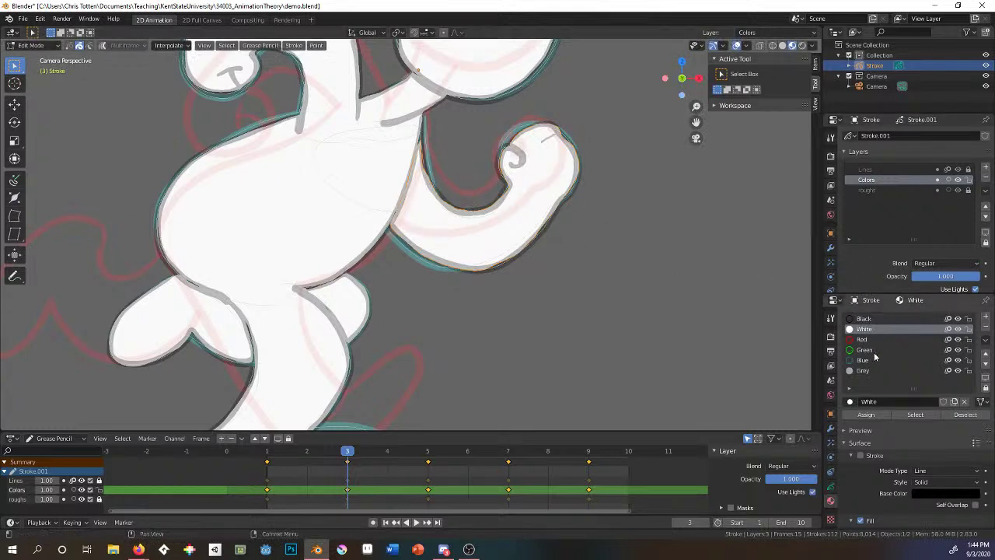
Try the Grey and White material slots with stroke selection by material, and clear the selection.
scroll(877, 354, "down", 1)
scroll(877, 353, "up", 1)
left_click(861, 370)
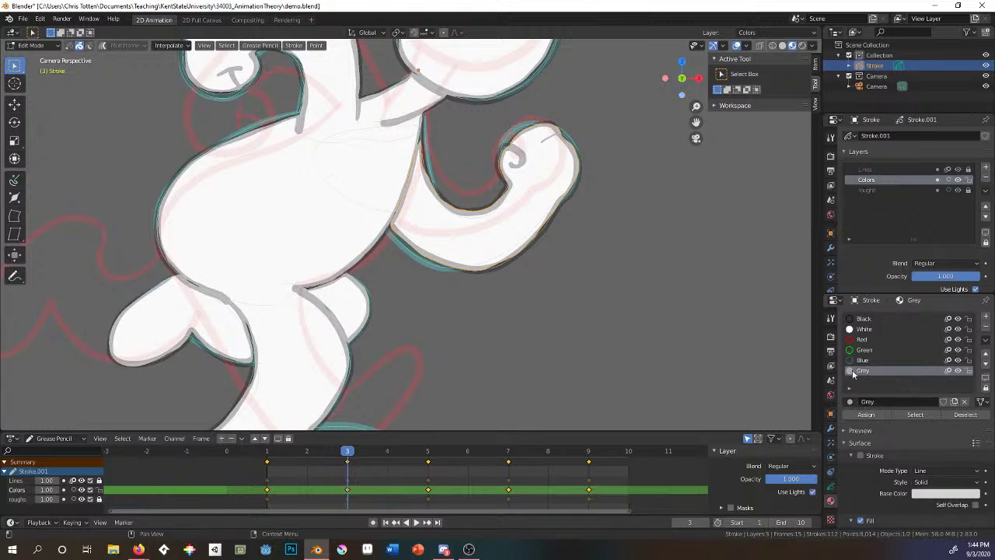
left_click(865, 415)
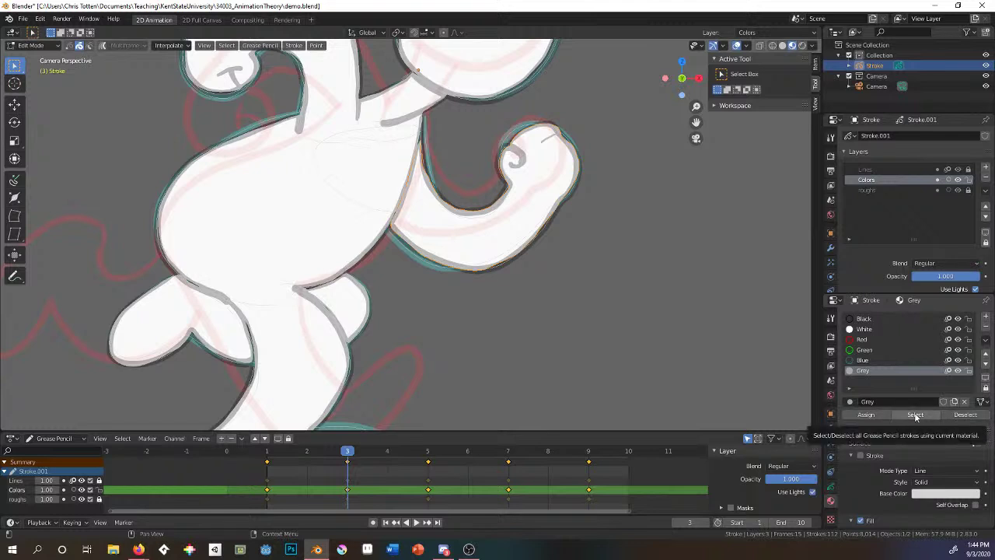
left_click(863, 330)
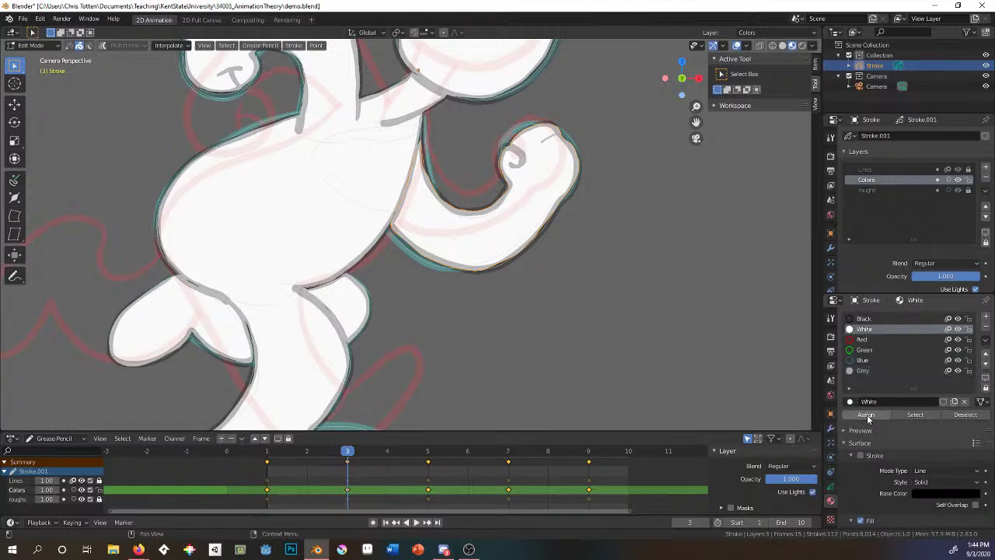
left_click(918, 413)
left_click(622, 290)
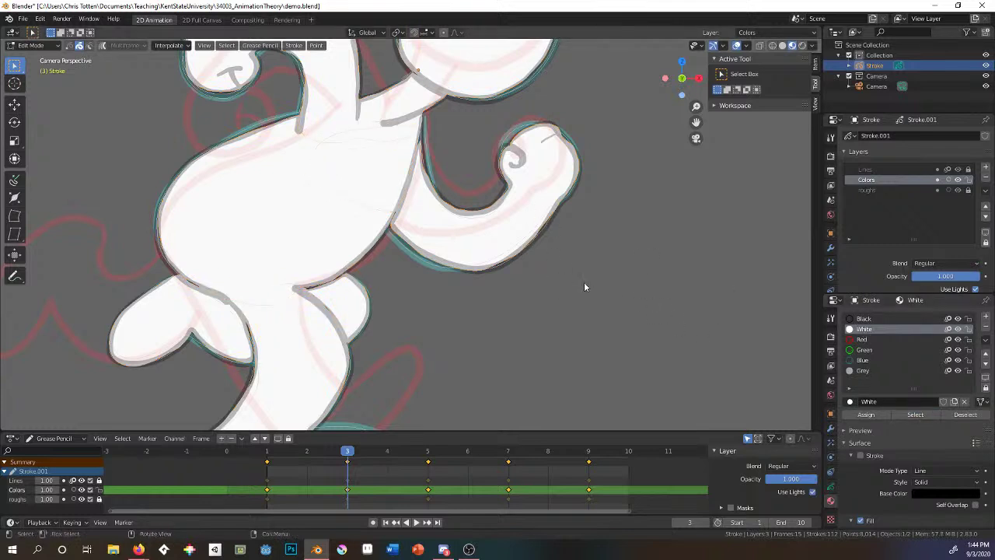
Assign the Grey material to the fills of the front arm and of the far leg's knee and raised foot.
left_click(854, 371)
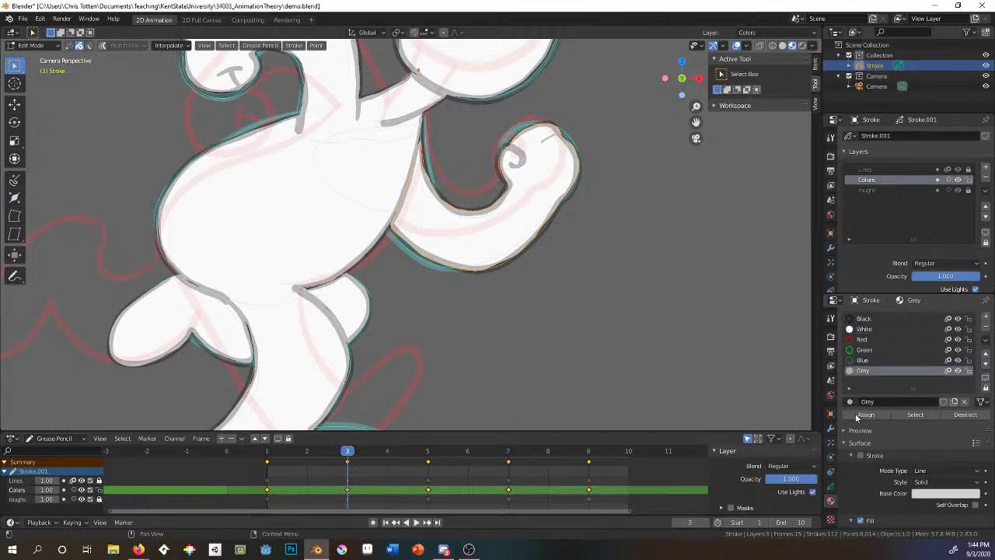
left_click(866, 415)
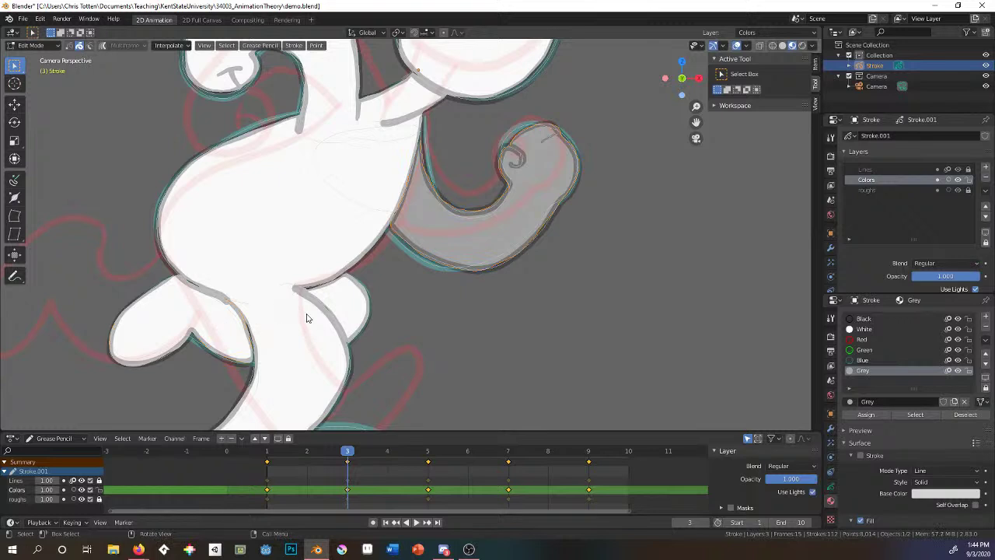
left_click(351, 311, "shift")
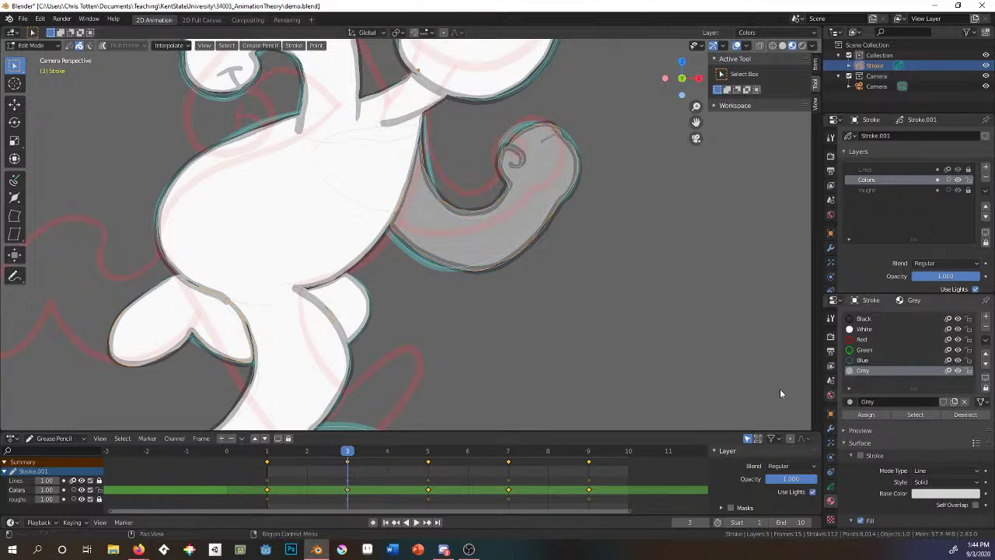
left_click(872, 417)
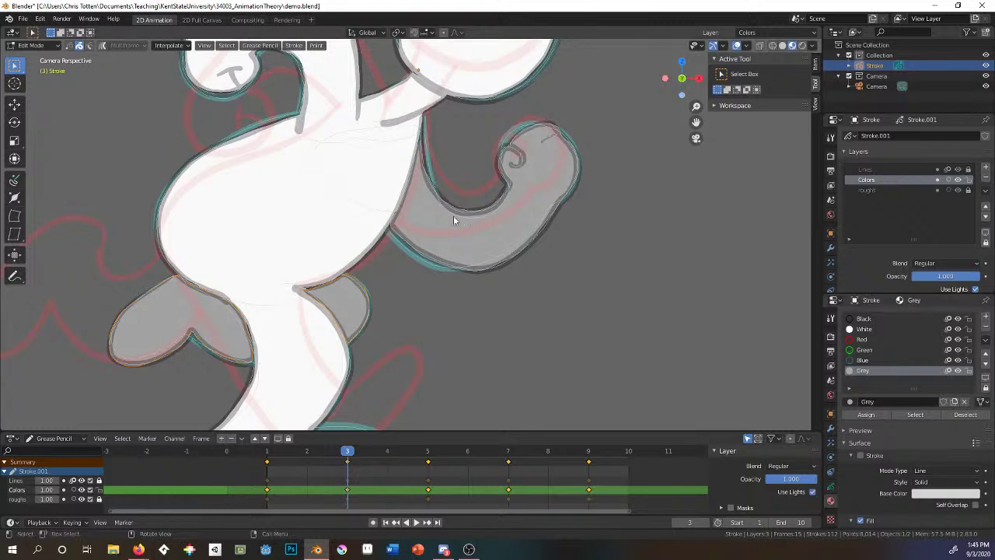
scroll(418, 213, "down", 4)
scroll(418, 214, "up", 3)
scroll(418, 214, "down", 1)
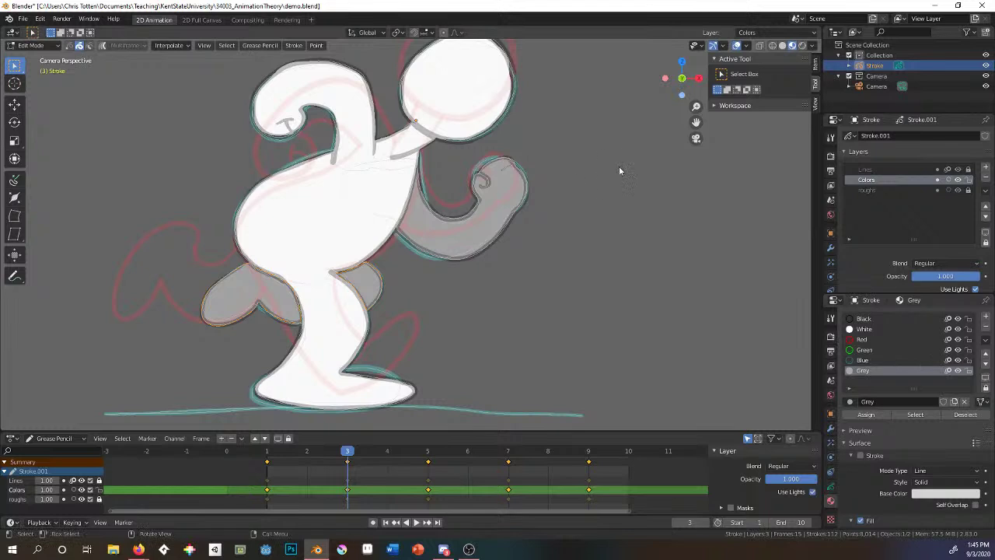
scroll(499, 184, "down", 5)
scroll(500, 183, "up", 4)
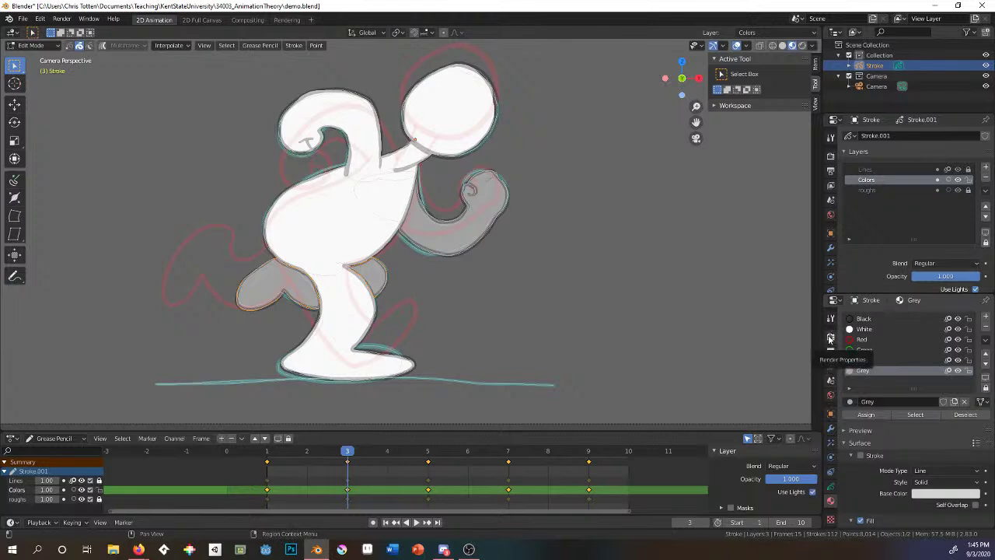
scroll(524, 228, "down", 3)
scroll(521, 233, "up", 2)
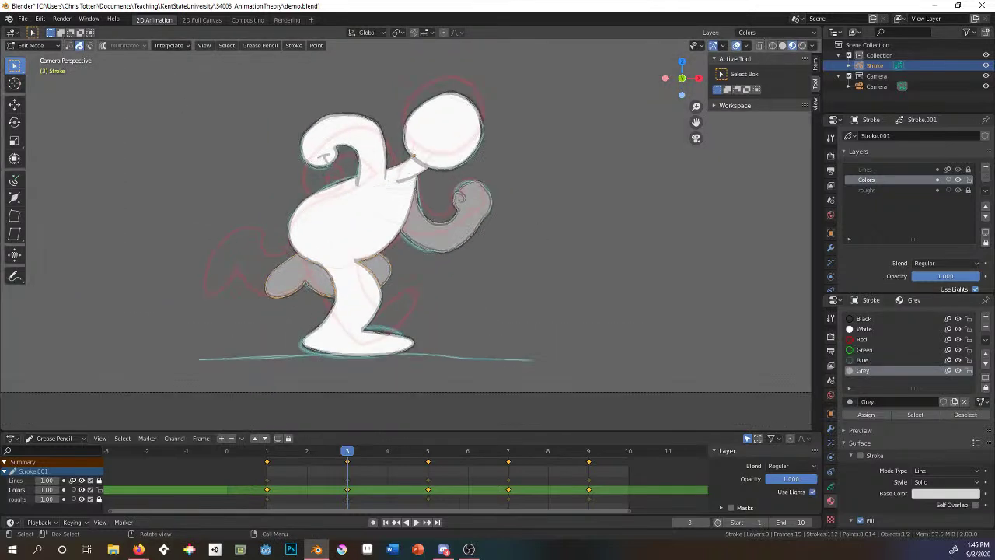
Return to Draw mode and disable Grease Pencil layer fading in the viewport overlays, with the whole camera frame in view.
left_click(45, 46)
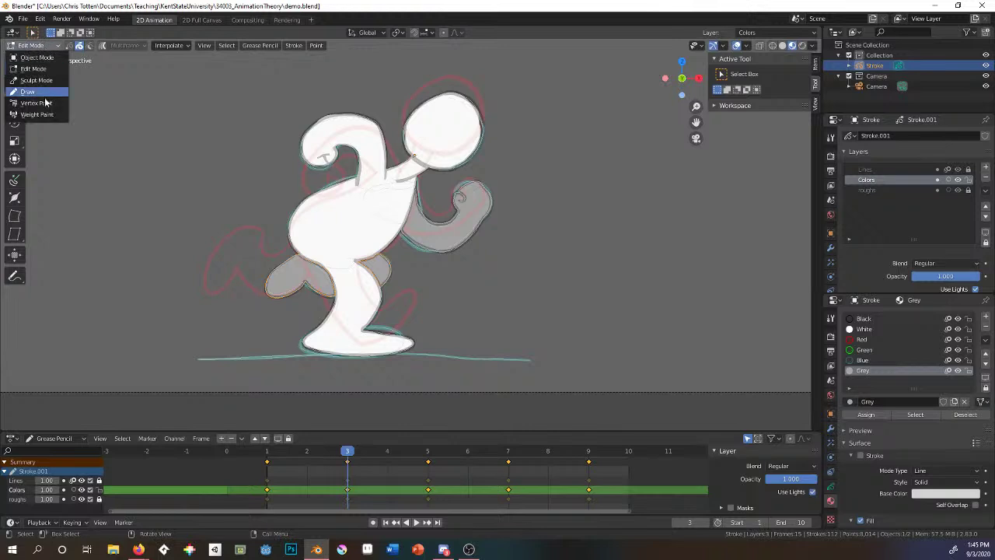
left_click(28, 92)
scroll(435, 207, "down", 2)
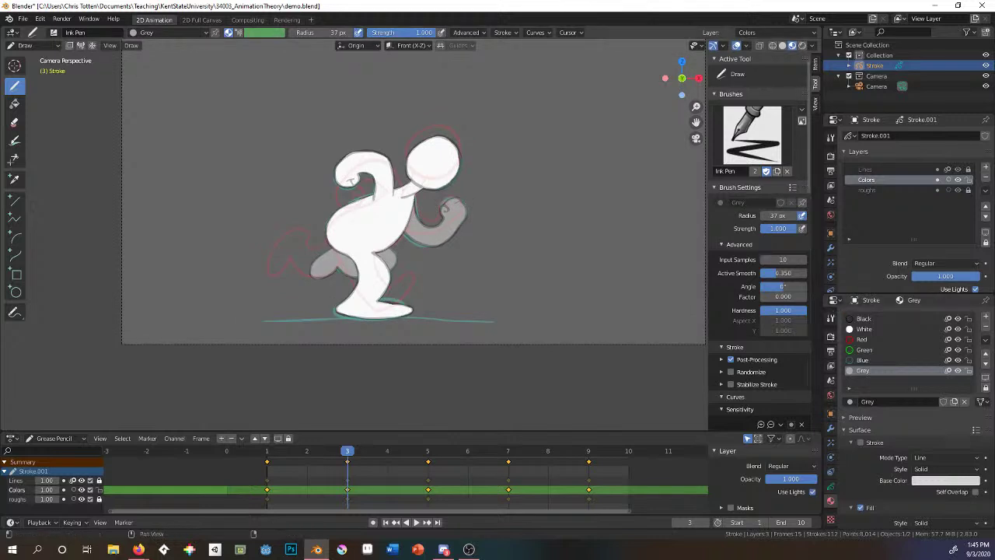
scroll(413, 190, "down", 1)
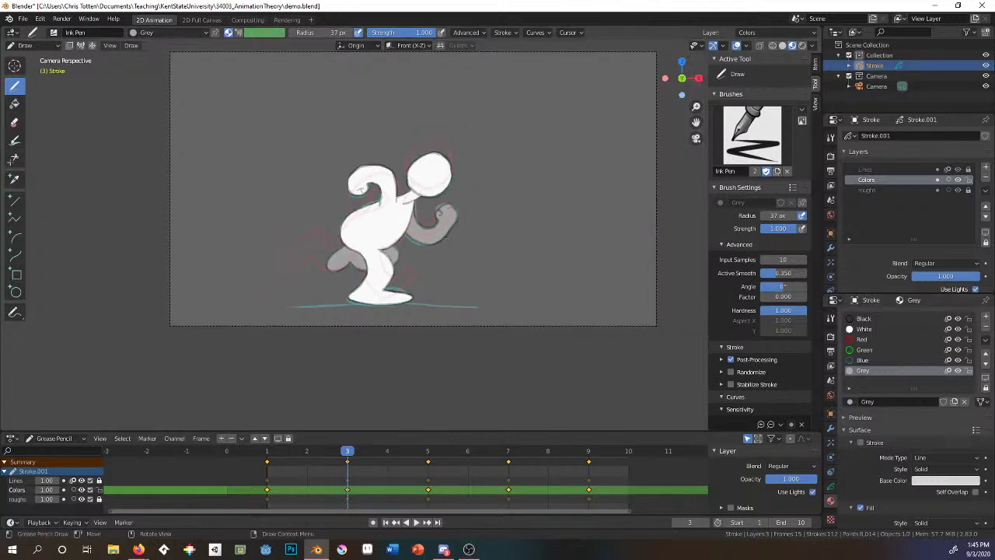
middle_click_drag(466, 178, 408, 243, "shift")
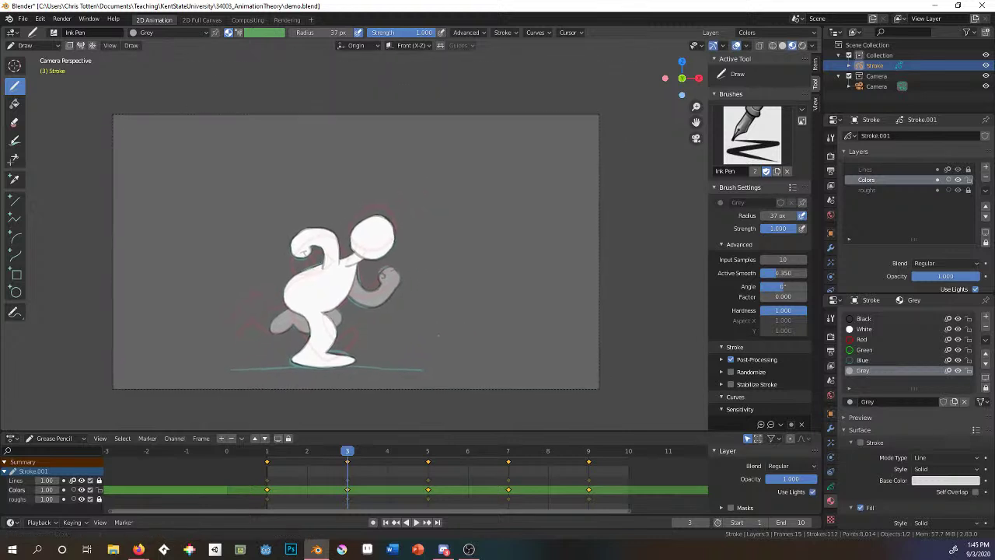
left_click(746, 45)
left_click(684, 316)
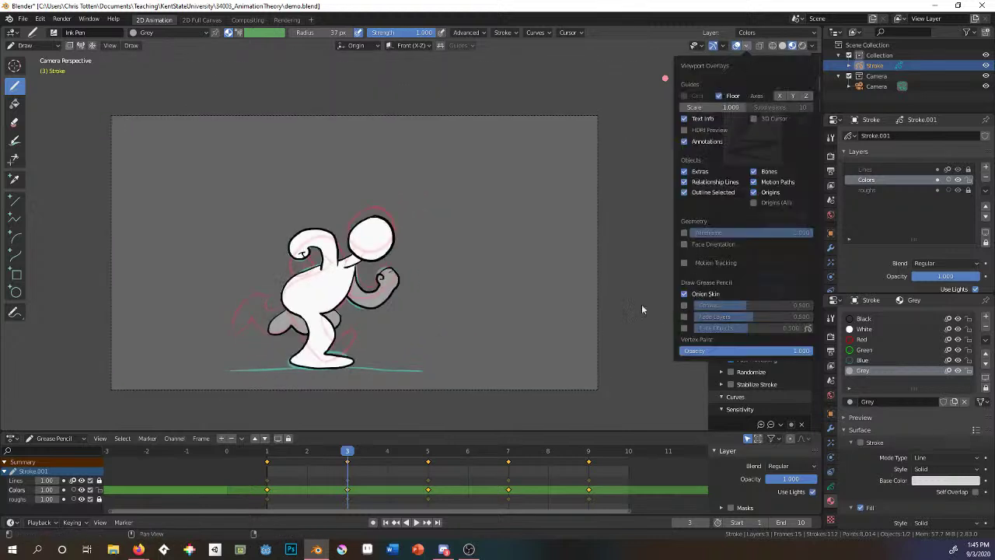
middle_click_drag(401, 290, 420, 290, "shift")
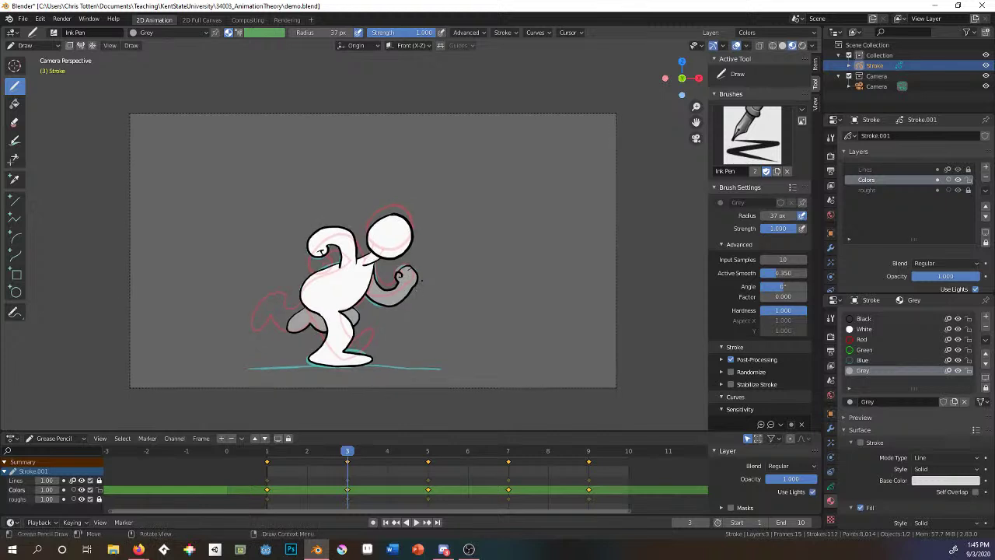
Examine the active drawing tool's settings and the Eevee render settings, including the Ambient Occlusion options.
scroll(421, 280, "up", 1)
middle_click_drag(420, 280, 442, 254, "shift")
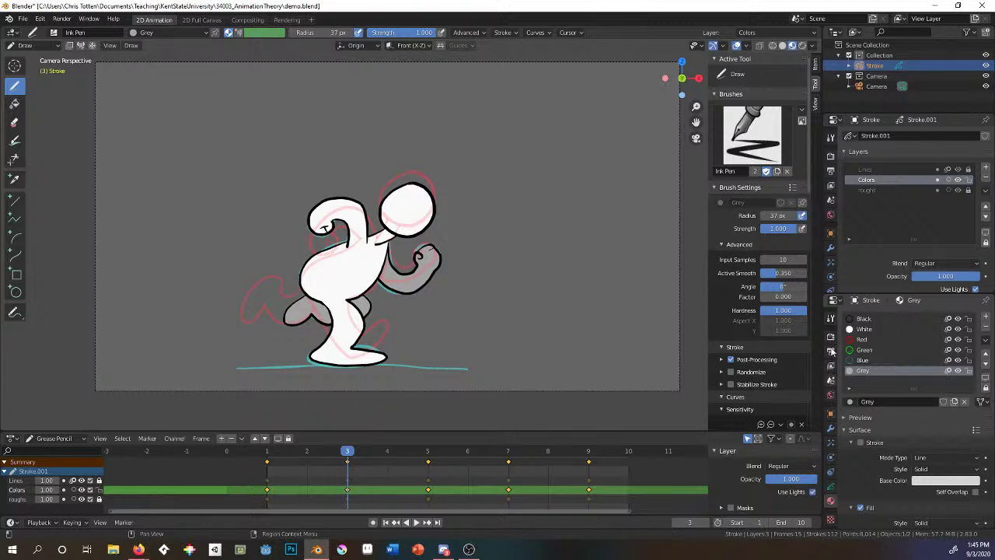
left_click(831, 319)
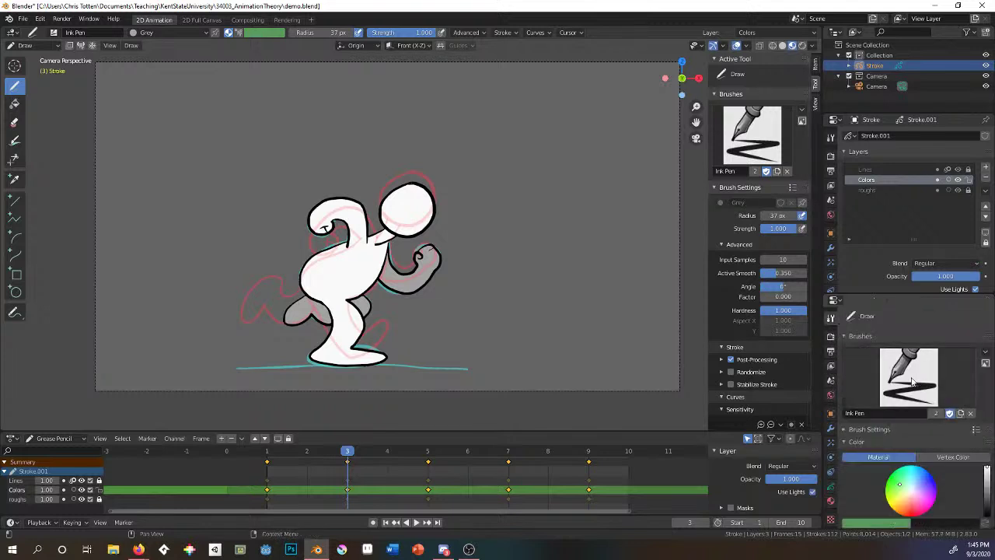
left_click(832, 337)
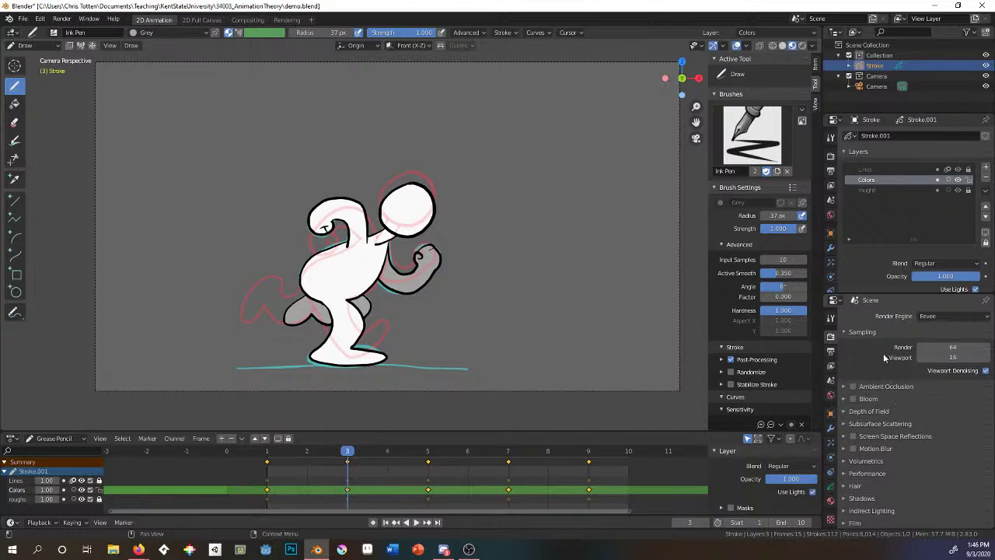
left_click(844, 386)
left_click(843, 387)
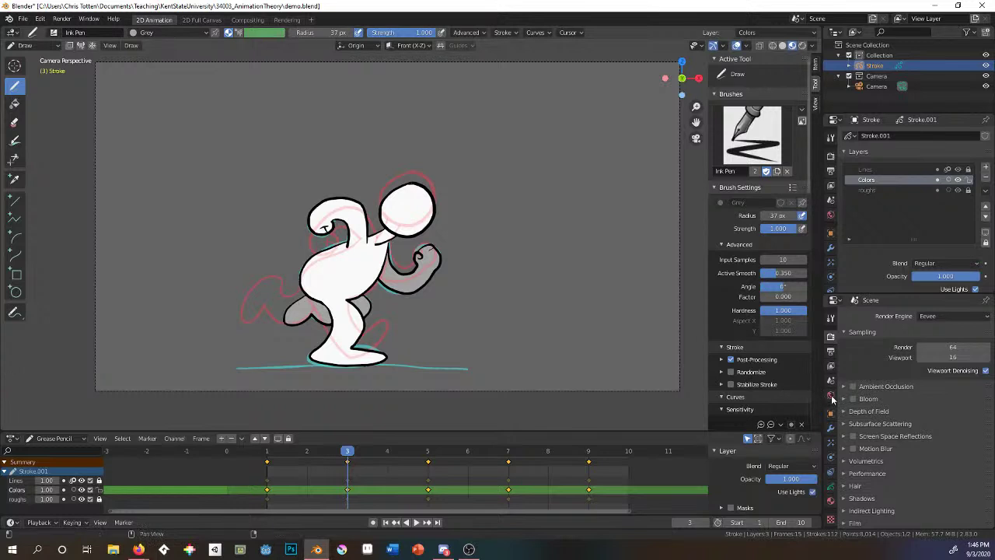
Review the output resolution, frame range, frame rate, destination folder and file format, along with the view layer and scene settings.
left_click(831, 352)
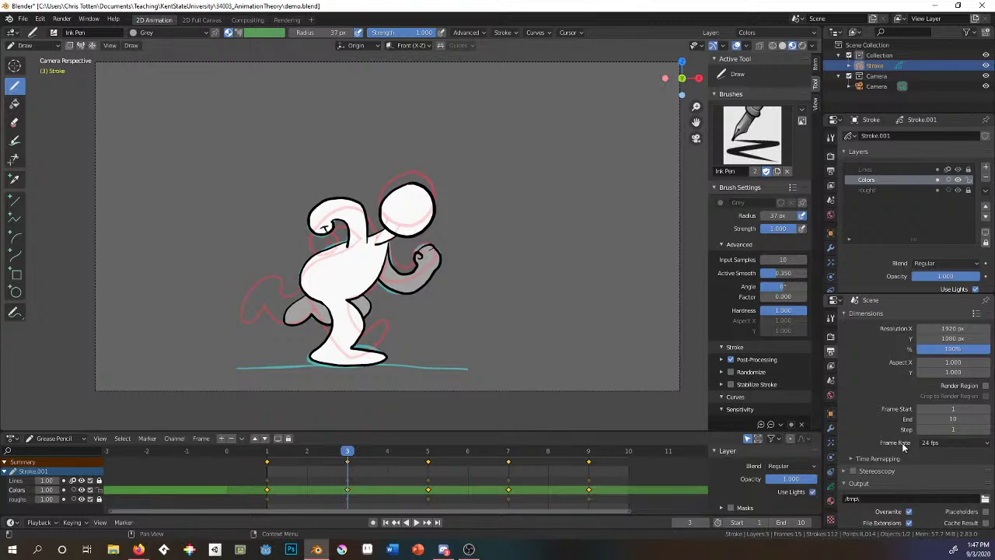
scroll(904, 371, "down", 3)
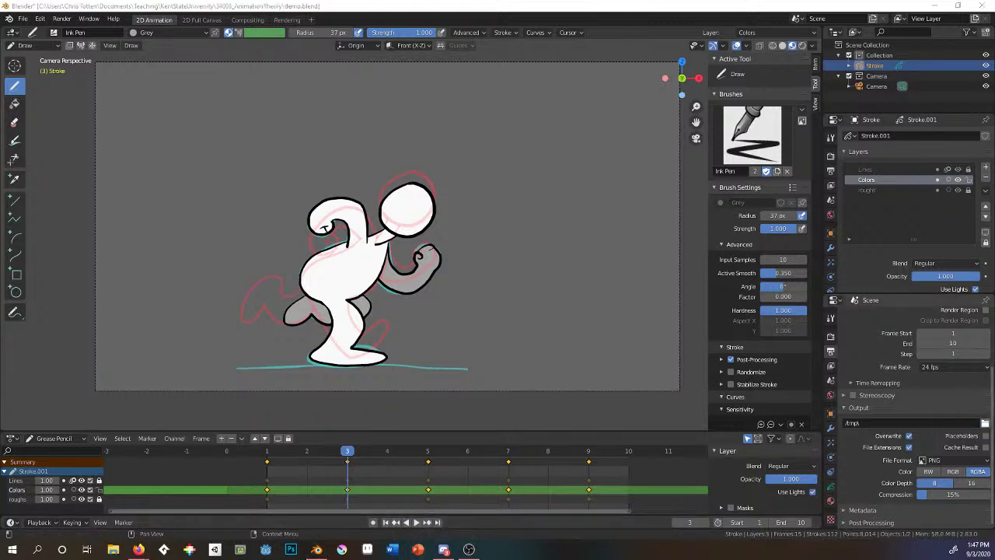
left_click(985, 423)
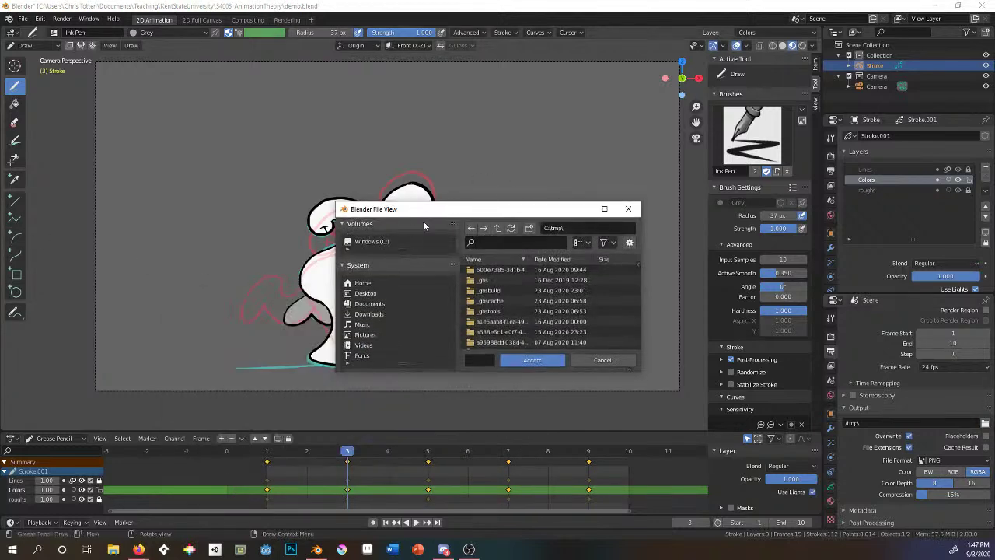
left_click(629, 208)
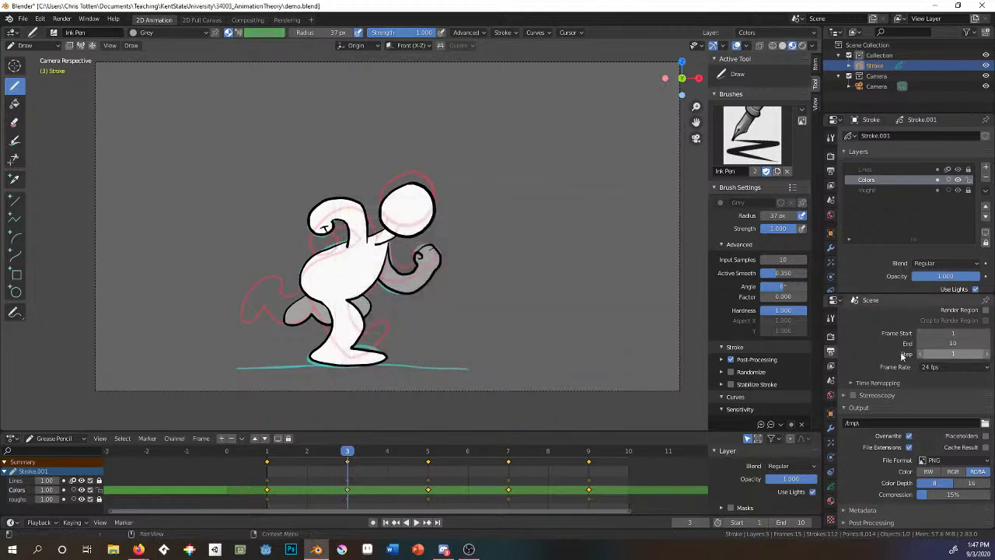
left_click(831, 366)
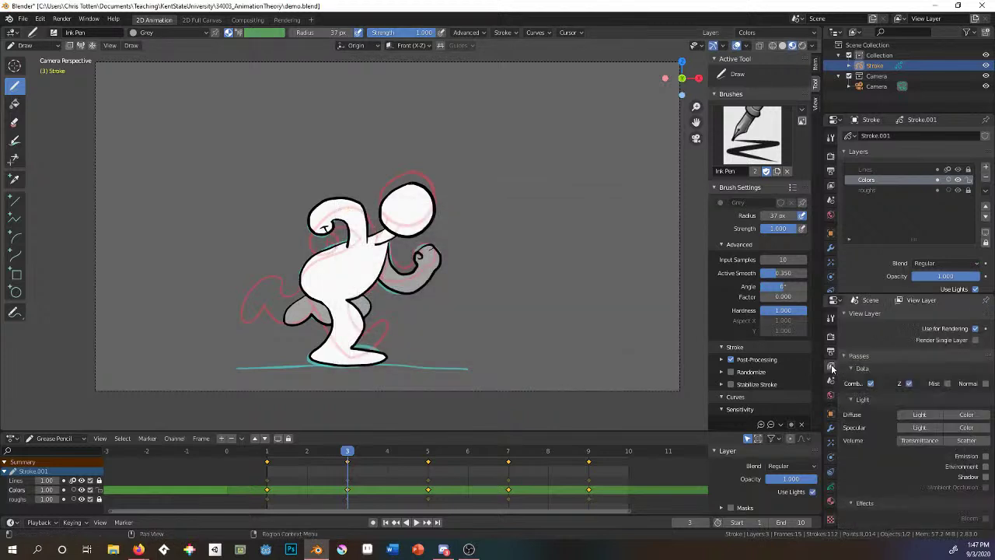
left_click(831, 381)
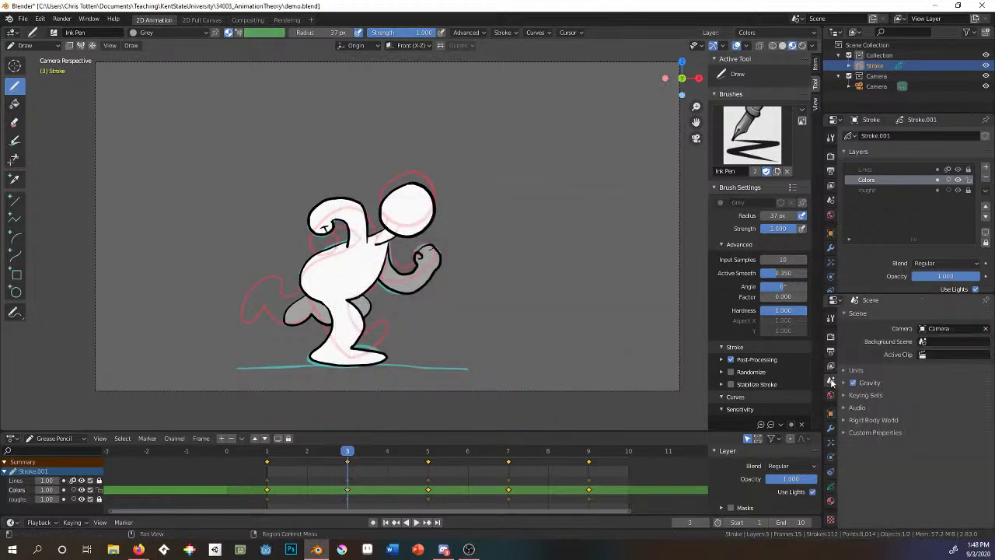
left_click(831, 351)
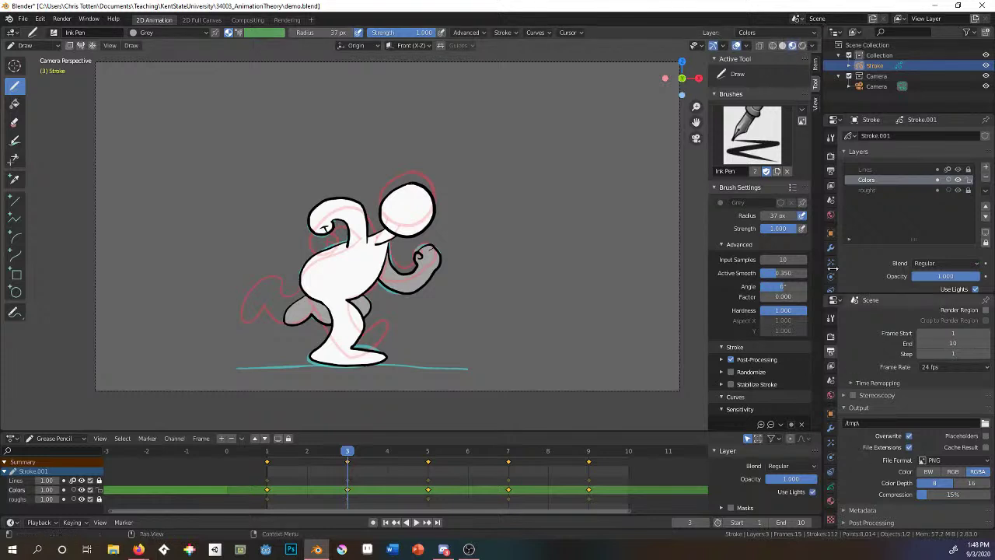
Add a scene that copies only the current settings, and return to the camera view of the original Scene.
left_click(797, 20)
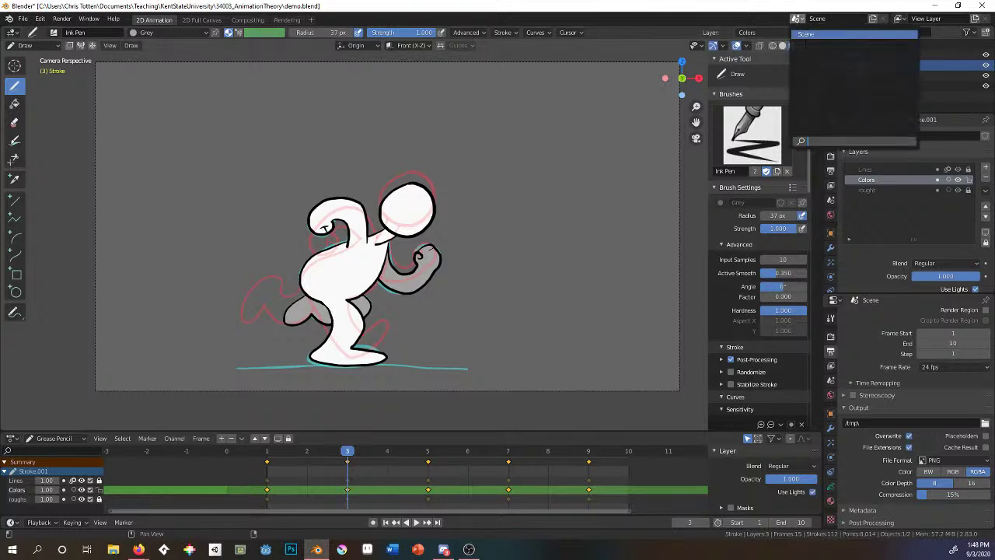
left_click(873, 19)
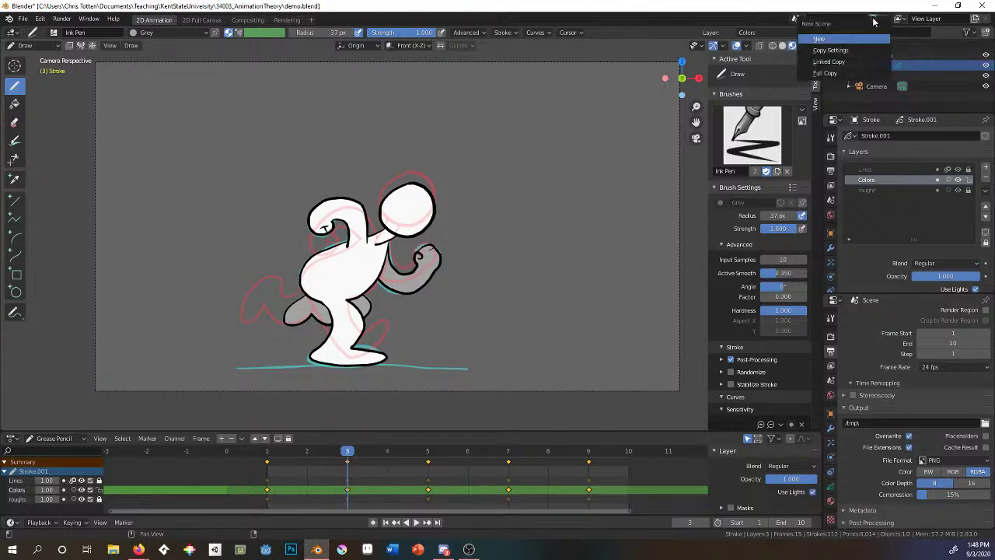
left_click(832, 51)
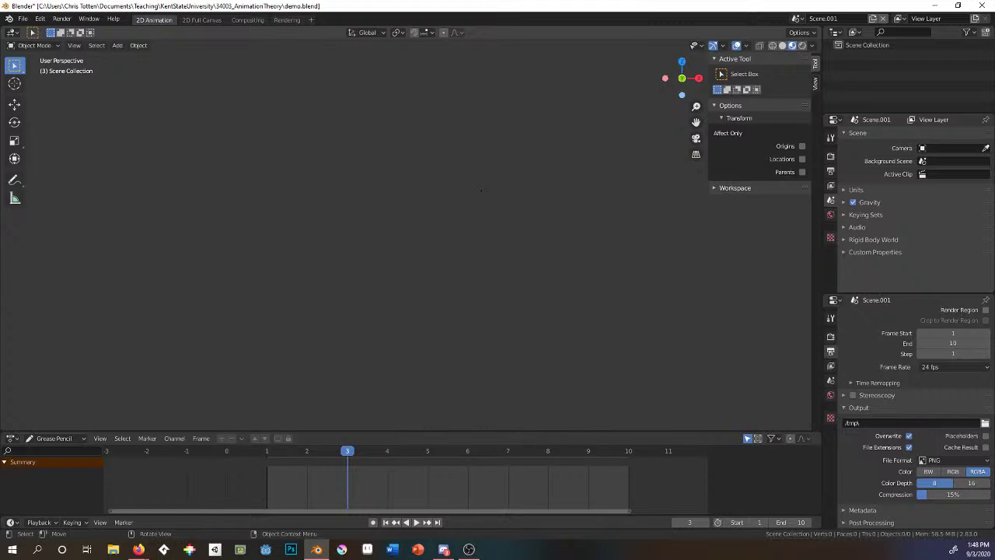
left_click(798, 18)
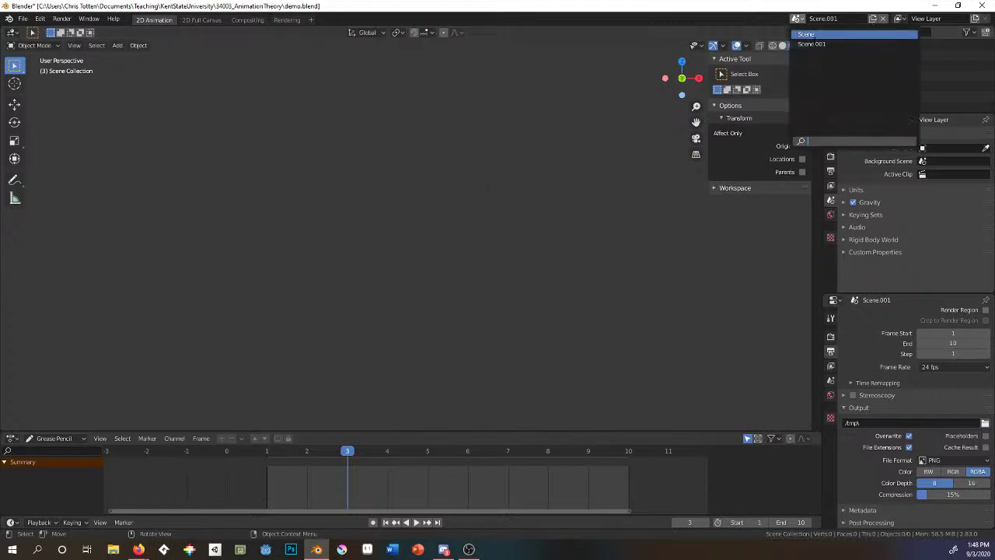
left_click(807, 35)
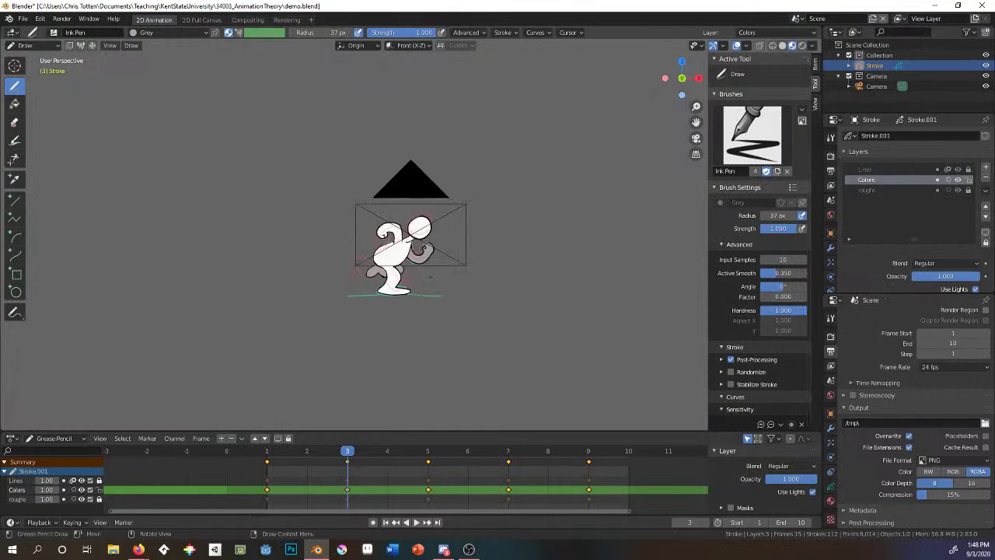
scroll(353, 233, "up", 6)
key("KP_0")
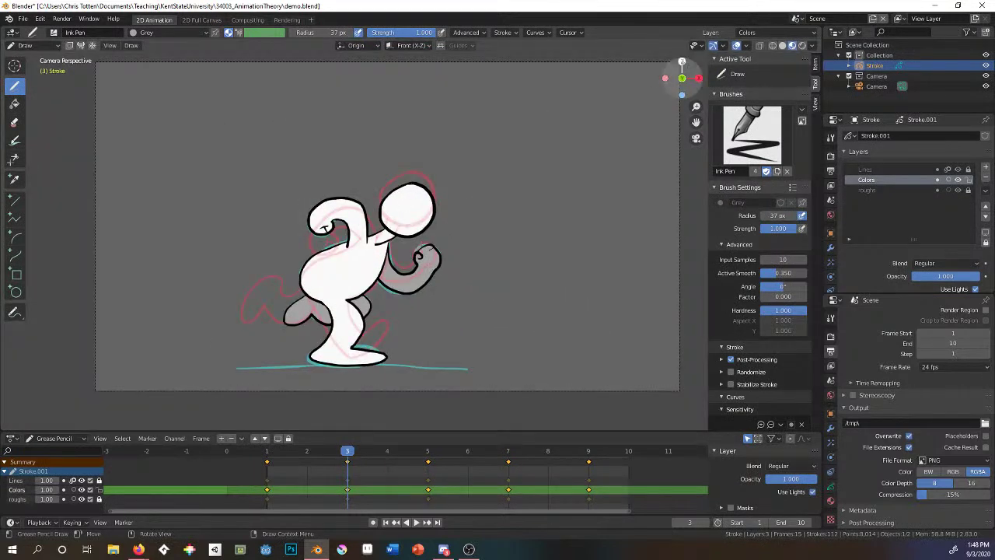
Delete the empty Scene.001 and show the original scene through its camera.
left_click(796, 17)
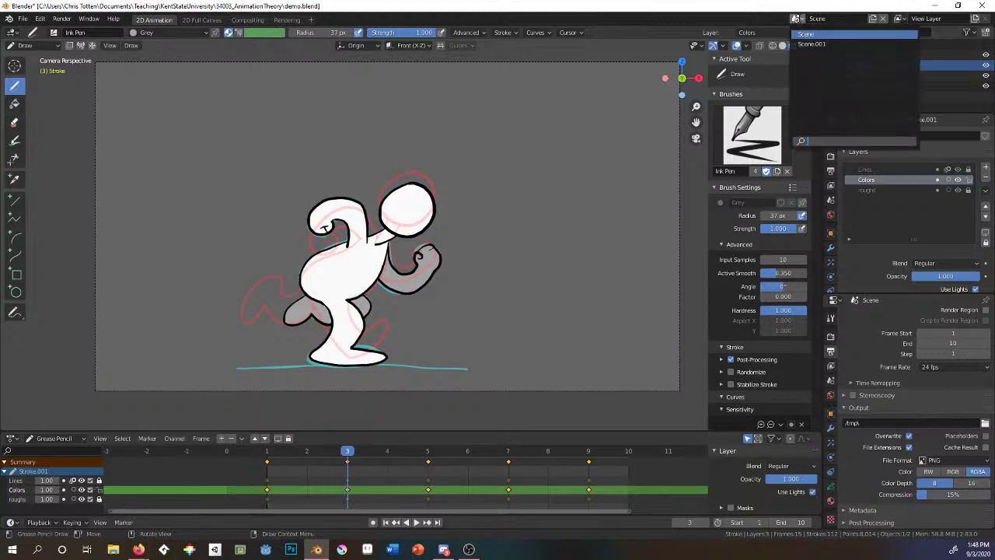
left_click(827, 44)
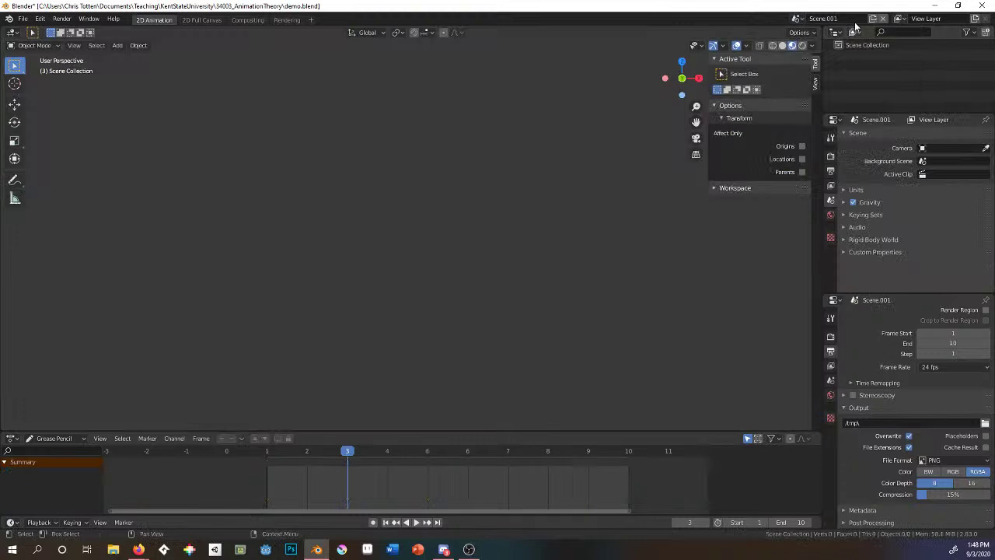
left_click(883, 19)
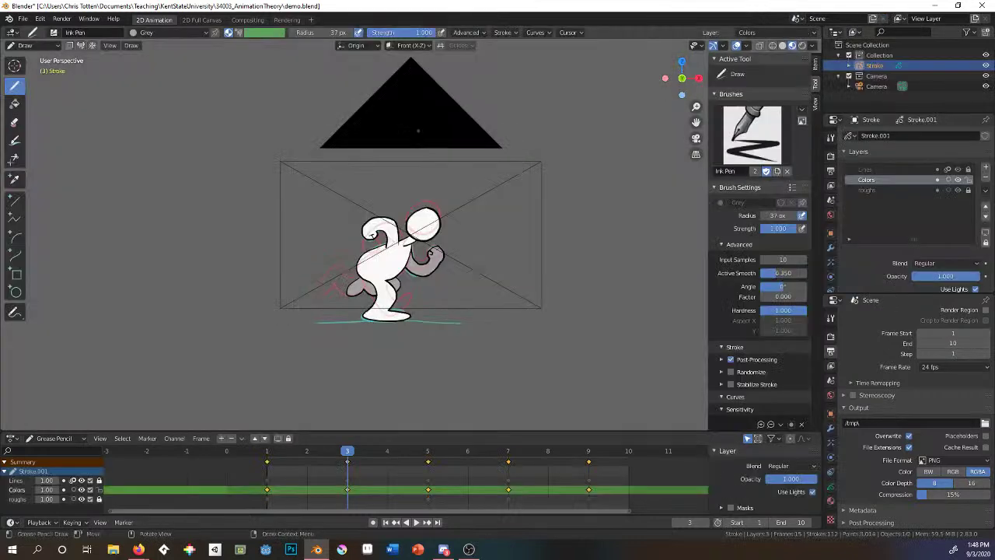
left_click(696, 138)
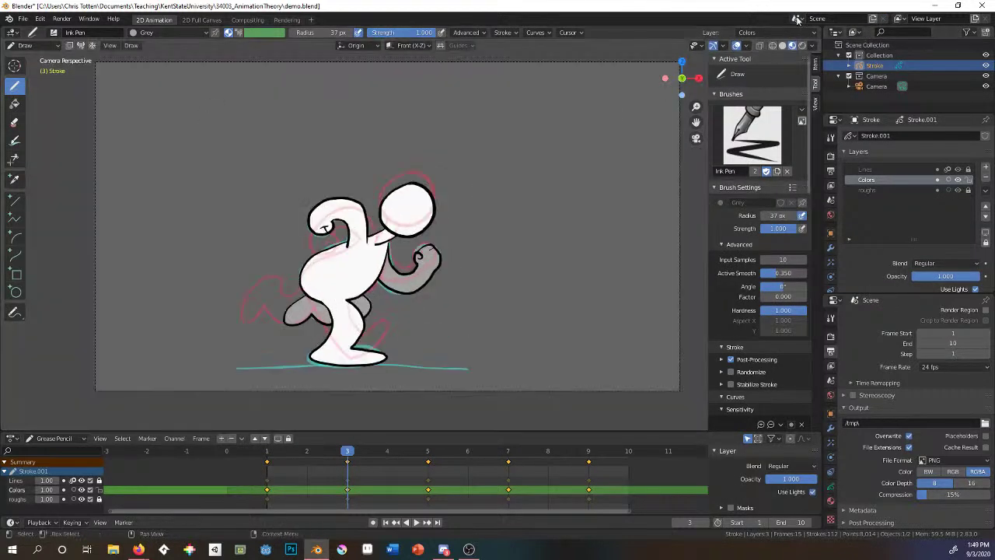
Create a linked copy of the run cycle scene and play its animation.
left_click(796, 19)
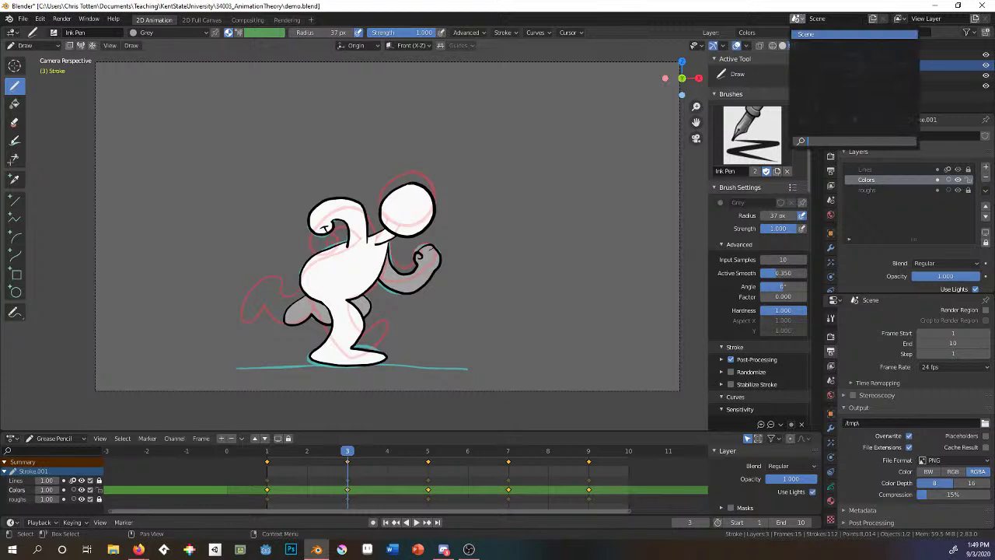
left_click(872, 19)
left_click(826, 61)
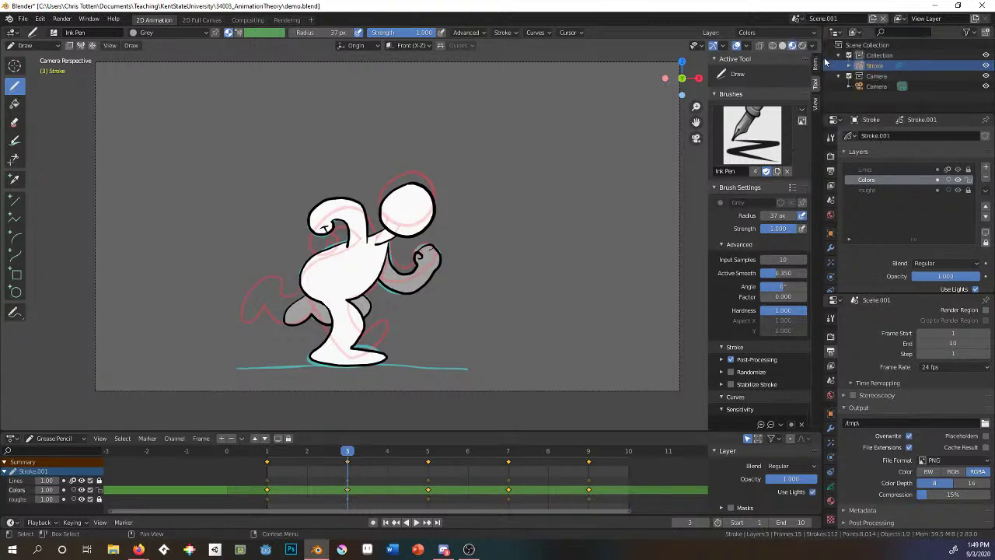
key("space")
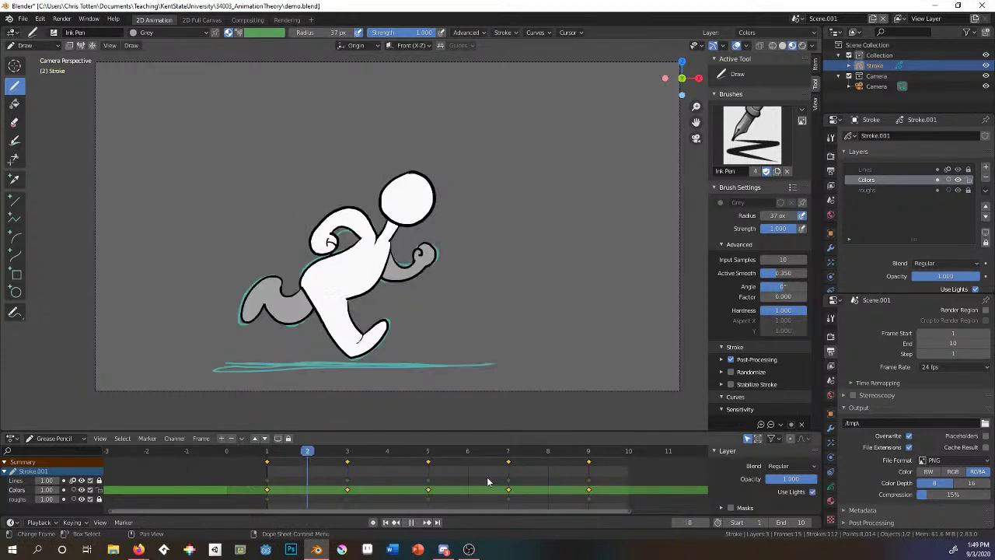
key("space")
Set the end frame of the linked scene copy to 35.
scroll(467, 482, "down", 2)
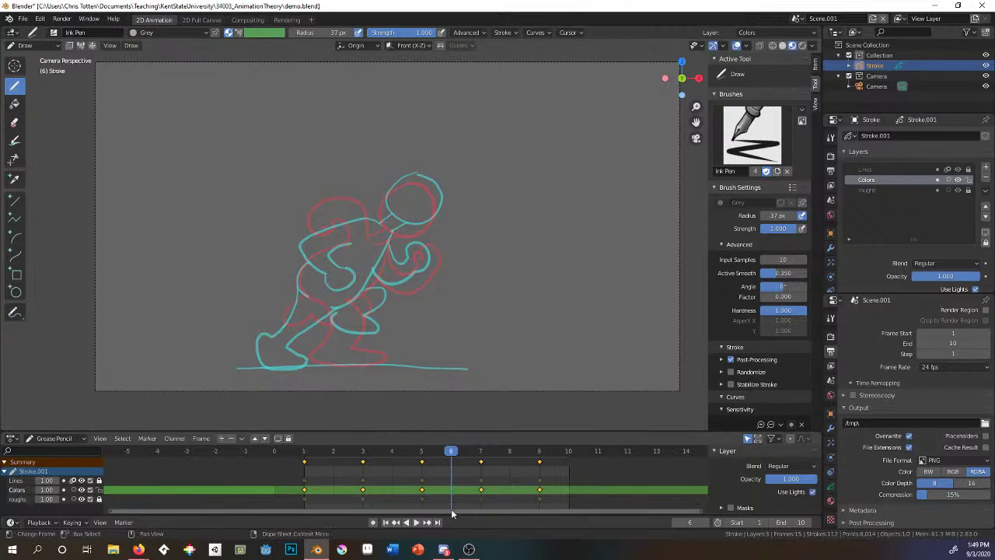
scroll(467, 510, "down", 5, "ctrl")
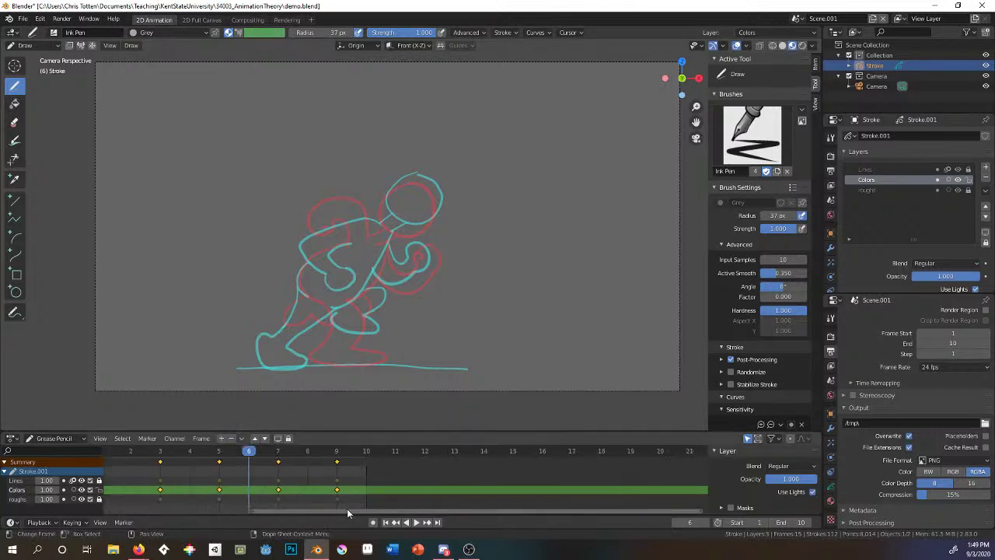
scroll(348, 511, "up", 1, "ctrl")
scroll(332, 516, "down", 3, "ctrl")
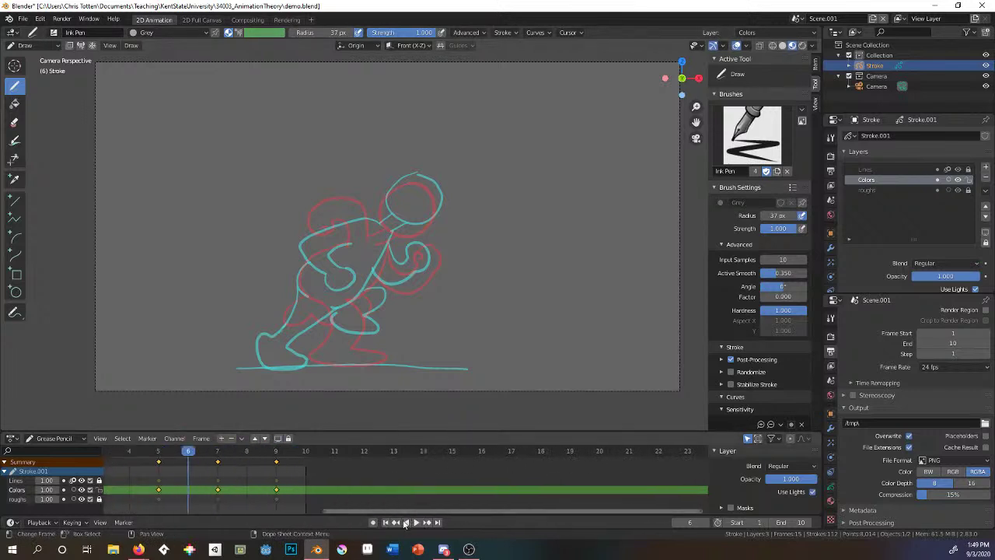
scroll(277, 514, "up", 4, "ctrl")
scroll(277, 514, "down", 2, "ctrl")
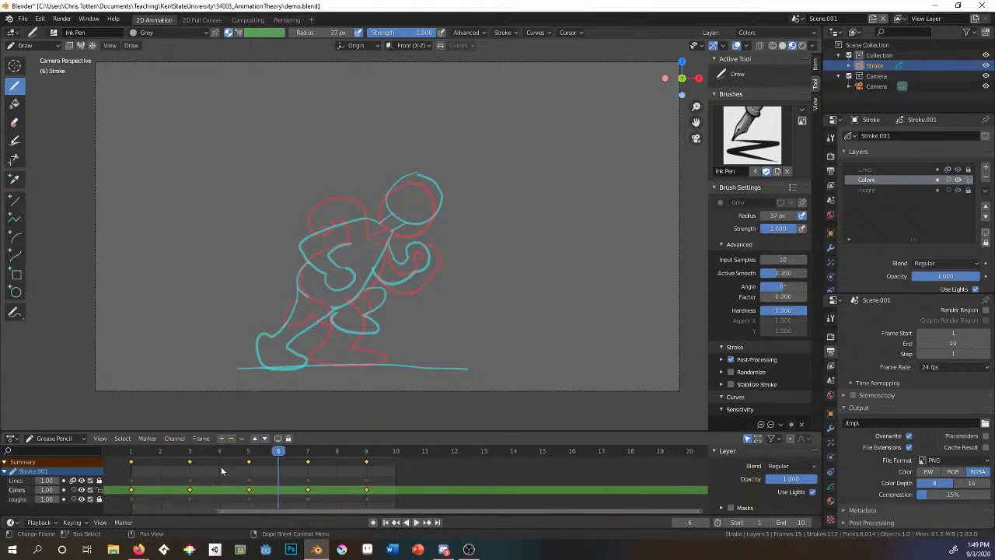
scroll(376, 511, "up", 3, "ctrl")
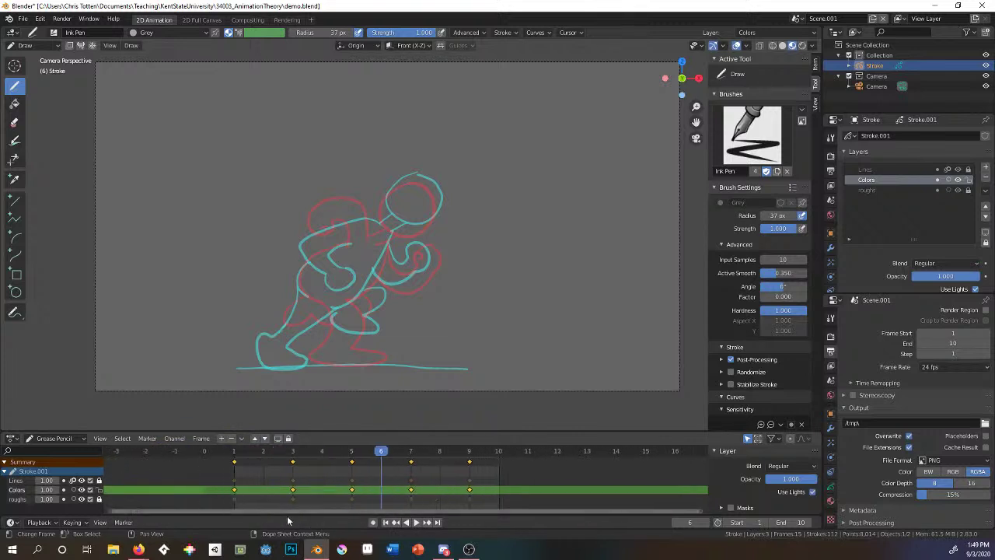
scroll(358, 489, "up", 3)
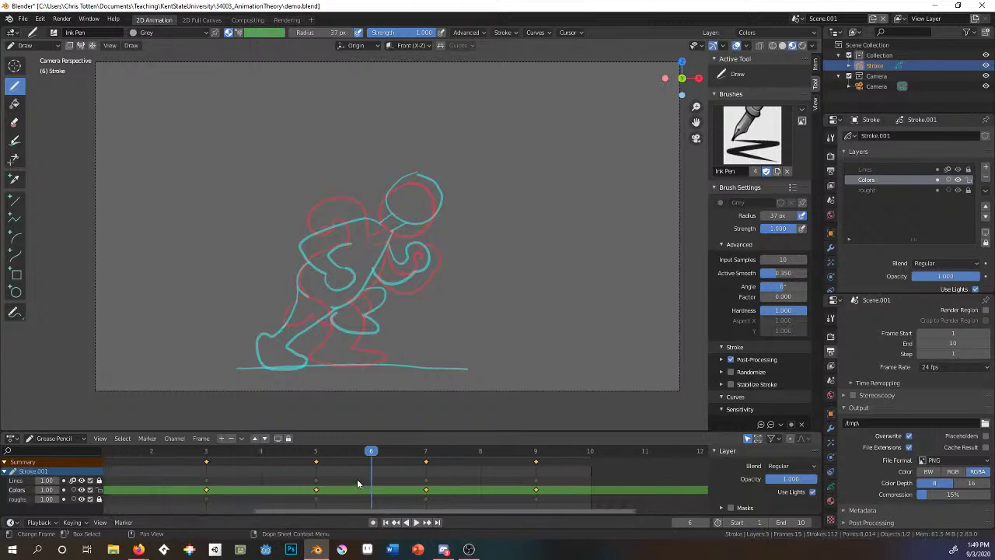
left_click_drag(383, 509, 359, 511)
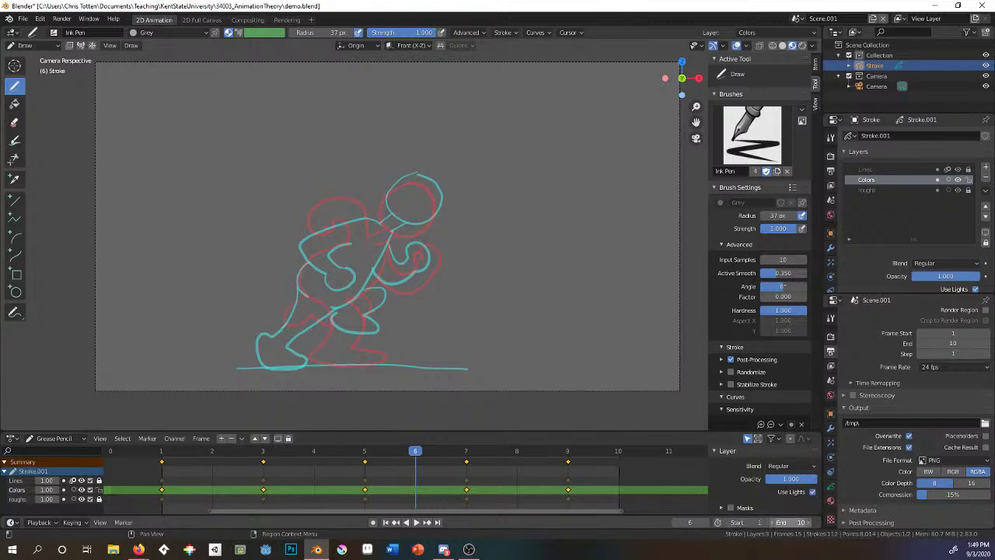
type("35")
key("Return")
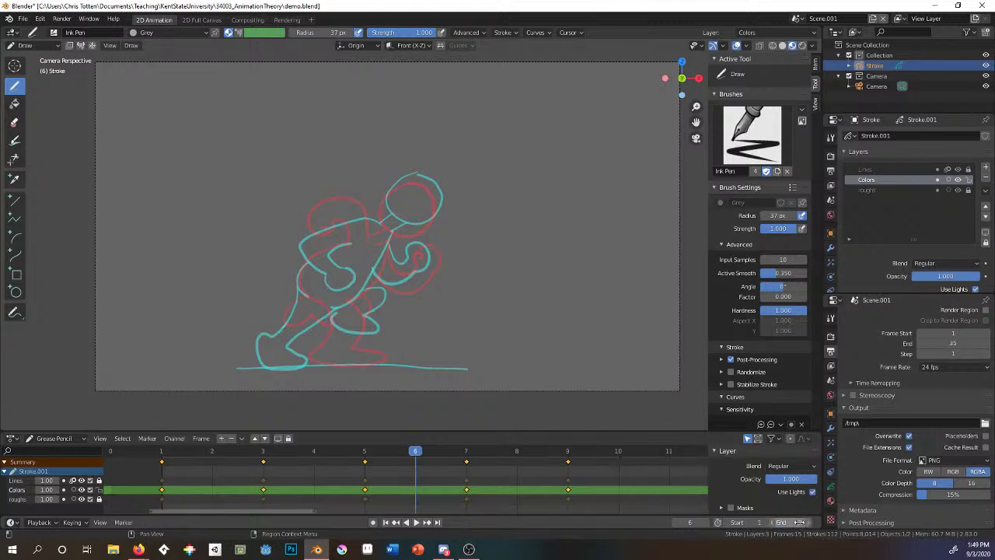
Set the start frame of the linked scene copy to 11.
scroll(459, 486, "down", 1)
scroll(459, 486, "down", 5)
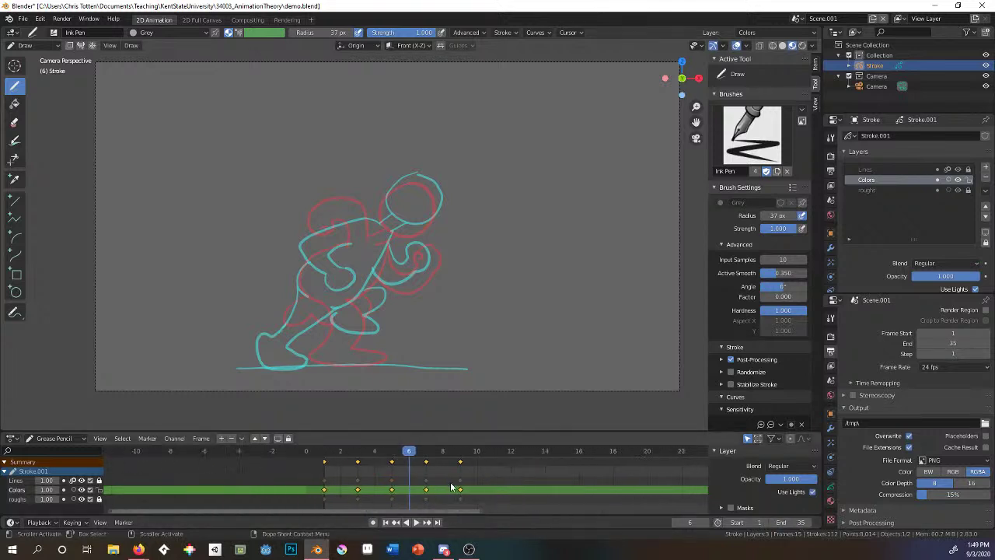
left_click(734, 522)
type("2")
key("BackSpace")
type("11")
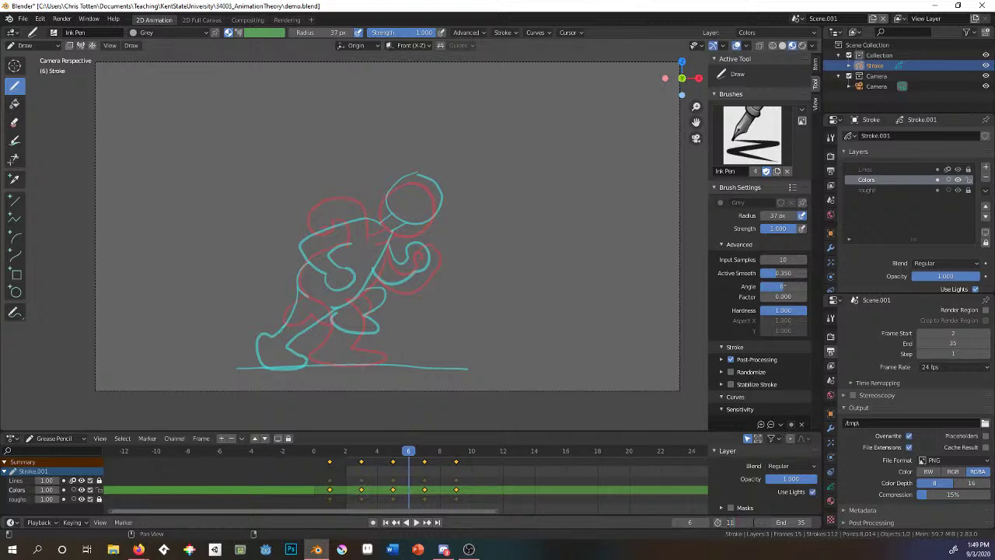
key("Return")
Scrub Scene.001 to frame 16, and switch to the original Scene and play its animation.
left_click_drag(416, 511, 565, 511)
left_click_drag(468, 471, 294, 452)
left_click(797, 18)
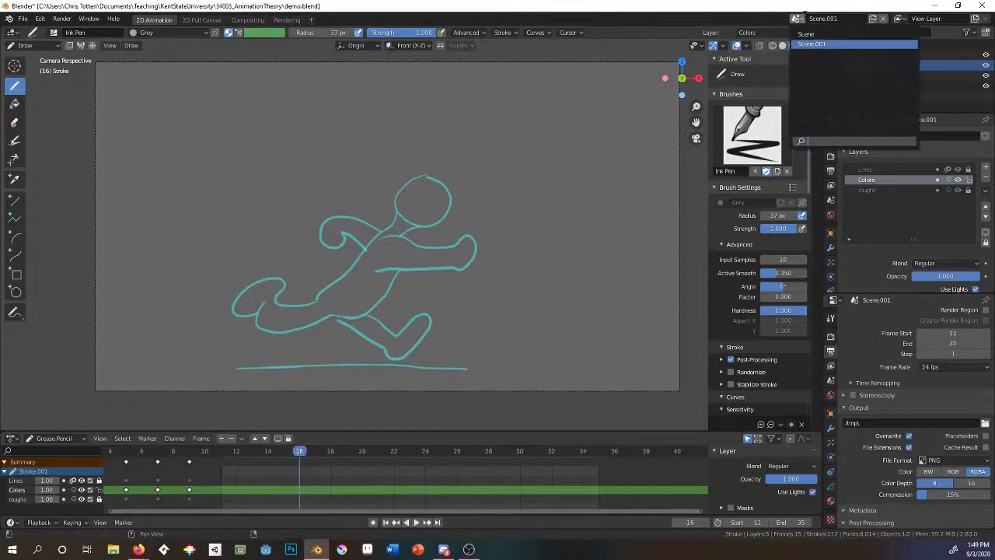
left_click(808, 34)
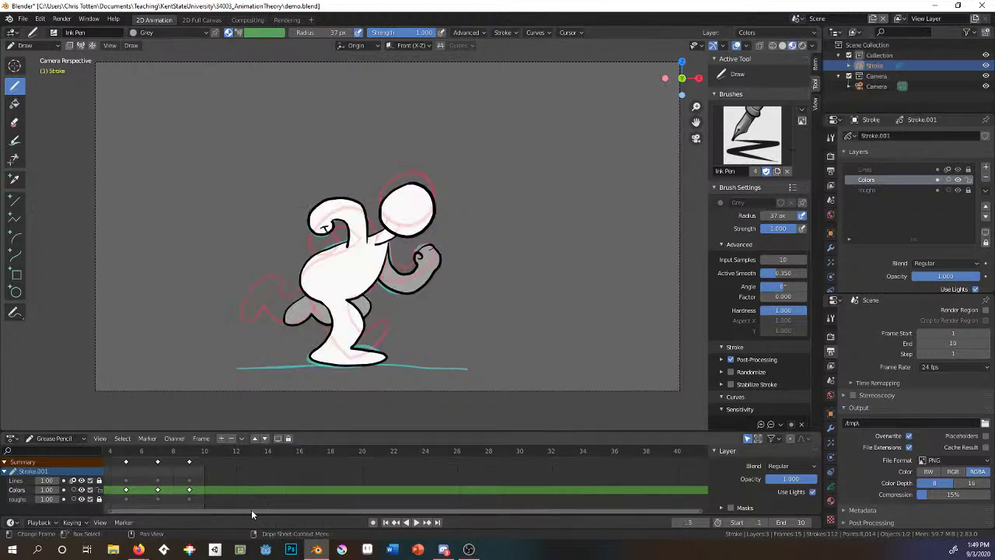
key("space")
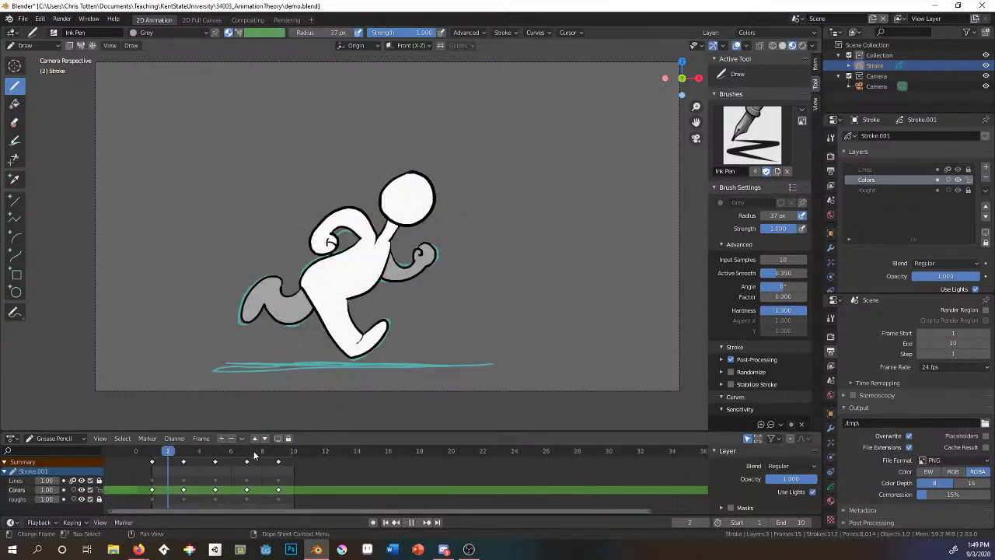
key("space")
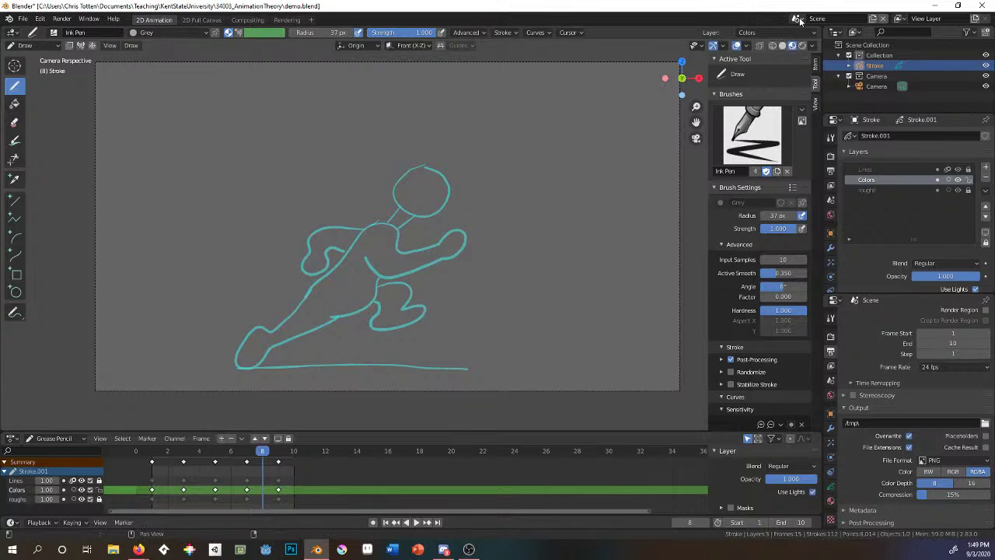
Switch back to Scene.001 and set the current frame to 1.
left_click(798, 18)
left_click(812, 44)
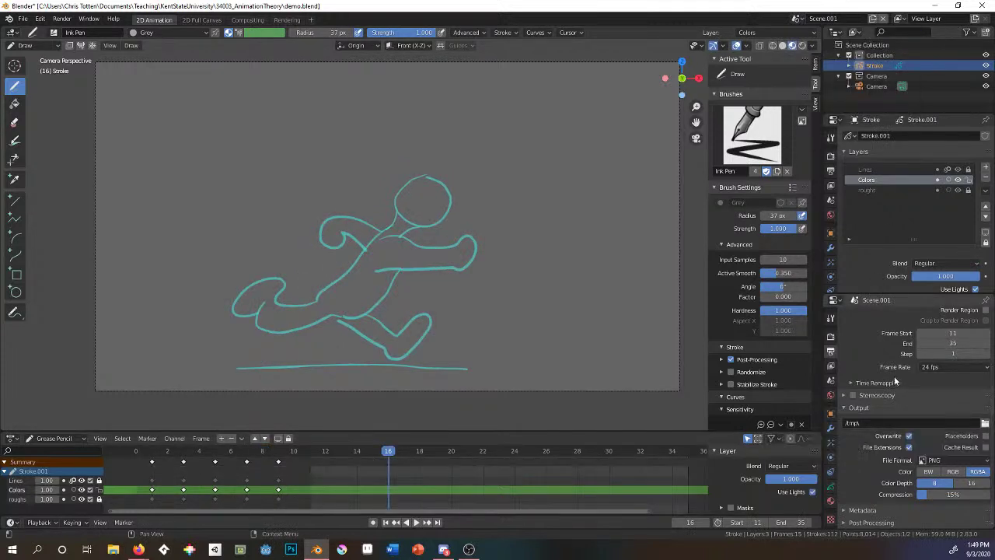
scroll(894, 376, "up", 3)
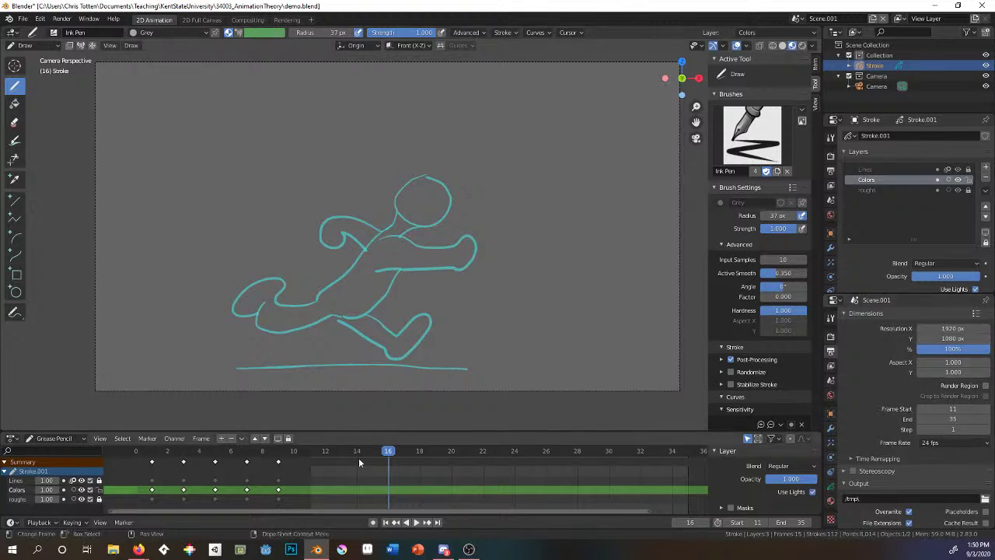
left_click_drag(310, 509, 241, 510)
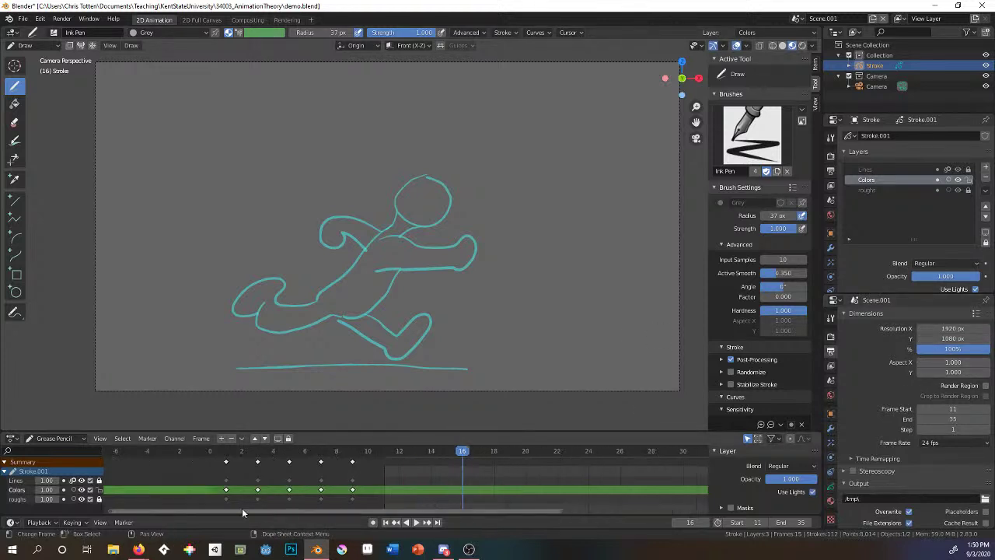
left_click(230, 453)
scroll(247, 473, "up", 2)
scroll(245, 474, "up", 1)
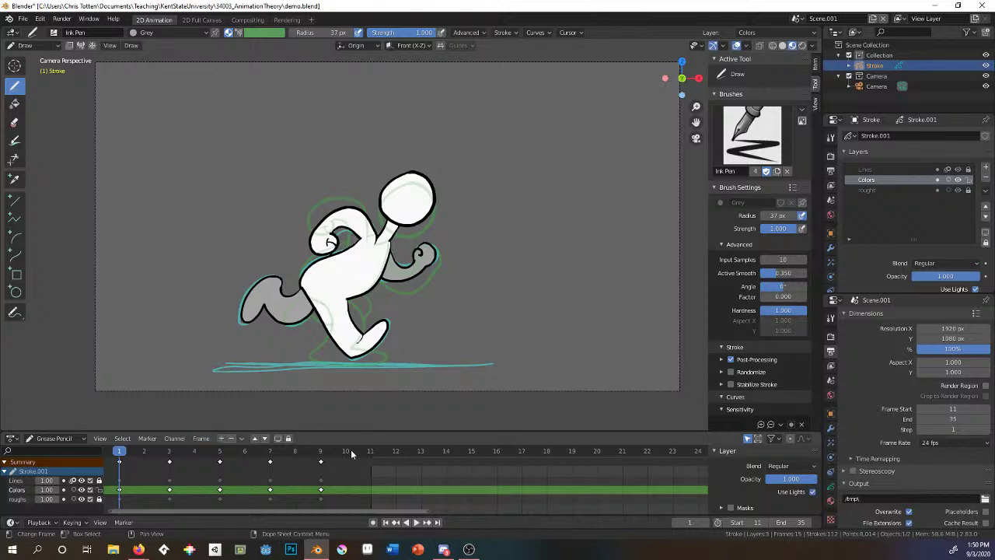
left_click_drag(356, 508, 219, 509)
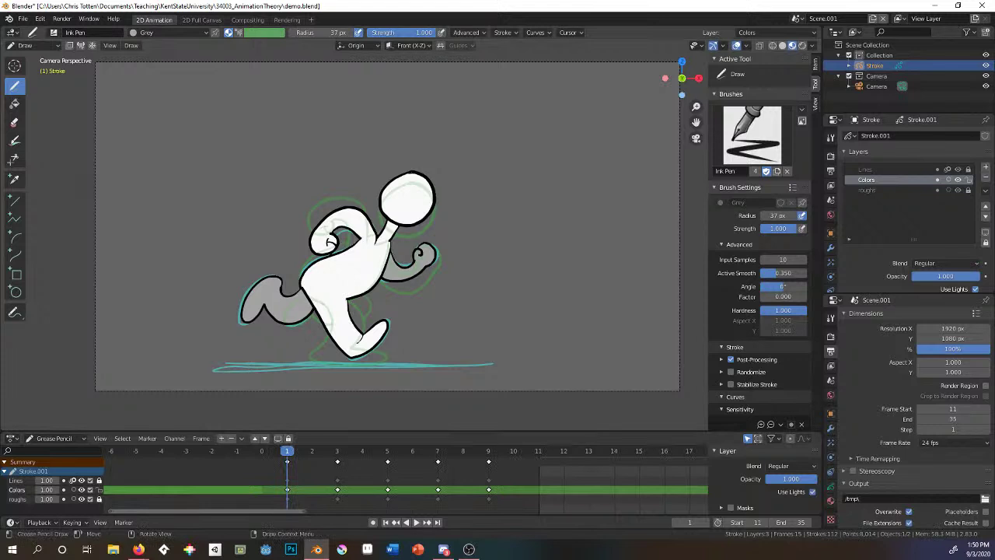
Open the recent file WalkingBed_01.blend, saving the changes to the demo file.
left_click(22, 18)
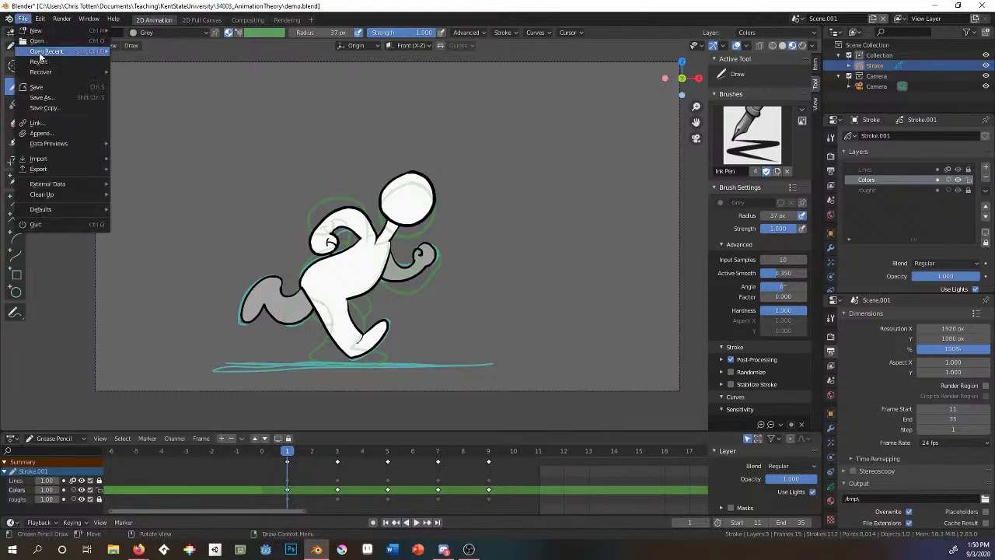
mouse_move(47, 53)
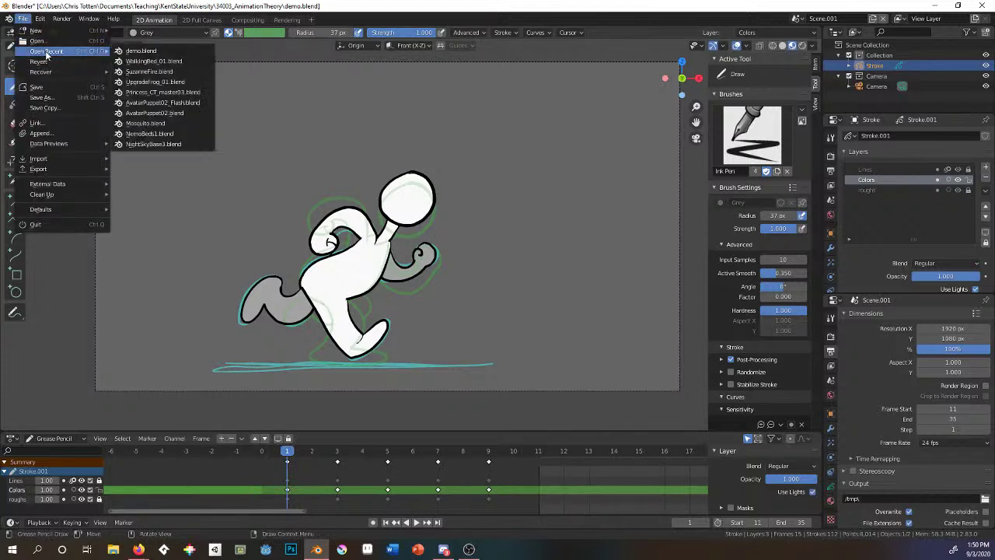
left_click(154, 61)
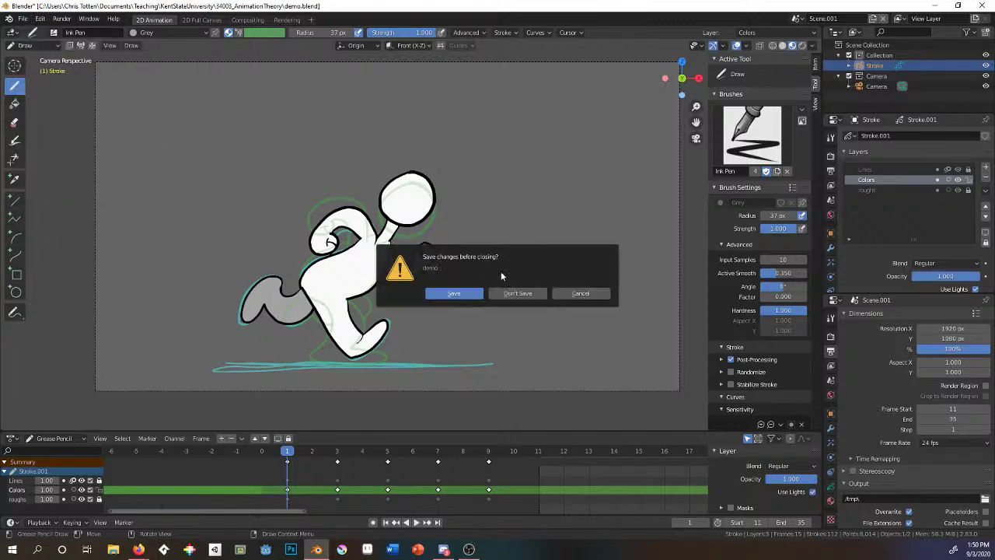
left_click(457, 293)
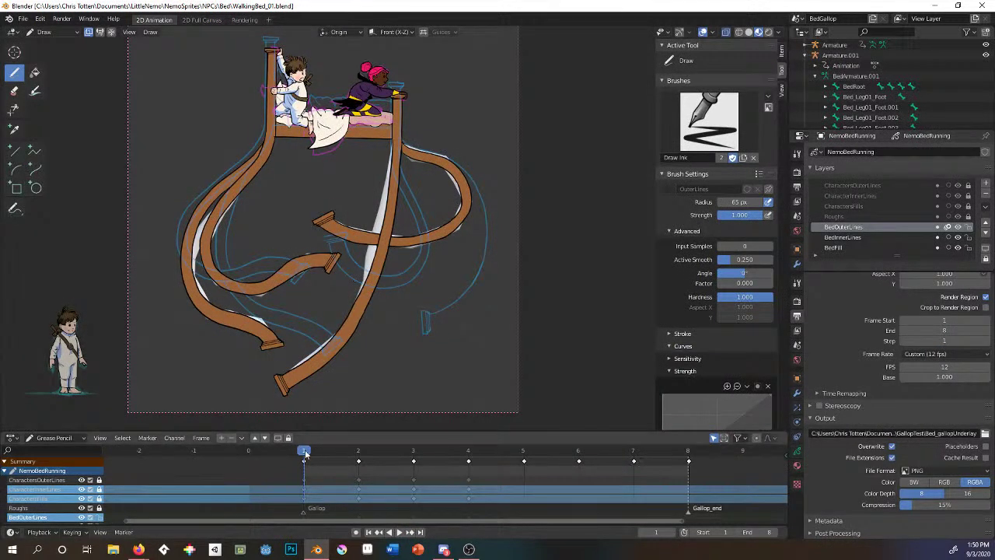
Examine the galloping bed drawing up close and from an angle against the 3D bed model behind it.
scroll(394, 229, "up", 1)
scroll(388, 233, "up", 3)
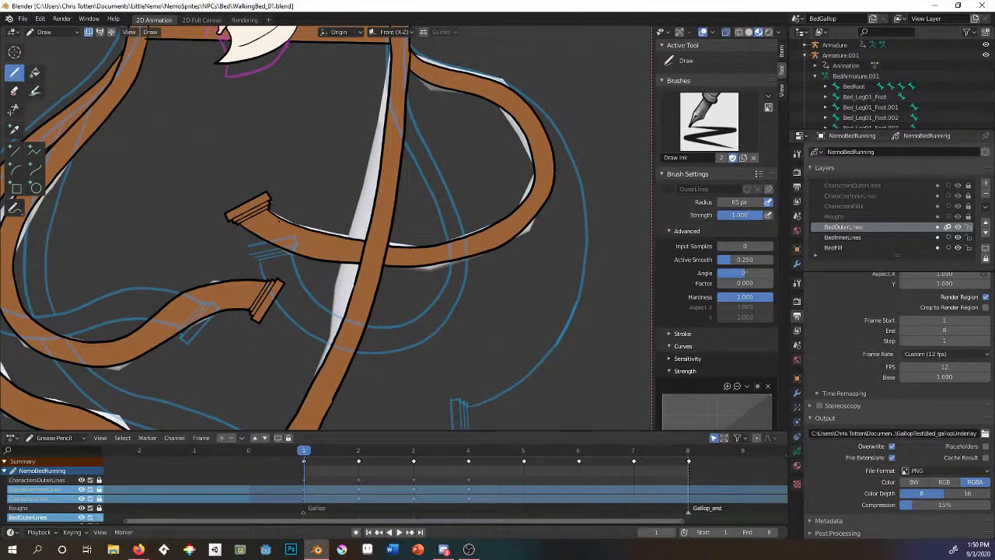
scroll(400, 221, "down", 3)
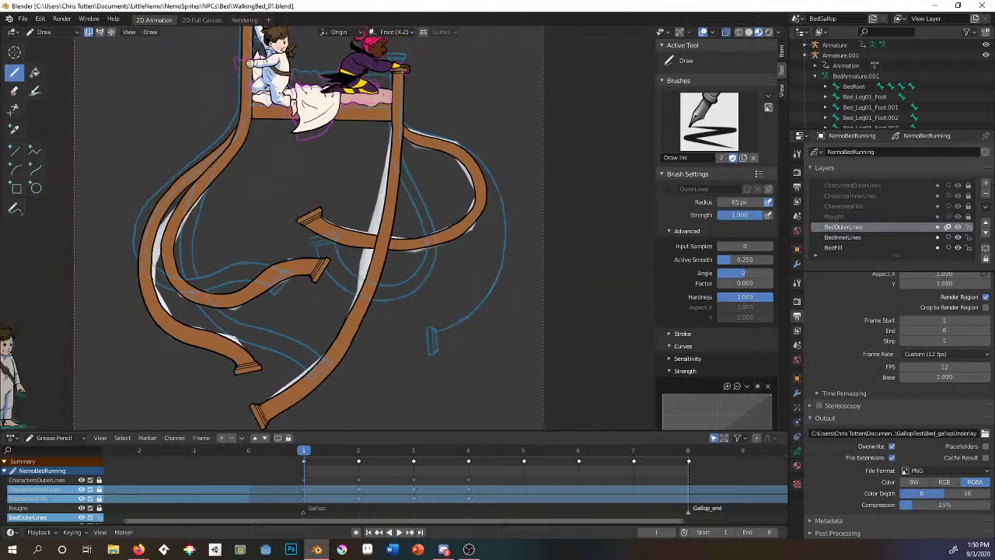
scroll(407, 184, "down", 1)
scroll(390, 217, "up", 1)
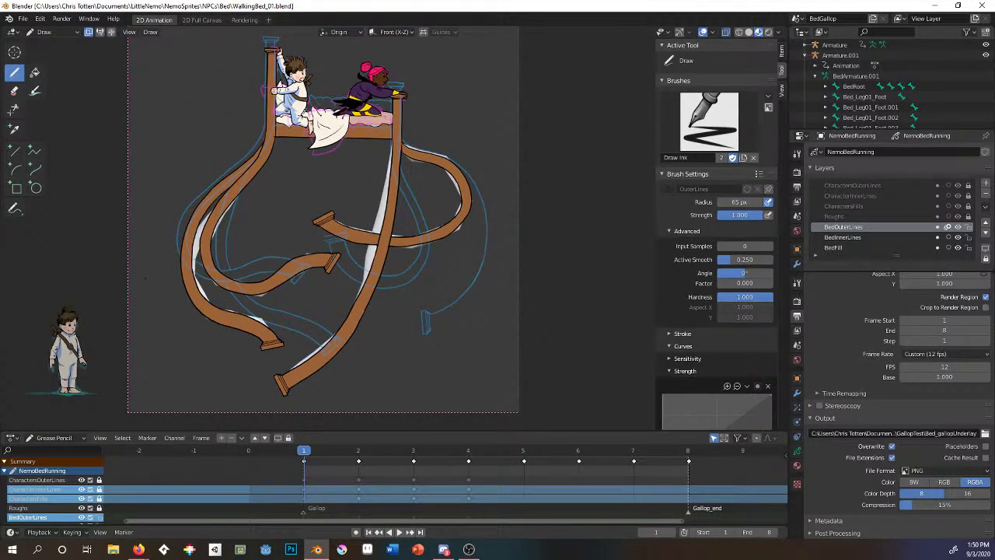
middle_click_drag(416, 322, 414, 335)
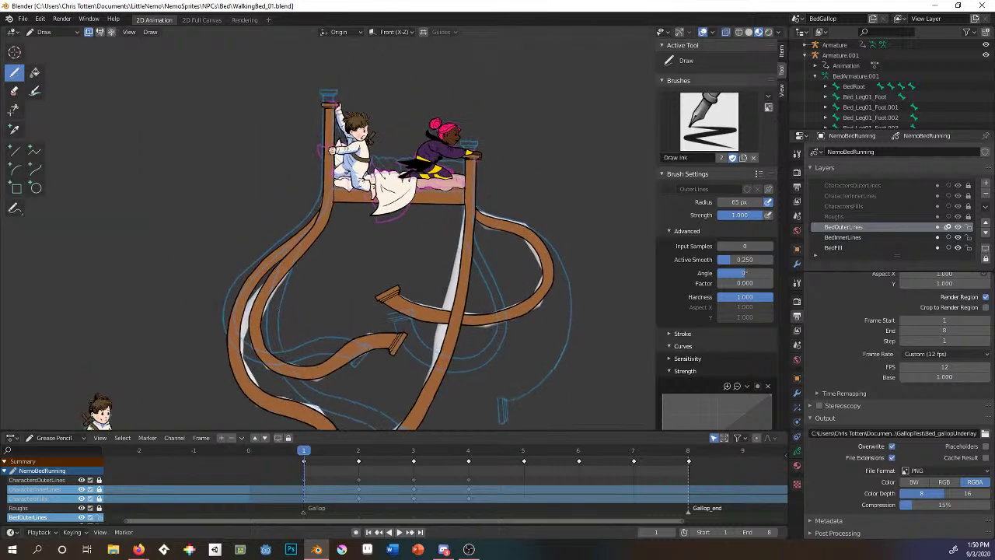
scroll(342, 323, "down", 2)
scroll(301, 323, "up", 1)
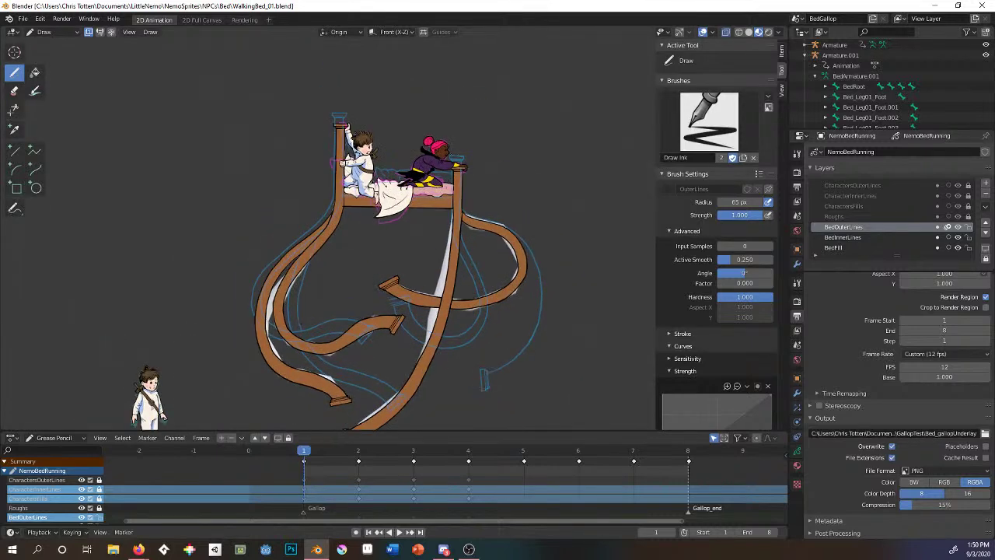
mouse_move(349, 315)
middle_mouse_down()
mouse_move(241, 332)
mouse_move(319, 323)
middle_mouse_up()
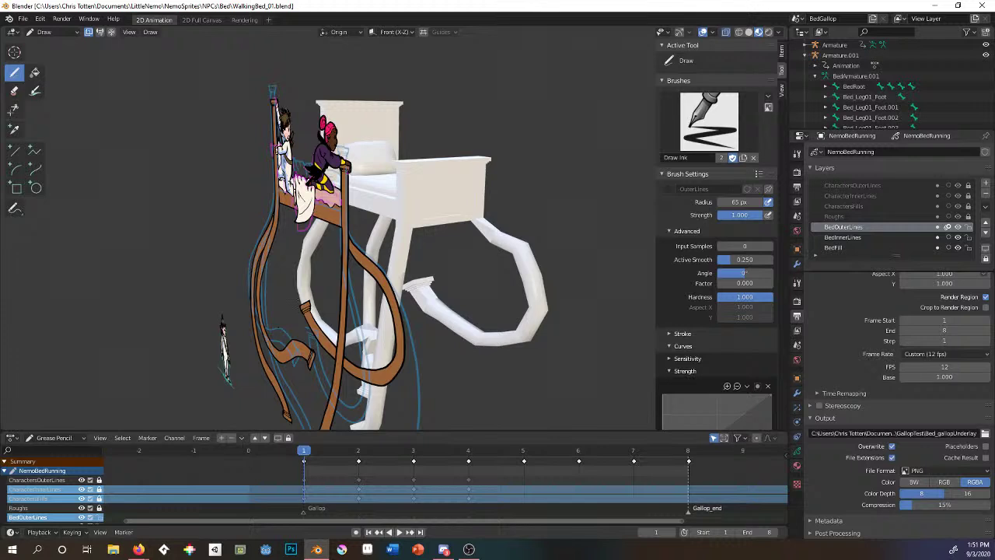
Switch to Object Mode and select the NemoBedRunning drawing.
left_click(56, 32)
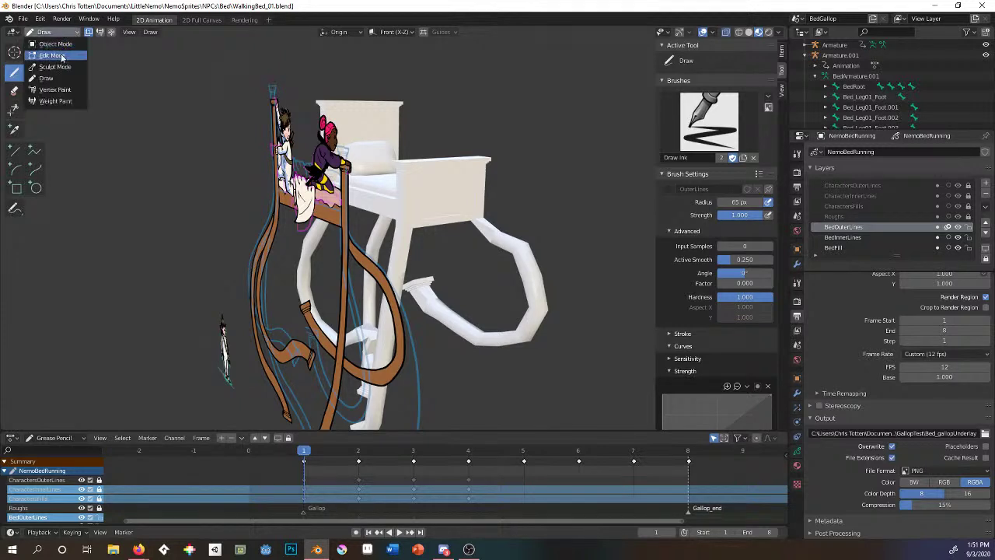
left_click(50, 39)
left_click(50, 32)
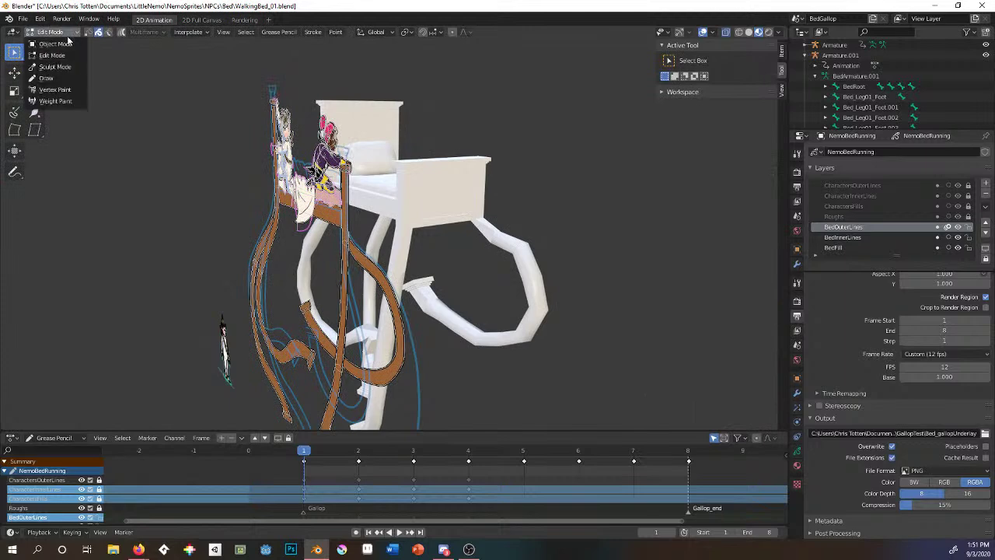
left_click(51, 35)
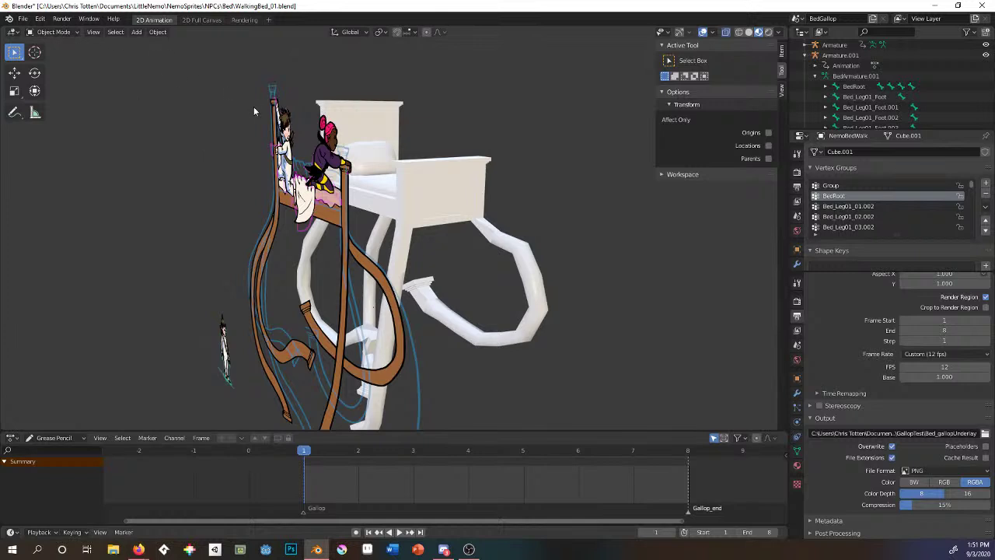
left_click(278, 130)
Show the NemoBedRunning strokes in Edit Mode and return the drawing to Draw mode.
left_click(53, 32)
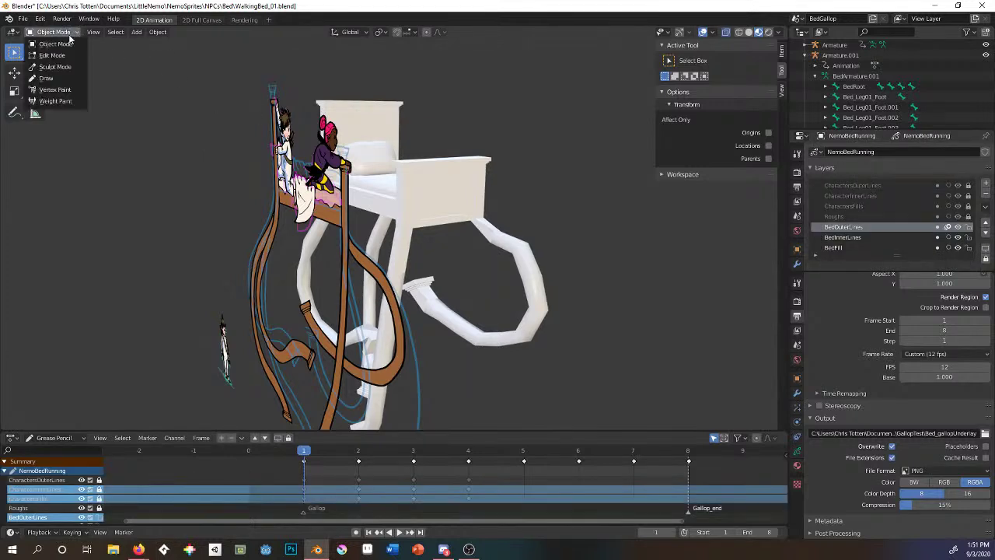
left_click(47, 60)
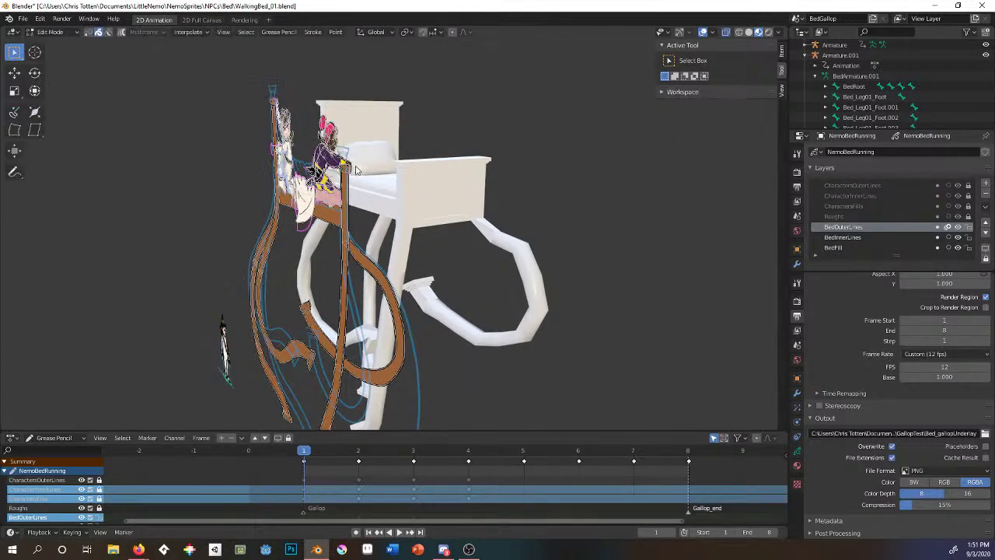
left_click(51, 31)
left_click(46, 78)
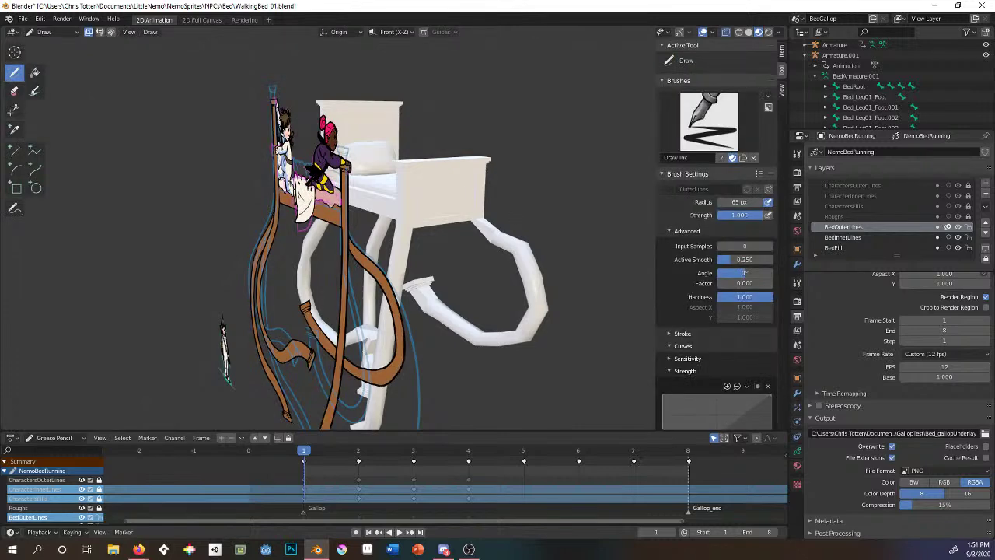
View the bed gallop through the camera, play and scrub its animation, and stop at frame 3.
key("KP_0")
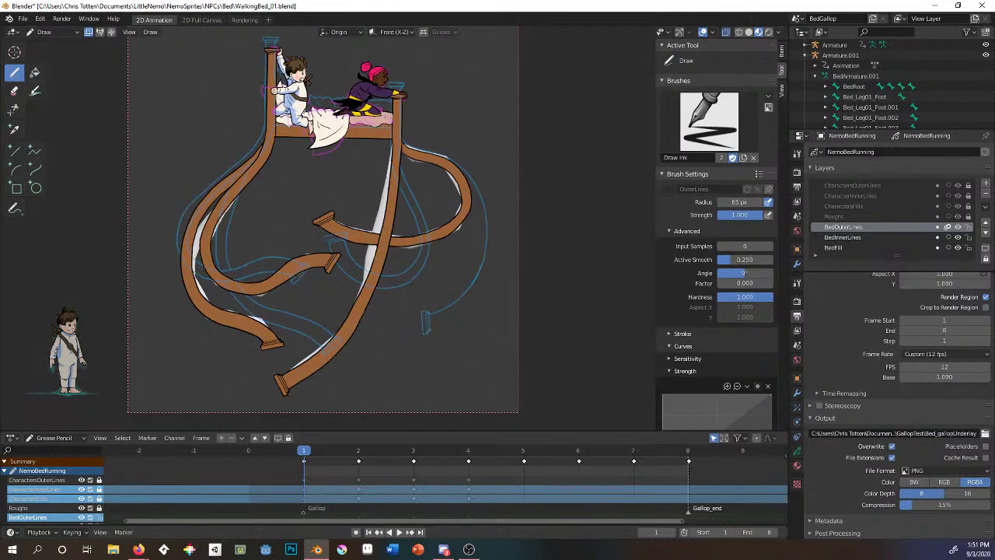
key("space")
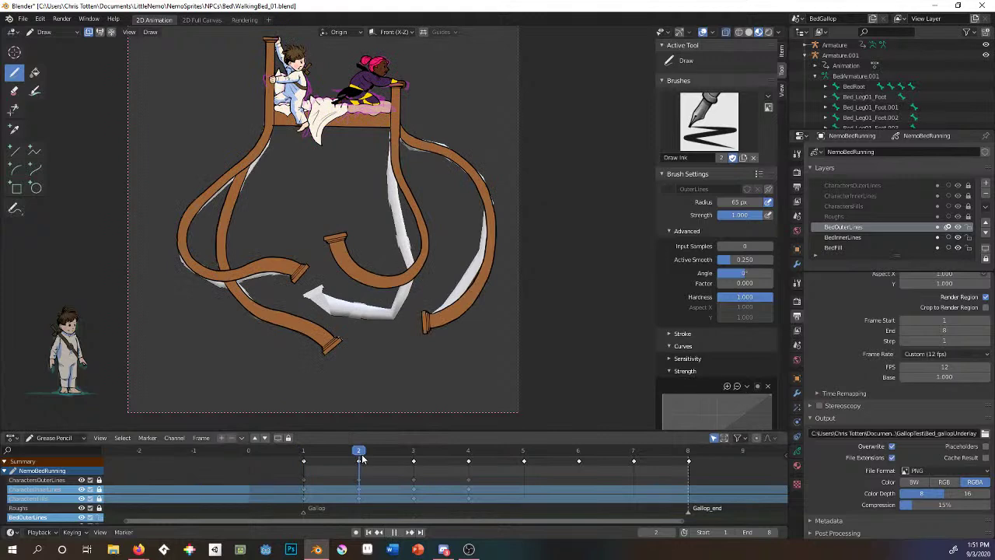
left_click_drag(389, 461, 307, 458)
left_click_drag(398, 460, 326, 468)
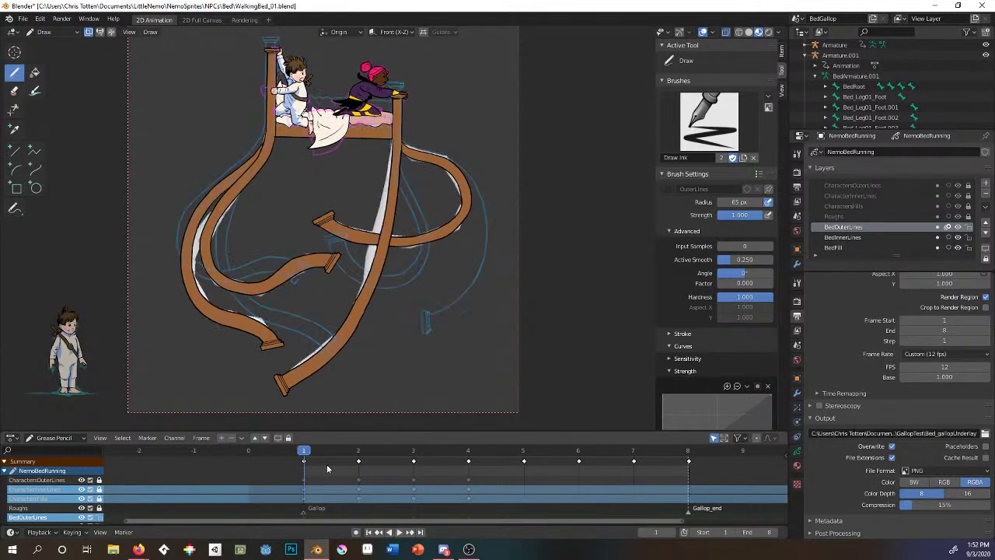
left_click_drag(471, 454, 413, 454)
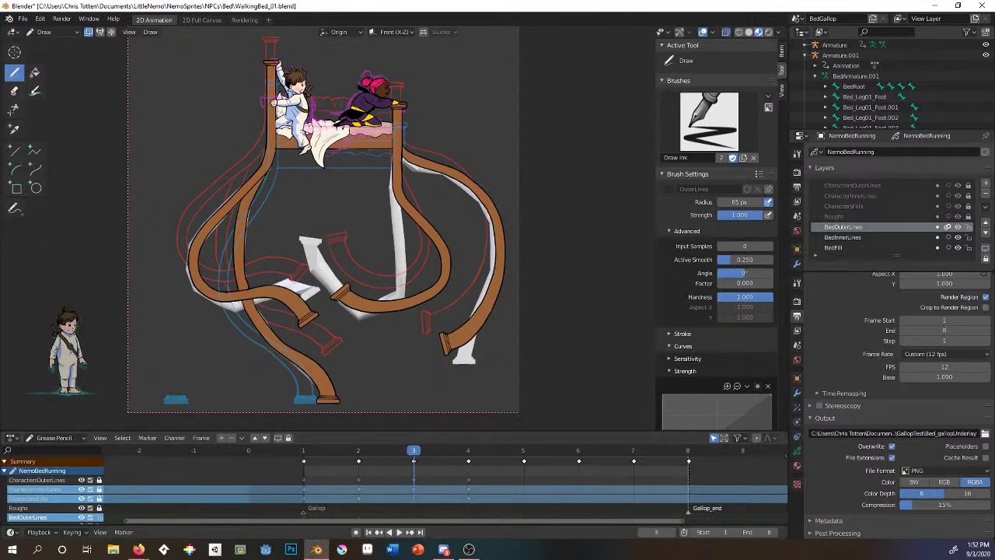
Try to move the inner front leg's strokes sideways in Edit Mode at frame 3.
left_click(56, 32)
left_click(59, 58)
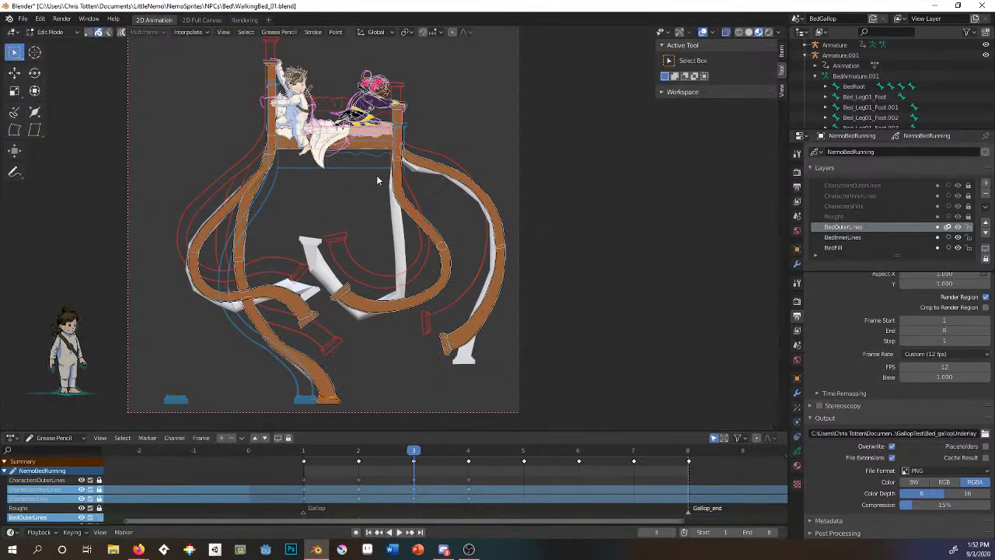
left_click(445, 246)
key("g")
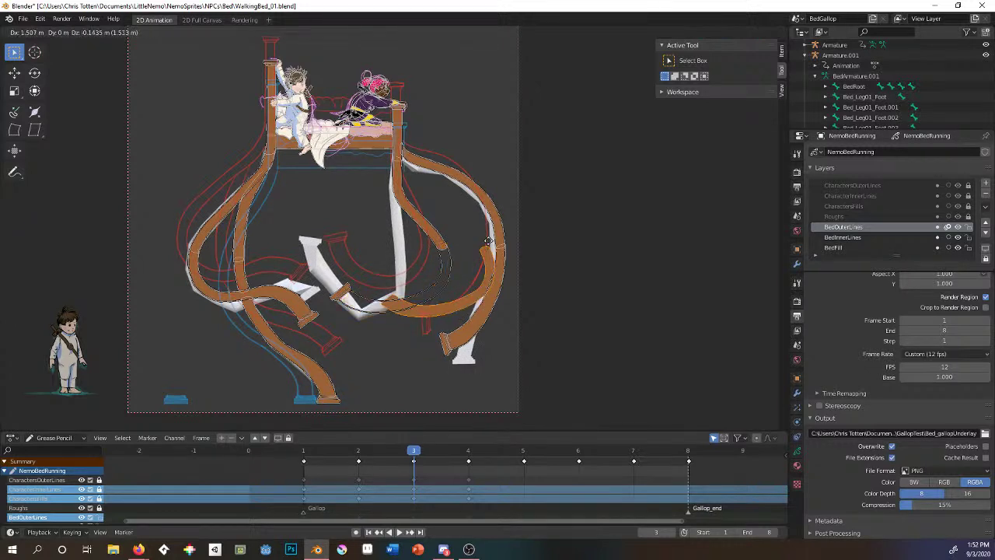
left_click(473, 234)
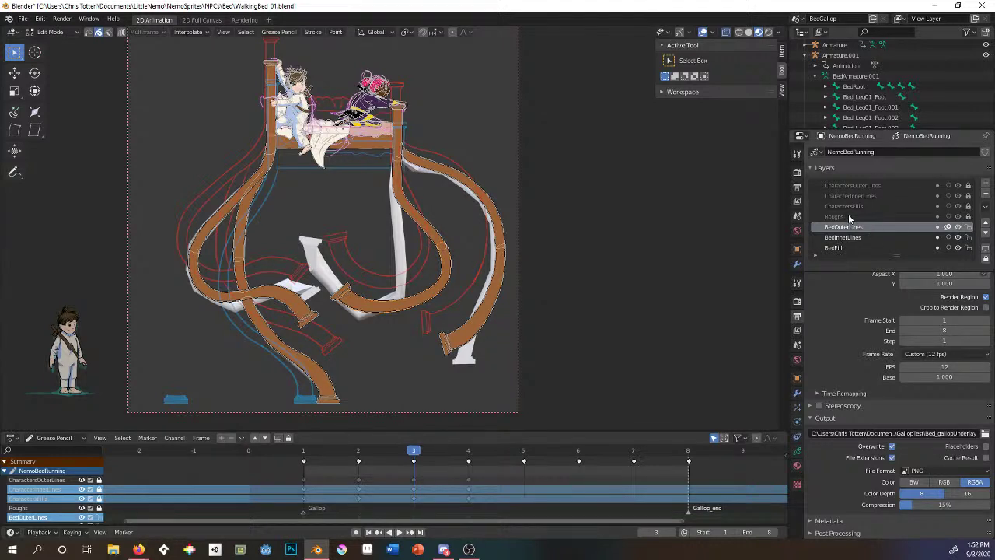
scroll(851, 230, "down", 2)
scroll(847, 206, "up", 2)
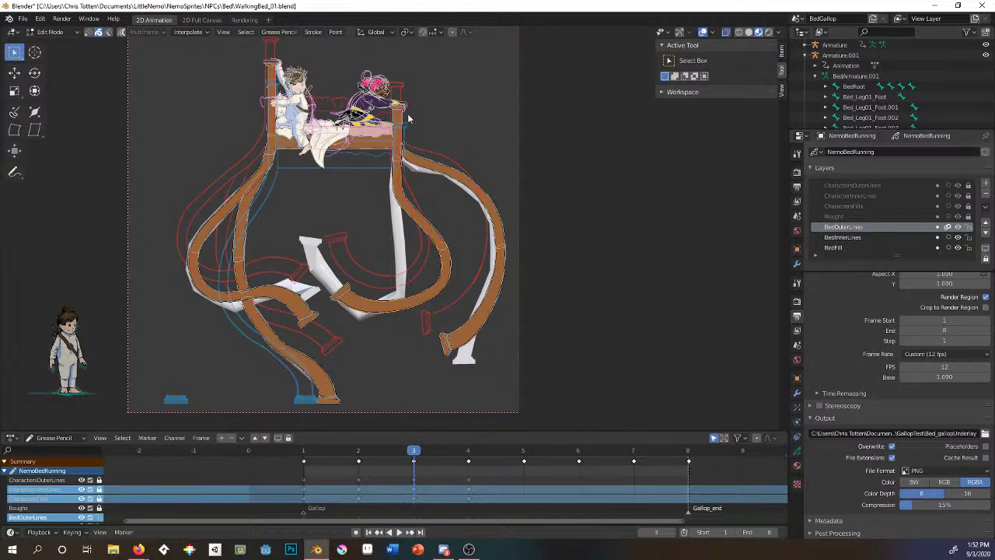
scroll(335, 84, "up", 4)
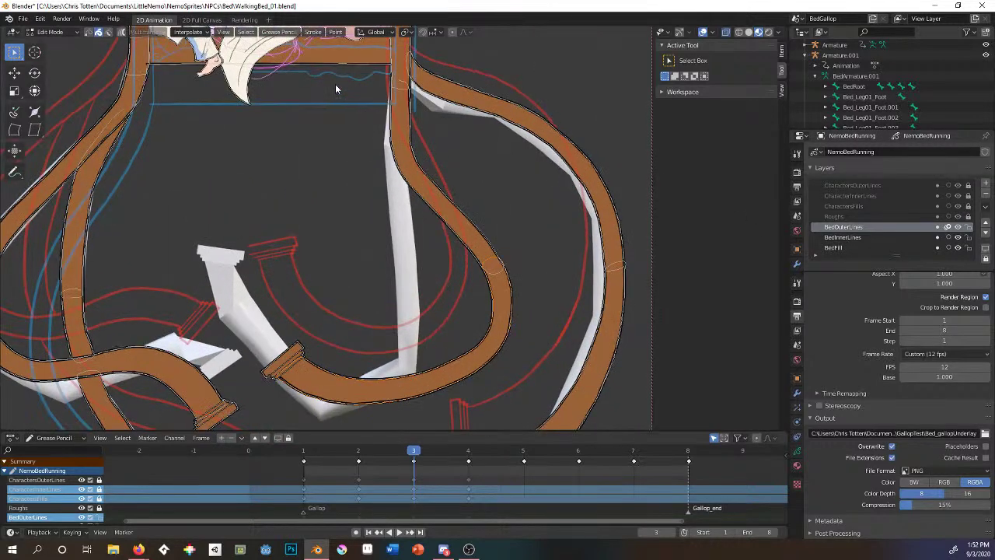
scroll(342, 321, "down", 4)
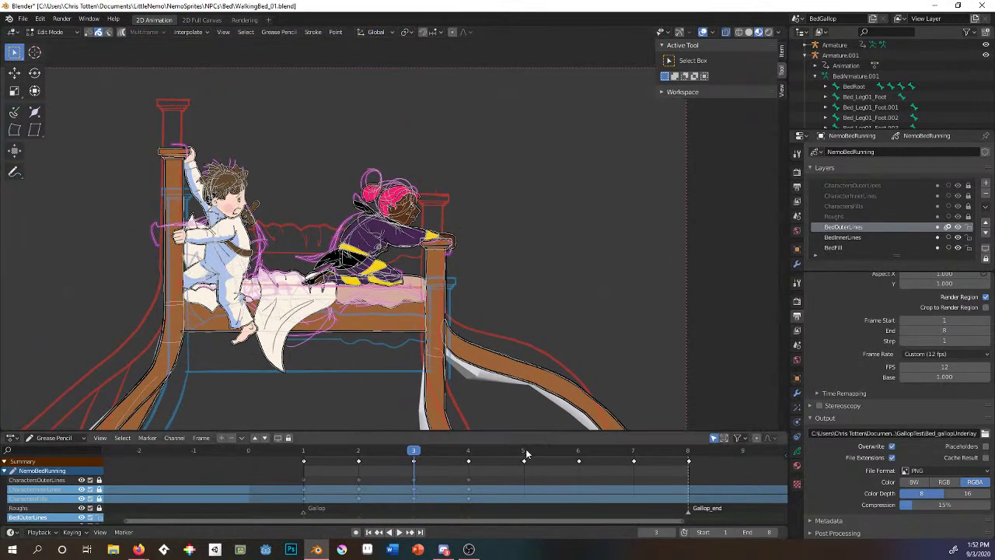
Play the bed gallop briefly and hide the CharactersOuterLines, CharacterInnerLines and CharactersFills layers.
key("space")
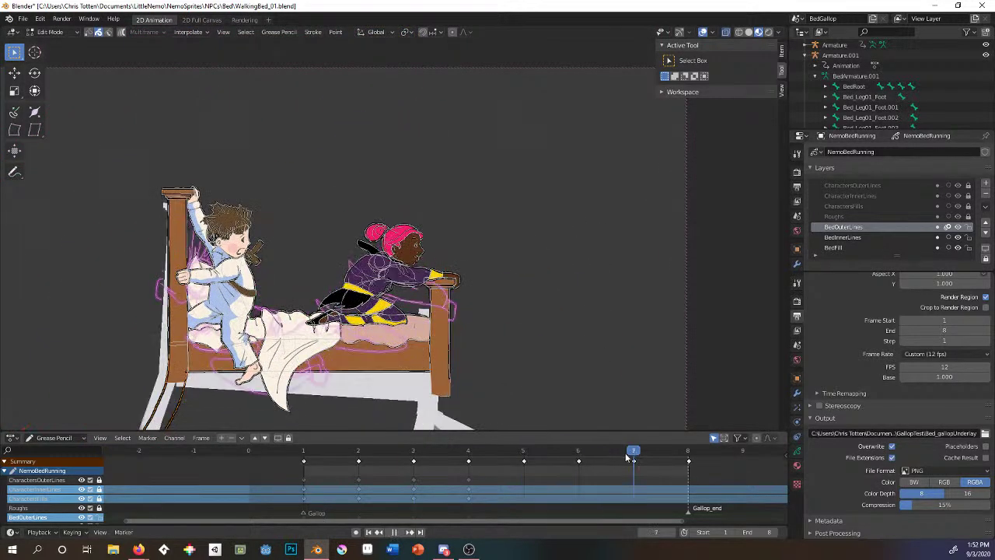
key("space")
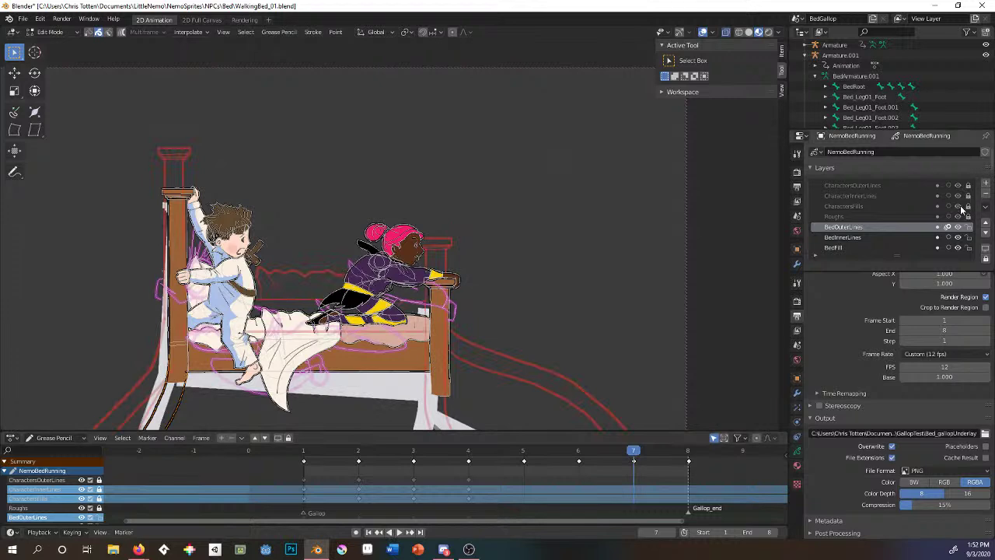
left_click(959, 206)
left_click(959, 196)
left_click(959, 186)
Play and scrub the gallop with the character layers hidden, and stop at frame 1.
key("space")
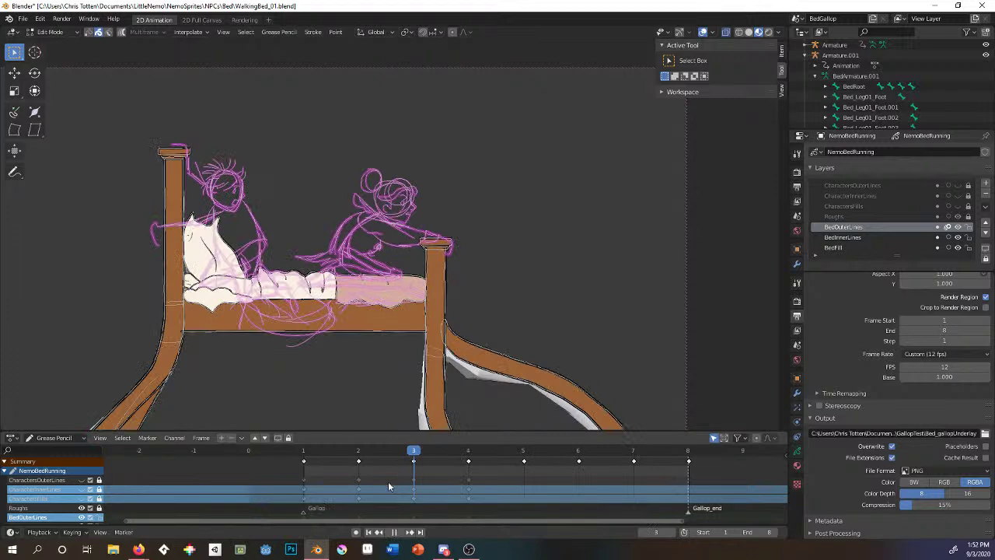
left_click_drag(379, 485, 359, 451)
left_click_drag(434, 459, 320, 435)
middle_click_drag(289, 294, 303, 297, "shift")
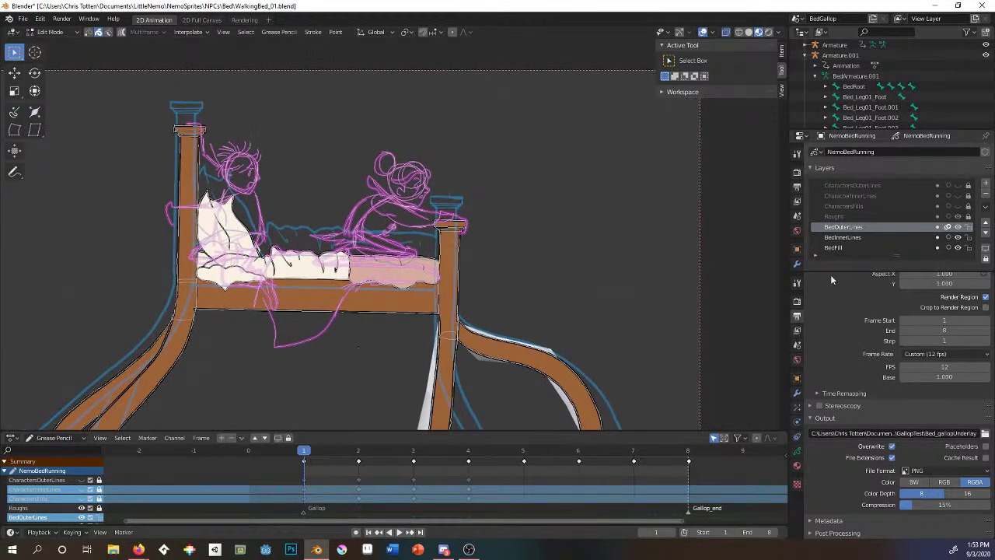
Show the CharactersFills, CharacterInnerLines and CharactersOuterLines layers again.
left_click(958, 206)
left_click(958, 196)
left_click(957, 185)
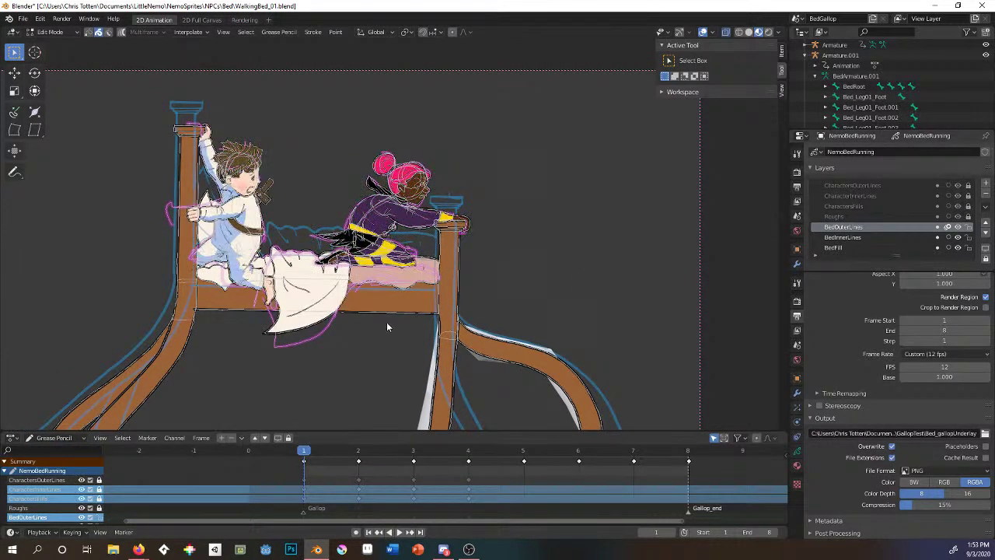
Switch the NemoBedRunning drawing from Edit Mode to Draw mode.
left_click(63, 31)
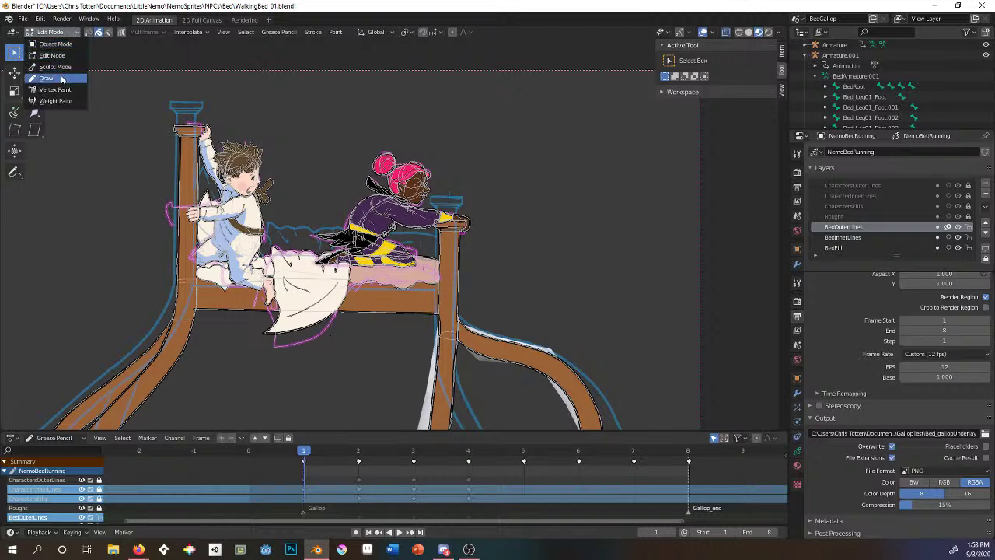
left_click(61, 79)
middle_click_drag(331, 286, 370, 220, "shift")
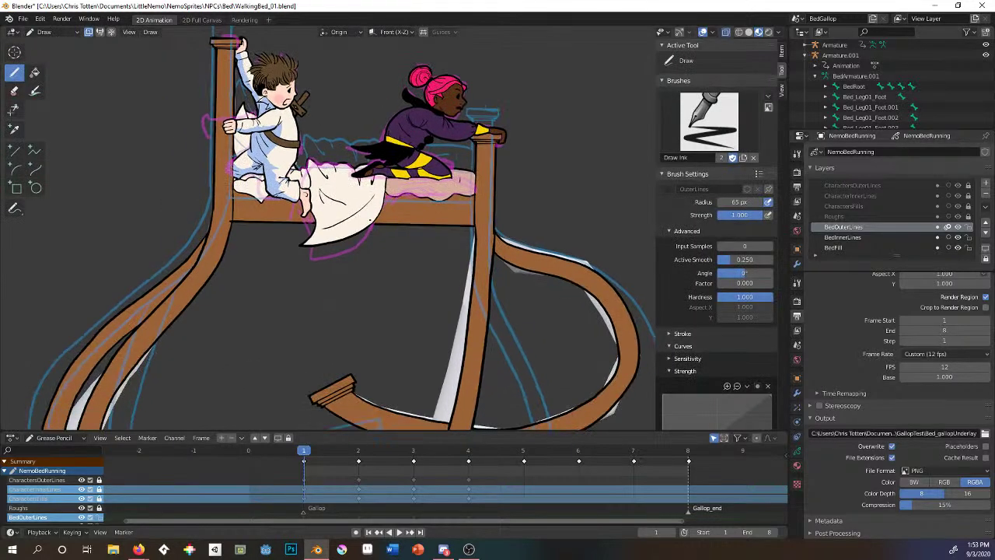
scroll(382, 238, "down", 3)
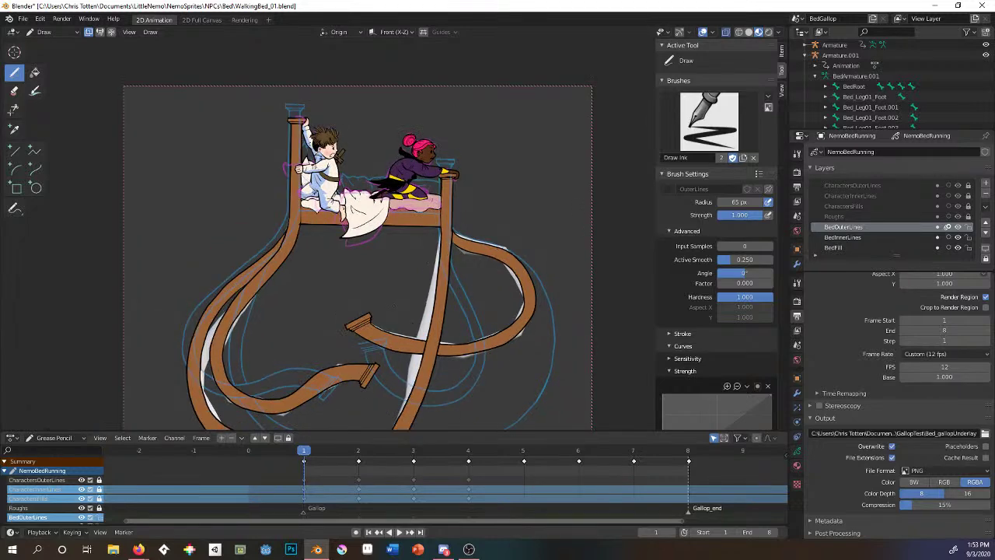
middle_click_drag(394, 306, 374, 229, "shift")
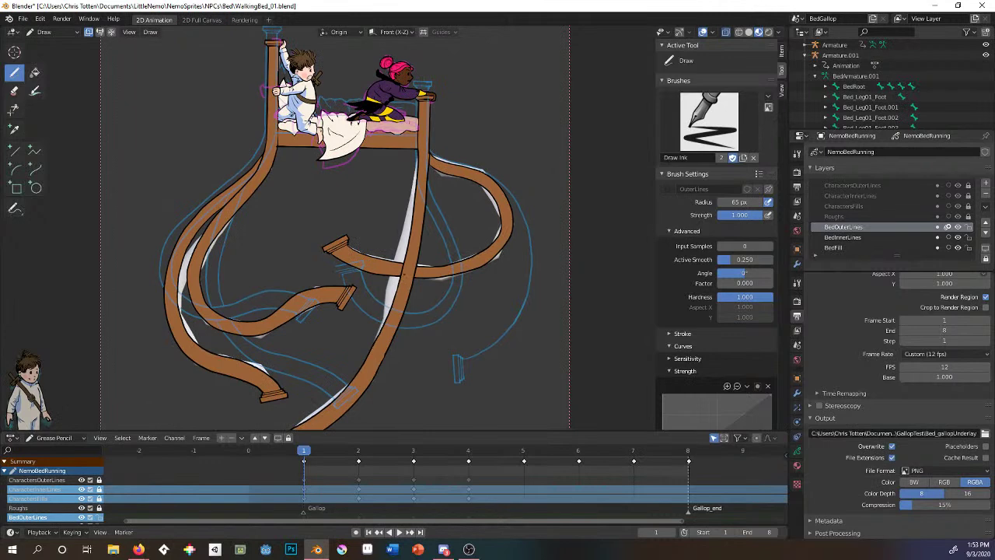
Examine how the bed's legs are traced over the 3D model at frame 4 and at frame 3.
left_click(470, 450)
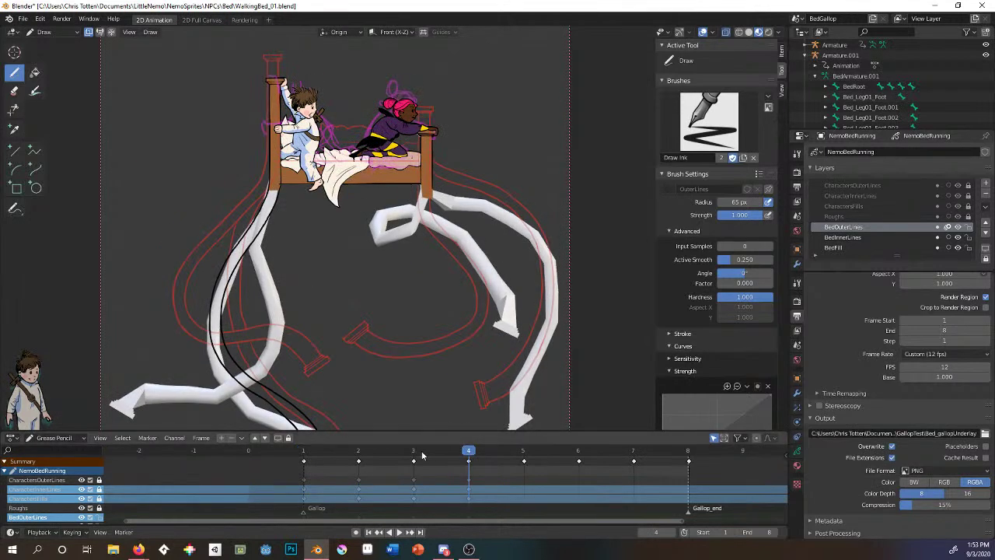
left_click(414, 451)
middle_click_drag(421, 318, 416, 275, "shift")
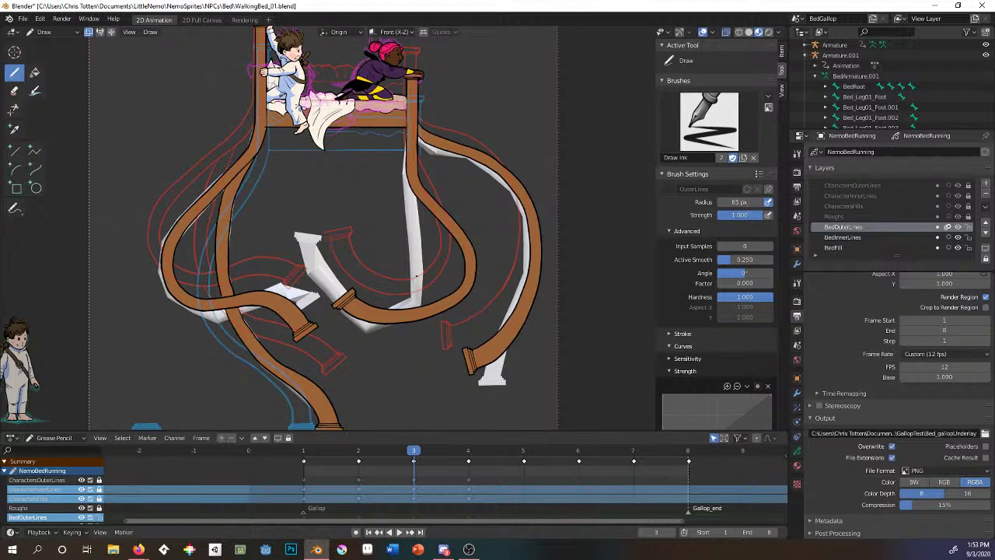
scroll(416, 274, "down", 1)
middle_click_drag(417, 275, 417, 296, "shift")
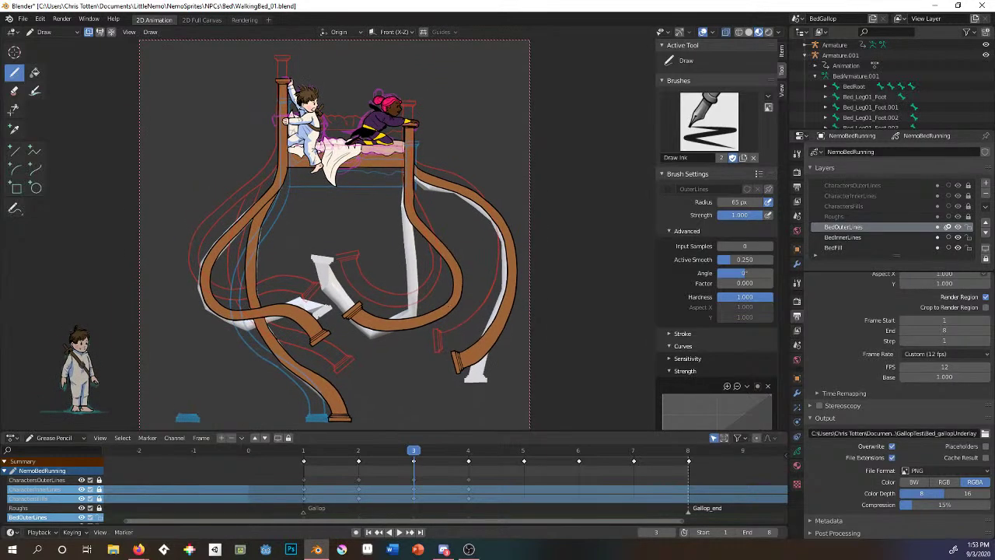